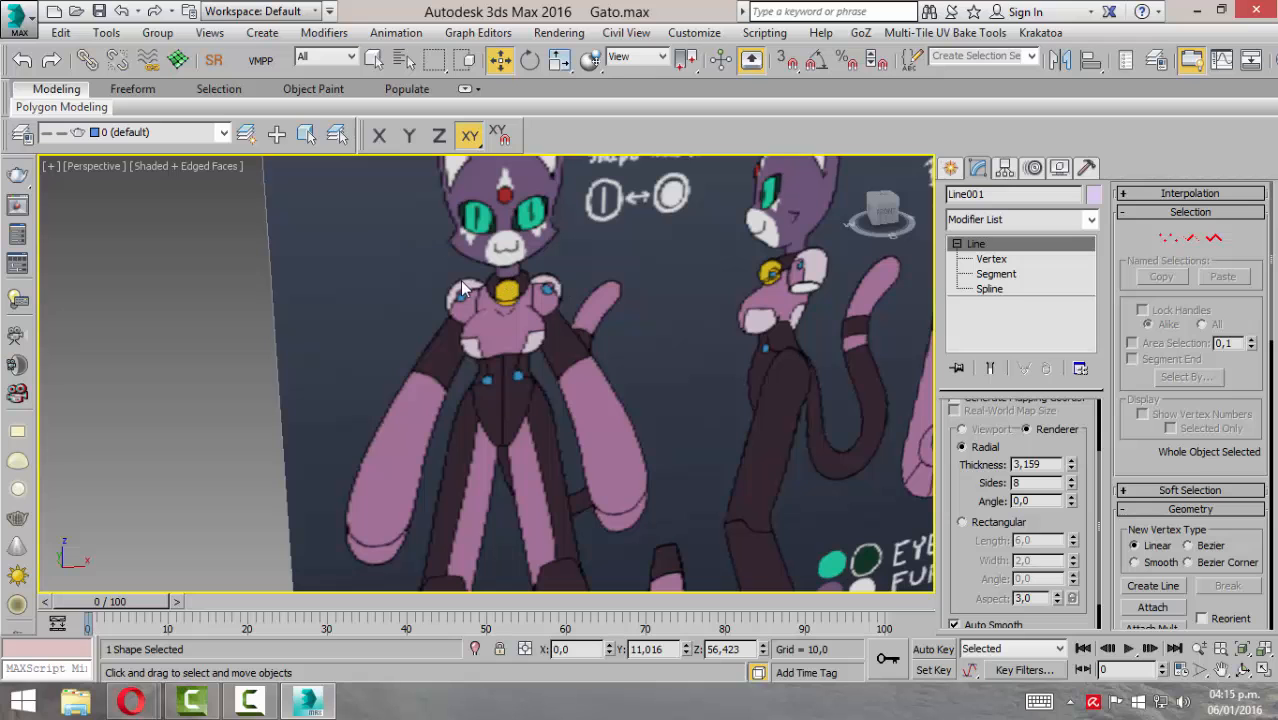
Step: Select the chest piece, the neck ring and both shoulder spheres of the character model
{"action": "scroll", "coordinate": [537, 355], "scroll_direction": "down", "scroll_amount": 6}
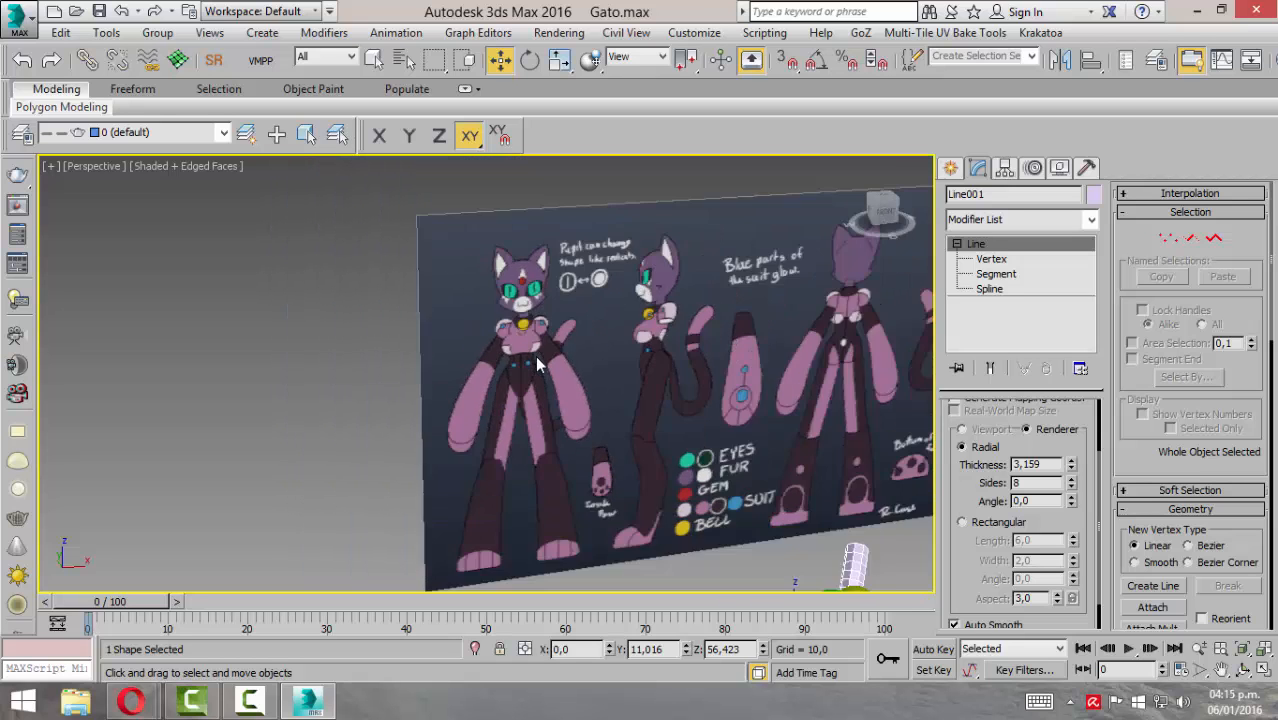
{"action": "scroll", "coordinate": [537, 364], "scroll_direction": "down", "scroll_amount": 3}
{"action": "middle_click_drag", "start_coordinate": [574, 438], "coordinate": [567, 322]}
{"action": "scroll", "coordinate": [569, 322], "scroll_direction": "up", "scroll_amount": 5}
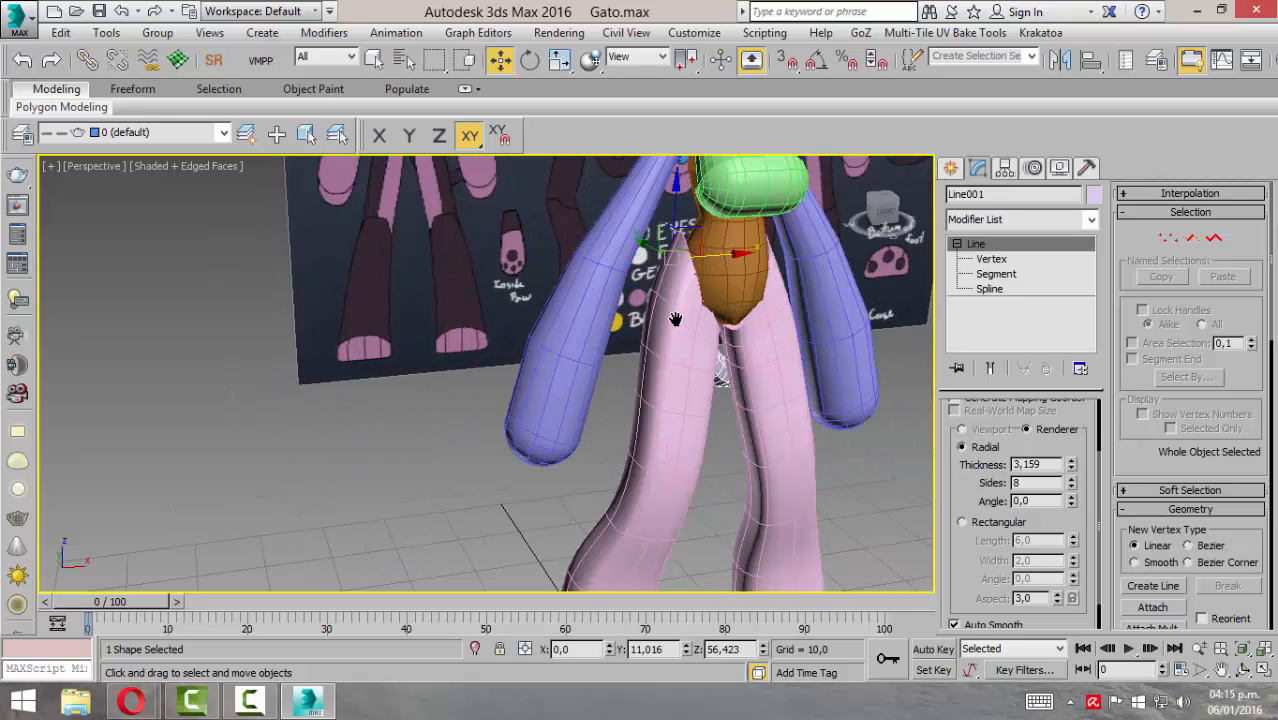
{"action": "middle_click_drag", "start_coordinate": [676, 319], "coordinate": [521, 365]}
{"action": "scroll", "coordinate": [523, 365], "scroll_direction": "up", "scroll_amount": 3}
{"action": "left_click", "coordinate": [570, 353]}
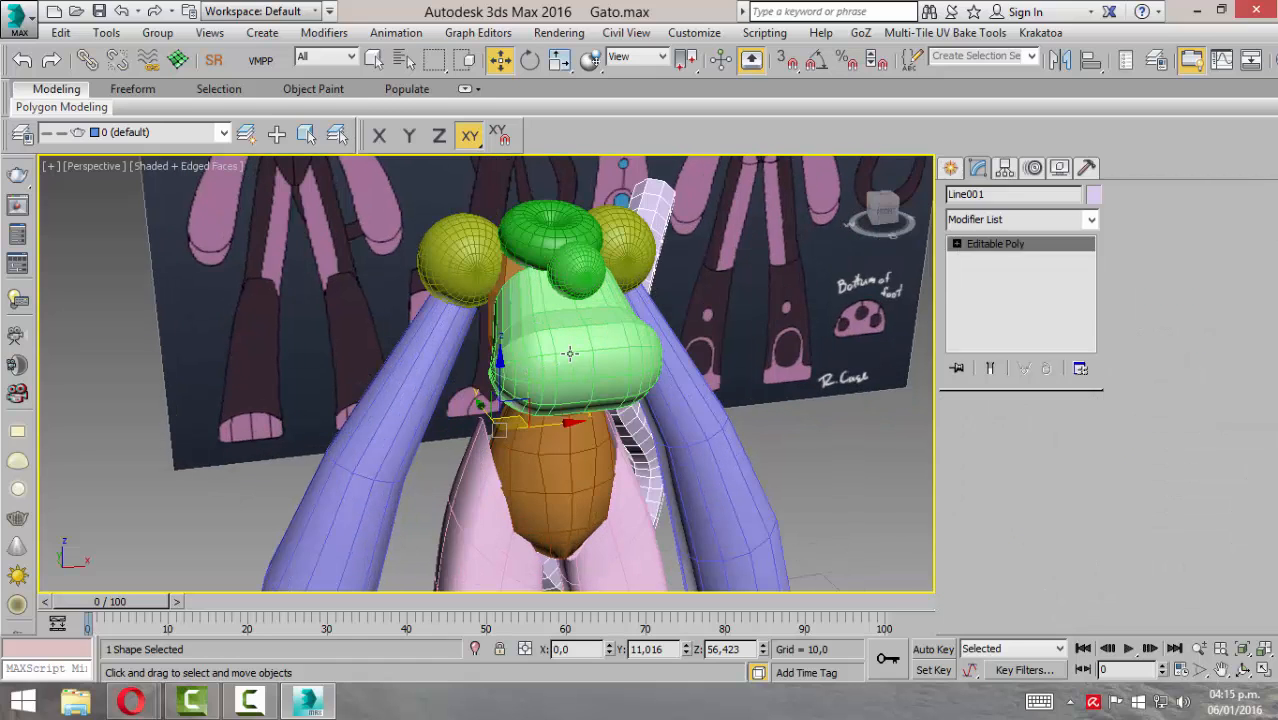
{"action": "left_click", "coordinate": [550, 244], "text": "ctrl"}
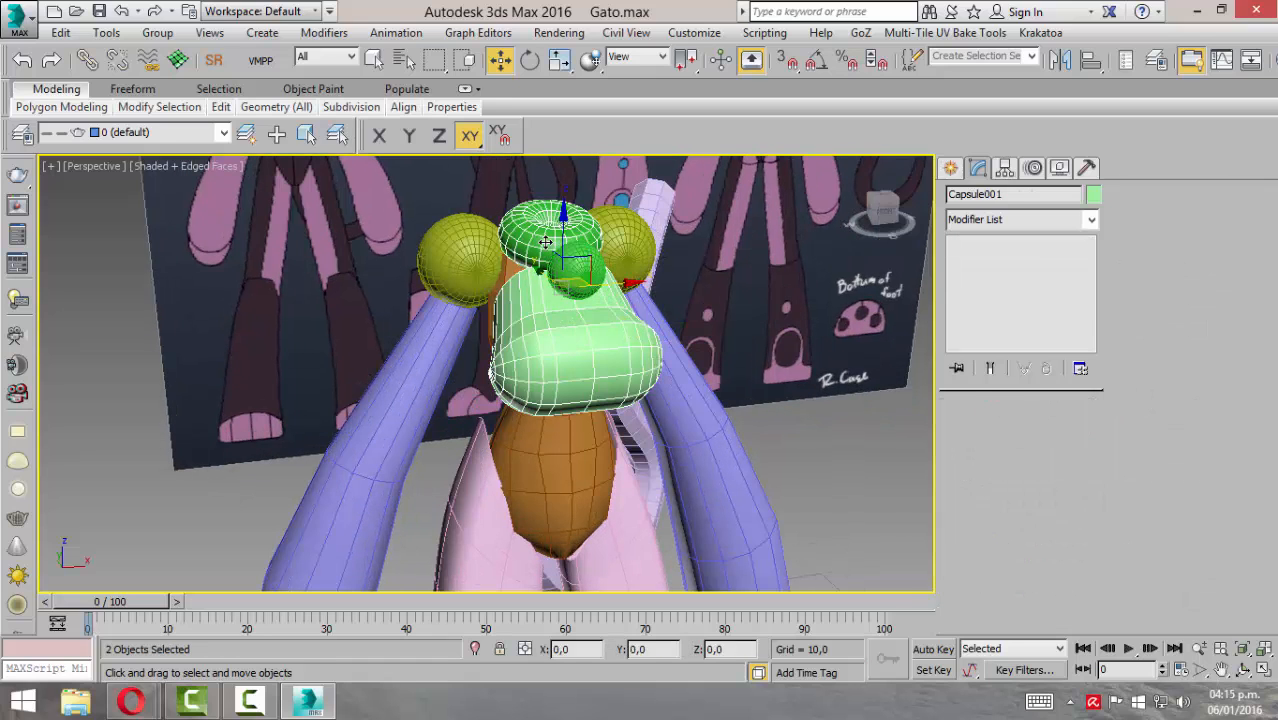
{"action": "left_click", "coordinate": [477, 254], "text": "ctrl"}
{"action": "left_click", "coordinate": [627, 279], "text": "ctrl"}
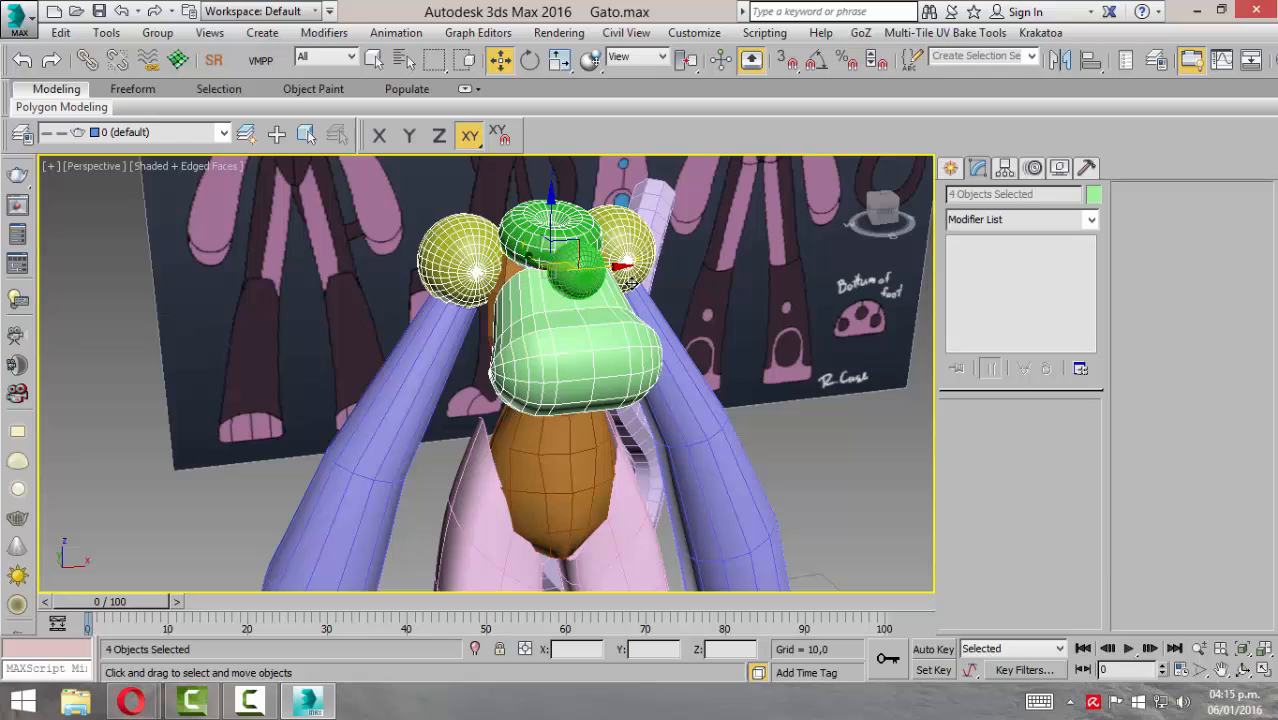
{"action": "key", "text": "super"}
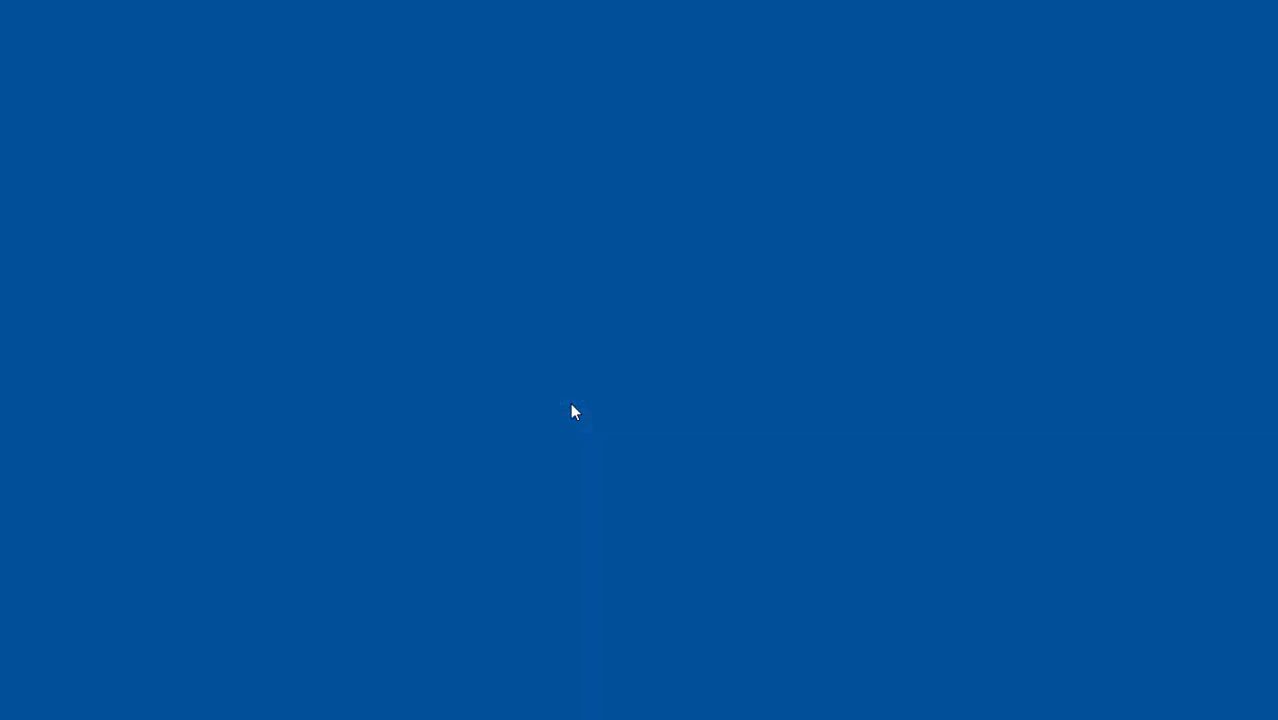
{"action": "key", "text": "super"}
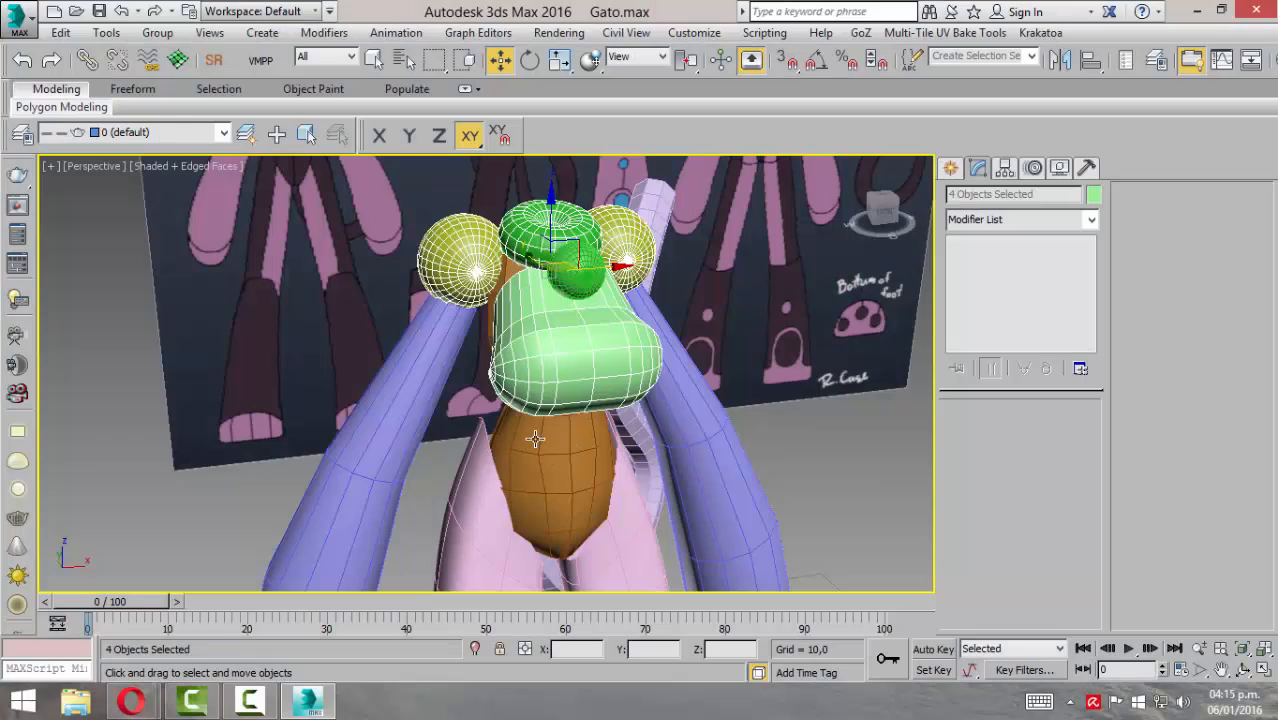
Step: Examine the torso, shoulders and collar in the reference sheet's front, side and back views
{"action": "middle_click_drag", "start_coordinate": [535, 438], "coordinate": [304, 387], "text": "alt"}
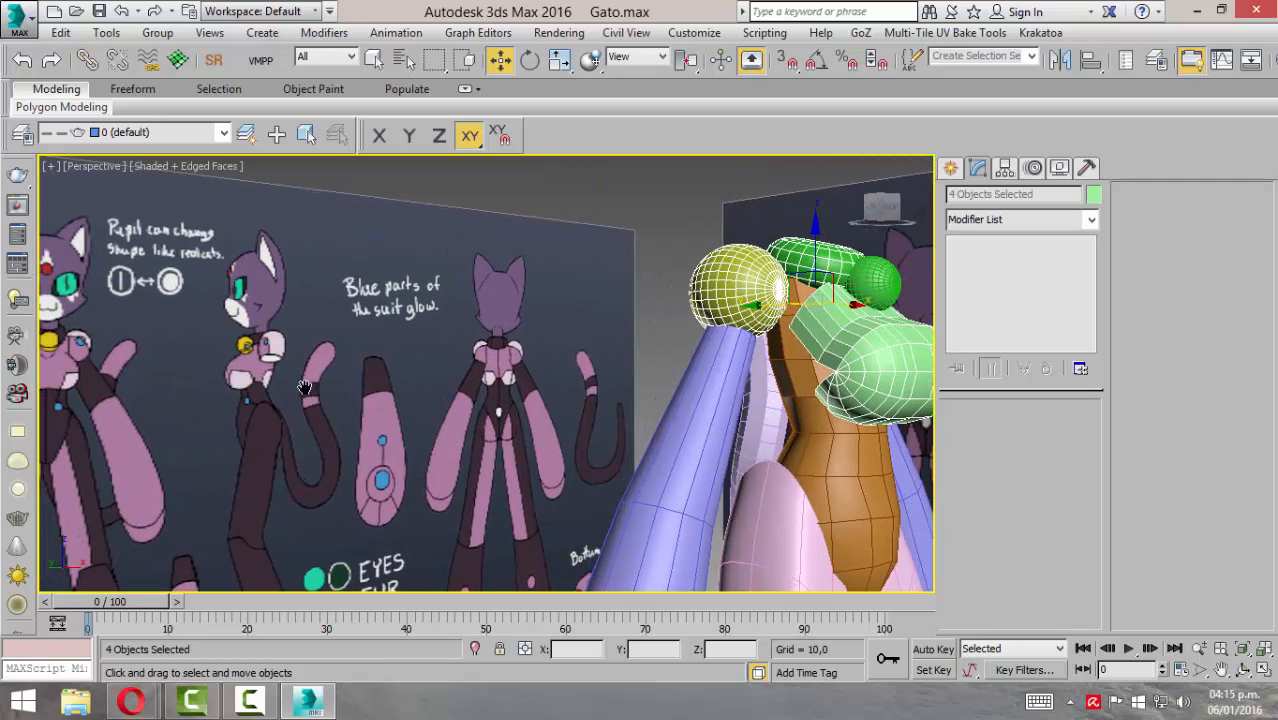
{"action": "middle_click_drag", "start_coordinate": [80, 377], "coordinate": [246, 362]}
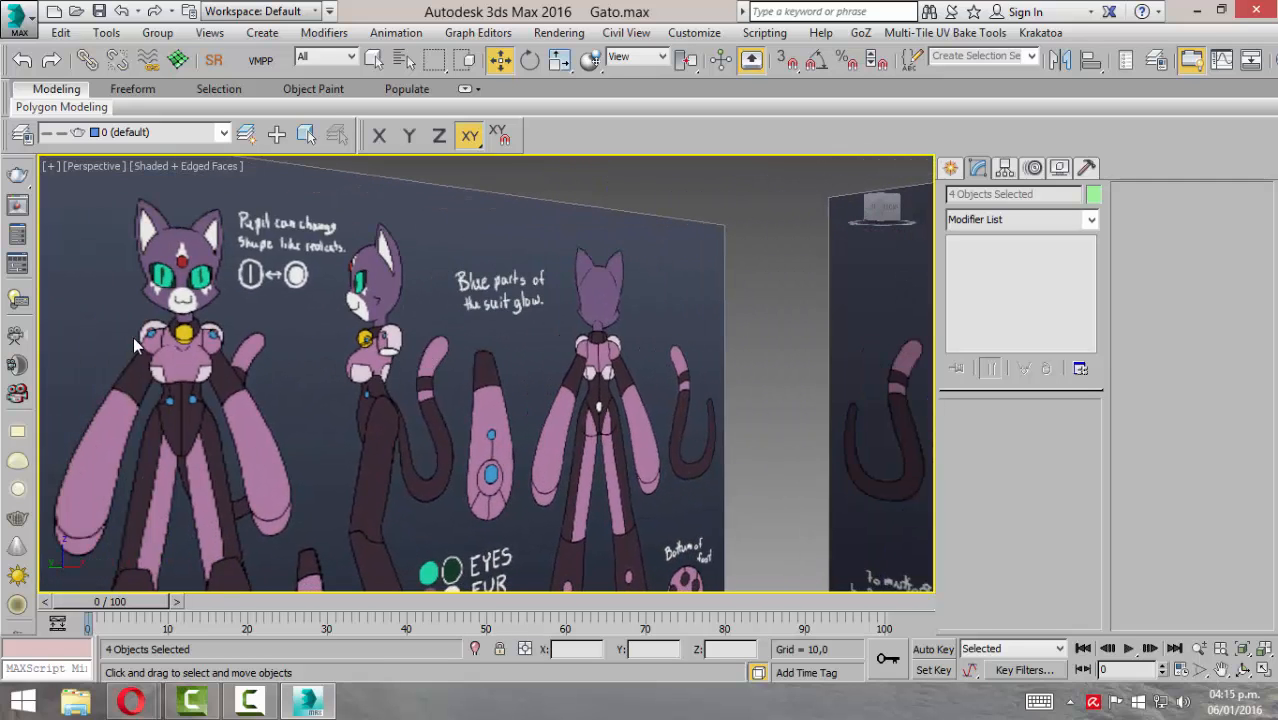
{"action": "scroll", "coordinate": [379, 362], "scroll_direction": "up", "scroll_amount": 3}
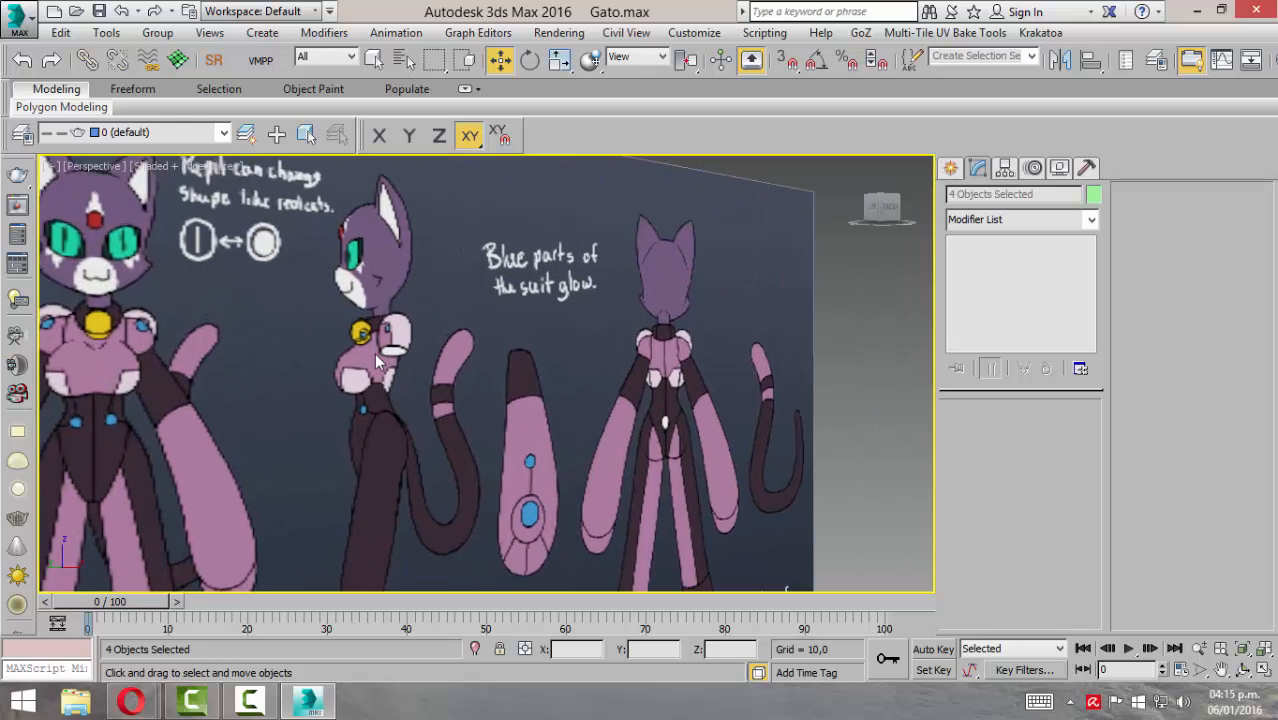
{"action": "middle_click_drag", "start_coordinate": [383, 379], "coordinate": [360, 385], "text": "alt"}
{"action": "middle_click_drag", "start_coordinate": [686, 325], "coordinate": [700, 325]}
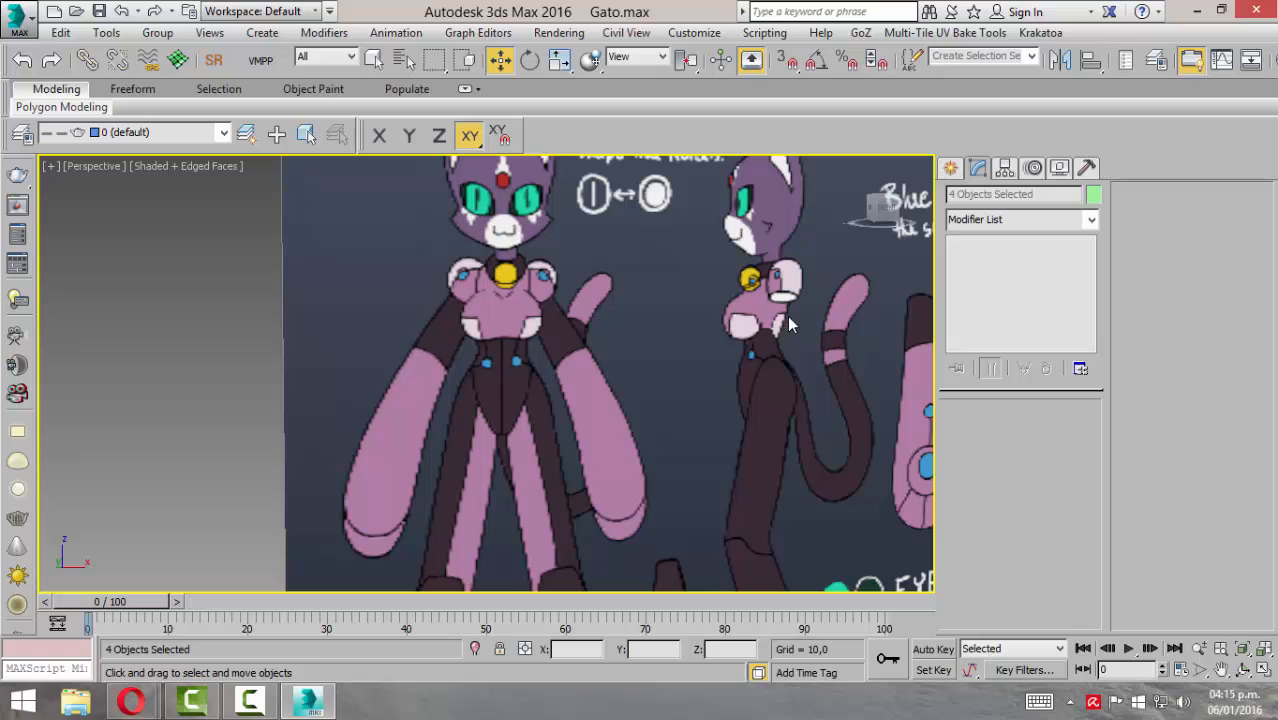
{"action": "middle_click_drag", "start_coordinate": [746, 339], "coordinate": [734, 342]}
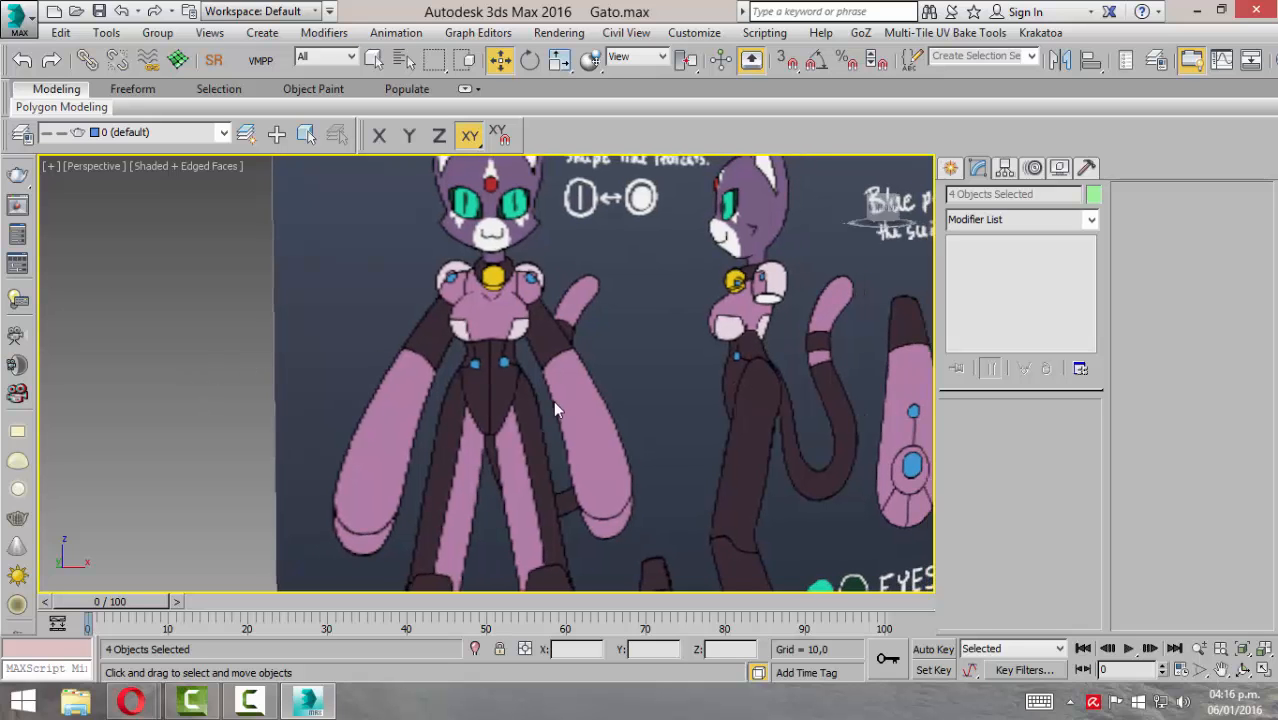
{"action": "scroll", "coordinate": [520, 410], "scroll_direction": "down", "scroll_amount": 4}
{"action": "middle_click_drag", "start_coordinate": [611, 371], "coordinate": [420, 368]}
{"action": "middle_click_drag", "start_coordinate": [707, 368], "coordinate": [417, 319], "text": "alt"}
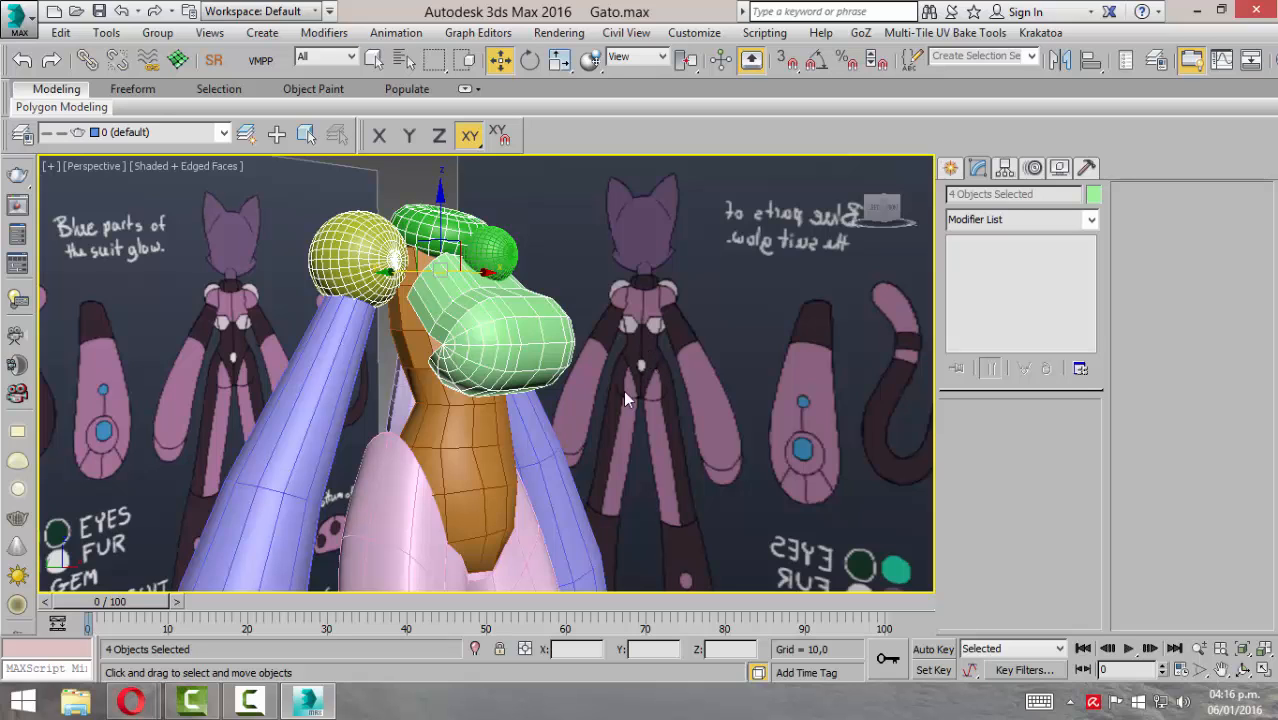
Step: Hide every object except the orange torso so it can be edited alone
{"action": "left_click", "coordinate": [458, 431]}
{"action": "right_click", "coordinate": [452, 381]}
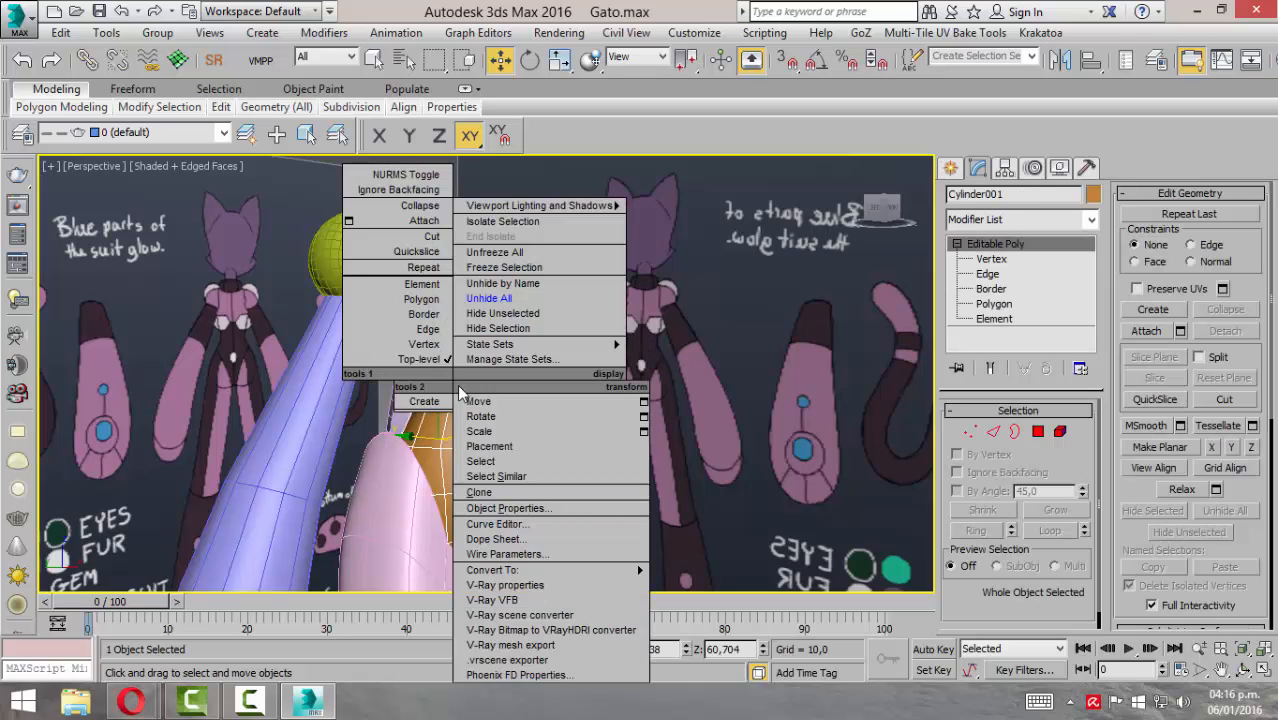
{"action": "left_click", "coordinate": [505, 314]}
{"action": "middle_click_drag", "start_coordinate": [504, 432], "coordinate": [523, 391], "text": "alt"}
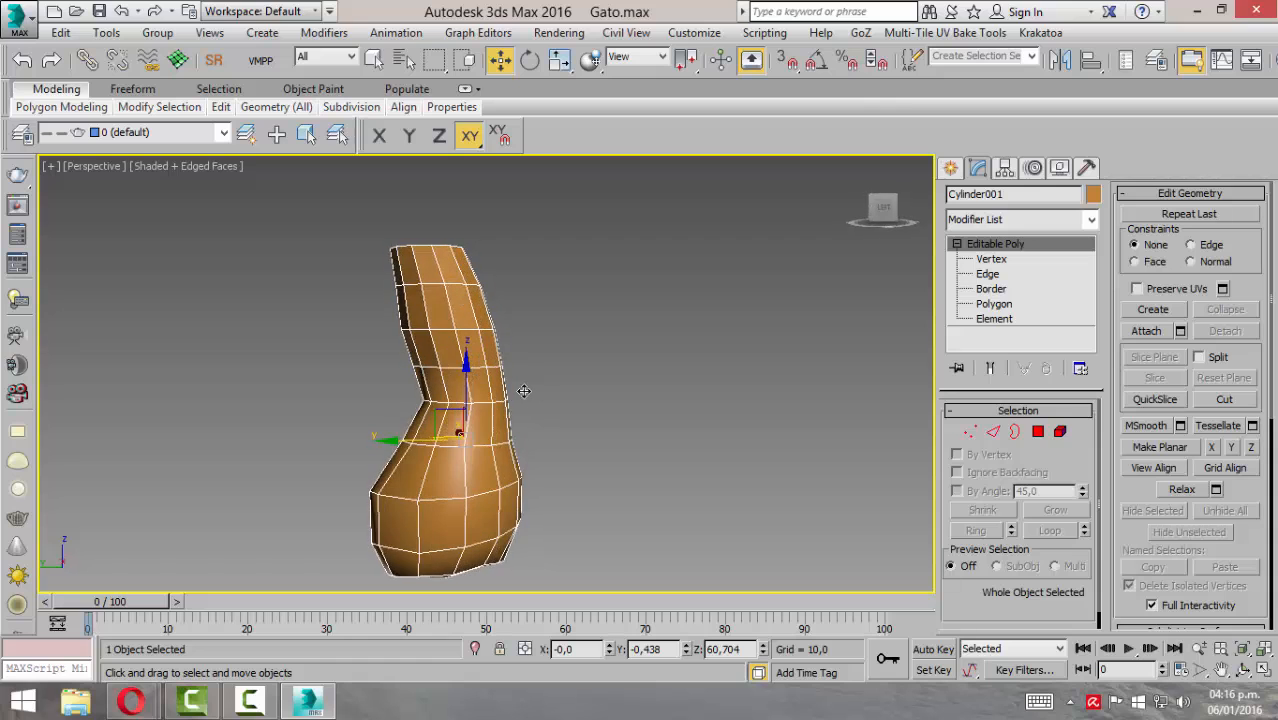
Step: Select all torso polygons below the top three rows, and unhide all the other objects
{"action": "left_click", "coordinate": [996, 303]}
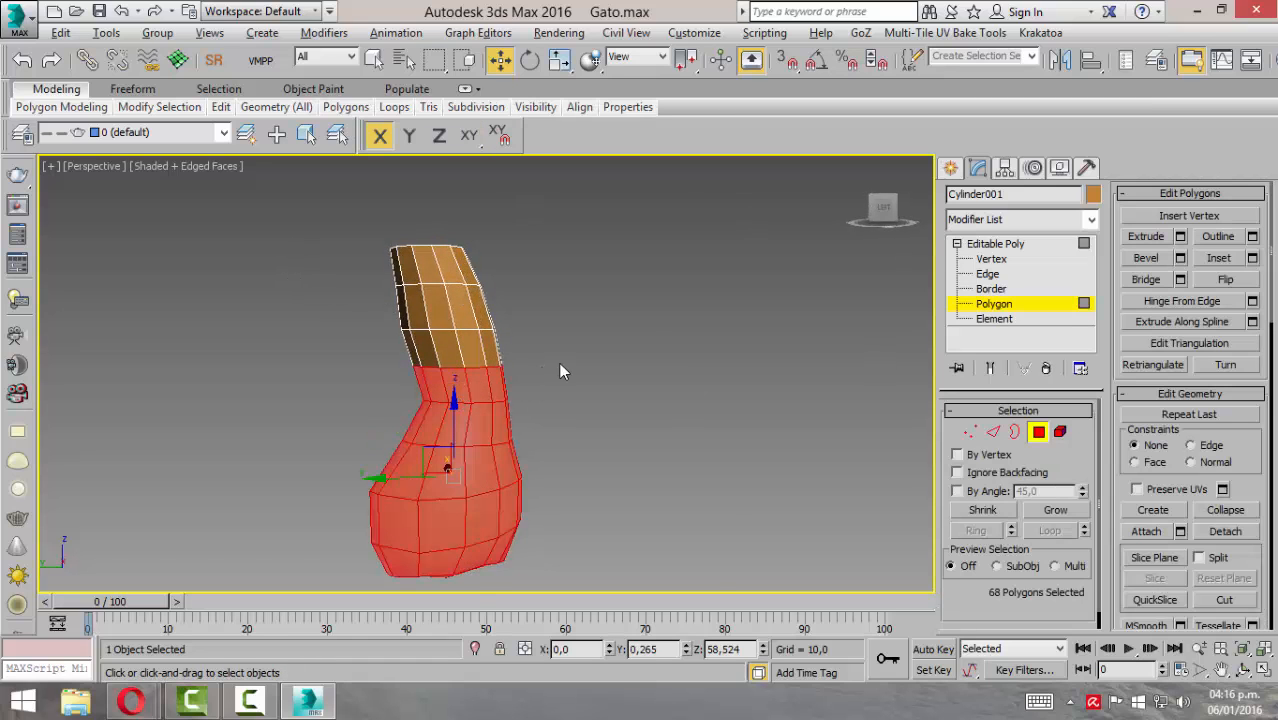
{"action": "key", "text": "alt+w"}
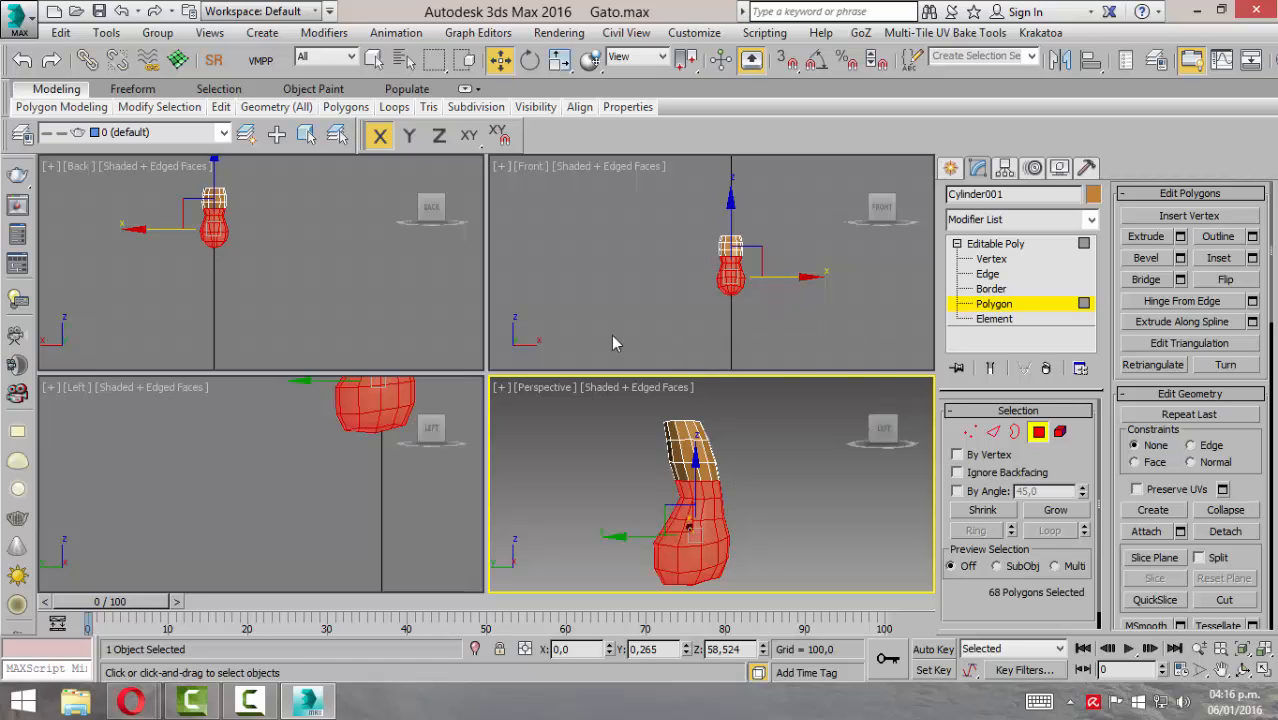
{"action": "right_click", "coordinate": [592, 309]}
{"action": "right_click", "coordinate": [613, 266]}
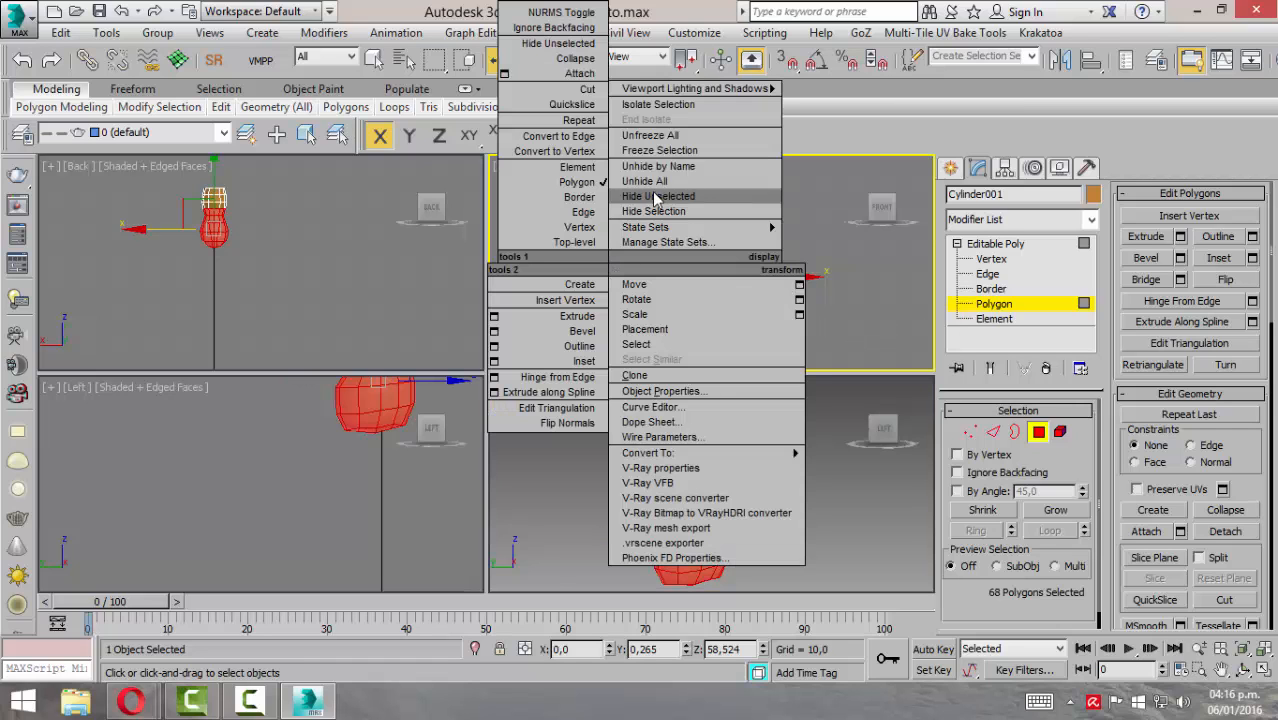
{"action": "left_click", "coordinate": [655, 181]}
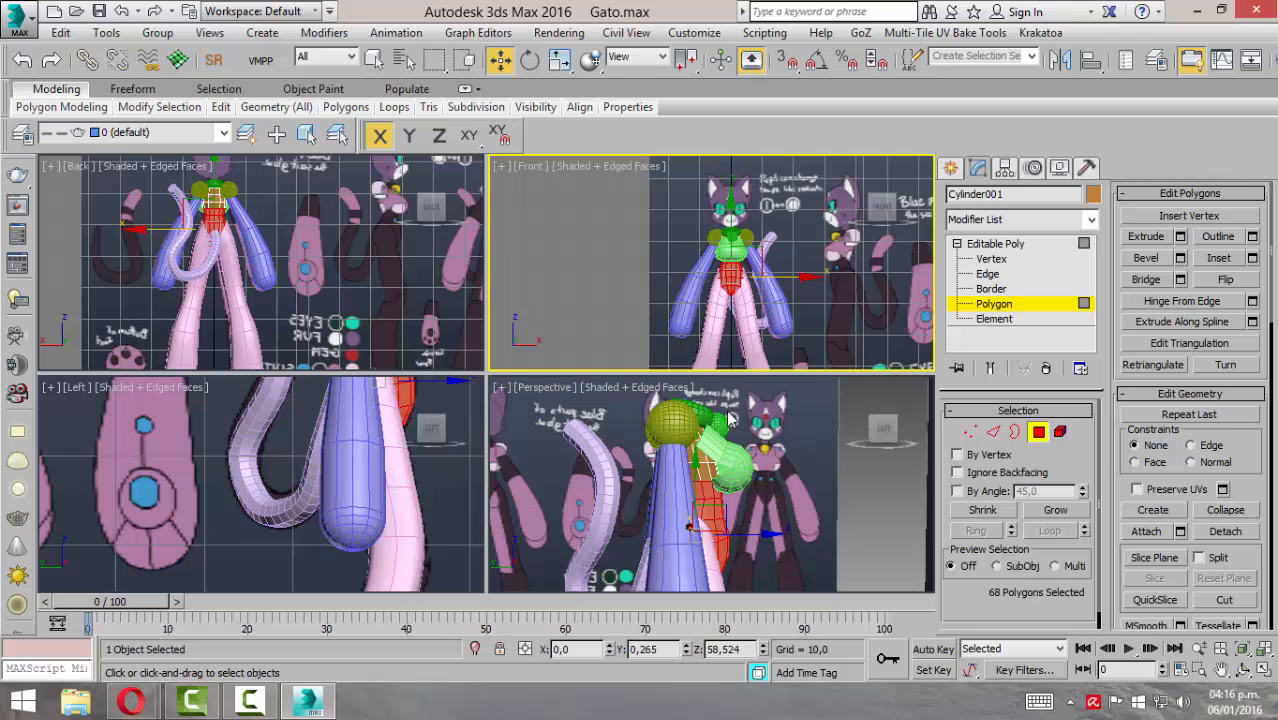
Step: Detach the selected lower torso polygons as a separate object and leave polygon editing
{"action": "key", "text": "alt+w"}
{"action": "key", "text": "z"}
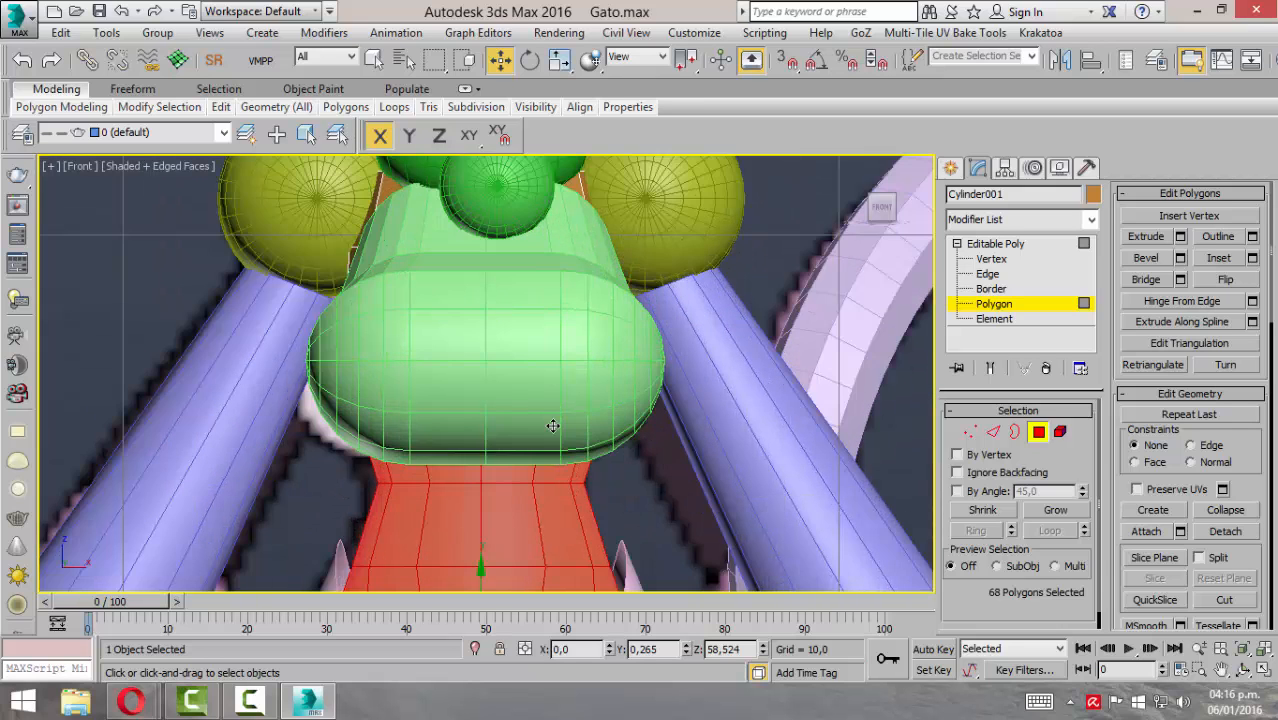
{"action": "scroll", "coordinate": [552, 426], "scroll_direction": "down", "scroll_amount": 5}
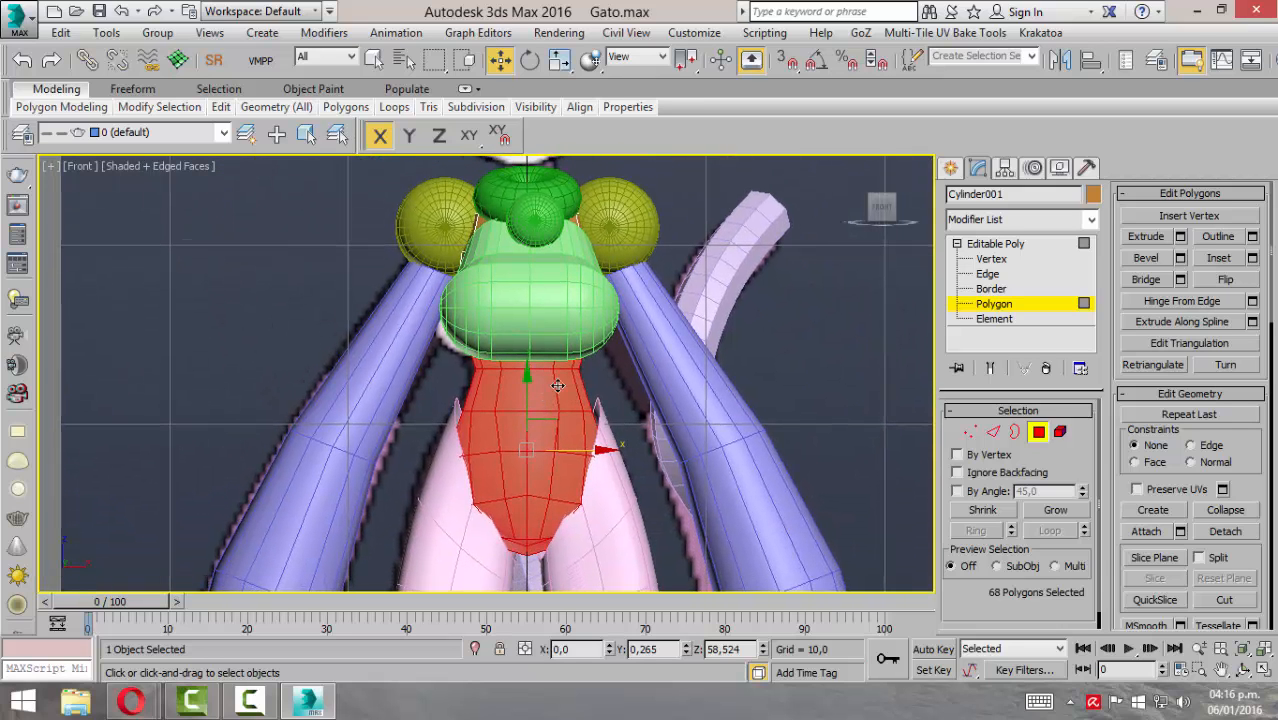
{"action": "key", "text": "alt+w"}
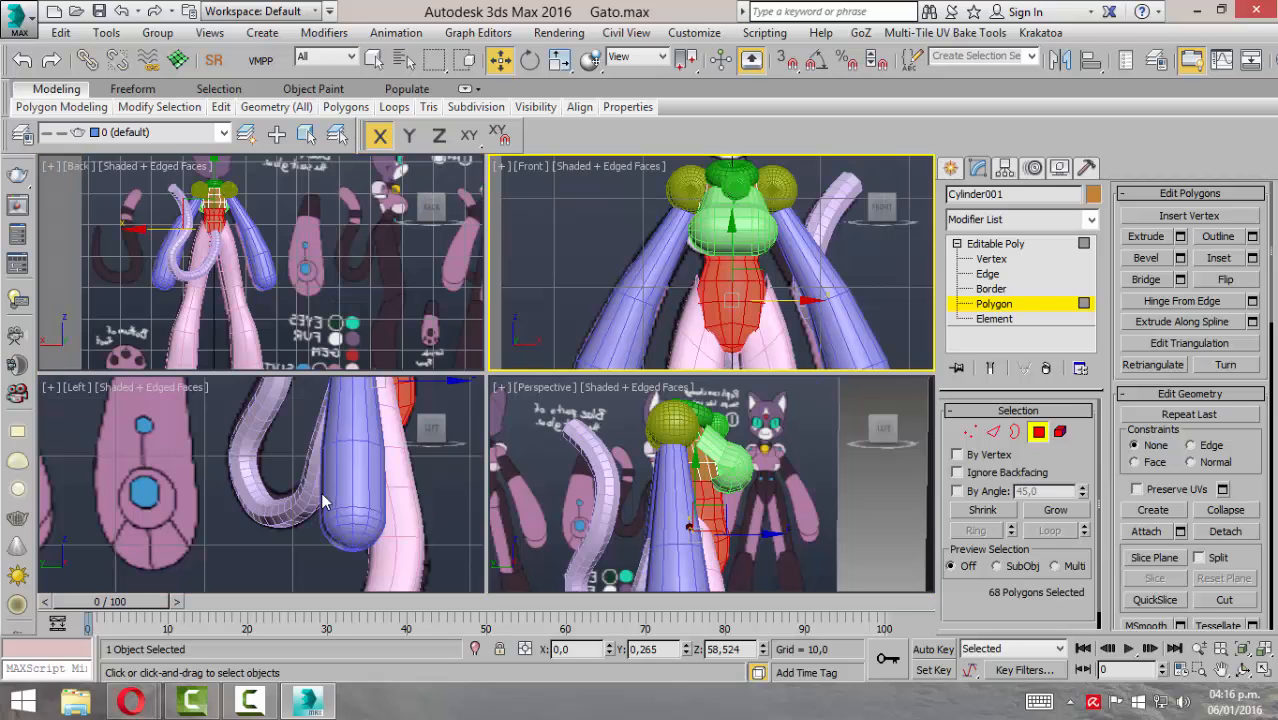
{"action": "middle_click", "coordinate": [322, 500]}
{"action": "key", "text": "alt+w"}
{"action": "middle_click_drag", "start_coordinate": [500, 448], "coordinate": [334, 542]}
{"action": "middle_click_drag", "start_coordinate": [545, 296], "coordinate": [449, 481]}
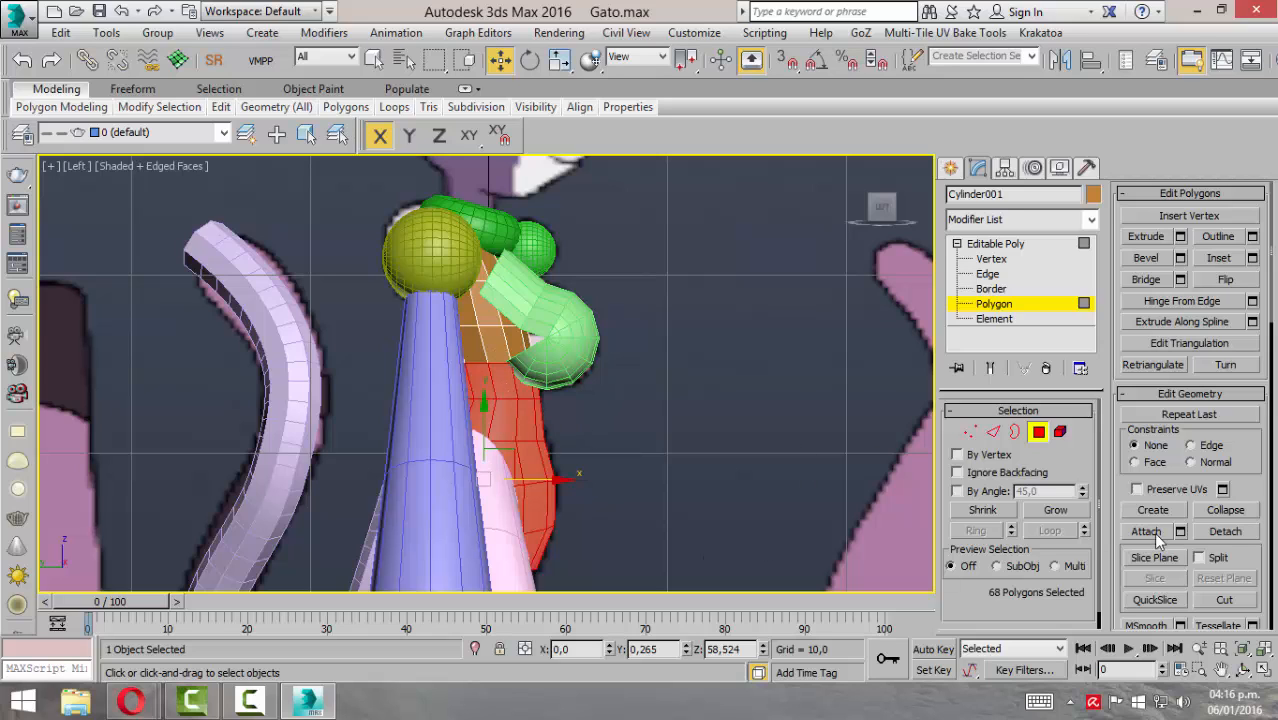
{"action": "scroll", "coordinate": [1240, 505], "scroll_direction": "down", "scroll_amount": 1}
{"action": "left_click", "coordinate": [1226, 500]}
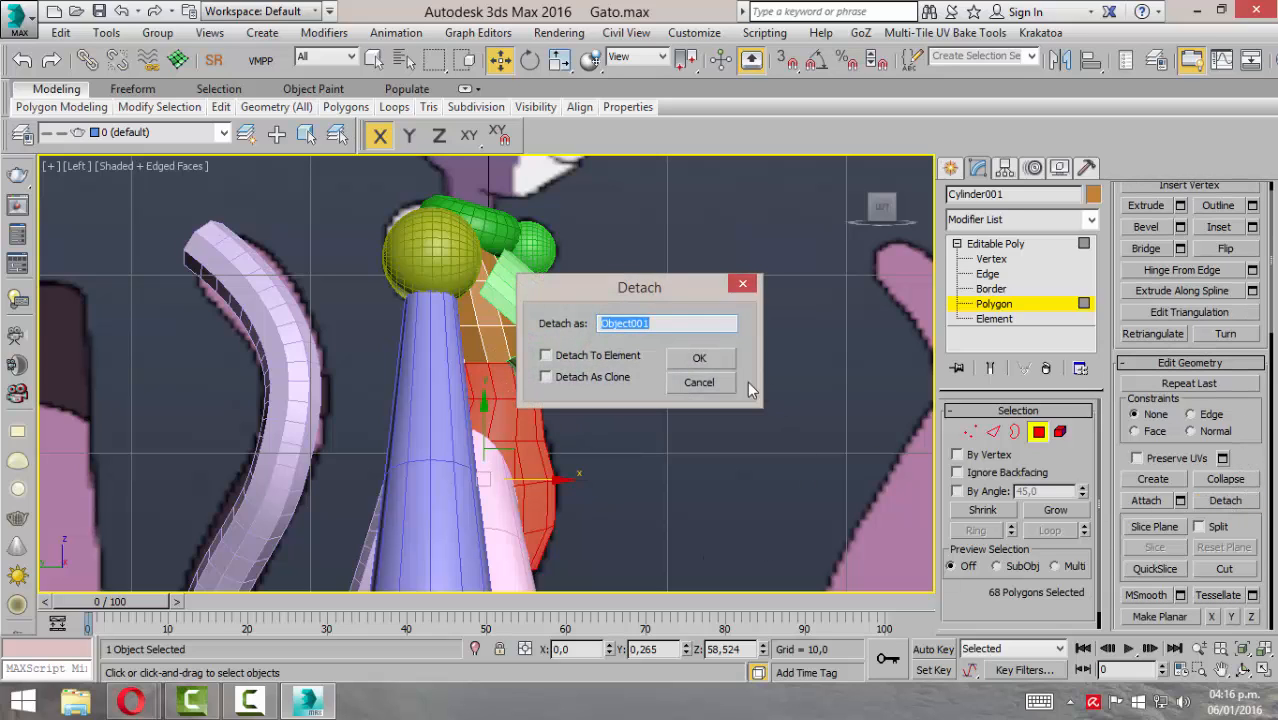
{"action": "left_click", "coordinate": [703, 359]}
{"action": "left_click", "coordinate": [1022, 252]}
{"action": "left_click", "coordinate": [682, 425]}
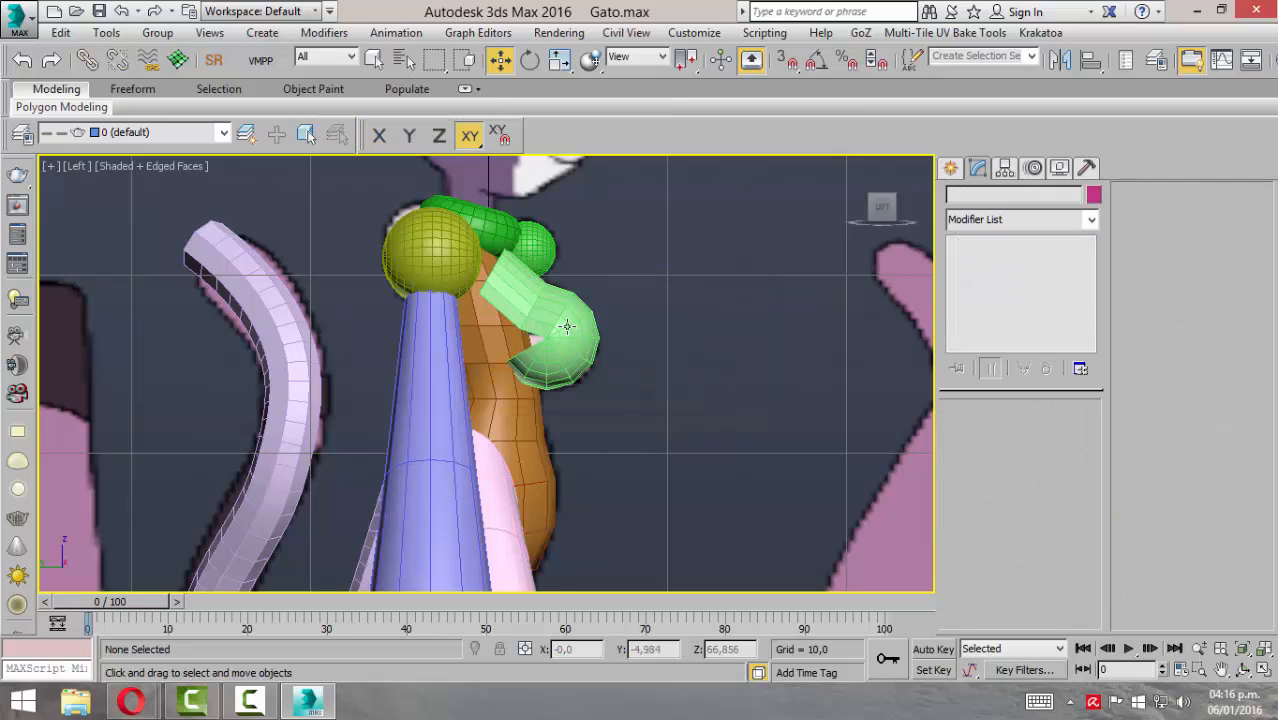
Step: Select the upper and lower torso pieces in turn to check that they are separate objects
{"action": "left_click", "coordinate": [502, 330]}
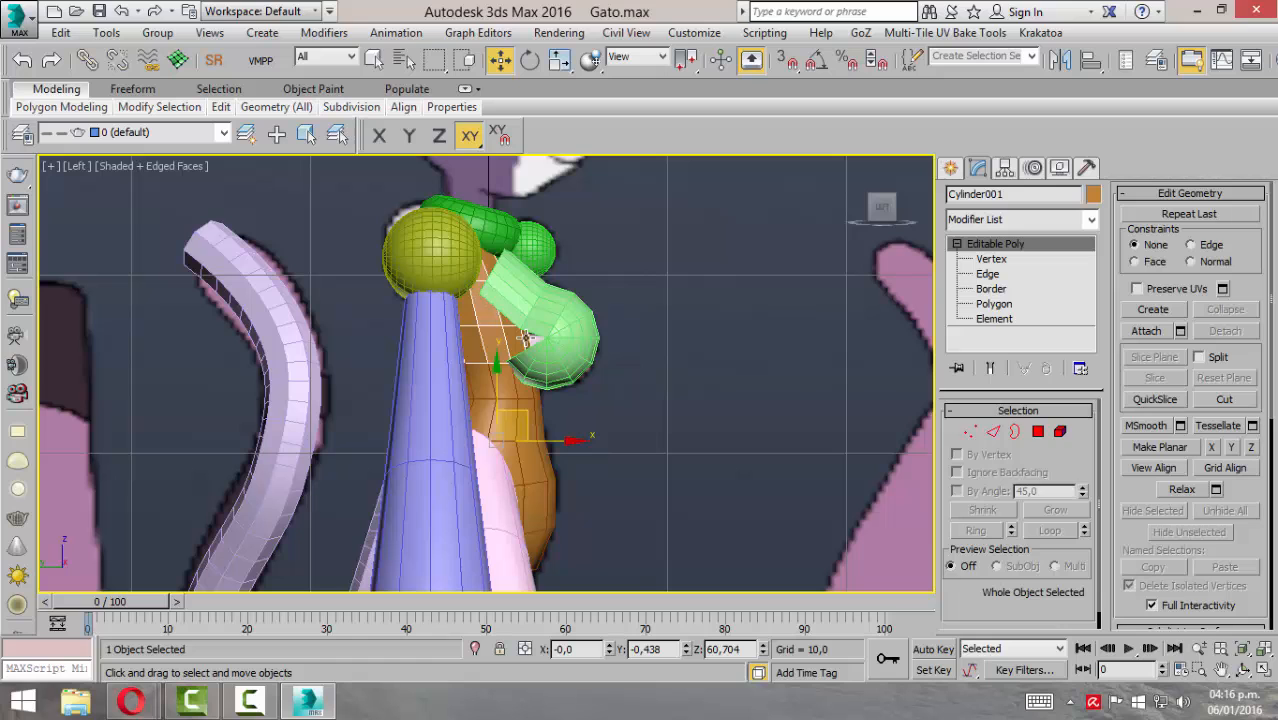
{"action": "left_click", "coordinate": [537, 473]}
{"action": "left_click", "coordinate": [501, 342]}
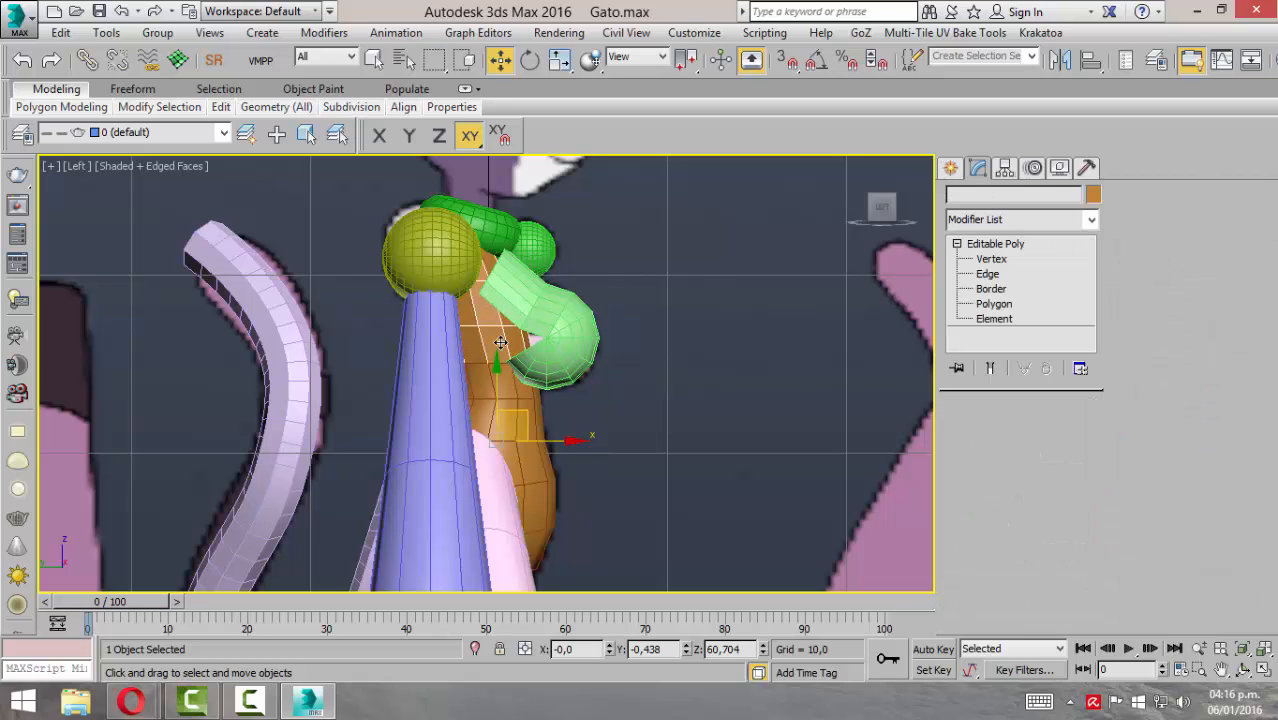
Step: Examine the upper torso and shoulders in the mirrored reference sheet's back and side views
{"action": "key", "text": "alt+w"}
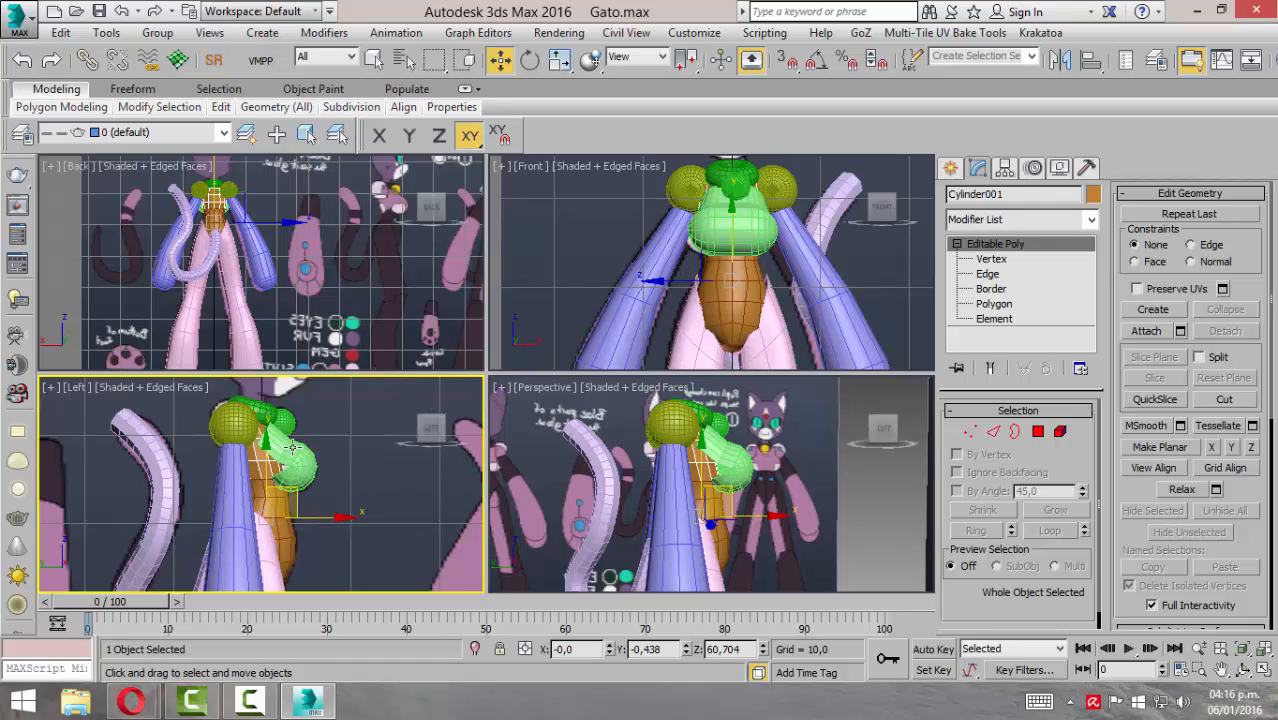
{"action": "left_click", "coordinate": [688, 480]}
{"action": "key", "text": "alt+w"}
{"action": "middle_click_drag", "start_coordinate": [237, 337], "coordinate": [629, 403]}
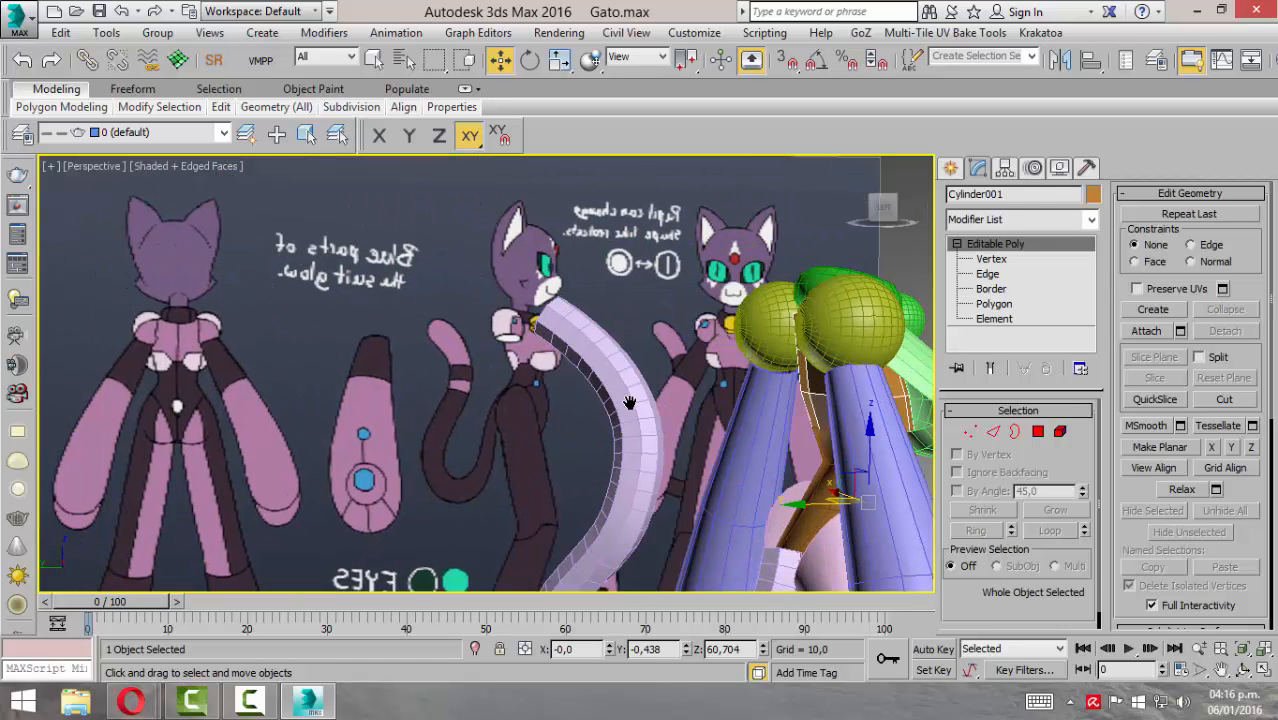
{"action": "scroll", "coordinate": [160, 336], "scroll_direction": "up", "scroll_amount": 4}
{"action": "middle_click_drag", "start_coordinate": [637, 330], "coordinate": [648, 331]}
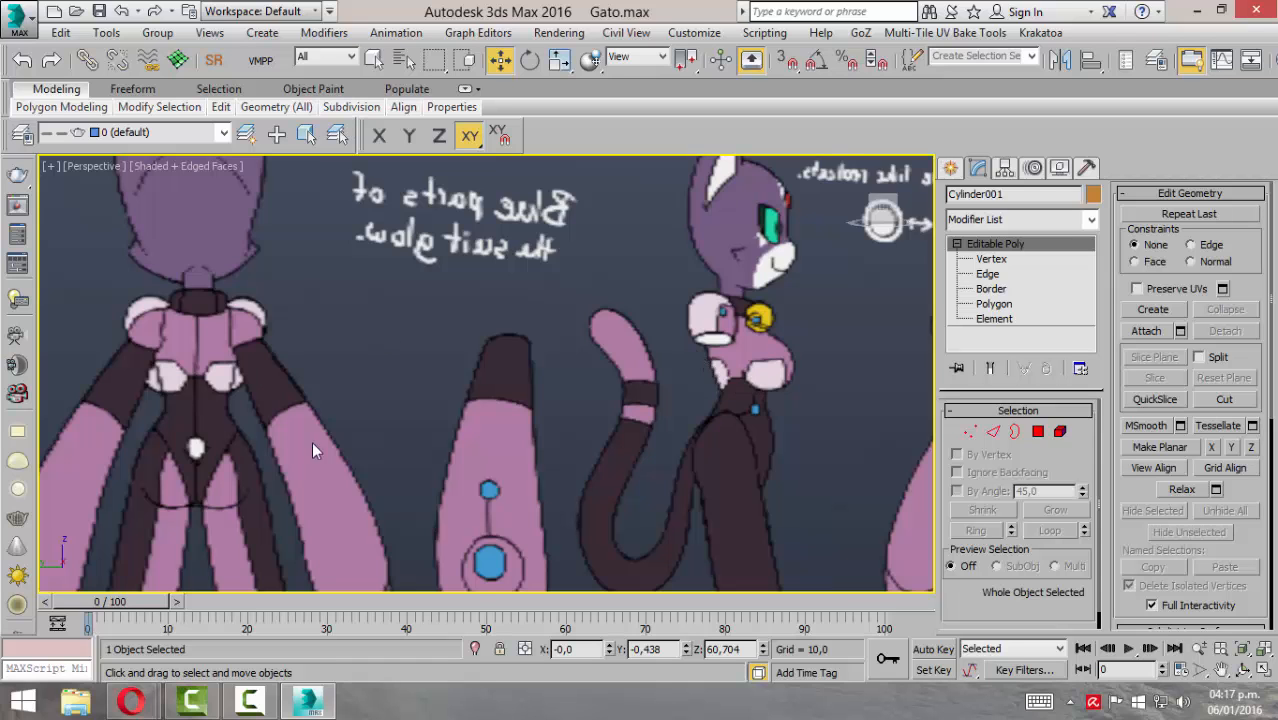
Step: Select both shoulder spheres, the neck ring, the bell sphere and the chest piece together, and return to the perspective view
{"action": "key", "text": "alt+w"}
{"action": "key", "text": "alt+w"}
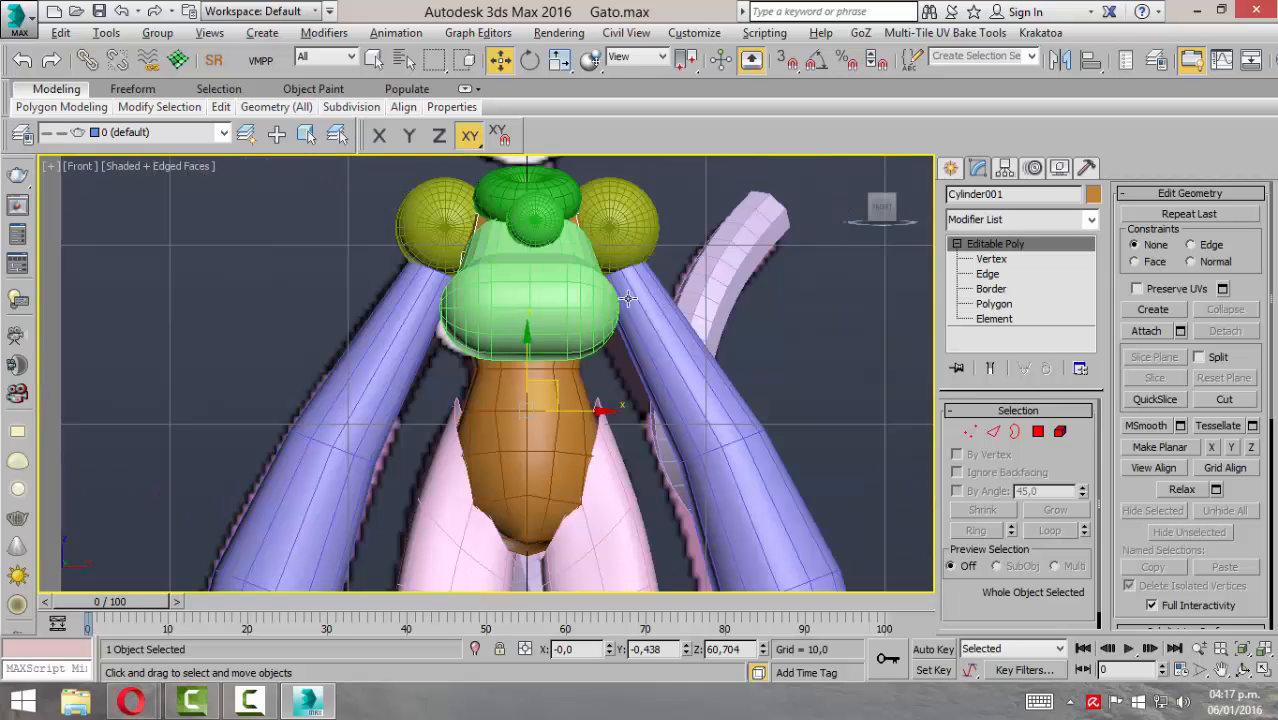
{"action": "scroll", "coordinate": [627, 300], "scroll_direction": "up", "scroll_amount": 3}
{"action": "left_click", "coordinate": [442, 237]}
{"action": "left_click", "coordinate": [591, 241], "text": "ctrl"}
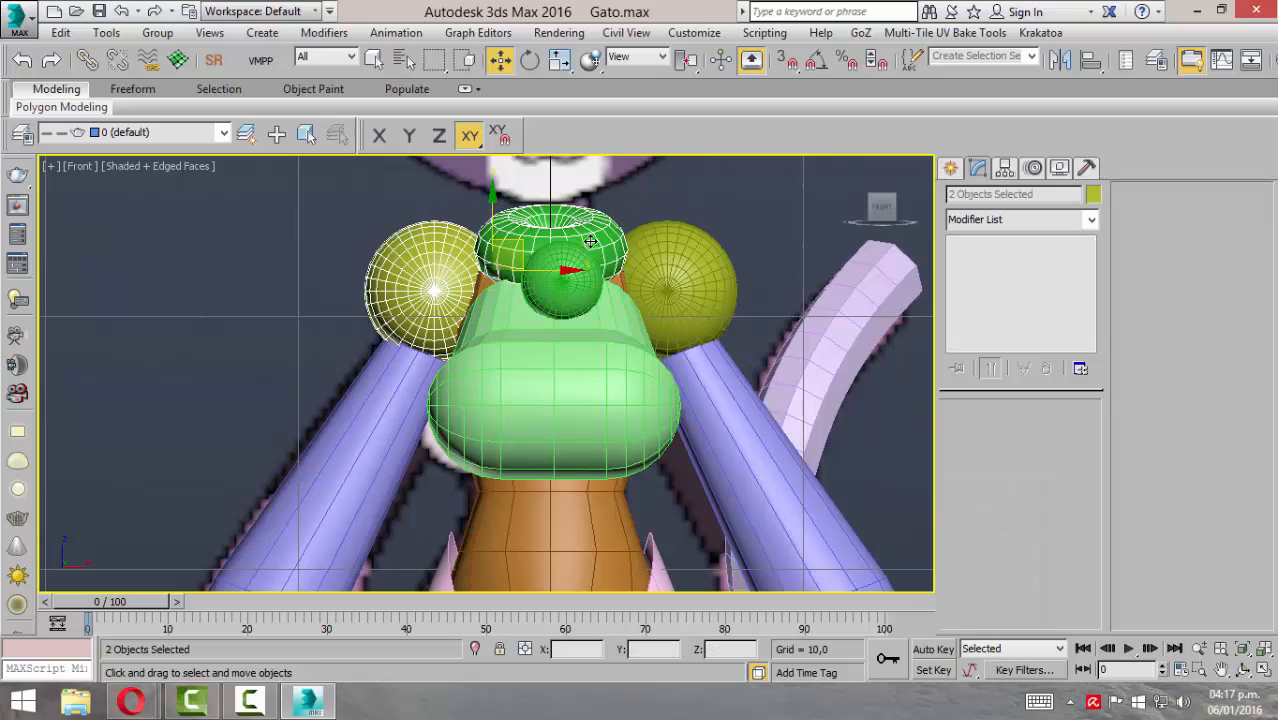
{"action": "left_click", "coordinate": [684, 247], "text": "ctrl"}
{"action": "left_click", "coordinate": [559, 295], "text": "ctrl"}
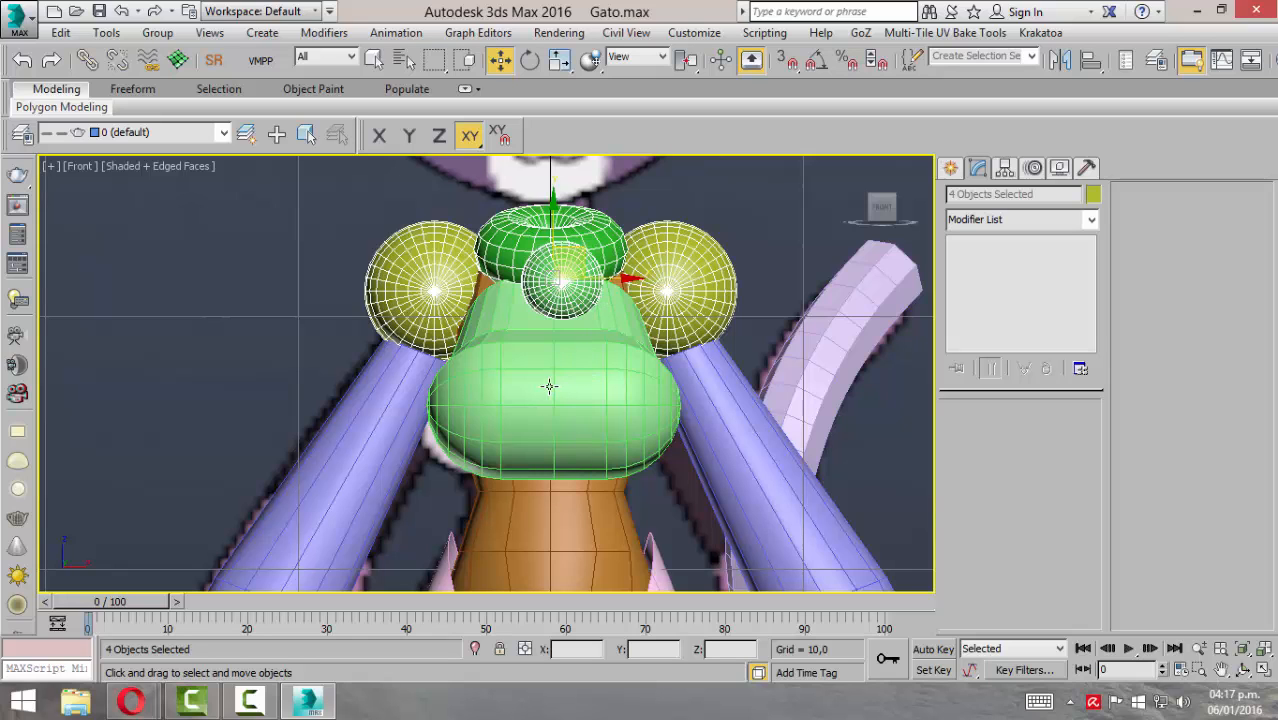
{"action": "left_click", "coordinate": [518, 379], "text": "ctrl"}
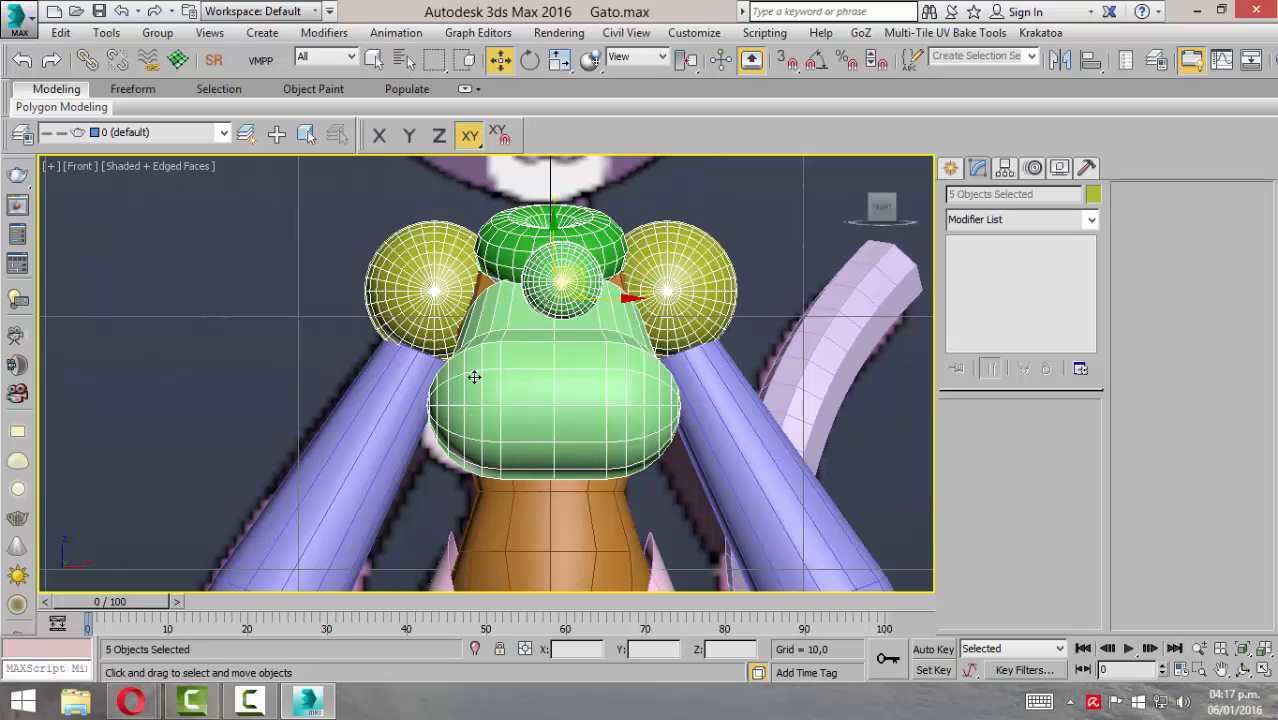
{"action": "key", "text": "alt+w"}
{"action": "middle_click", "coordinate": [787, 490]}
{"action": "key", "text": "alt+w"}
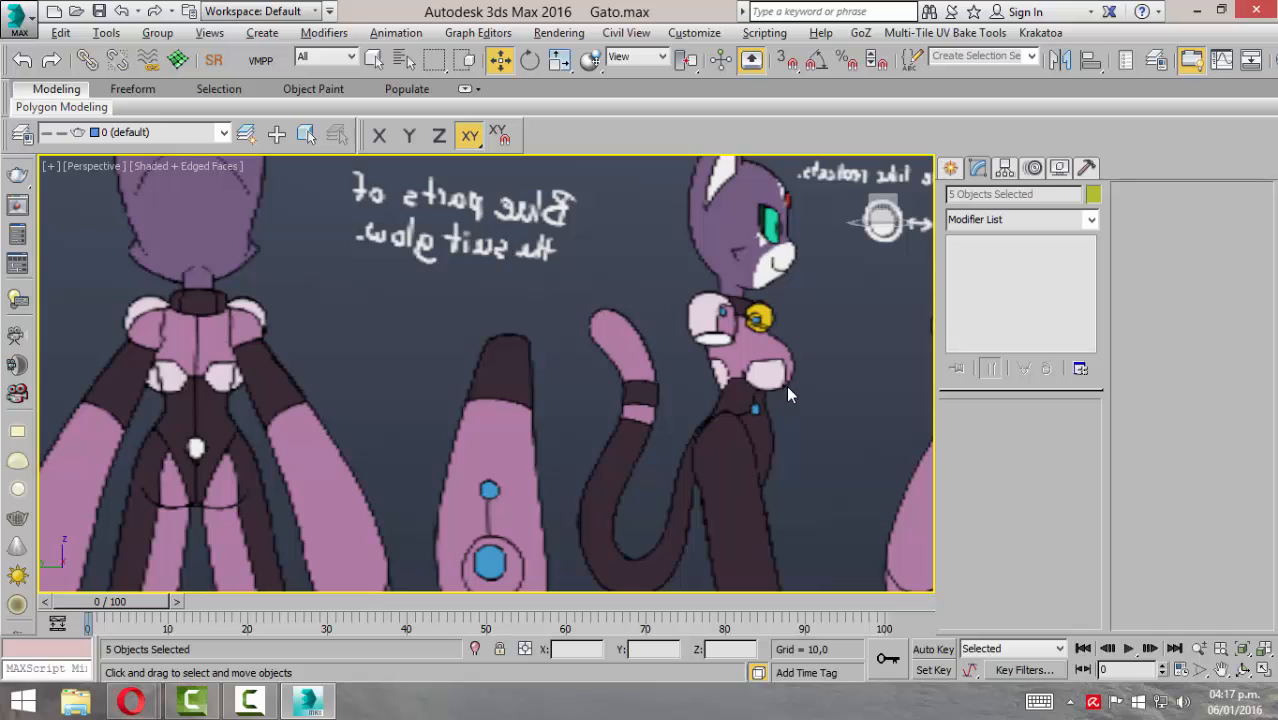
Step: Add the upper torso piece to the selection of shoulder spheres, neck ring, bell and chest piece
{"action": "scroll", "coordinate": [700, 432], "scroll_direction": "down", "scroll_amount": 8}
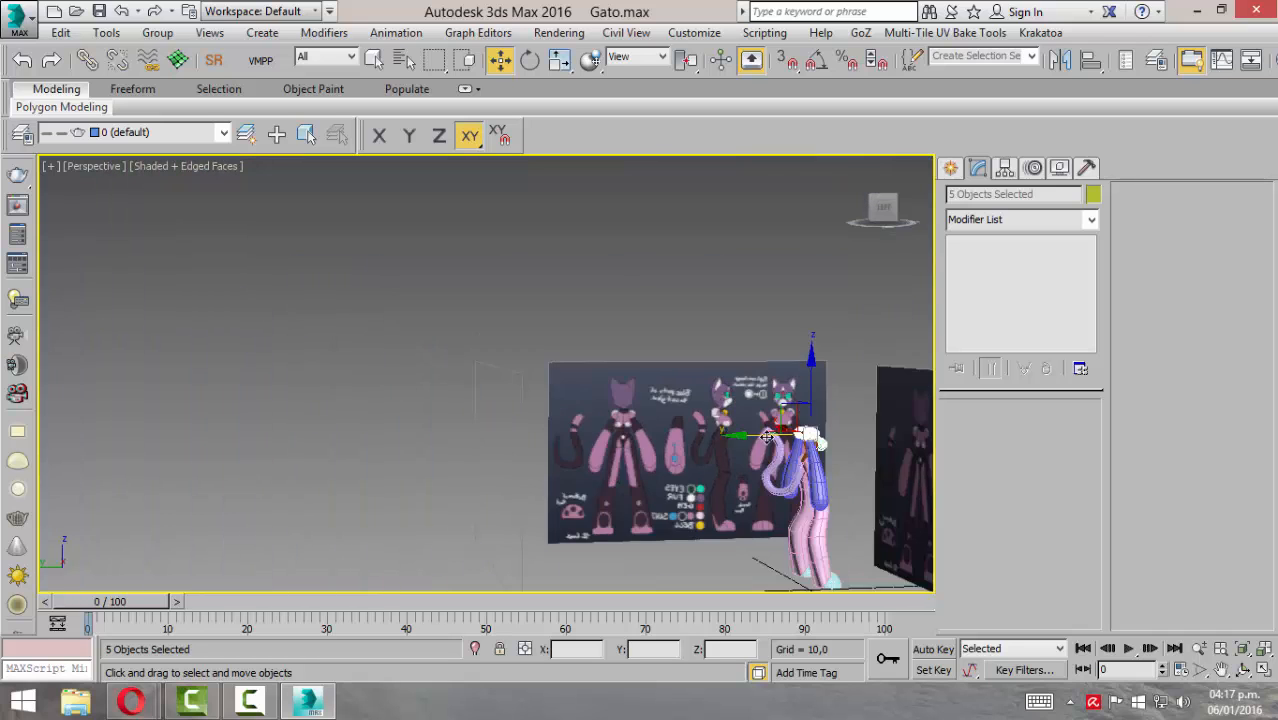
{"action": "middle_click_drag", "start_coordinate": [767, 437], "coordinate": [466, 324]}
{"action": "scroll", "coordinate": [525, 330], "scroll_direction": "up", "scroll_amount": 8}
{"action": "middle_click_drag", "start_coordinate": [559, 297], "coordinate": [456, 281], "text": "alt"}
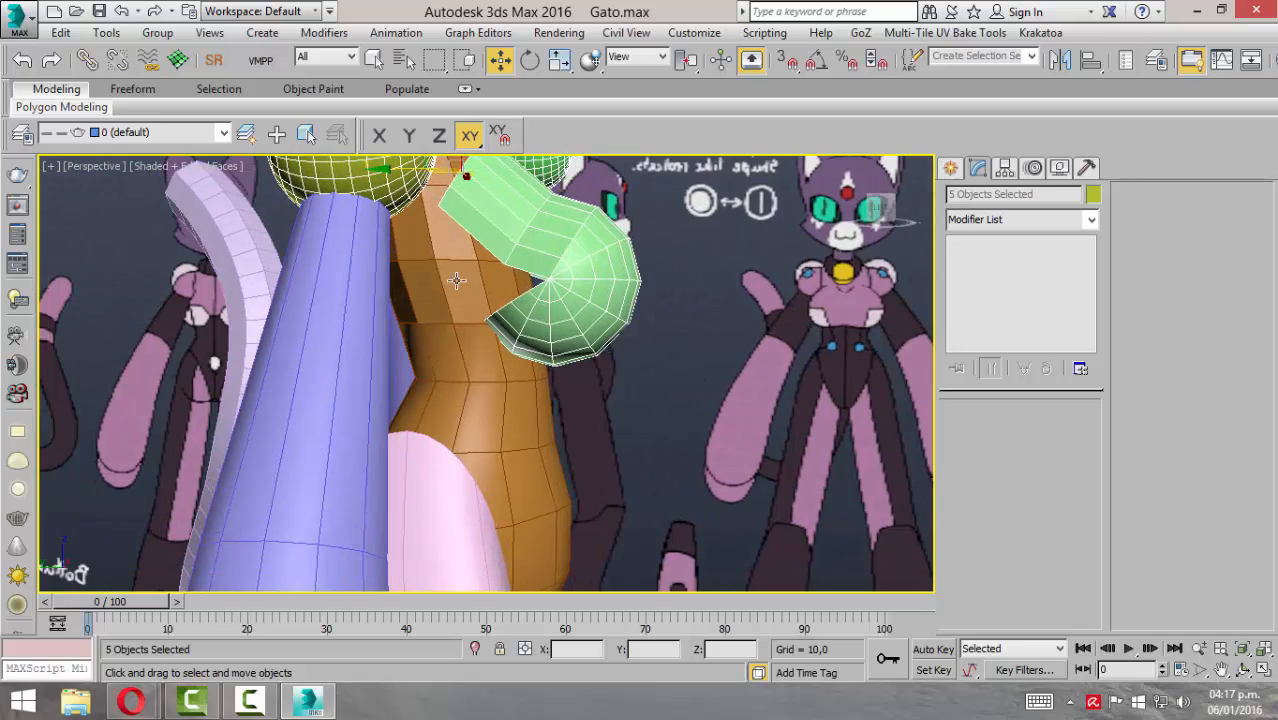
{"action": "left_click", "coordinate": [443, 270], "text": "ctrl"}
{"action": "middle_click_drag", "start_coordinate": [585, 257], "coordinate": [597, 374]}
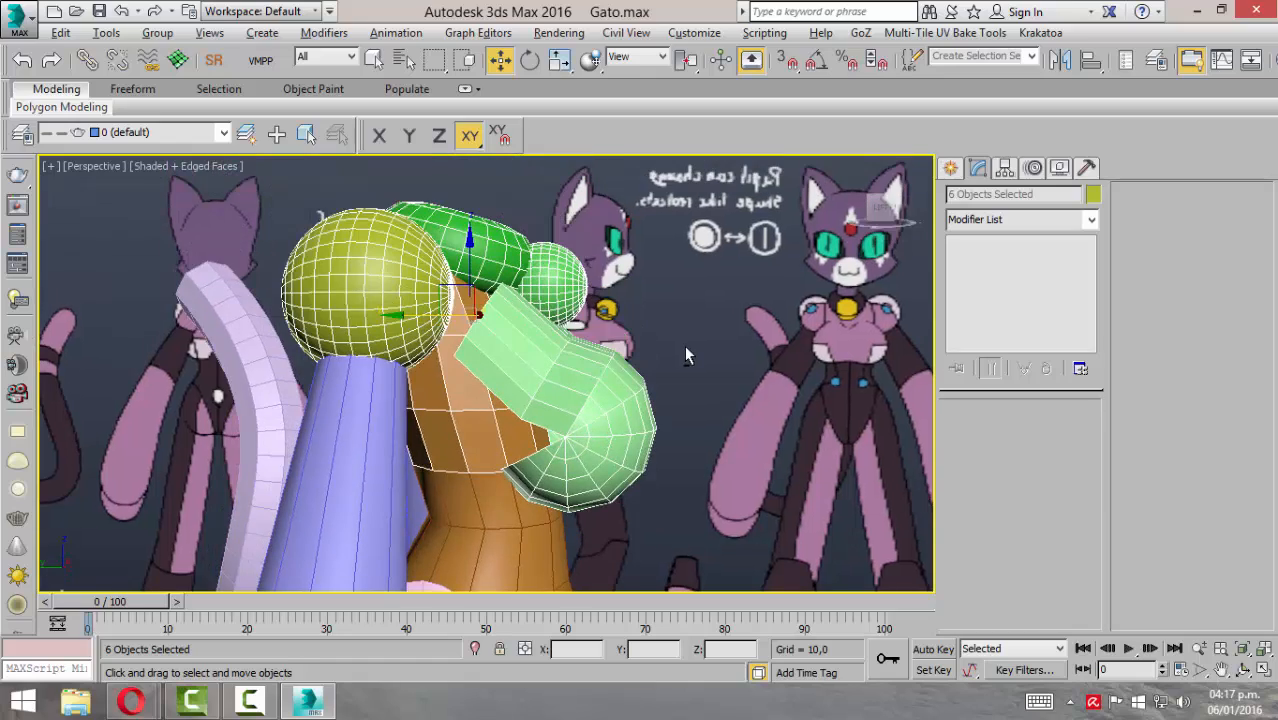
{"action": "middle_click_drag", "start_coordinate": [686, 355], "coordinate": [552, 290], "text": "alt"}
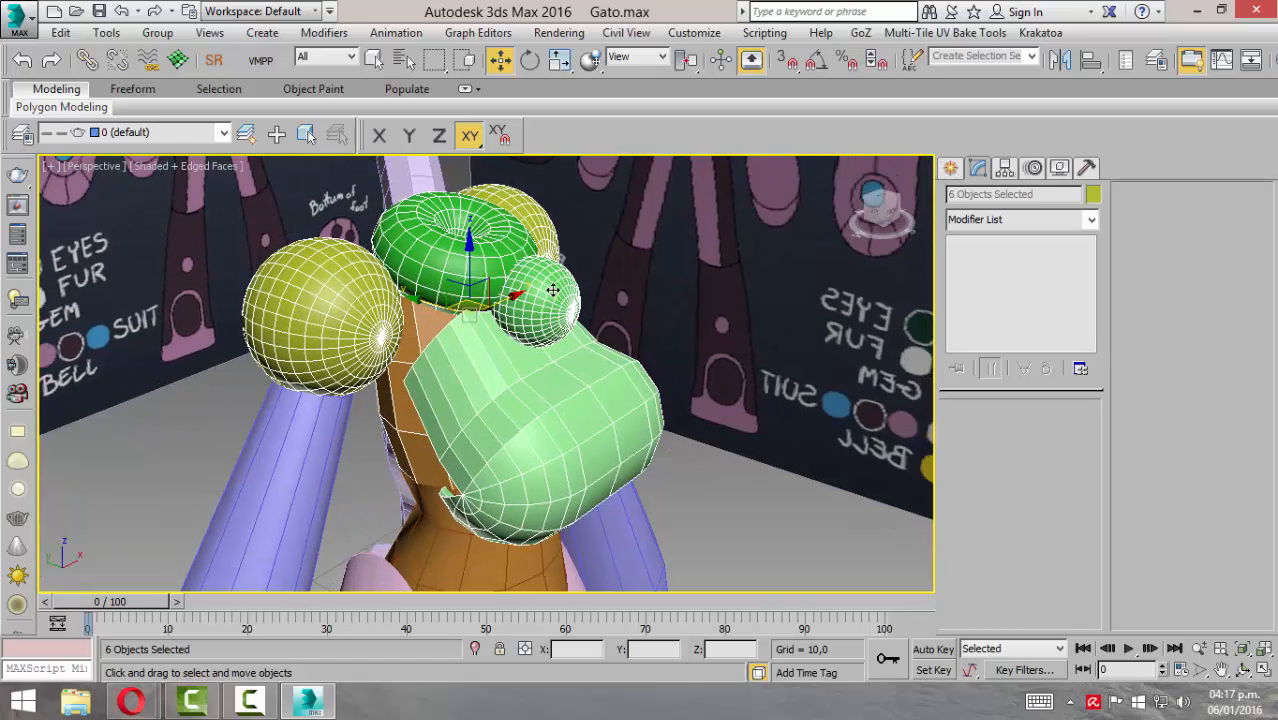
Step: Export only the selected objects in the gw::OBJ-Exporter (*.OBJ) format, with the file name ARmadura Superior
{"action": "left_click", "coordinate": [22, 24]}
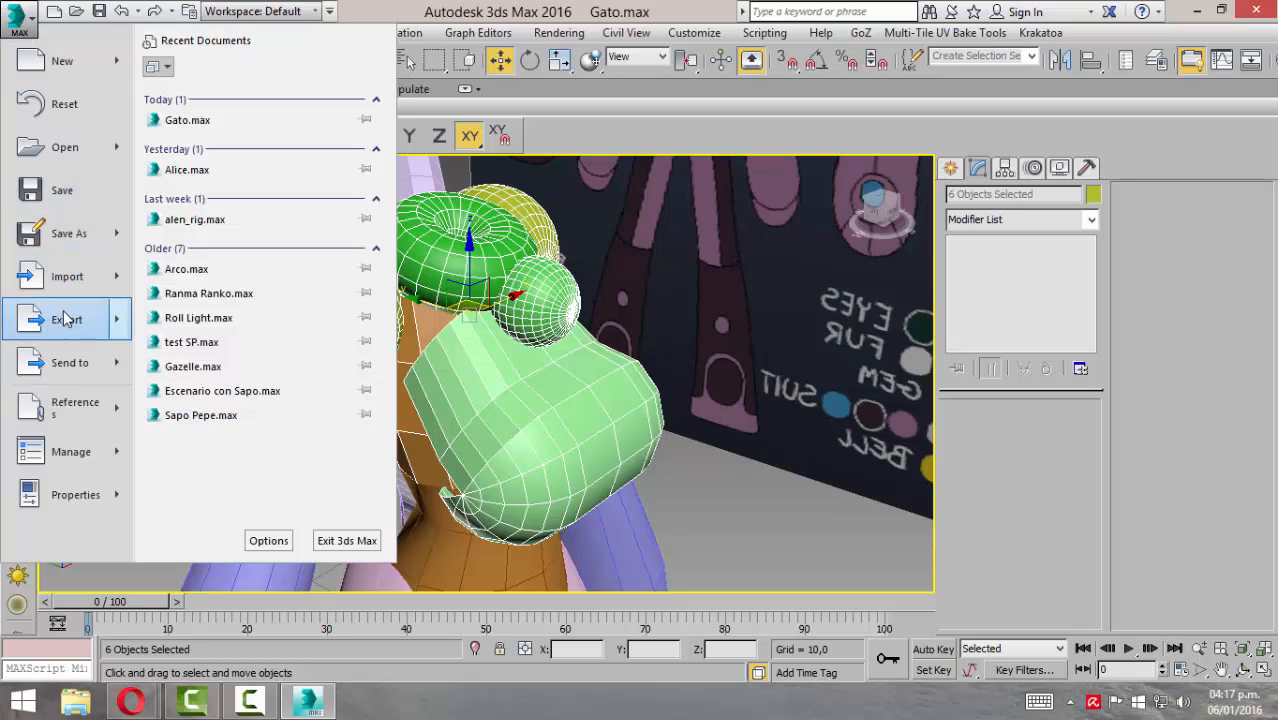
{"action": "mouse_move", "coordinate": [65, 318]}
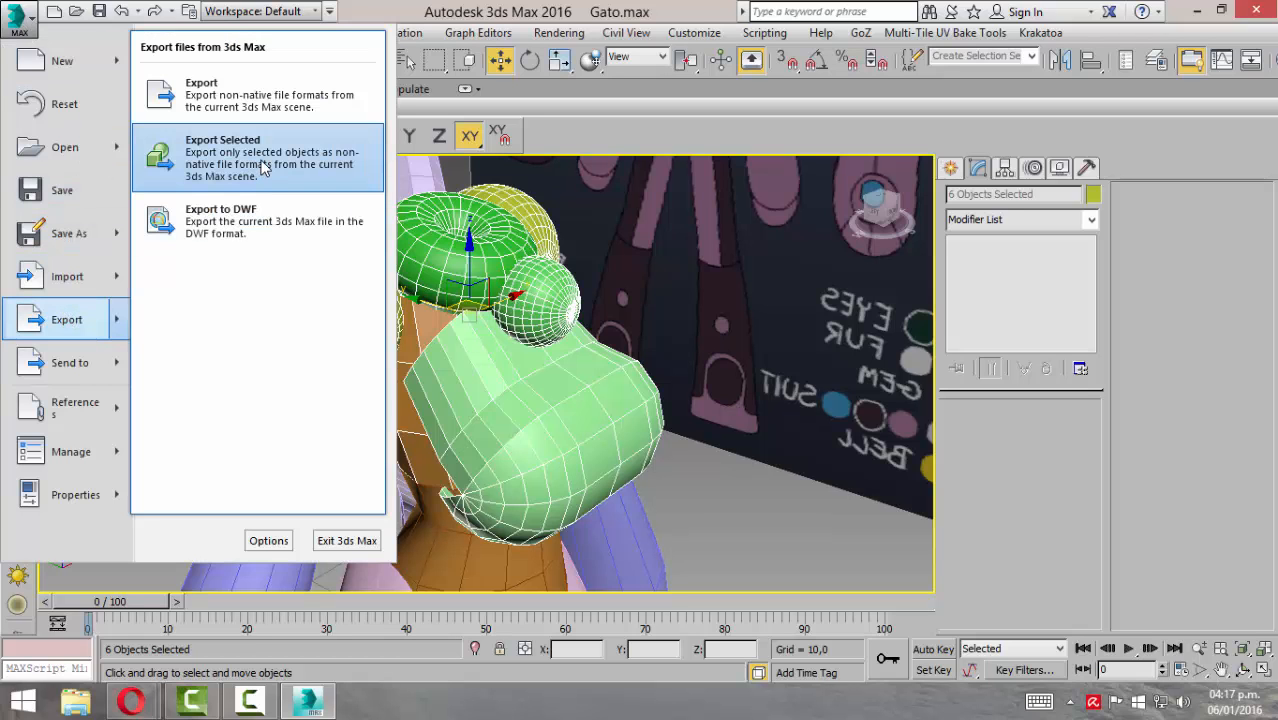
{"action": "left_click", "coordinate": [263, 160]}
{"action": "left_click", "coordinate": [54, 235]}
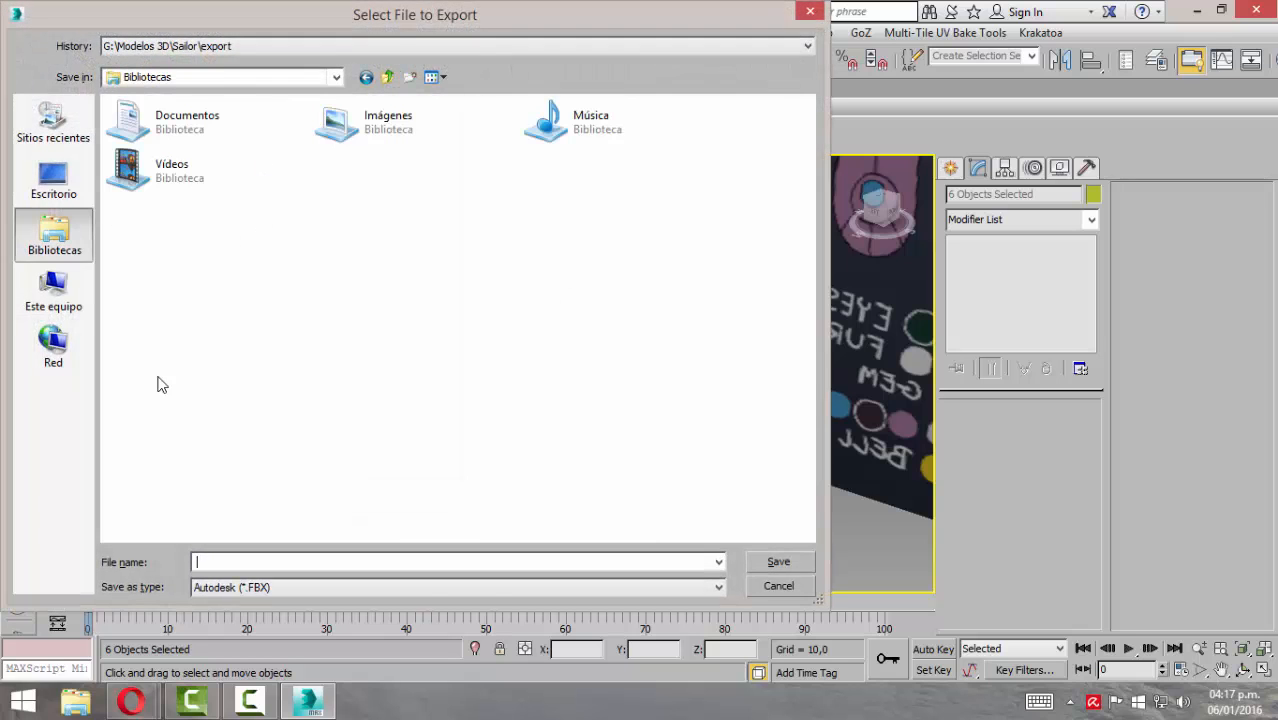
{"action": "left_click", "coordinate": [257, 588]}
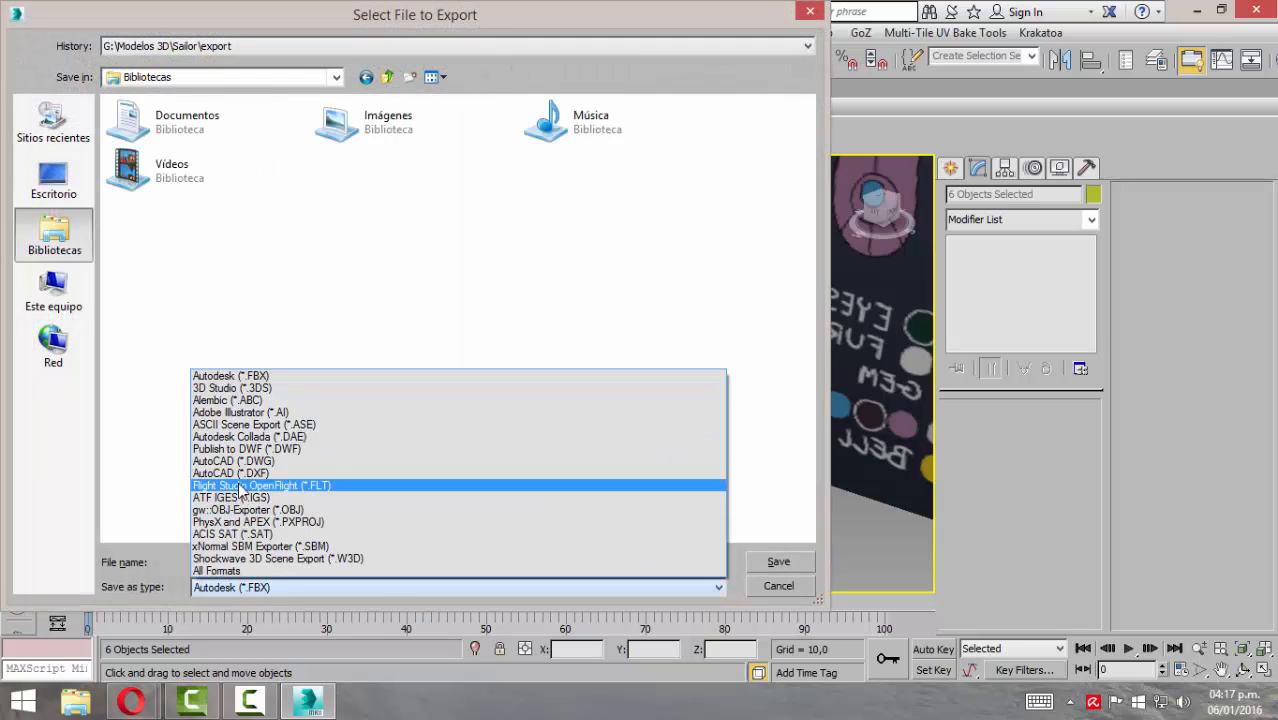
{"action": "left_click", "coordinate": [240, 510]}
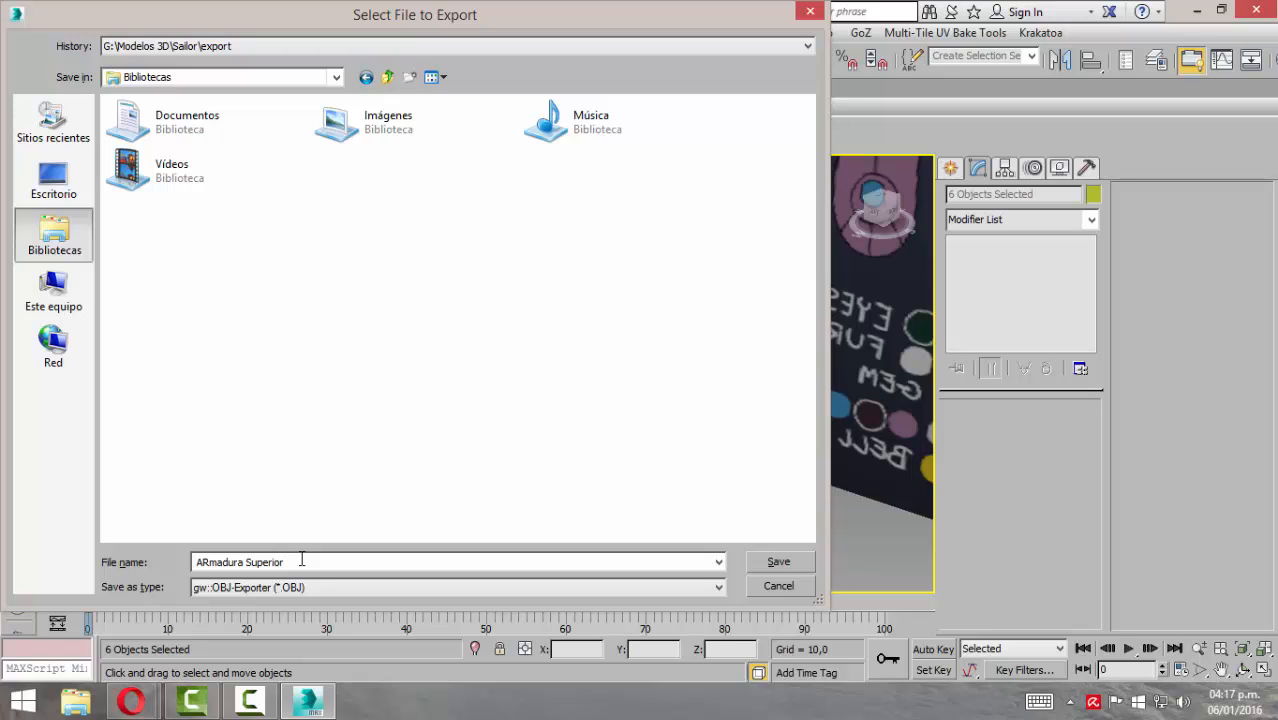
{"action": "key", "text": "Return"}
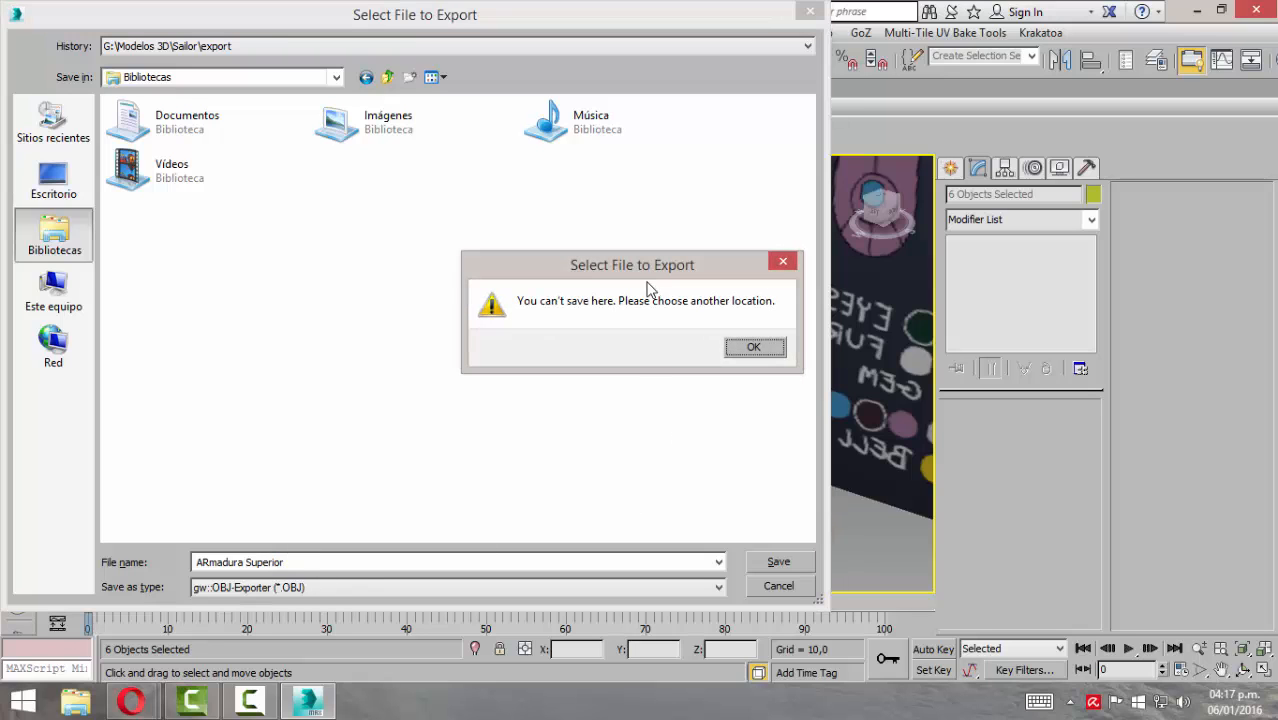
Step: Choose the Documentos folder as the save location and complete the OBJ export with the existing export options
{"action": "left_click", "coordinate": [745, 345]}
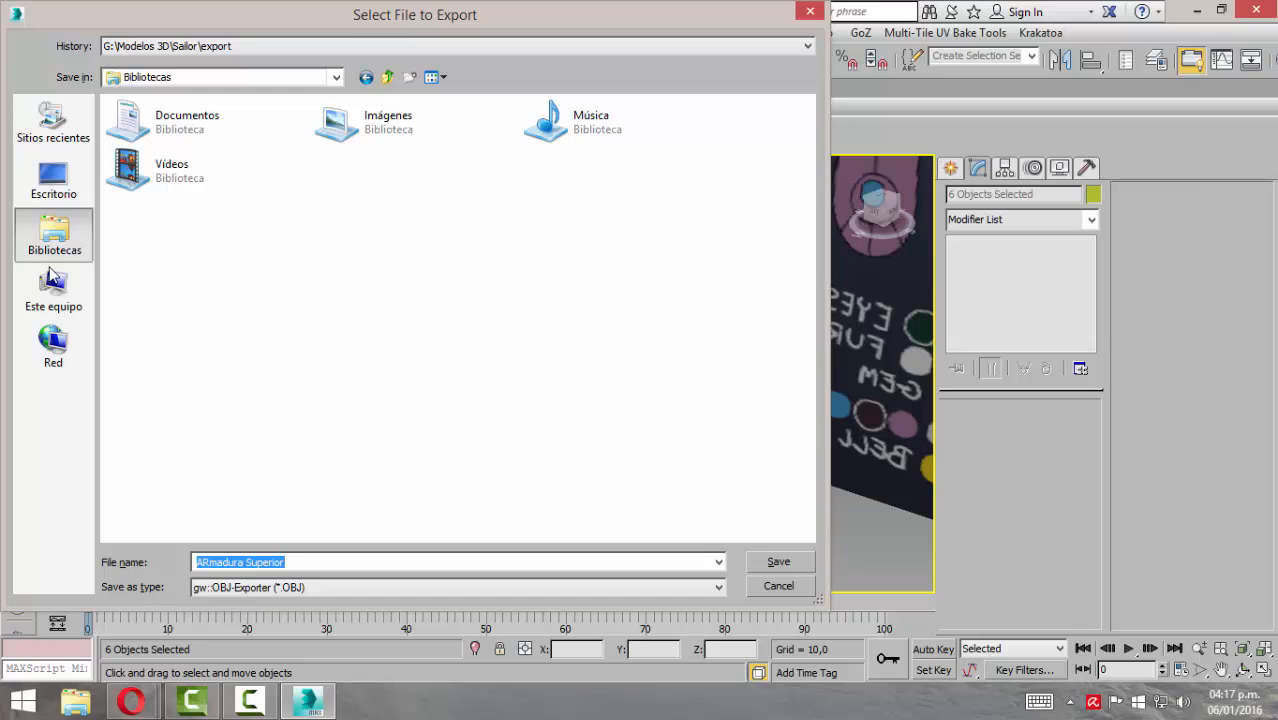
{"action": "left_click", "coordinate": [52, 298]}
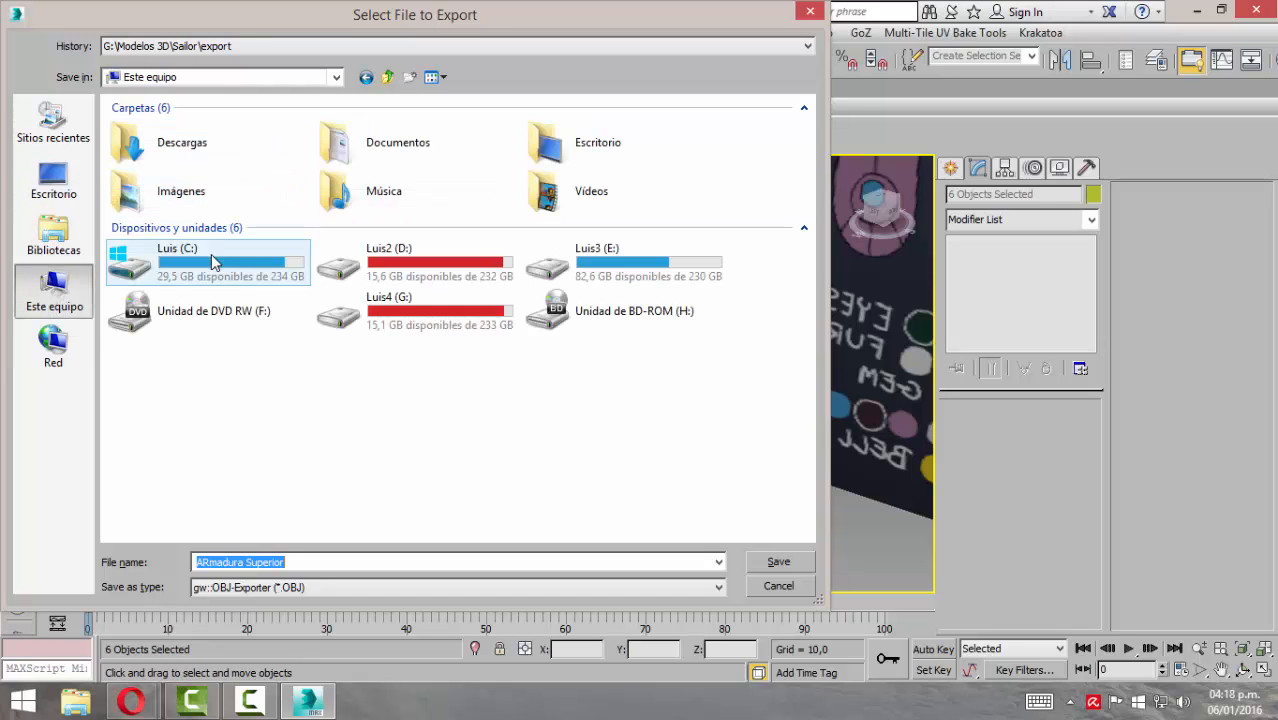
{"action": "double_click", "coordinate": [370, 160]}
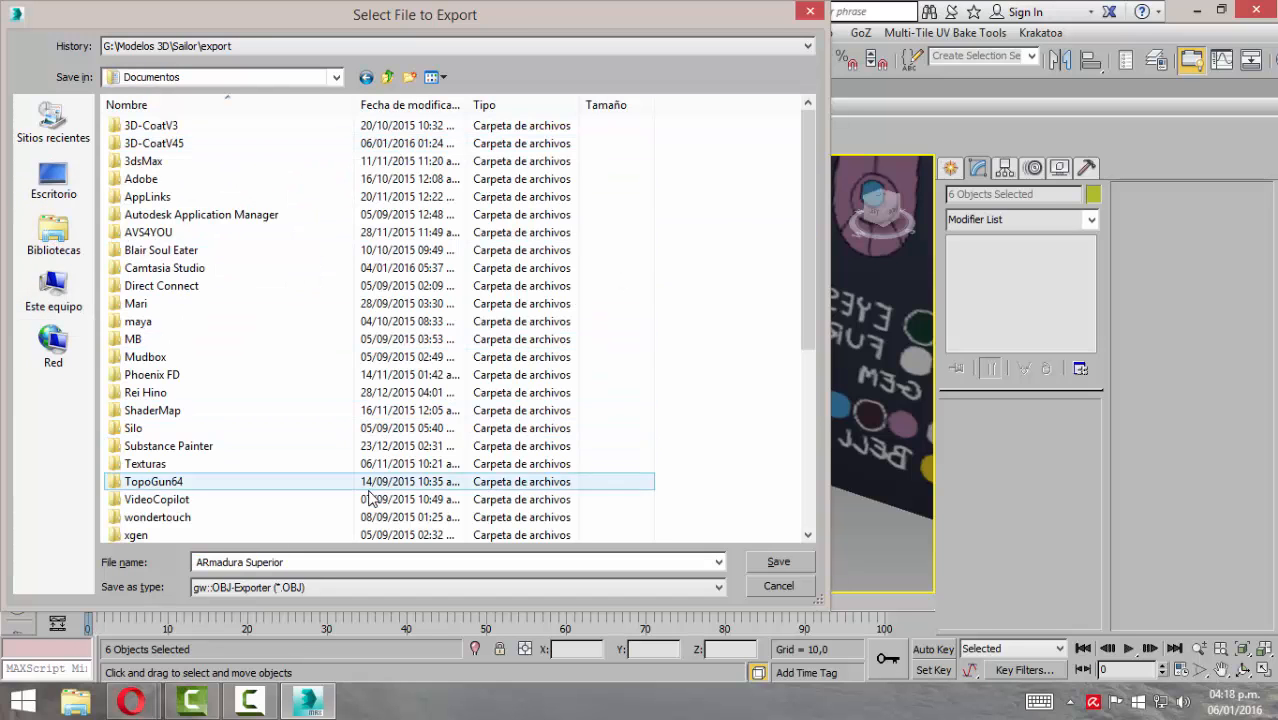
{"action": "scroll", "coordinate": [370, 497], "scroll_direction": "down", "scroll_amount": 6}
{"action": "left_click", "coordinate": [362, 564]}
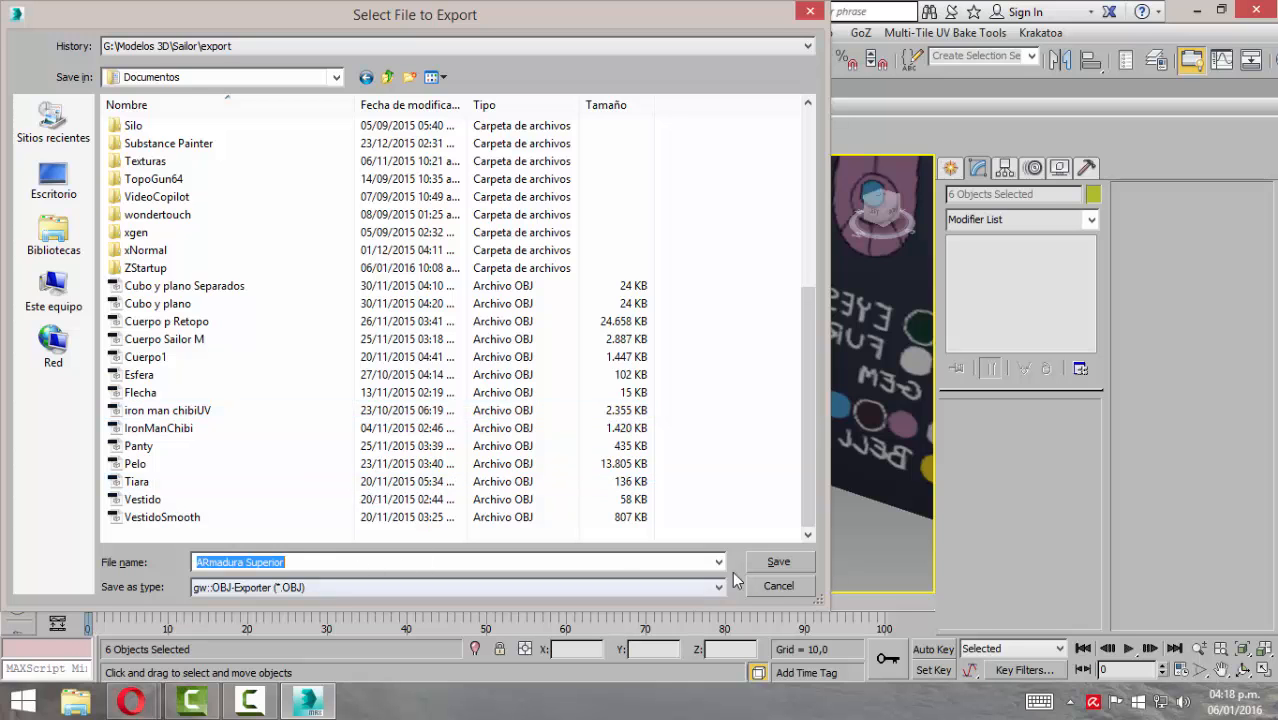
{"action": "left_click", "coordinate": [768, 562]}
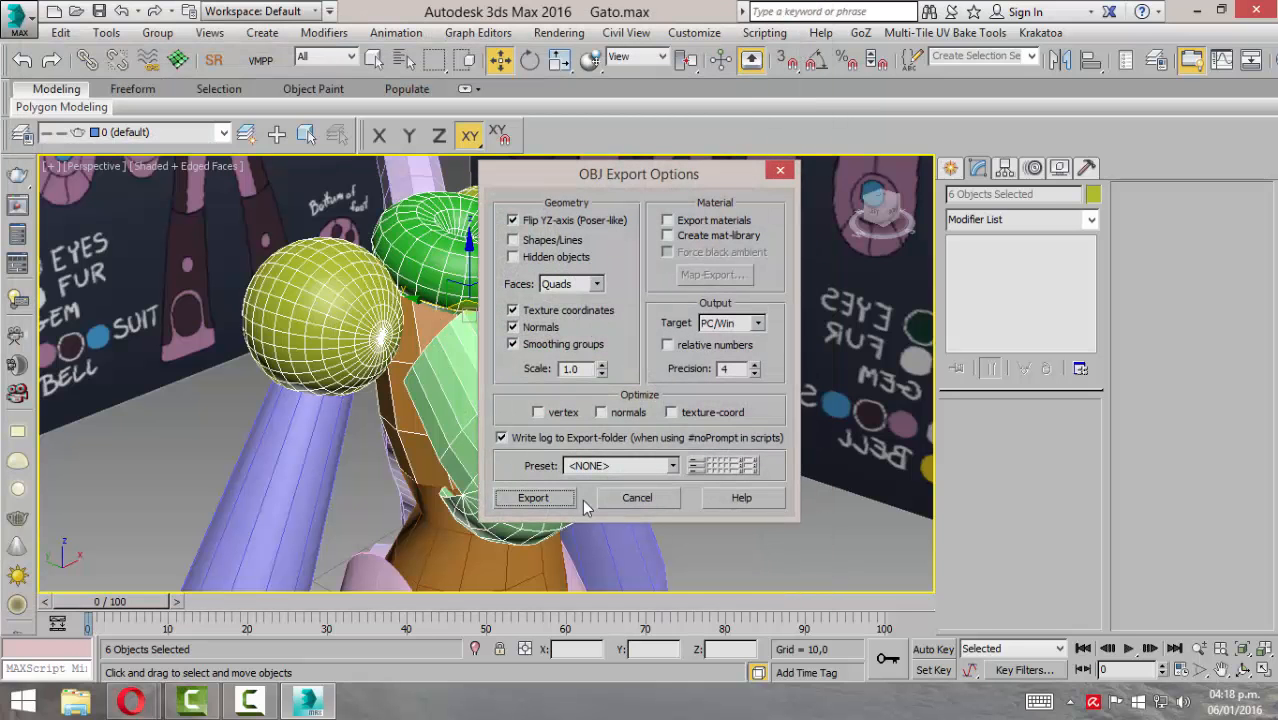
{"action": "left_click", "coordinate": [532, 498]}
{"action": "left_click", "coordinate": [866, 505]}
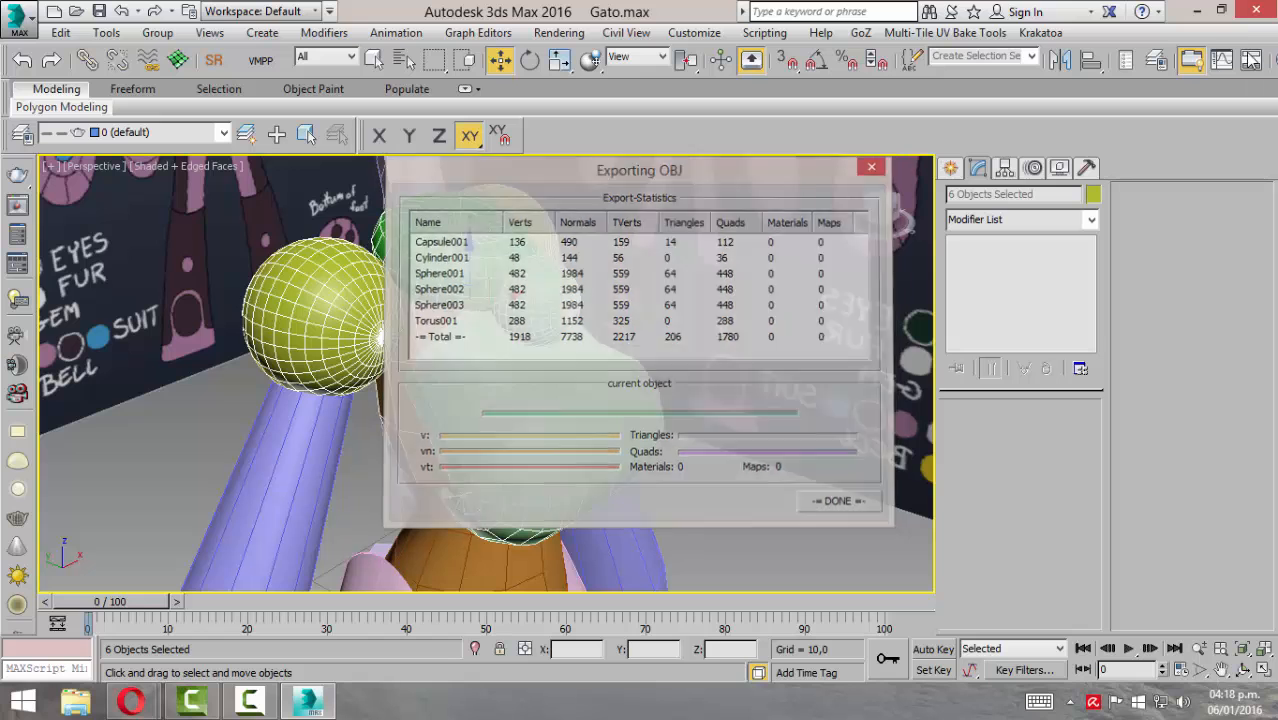
Step: Switch to ZBrush 4R7 by launching it from the desktop, maximise it and hide LightBox
{"action": "left_click", "coordinate": [1198, 10]}
{"action": "double_click", "coordinate": [589, 148]}
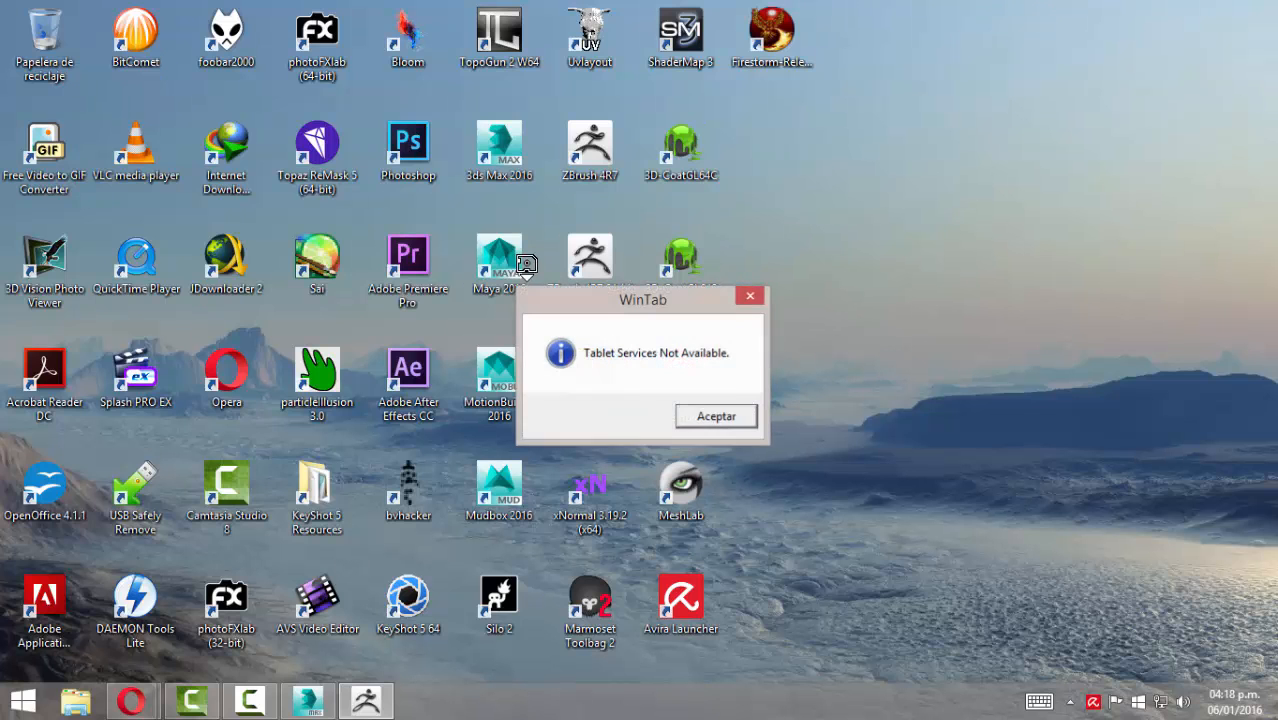
{"action": "left_click", "coordinate": [714, 415]}
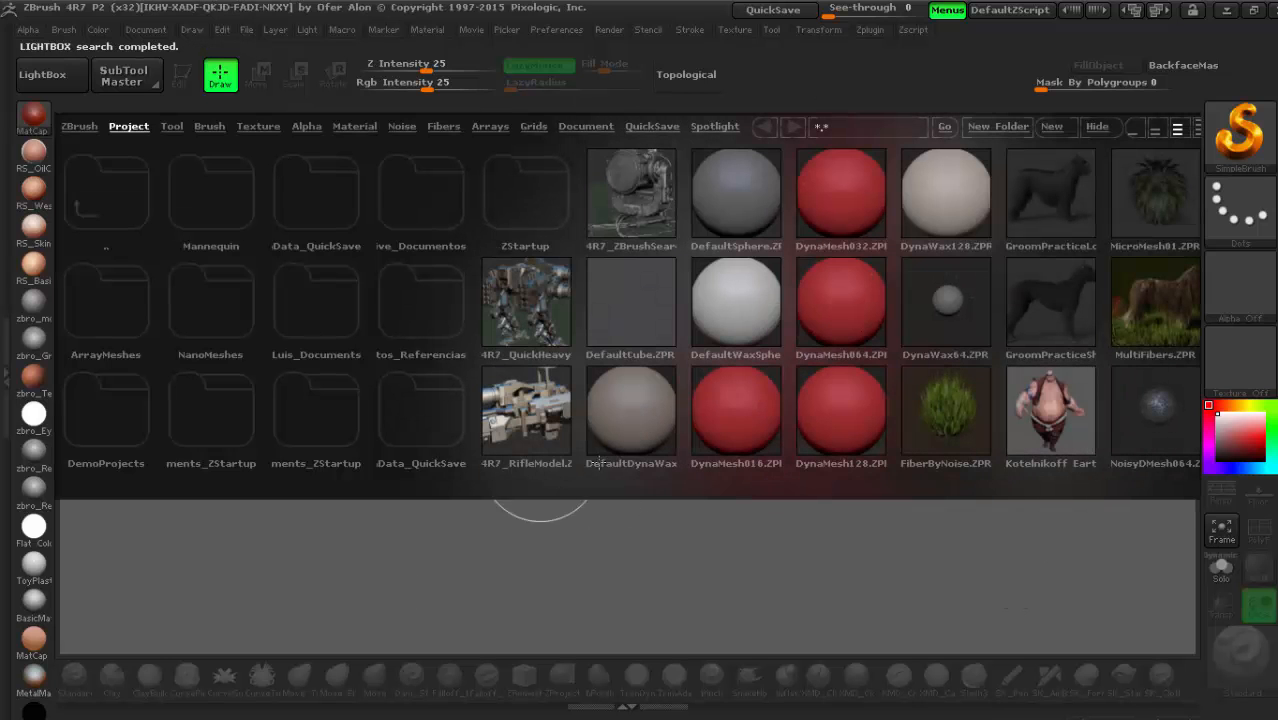
{"action": "left_click", "coordinate": [1253, 10]}
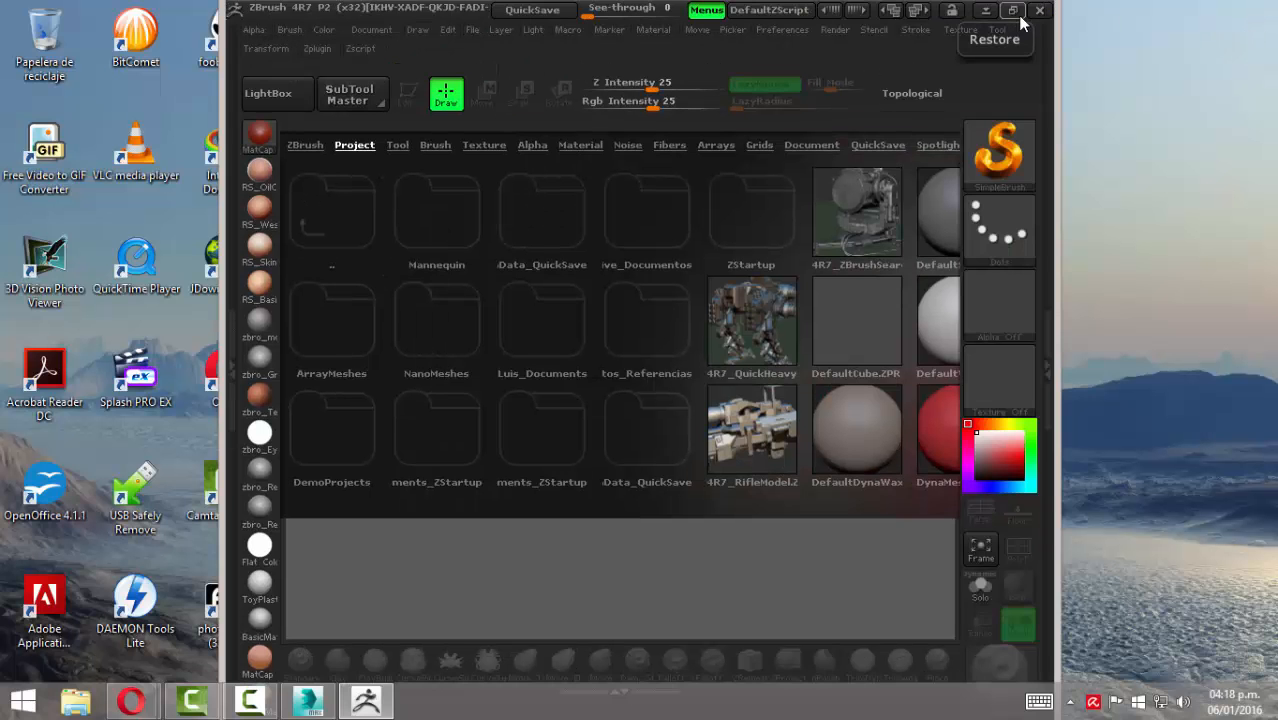
{"action": "left_click", "coordinate": [1015, 12]}
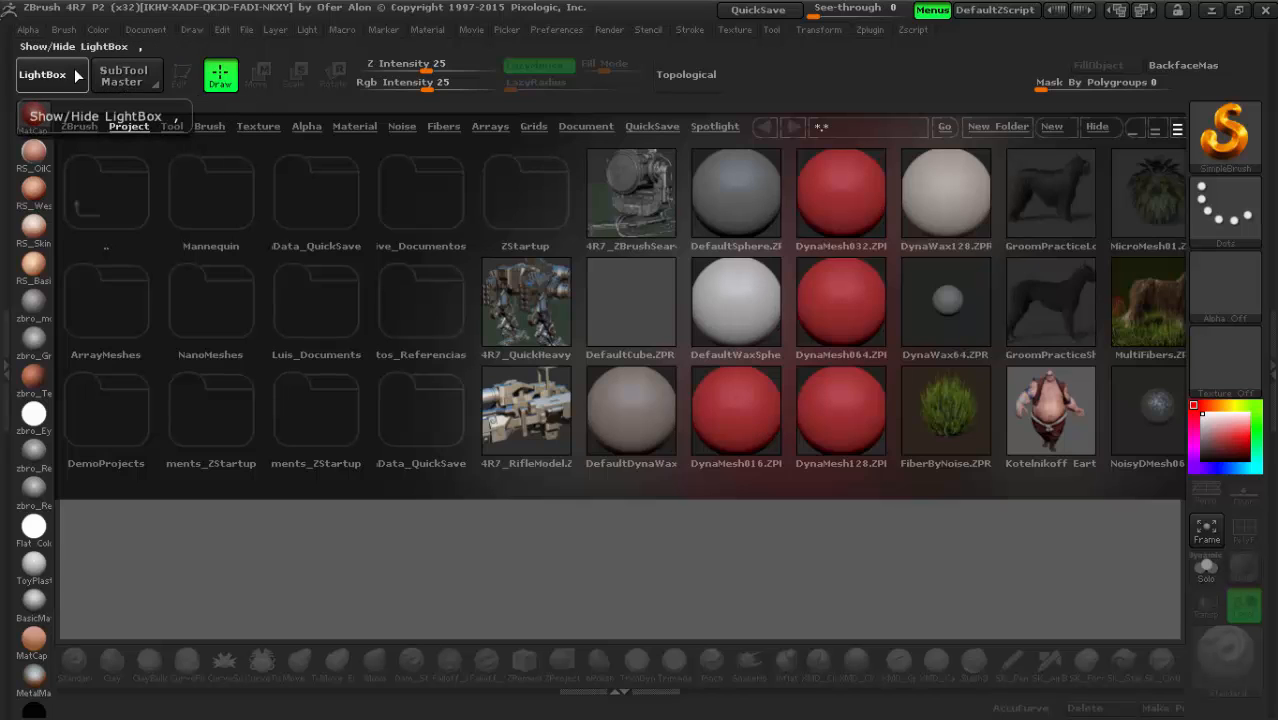
{"action": "left_click", "coordinate": [42, 74]}
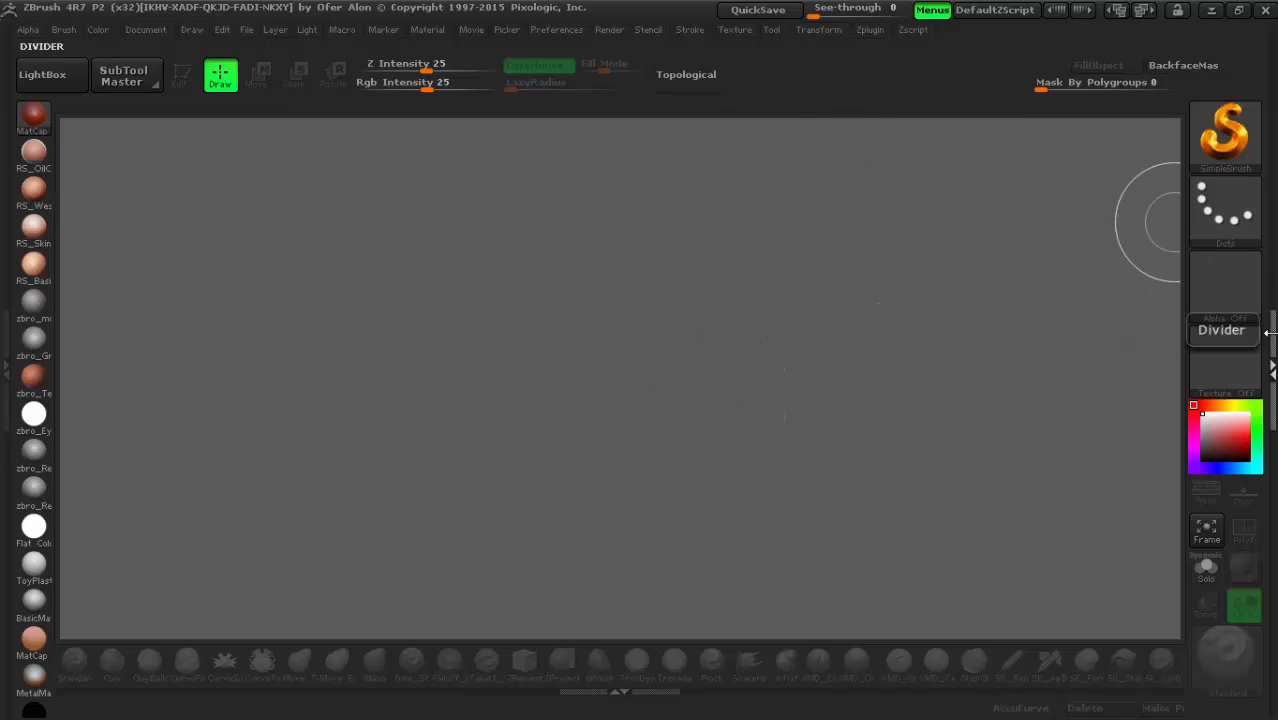
Step: Import the ARmadura Superior OBJ file from the Documentos folder as a tool
{"action": "left_click", "coordinate": [1271, 362]}
{"action": "left_click", "coordinate": [1134, 97]}
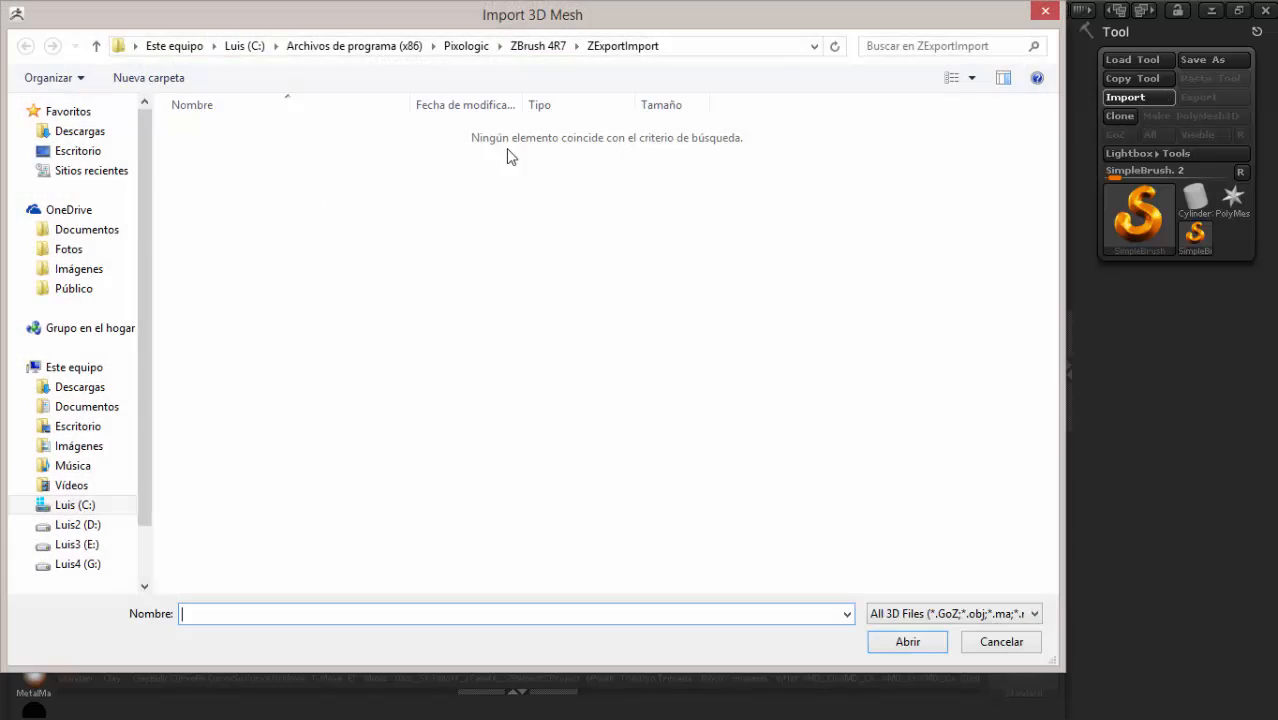
{"action": "left_click", "coordinate": [87, 406]}
{"action": "scroll", "coordinate": [170, 468], "scroll_direction": "down", "scroll_amount": 5}
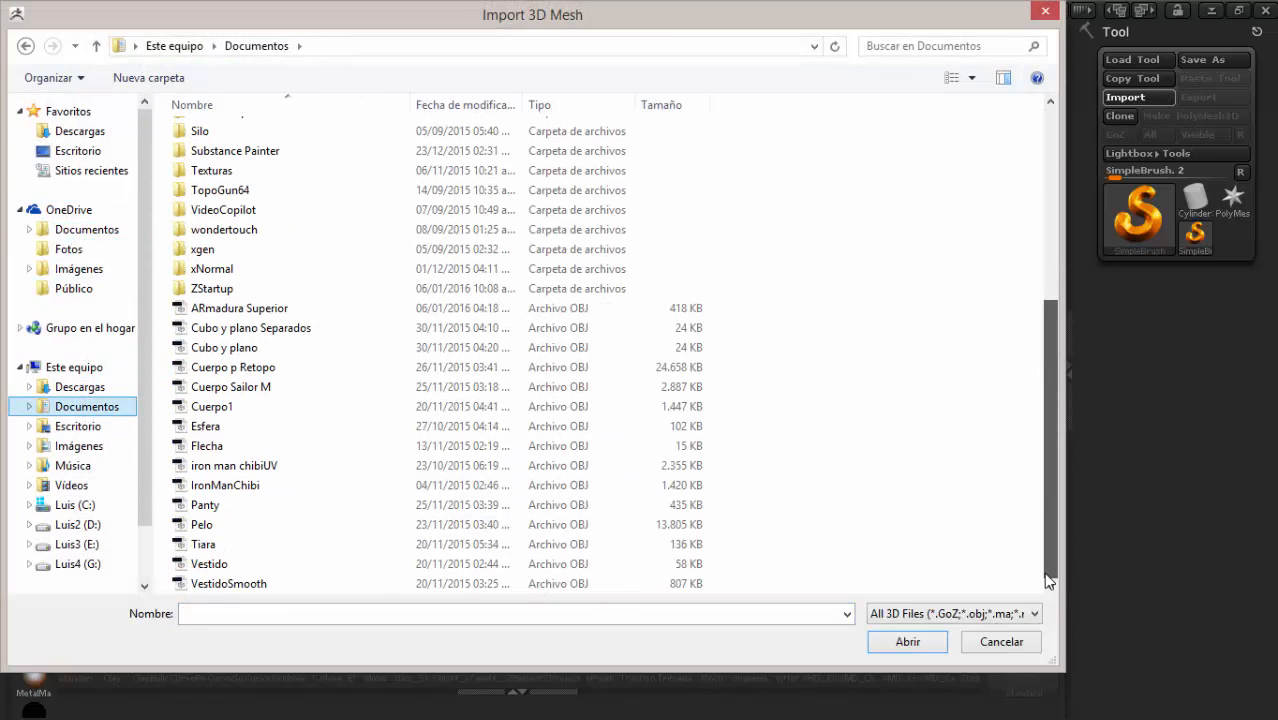
{"action": "left_click", "coordinate": [248, 310]}
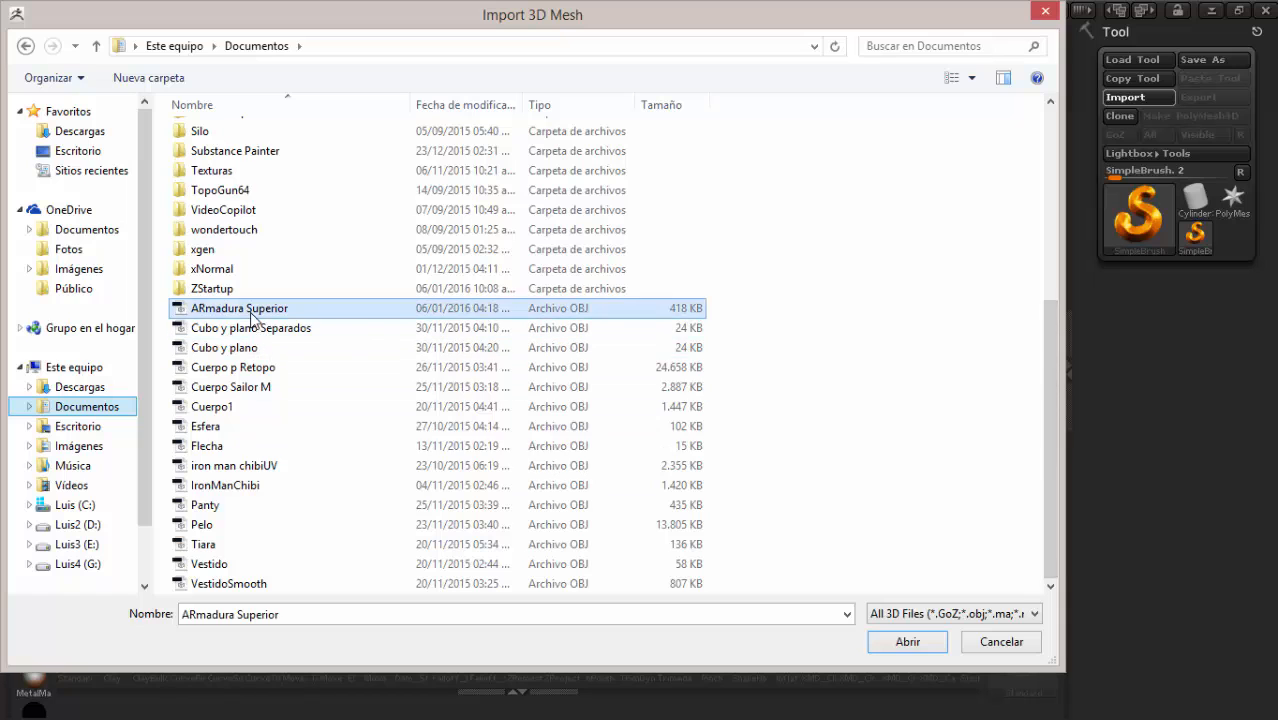
{"action": "left_click", "coordinate": [905, 641]}
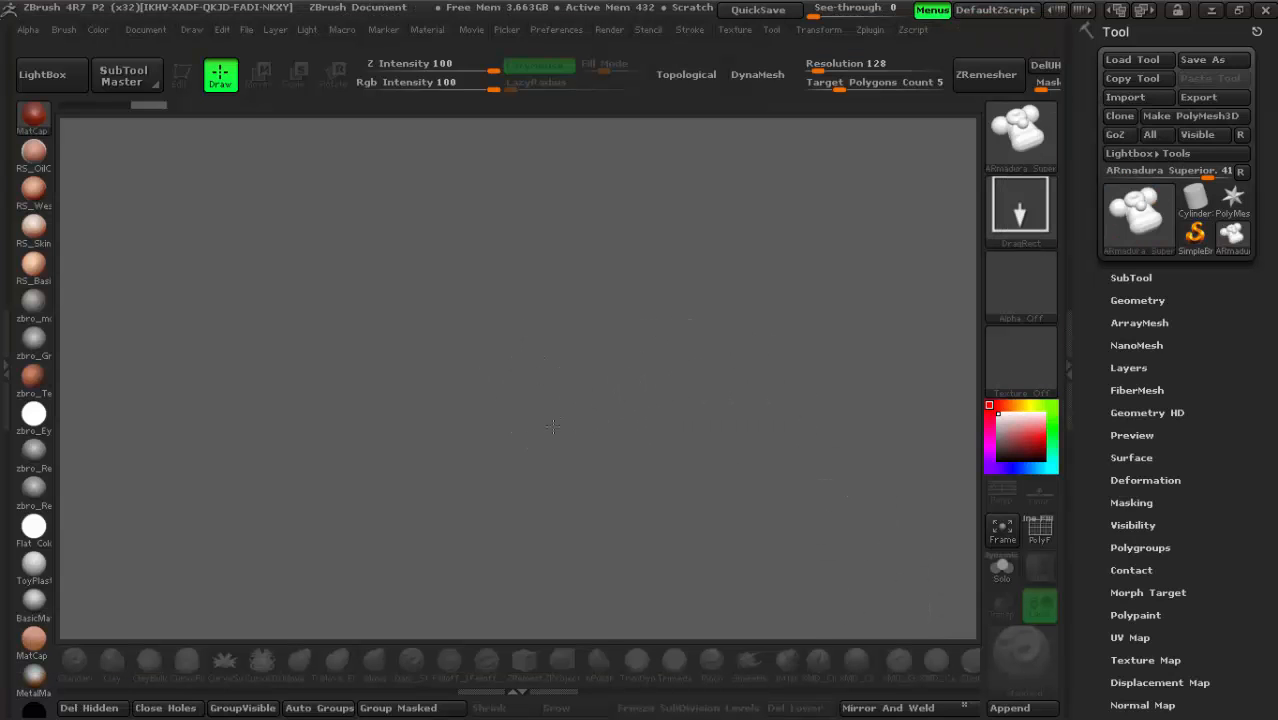
Step: Draw the imported armour mesh on the canvas, enter Edit mode and collapse the tool tray
{"action": "left_click_drag", "start_coordinate": [542, 605], "coordinate": [537, 695]}
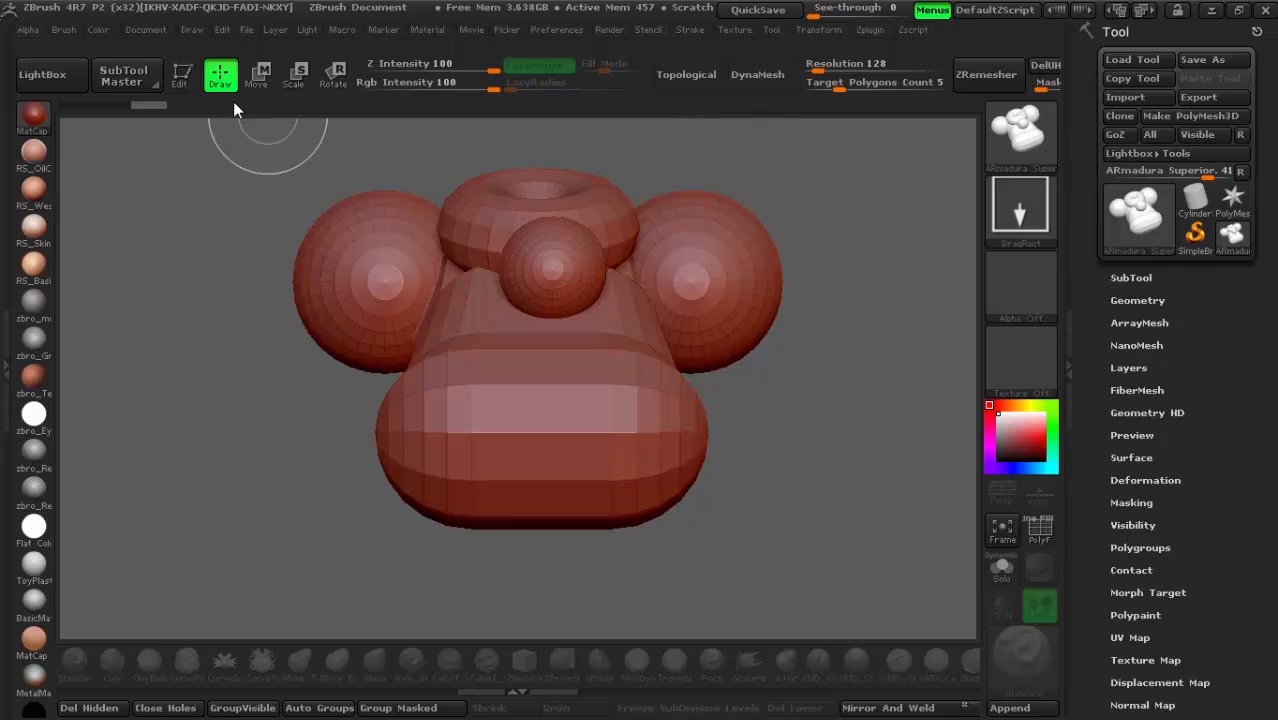
{"action": "left_click", "coordinate": [179, 73]}
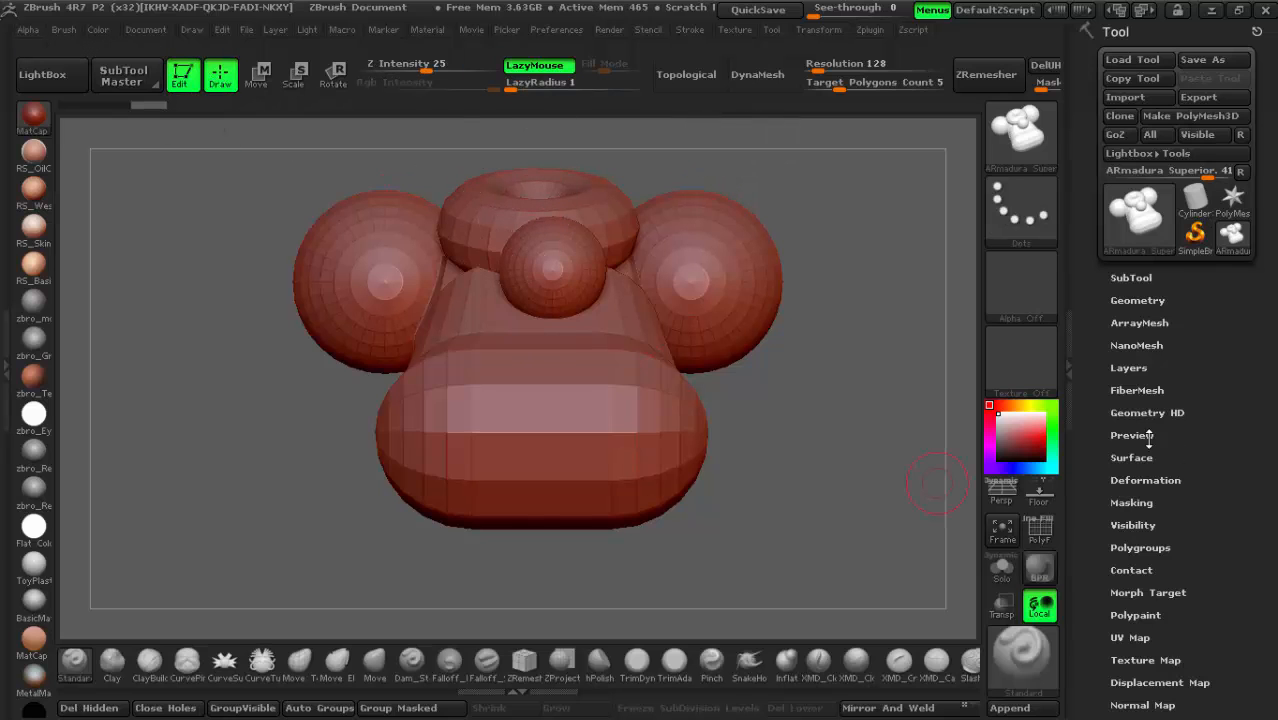
{"action": "left_click", "coordinate": [1070, 341]}
Step: Check the open gaps between the torso and chest pieces and fuse the mesh with DynaMesh at resolution 128
{"action": "mouse_move", "coordinate": [815, 478]}
{"action": "left_mouse_down"}
{"action": "mouse_move", "coordinate": [924, 383]}
{"action": "mouse_move", "coordinate": [916, 298]}
{"action": "left_mouse_up"}
{"action": "mouse_move", "coordinate": [870, 215]}
{"action": "left_mouse_down"}
{"action": "mouse_move", "coordinate": [880, 345]}
{"action": "mouse_move", "coordinate": [975, 315]}
{"action": "mouse_move", "coordinate": [860, 192]}
{"action": "left_mouse_up"}
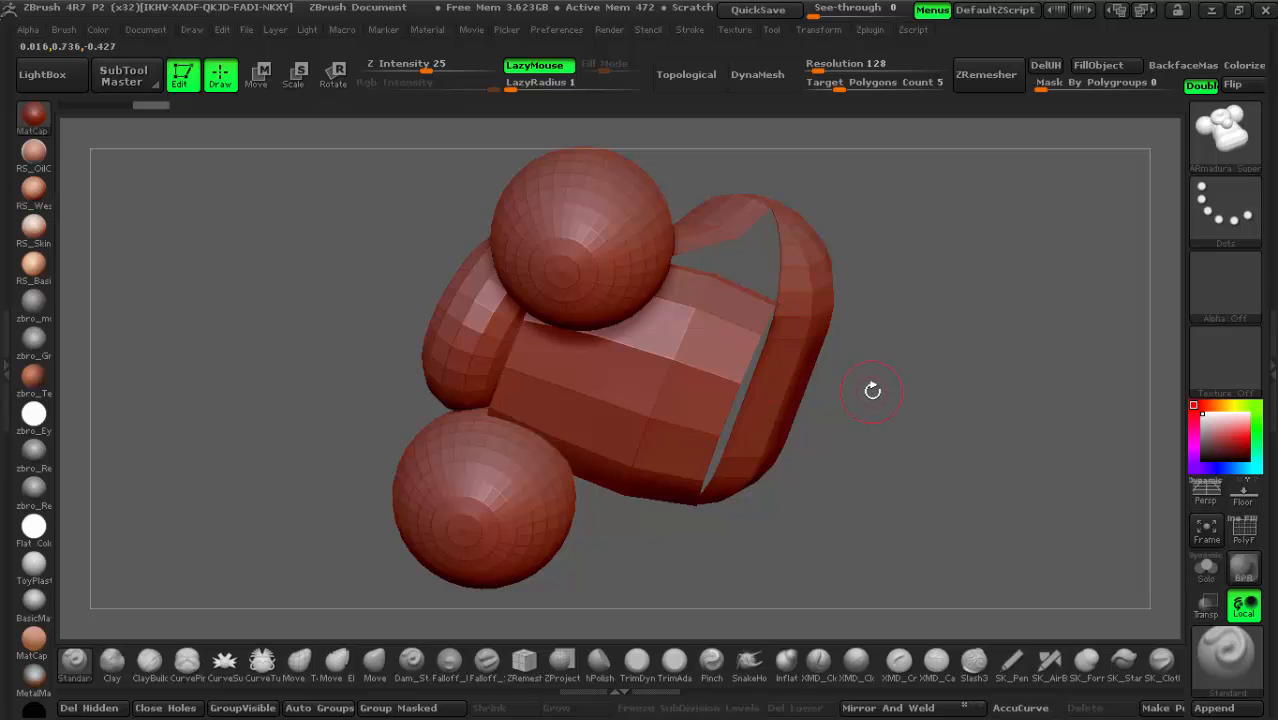
{"action": "left_click_drag", "start_coordinate": [872, 390], "coordinate": [867, 517]}
{"action": "left_click_drag", "start_coordinate": [1040, 325], "coordinate": [1002, 326]}
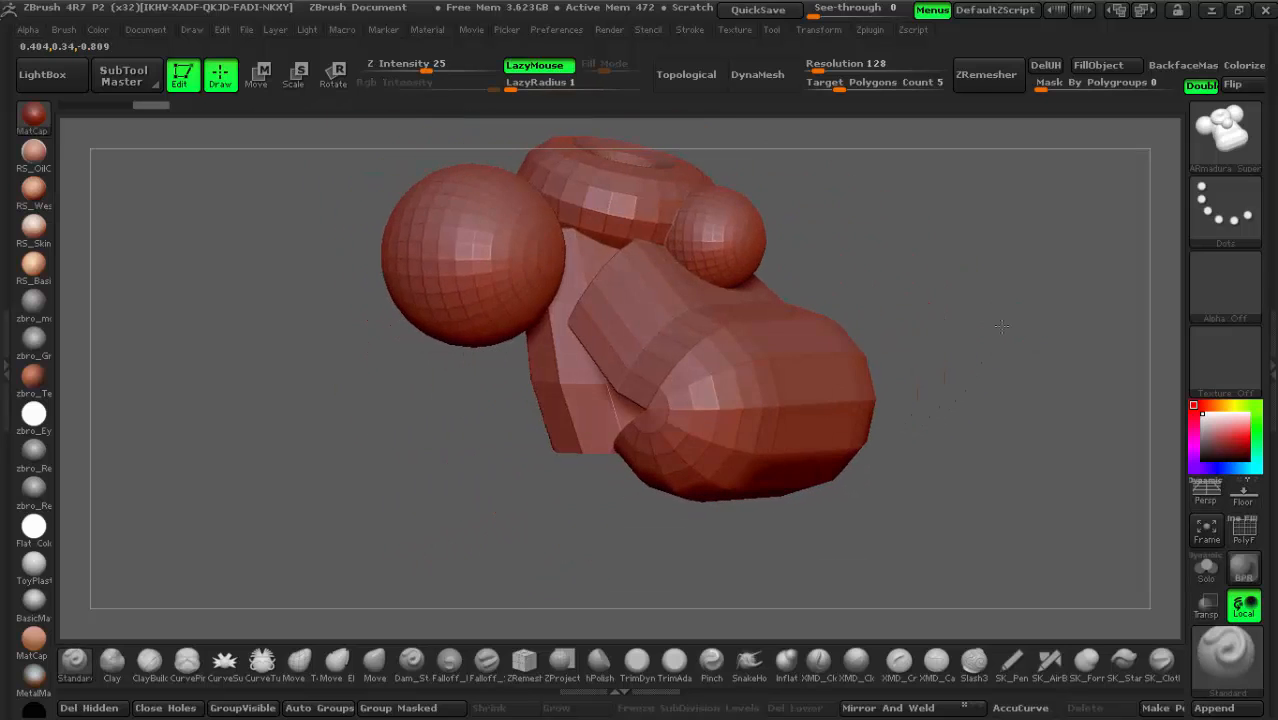
{"action": "left_click_drag", "start_coordinate": [690, 328], "coordinate": [610, 323]}
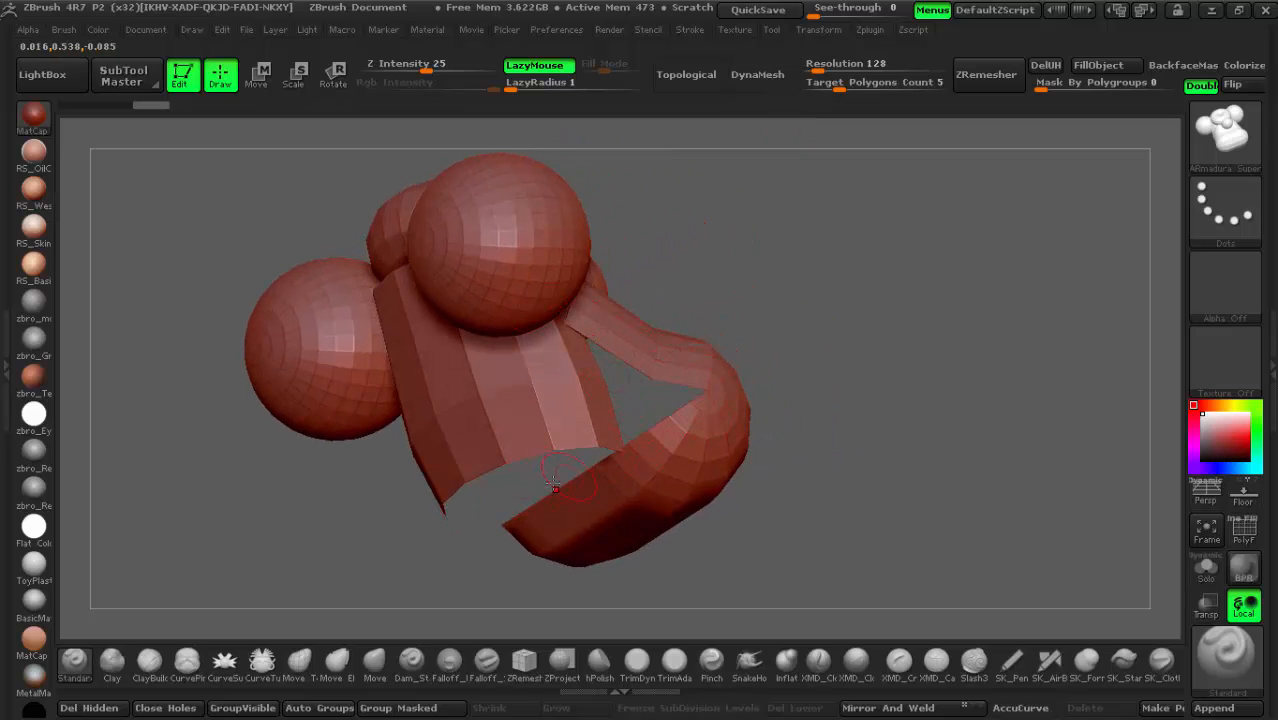
{"action": "left_click_drag", "start_coordinate": [840, 440], "coordinate": [735, 405]}
{"action": "left_click_drag", "start_coordinate": [741, 288], "coordinate": [756, 285]}
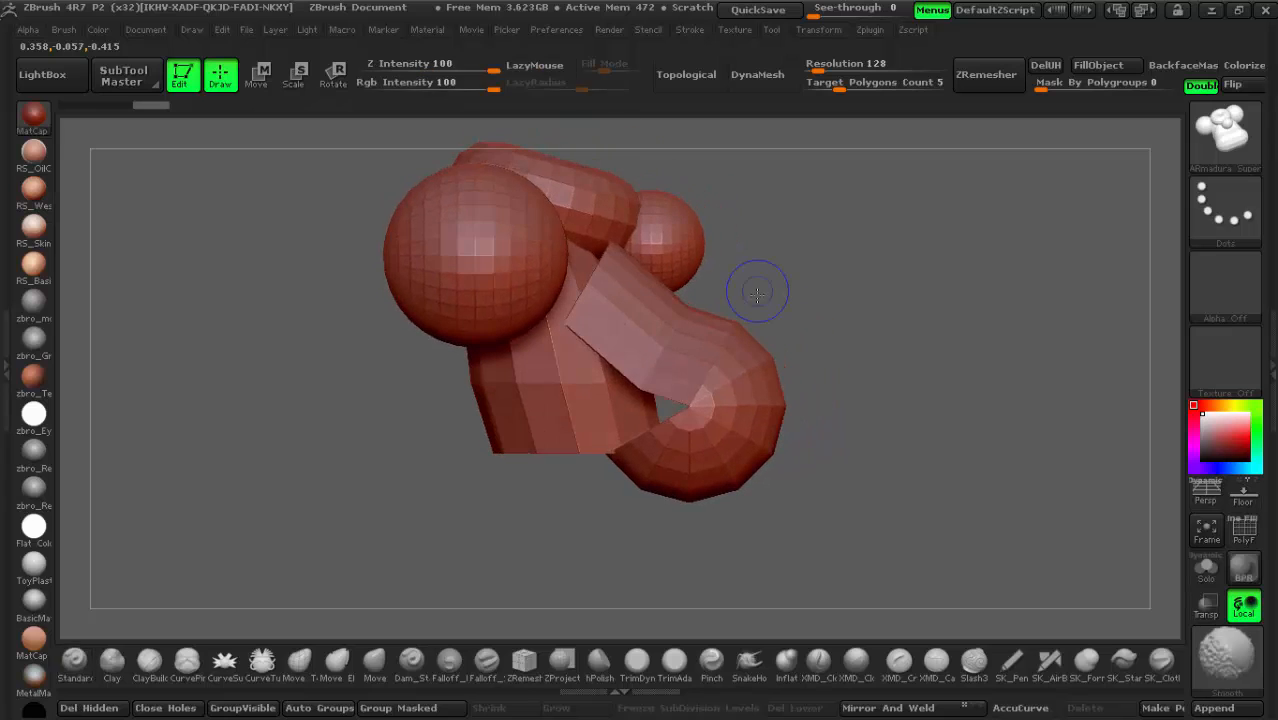
{"action": "left_click", "coordinate": [756, 78]}
Step: Try a smoothing stroke on the fused torso mesh and undo it
{"action": "mouse_move", "coordinate": [800, 390]}
{"action": "left_mouse_down"}
{"action": "mouse_move", "coordinate": [800, 280]}
{"action": "mouse_move", "coordinate": [787, 320]}
{"action": "mouse_move", "coordinate": [661, 428]}
{"action": "left_mouse_up"}
{"action": "key", "text": "shift"}
{"action": "mouse_move", "coordinate": [820, 460]}
{"action": "left_mouse_down"}
{"action": "mouse_move", "coordinate": [880, 430]}
{"action": "mouse_move", "coordinate": [913, 442]}
{"action": "mouse_move", "coordinate": [899, 394]}
{"action": "mouse_move", "coordinate": [809, 393]}
{"action": "left_mouse_up"}
{"action": "key", "text": "ctrl+z"}
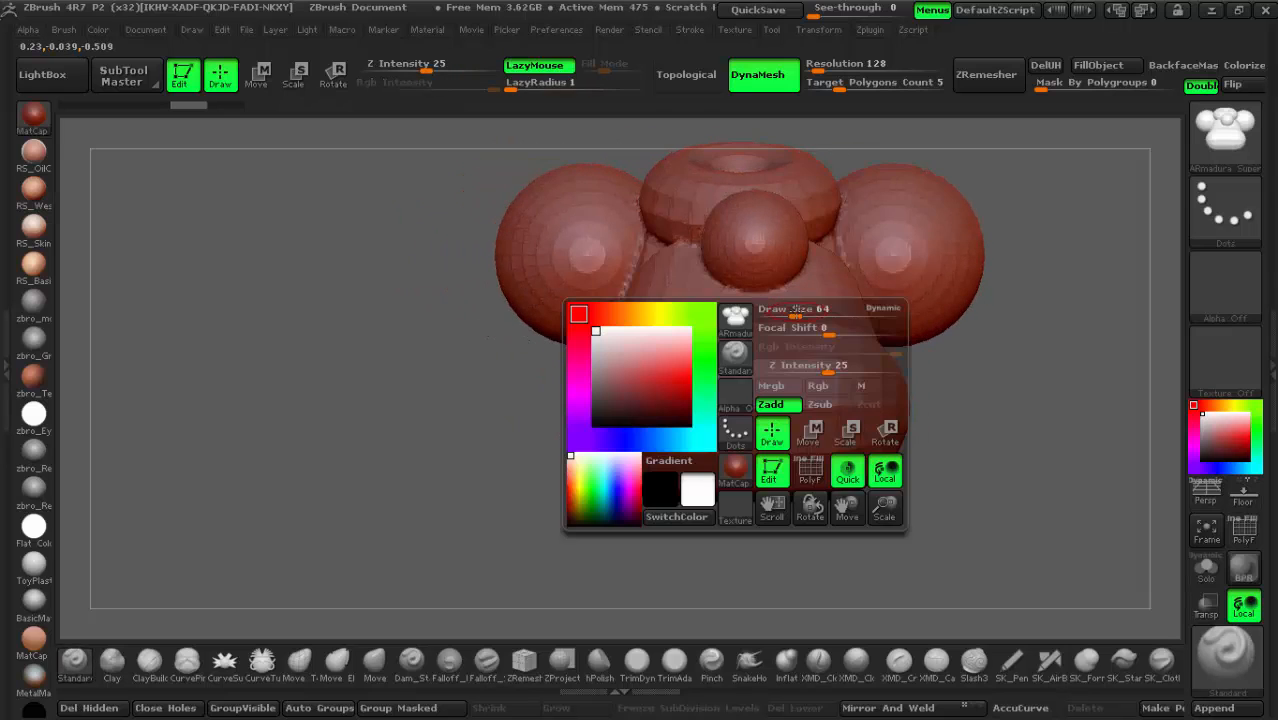
Step: Increase the brush's draw size and smooth the chest and the sides of the torso
{"action": "key", "text": "space"}
{"action": "left_click_drag", "start_coordinate": [809, 305], "coordinate": [818, 306]}
{"action": "left_click_drag", "start_coordinate": [936, 380], "coordinate": [665, 320]}
{"action": "key", "text": "shift"}
{"action": "mouse_move", "coordinate": [621, 366]}
{"action": "left_mouse_down", "text": "shift"}
{"action": "mouse_move", "coordinate": [699, 248]}
{"action": "mouse_move", "coordinate": [668, 322]}
{"action": "mouse_move", "coordinate": [767, 334]}
{"action": "left_mouse_up", "text": "shift"}
{"action": "left_click_drag", "start_coordinate": [905, 430], "coordinate": [790, 365]}
{"action": "mouse_move", "coordinate": [800, 340]}
{"action": "left_mouse_down", "text": "shift"}
{"action": "mouse_move", "coordinate": [767, 379]}
{"action": "mouse_move", "coordinate": [900, 460]}
{"action": "left_mouse_up", "text": "shift"}
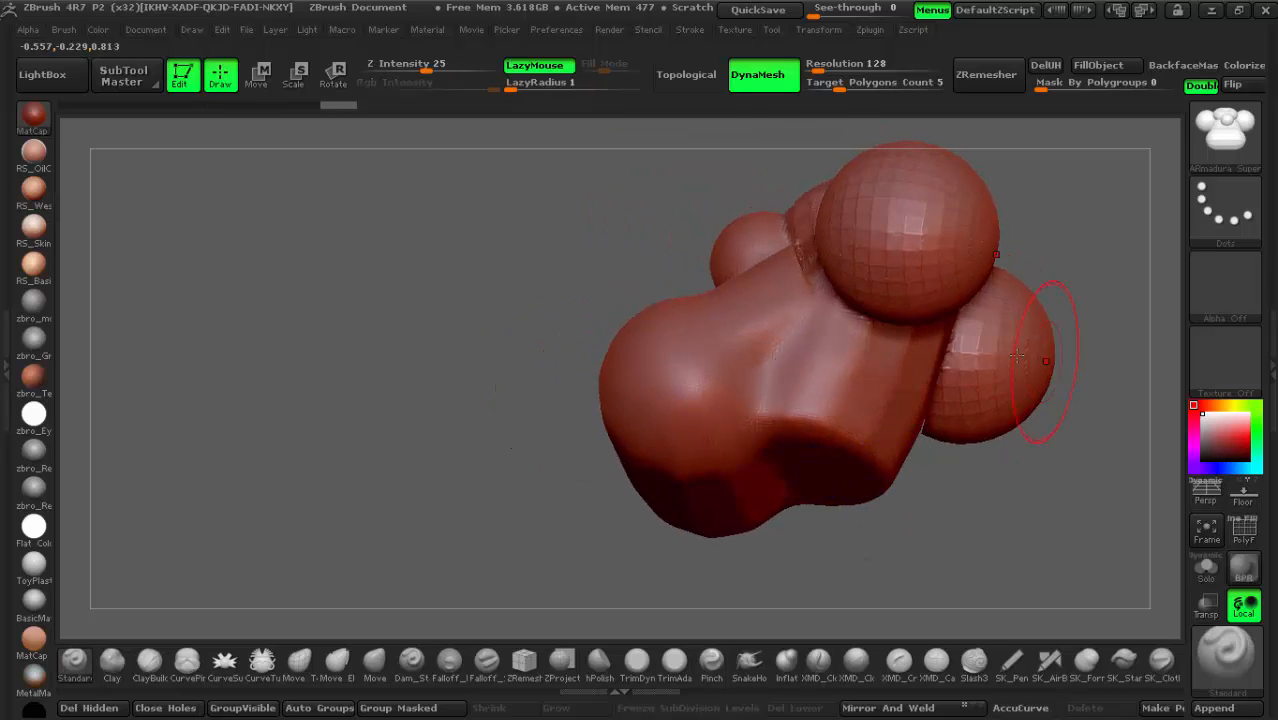
Step: Smooth the torso's underside, the neck ring and the faceted shoulder spheres of the fused mesh
{"action": "mouse_move", "coordinate": [1055, 363]}
{"action": "left_mouse_down"}
{"action": "mouse_move", "coordinate": [940, 325]}
{"action": "mouse_move", "coordinate": [686, 384]}
{"action": "mouse_move", "coordinate": [667, 347]}
{"action": "left_mouse_up"}
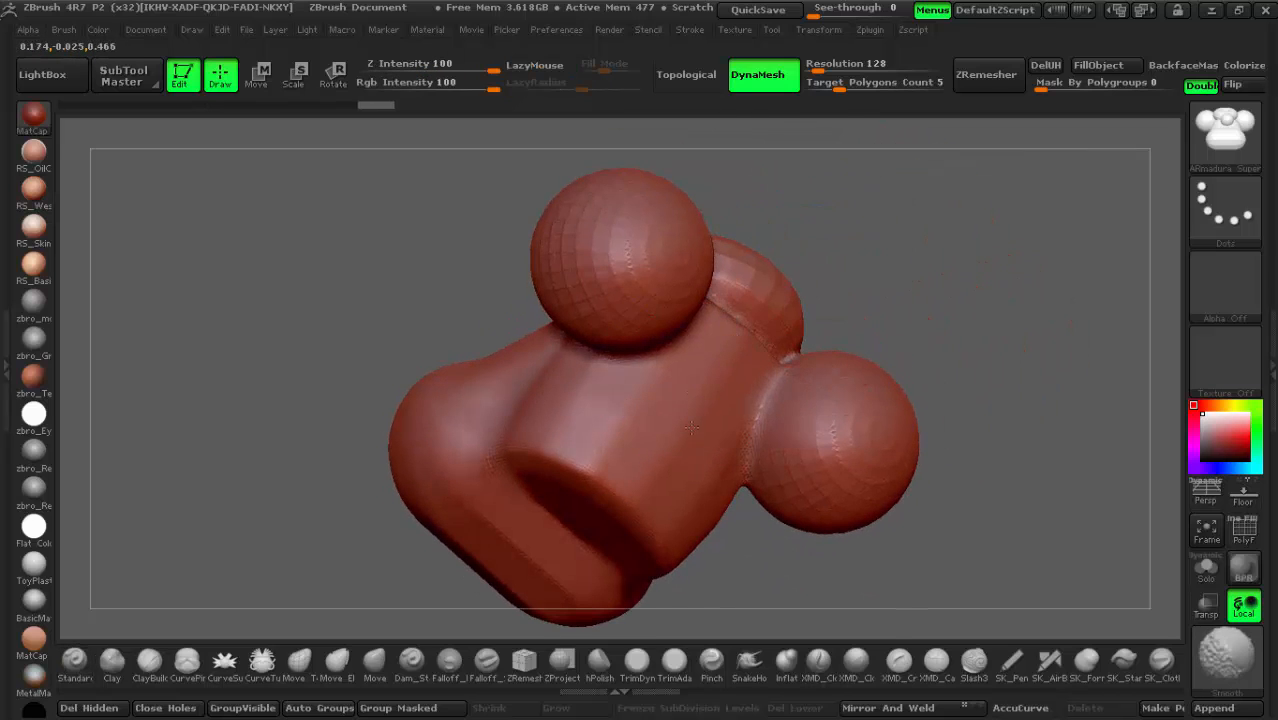
{"action": "left_click_drag", "start_coordinate": [692, 427], "coordinate": [650, 432], "text": "shift"}
{"action": "mouse_move", "coordinate": [880, 300]}
{"action": "left_mouse_down"}
{"action": "mouse_move", "coordinate": [813, 508]}
{"action": "mouse_move", "coordinate": [872, 588]}
{"action": "left_mouse_up"}
{"action": "left_click_drag", "start_coordinate": [713, 243], "coordinate": [520, 515]}
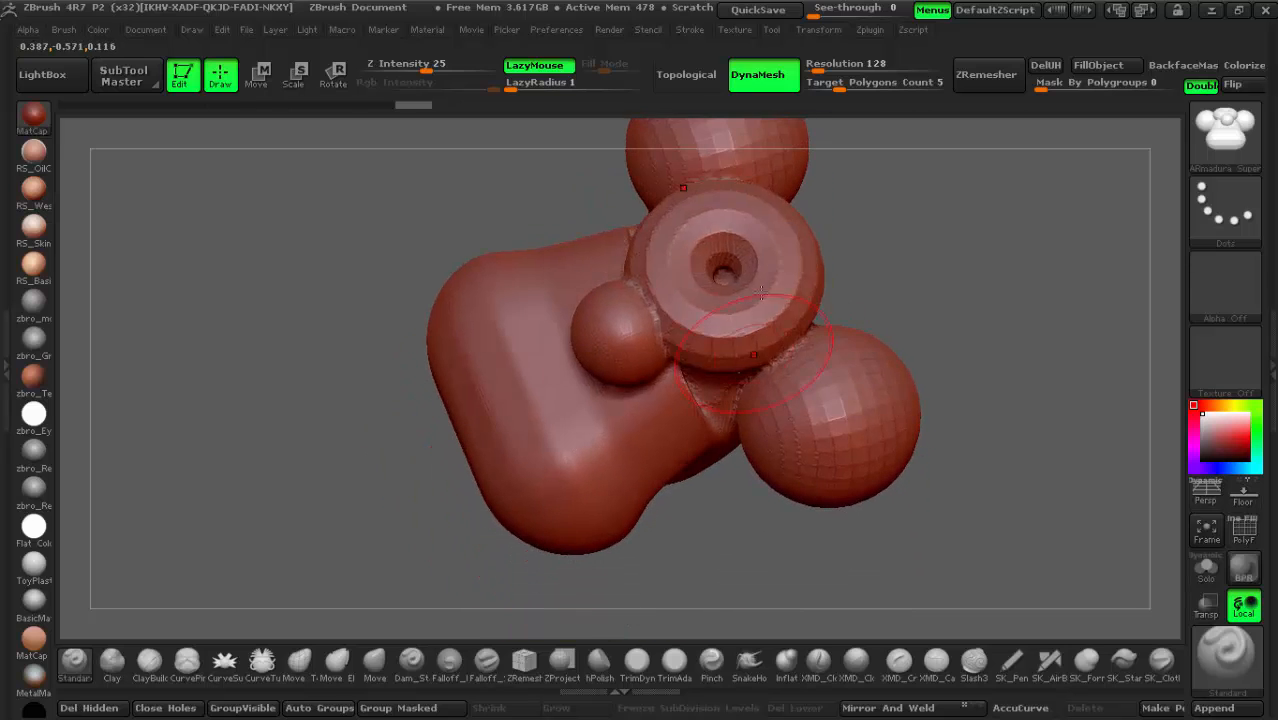
{"action": "mouse_move", "coordinate": [761, 293]}
{"action": "left_mouse_down", "text": "shift"}
{"action": "mouse_move", "coordinate": [750, 250]}
{"action": "mouse_move", "coordinate": [700, 310]}
{"action": "left_mouse_up", "text": "shift"}
{"action": "left_click_drag", "start_coordinate": [790, 540], "coordinate": [866, 505]}
{"action": "mouse_move", "coordinate": [810, 440]}
{"action": "left_mouse_down", "text": "shift"}
{"action": "mouse_move", "coordinate": [844, 420]}
{"action": "mouse_move", "coordinate": [850, 399]}
{"action": "mouse_move", "coordinate": [722, 405]}
{"action": "mouse_move", "coordinate": [705, 490]}
{"action": "mouse_move", "coordinate": [697, 397]}
{"action": "left_mouse_up", "text": "shift"}
{"action": "left_click_drag", "start_coordinate": [673, 539], "coordinate": [1010, 430]}
{"action": "left_click_drag", "start_coordinate": [1109, 392], "coordinate": [885, 350], "text": "alt"}
{"action": "left_click_drag", "start_coordinate": [885, 350], "coordinate": [889, 304]}
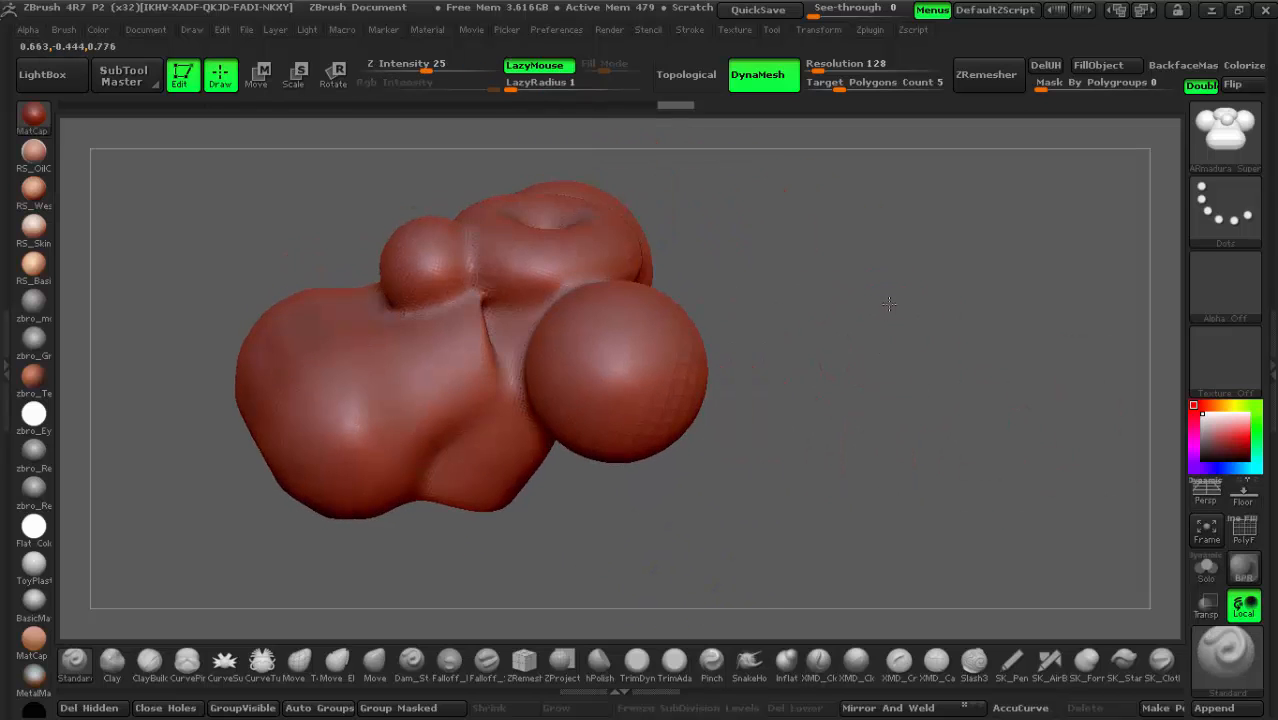
Step: Reduce the brush's draw size and fill the crevice between the neck ring, bell and shoulder with the Clay brush
{"action": "mouse_move", "coordinate": [506, 319]}
{"action": "right_mouse_down", "text": "alt"}
{"action": "mouse_move", "coordinate": [676, 405]}
{"action": "mouse_move", "coordinate": [645, 408]}
{"action": "right_mouse_up", "text": "alt"}
{"action": "key", "text": "space"}
{"action": "left_click_drag", "start_coordinate": [630, 396], "coordinate": [600, 396]}
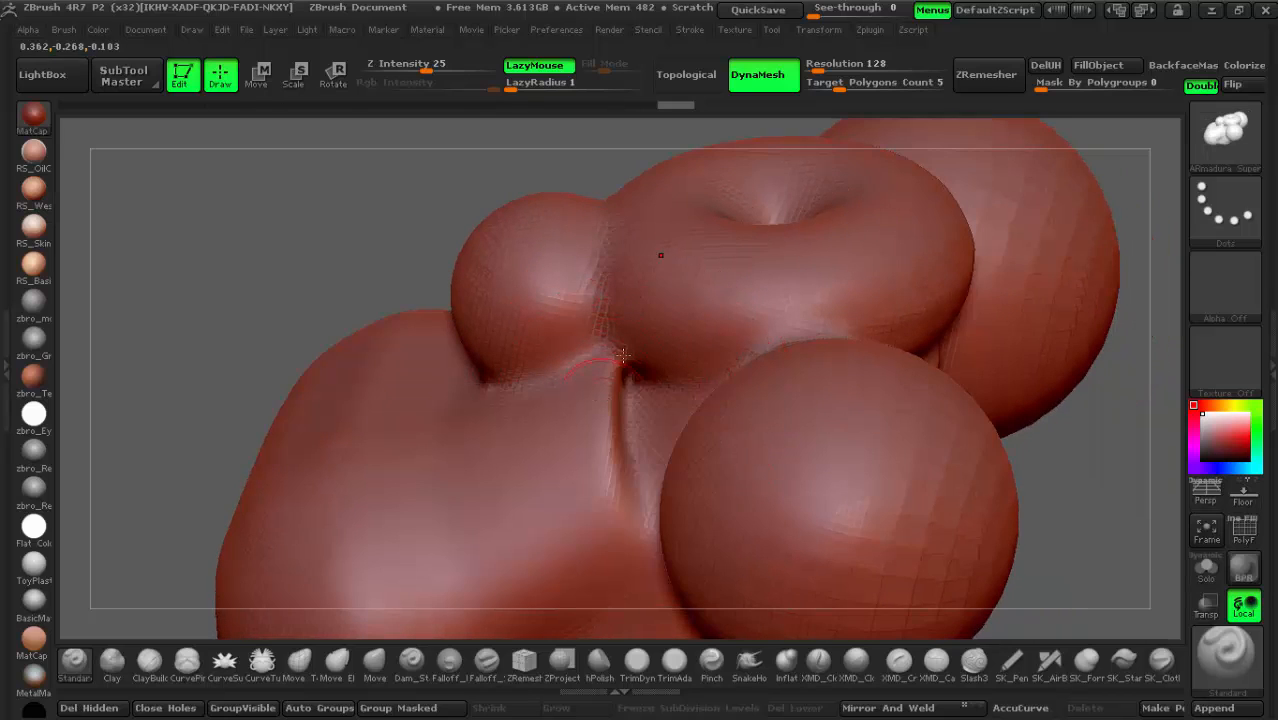
{"action": "left_click", "coordinate": [111, 677]}
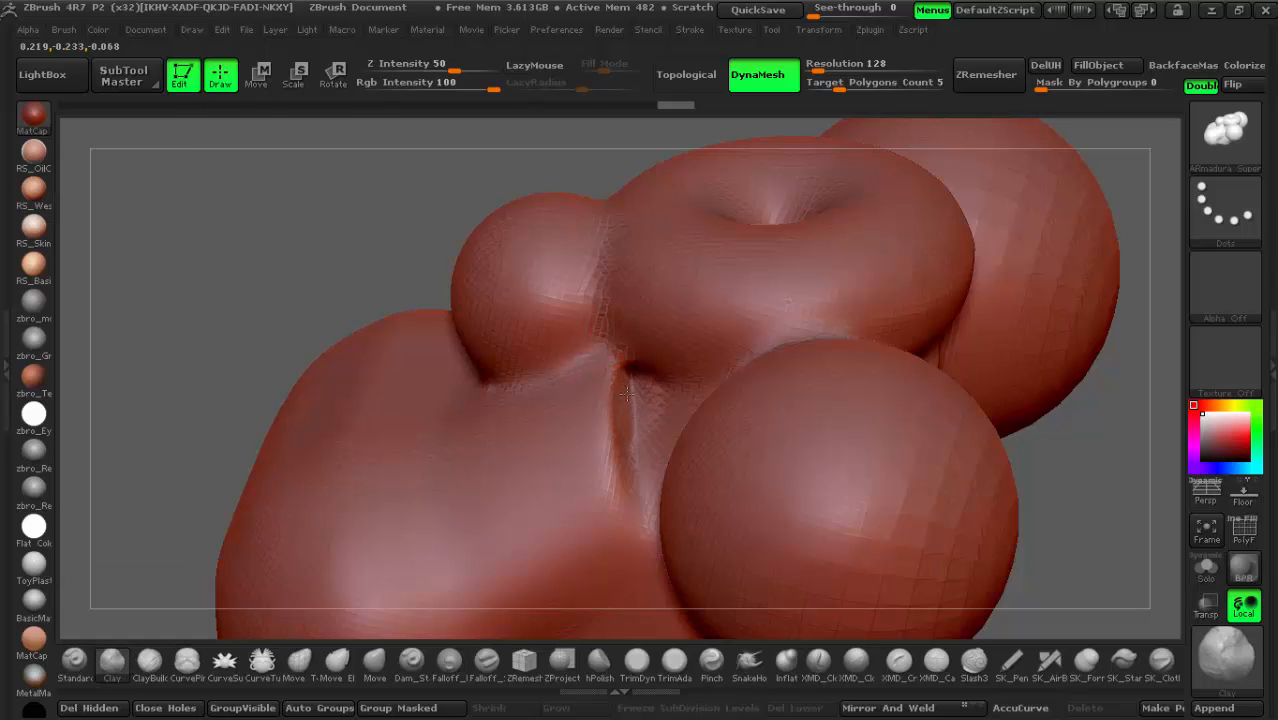
{"action": "mouse_move", "coordinate": [626, 394]}
{"action": "left_mouse_down"}
{"action": "mouse_move", "coordinate": [635, 385]}
{"action": "mouse_move", "coordinate": [622, 405]}
{"action": "mouse_move", "coordinate": [633, 412]}
{"action": "mouse_move", "coordinate": [677, 413]}
{"action": "mouse_move", "coordinate": [598, 440]}
{"action": "mouse_move", "coordinate": [626, 382]}
{"action": "left_mouse_up"}
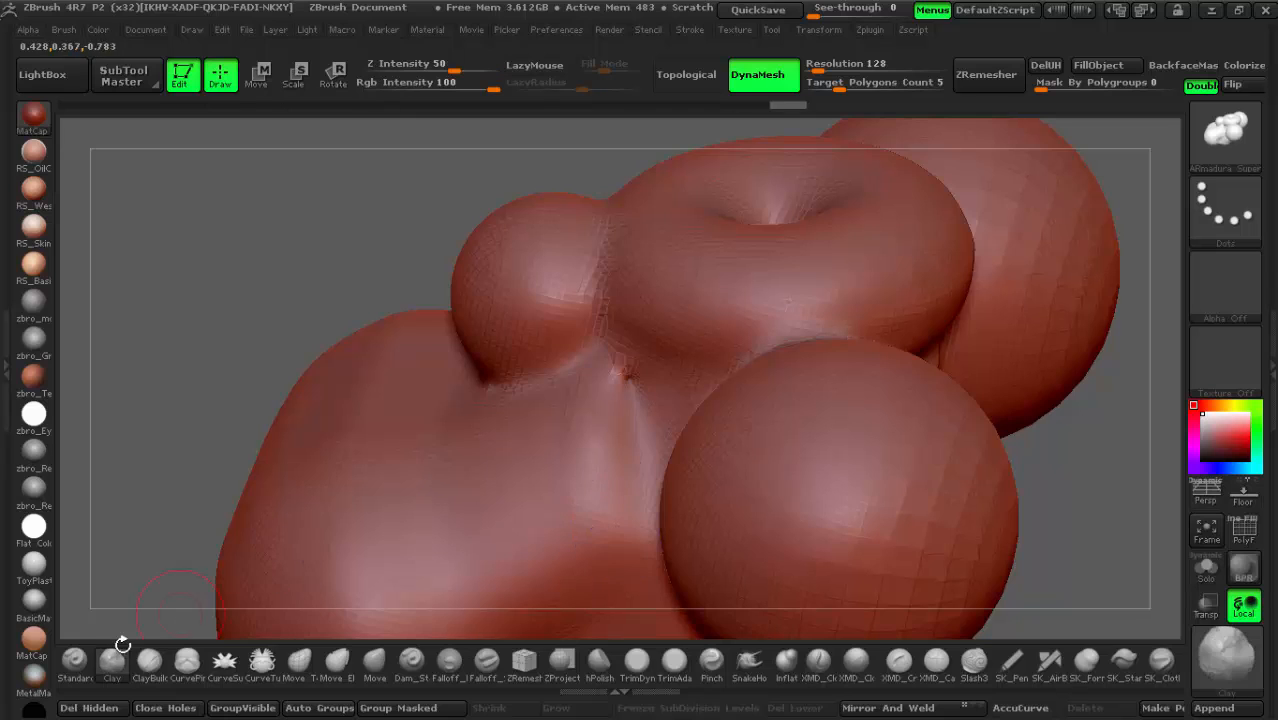
Step: Build up the rest of the crevice beside the shoulder with the ClayBuildup brush and smooth it into the torso
{"action": "left_click", "coordinate": [147, 665]}
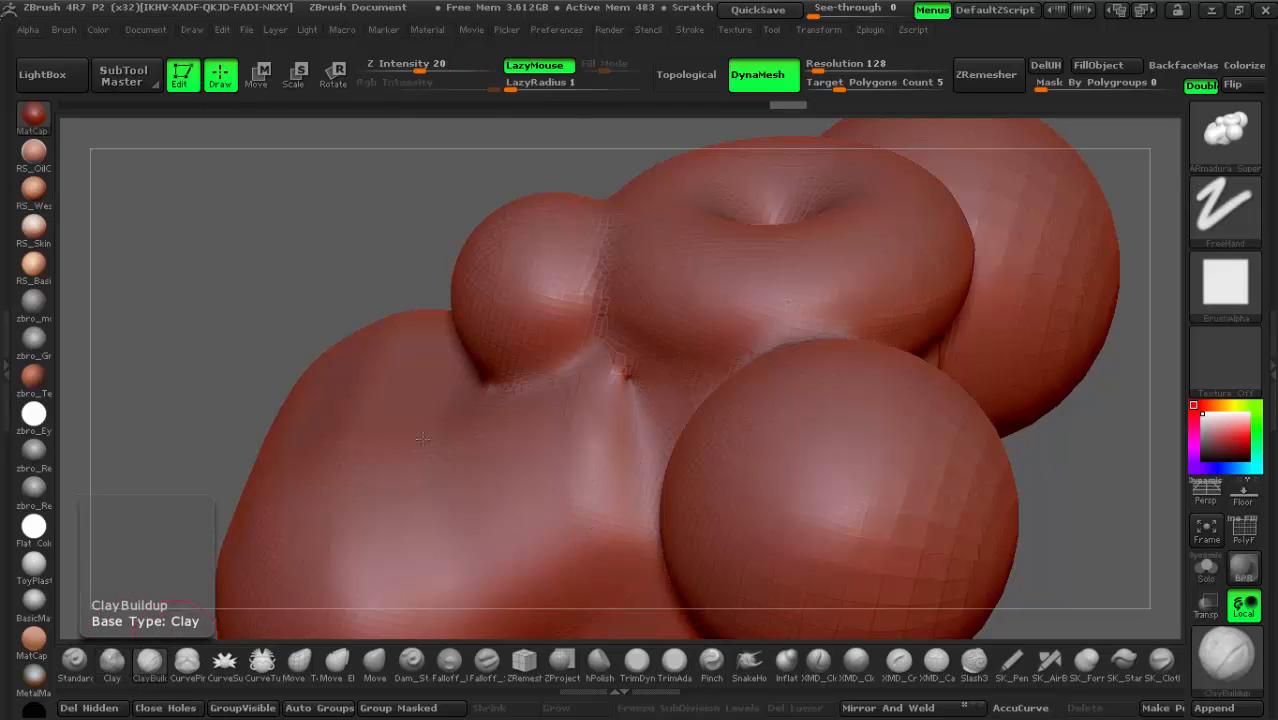
{"action": "left_click_drag", "start_coordinate": [630, 397], "coordinate": [642, 445]}
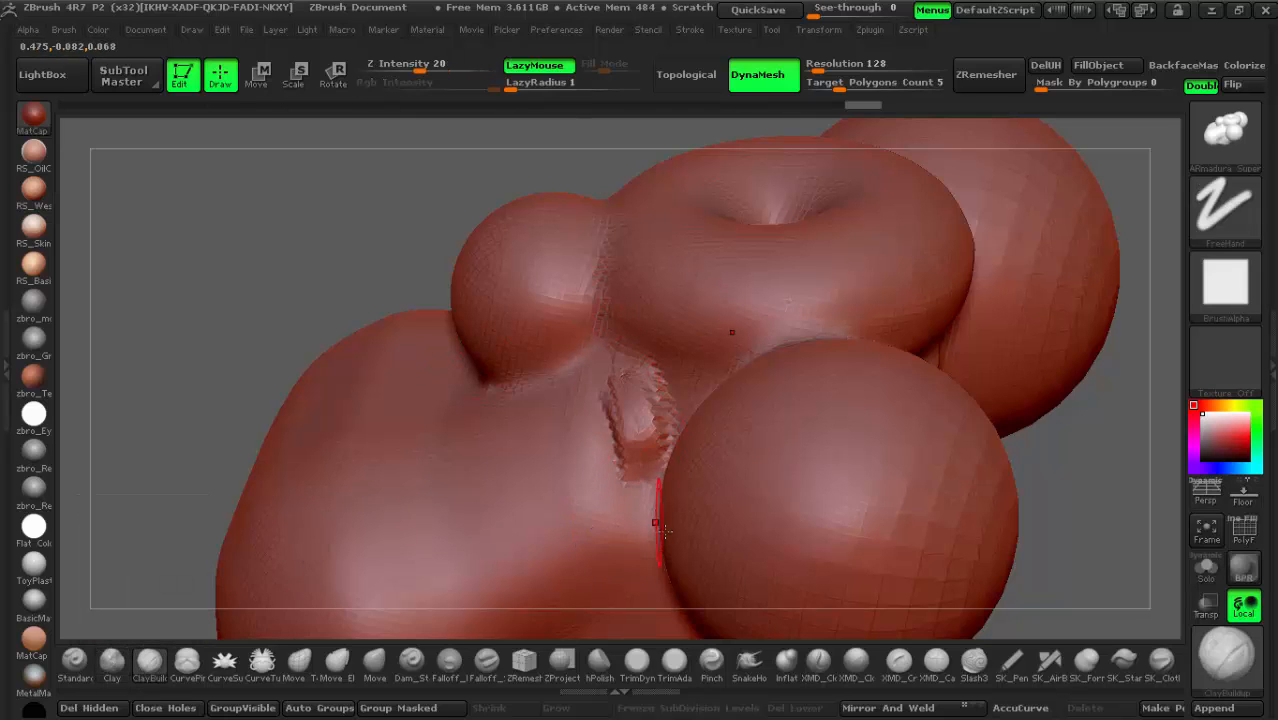
{"action": "mouse_move", "coordinate": [623, 372]}
{"action": "left_mouse_down", "text": "shift"}
{"action": "mouse_move", "coordinate": [645, 415]}
{"action": "mouse_move", "coordinate": [622, 432]}
{"action": "left_mouse_up", "text": "shift"}
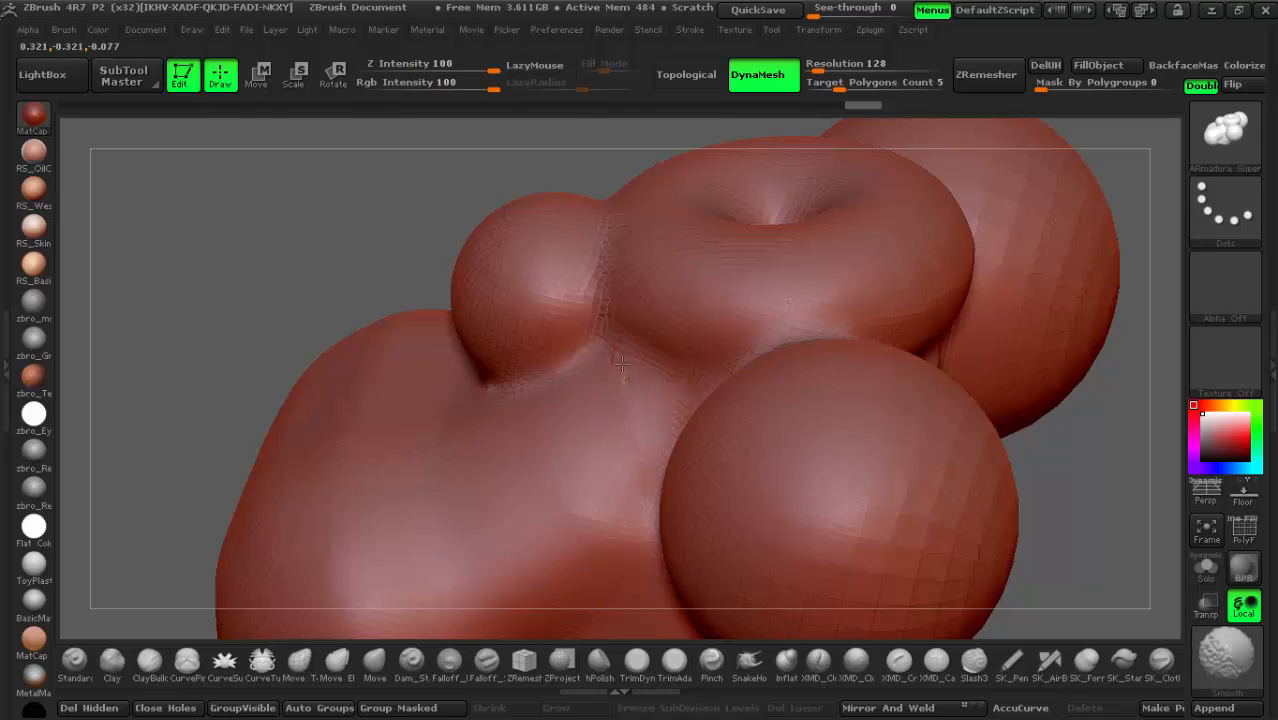
{"action": "right_click_drag", "start_coordinate": [493, 532], "coordinate": [600, 520]}
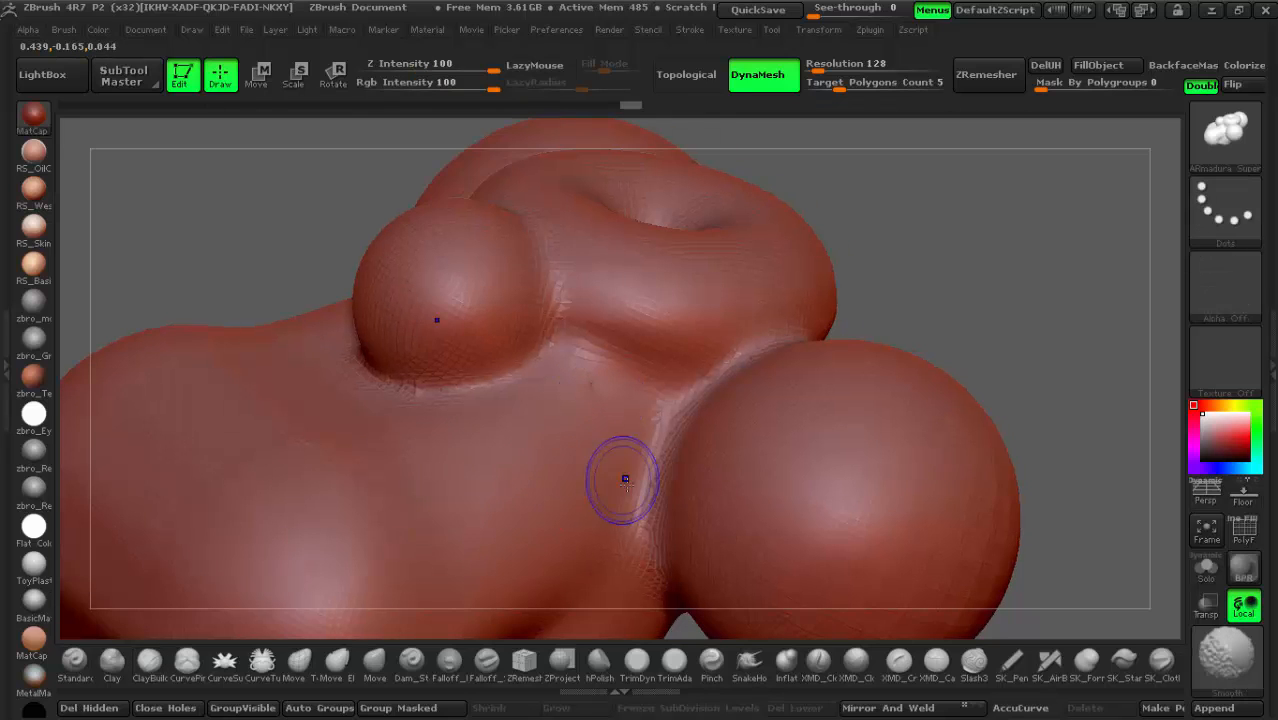
{"action": "mouse_move", "coordinate": [630, 486]}
{"action": "right_mouse_down"}
{"action": "mouse_move", "coordinate": [622, 419]}
{"action": "mouse_move", "coordinate": [556, 361]}
{"action": "mouse_move", "coordinate": [810, 451]}
{"action": "mouse_move", "coordinate": [767, 330]}
{"action": "right_mouse_up"}
Step: Increase the draw size and smooth the remaining facets on the shoulder spheres
{"action": "key", "text": "space"}
{"action": "left_click", "coordinate": [665, 365], "text": "alt"}
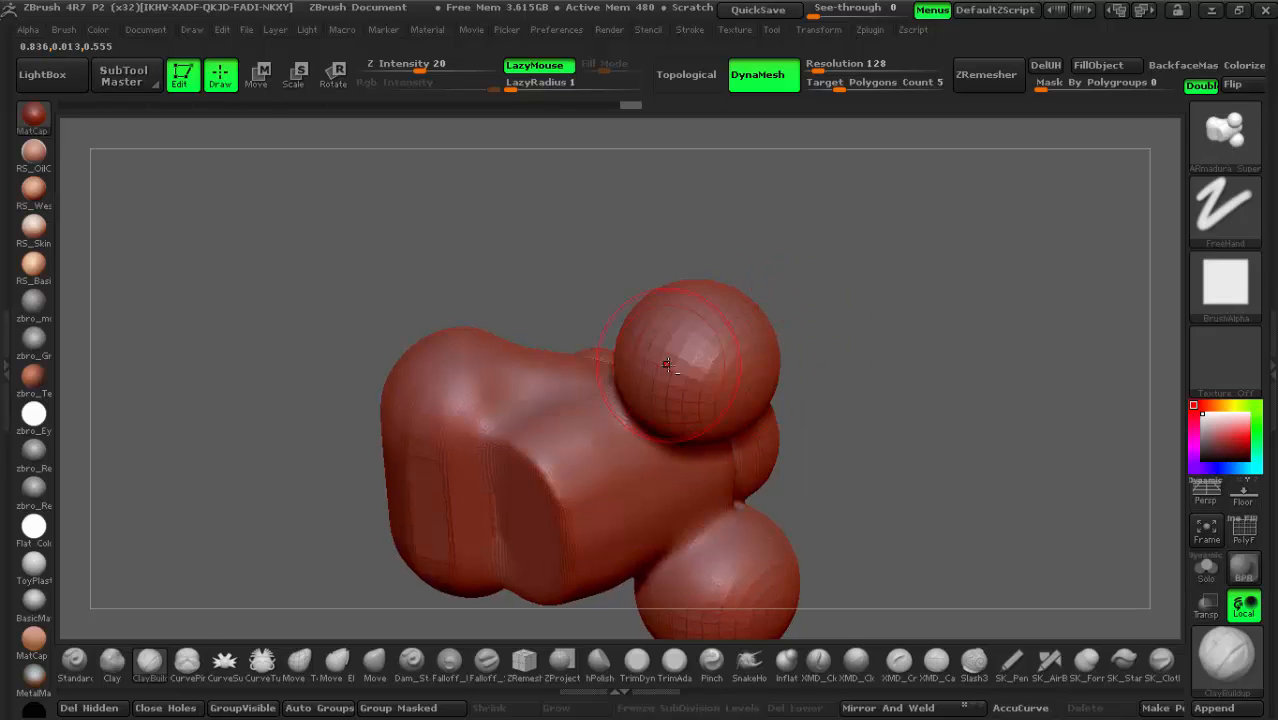
{"action": "right_click_drag", "start_coordinate": [665, 365], "coordinate": [879, 377], "text": "ctrl"}
{"action": "mouse_move", "coordinate": [713, 305]}
{"action": "left_mouse_down", "text": "shift"}
{"action": "mouse_move", "coordinate": [621, 368]}
{"action": "mouse_move", "coordinate": [771, 451]}
{"action": "mouse_move", "coordinate": [839, 344]}
{"action": "mouse_move", "coordinate": [648, 275]}
{"action": "mouse_move", "coordinate": [635, 309]}
{"action": "left_mouse_up", "text": "shift"}
{"action": "right_click_drag", "start_coordinate": [910, 386], "coordinate": [639, 394]}
{"action": "key", "text": "space"}
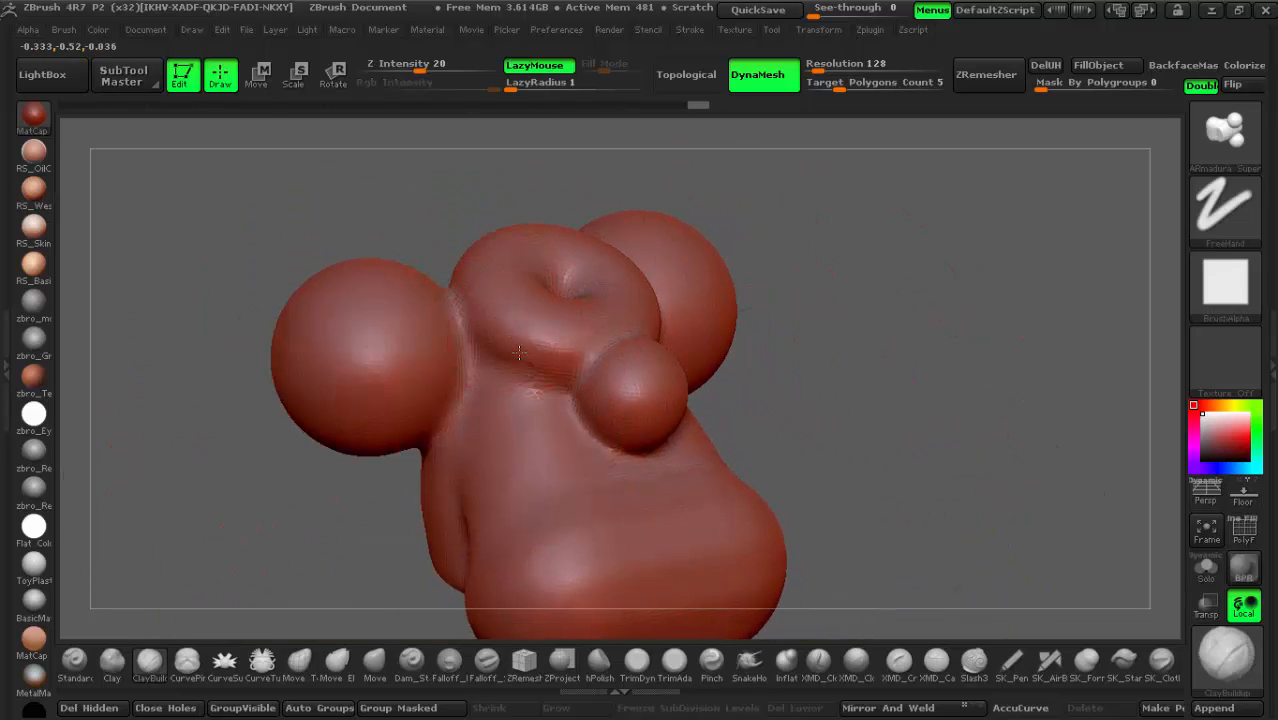
Step: Reduce the draw size and smooth the seam where the neck ring meets the torso beside the bell
{"action": "right_click_drag", "start_coordinate": [627, 254], "coordinate": [579, 480], "text": "alt"}
{"action": "key", "text": "space"}
{"action": "left_click_drag", "start_coordinate": [574, 363], "coordinate": [555, 364]}
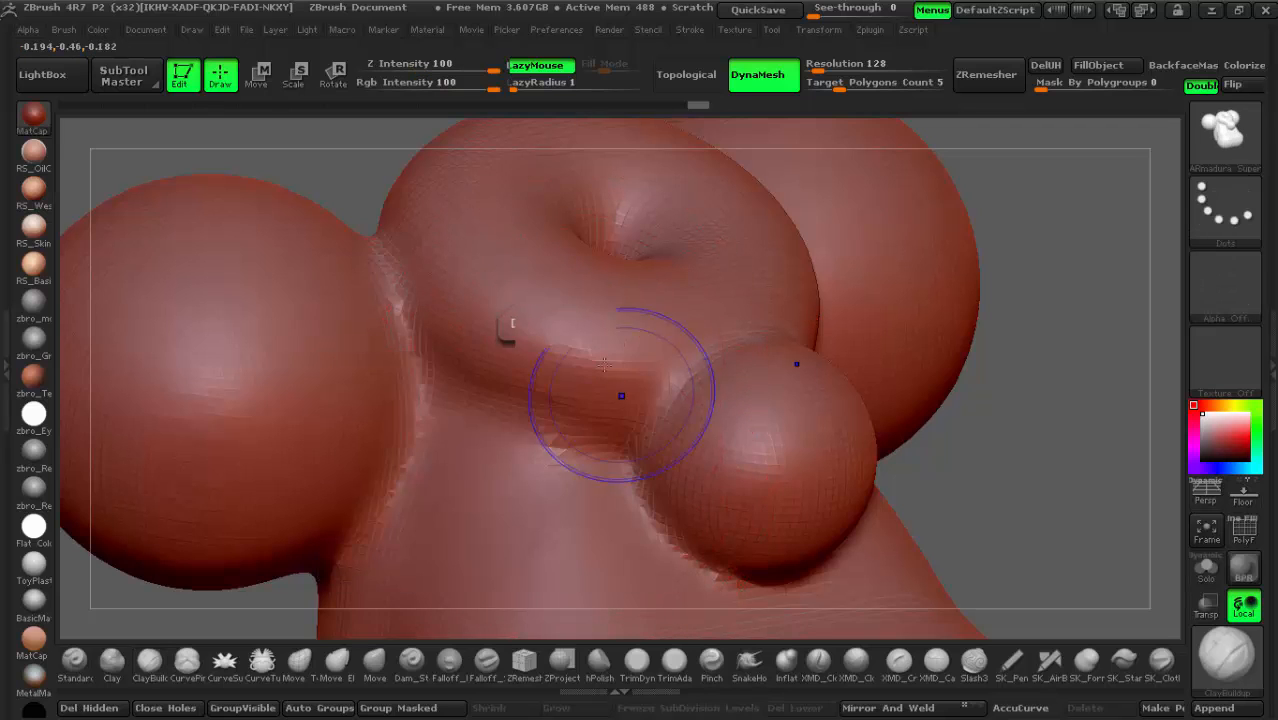
{"action": "mouse_move", "coordinate": [622, 394]}
{"action": "left_mouse_down", "text": "shift"}
{"action": "mouse_move", "coordinate": [628, 431]}
{"action": "mouse_move", "coordinate": [476, 294]}
{"action": "mouse_move", "coordinate": [604, 219]}
{"action": "mouse_move", "coordinate": [633, 276]}
{"action": "left_mouse_up", "text": "shift"}
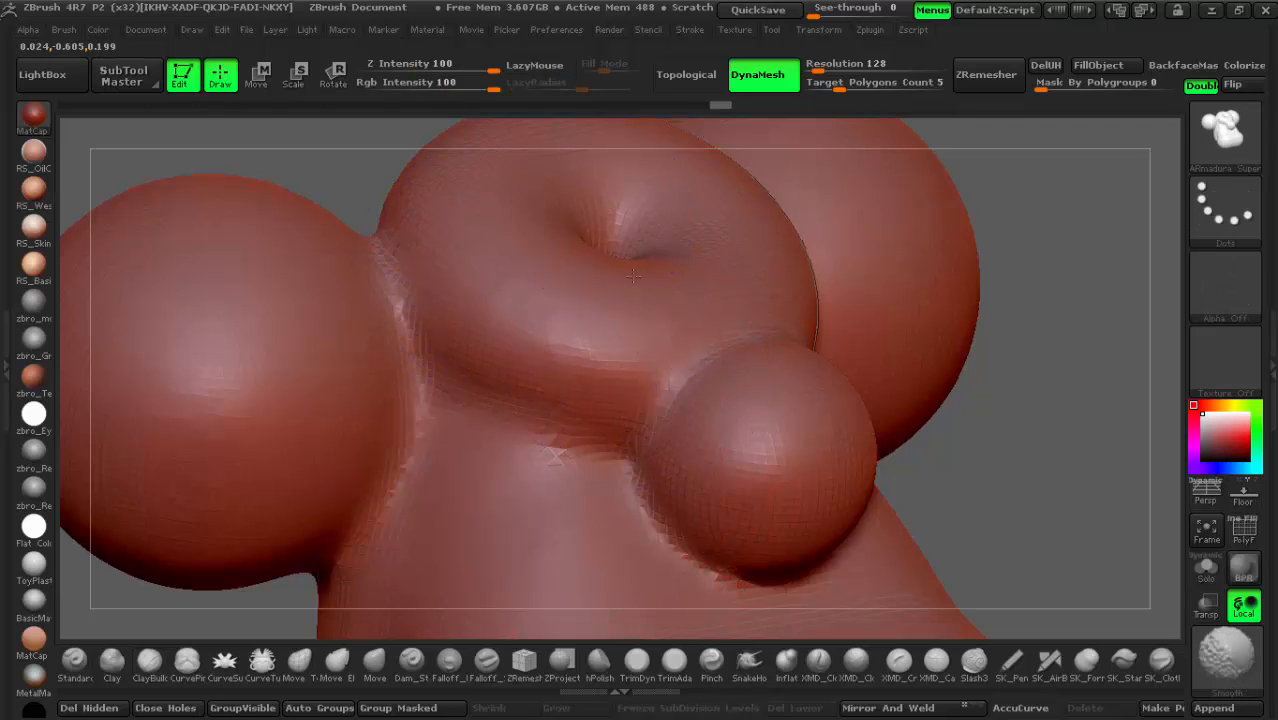
{"action": "mouse_move", "coordinate": [605, 274]}
{"action": "right_mouse_down", "text": "alt"}
{"action": "mouse_move", "coordinate": [591, 249]}
{"action": "mouse_move", "coordinate": [773, 371]}
{"action": "right_mouse_up", "text": "alt"}
{"action": "mouse_move", "coordinate": [964, 574]}
{"action": "right_mouse_down", "text": "alt"}
{"action": "mouse_move", "coordinate": [843, 382]}
{"action": "mouse_move", "coordinate": [801, 367]}
{"action": "right_mouse_up", "text": "alt"}
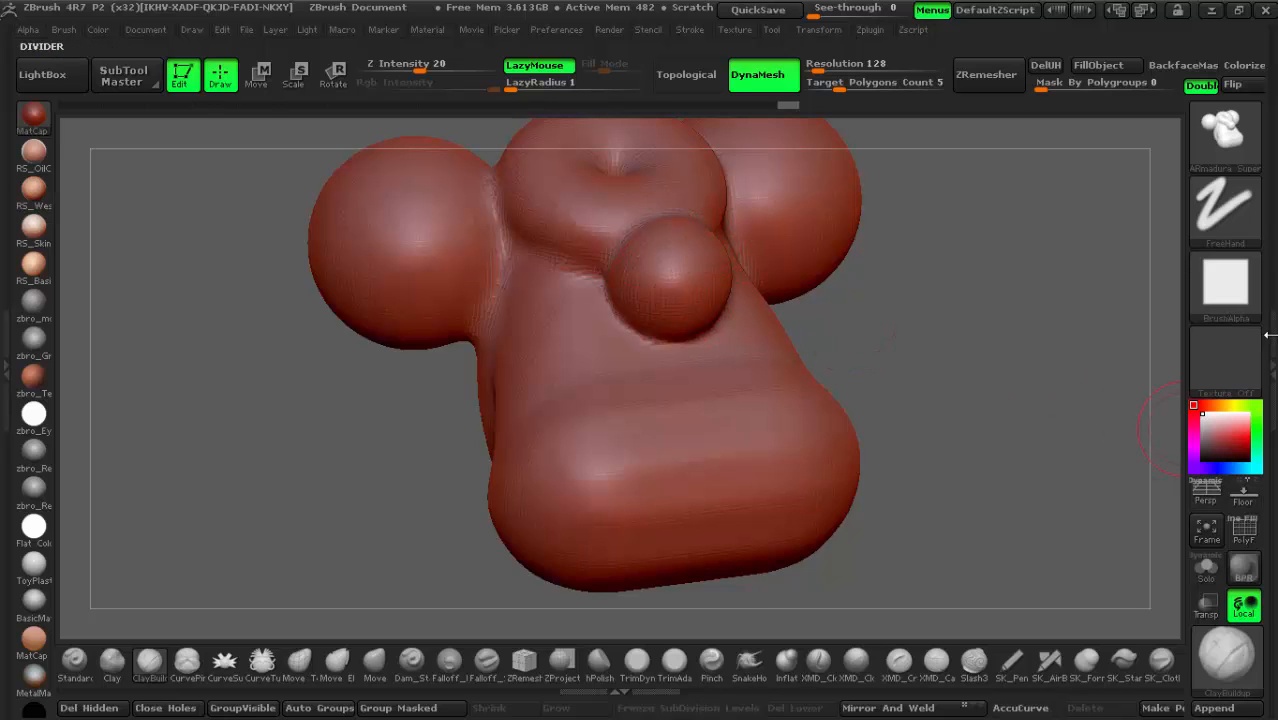
Step: Expand the tool tray to show the SubTool list and smooth the chest and the torso's underside
{"action": "left_click", "coordinate": [1270, 360]}
{"action": "left_click", "coordinate": [1131, 277]}
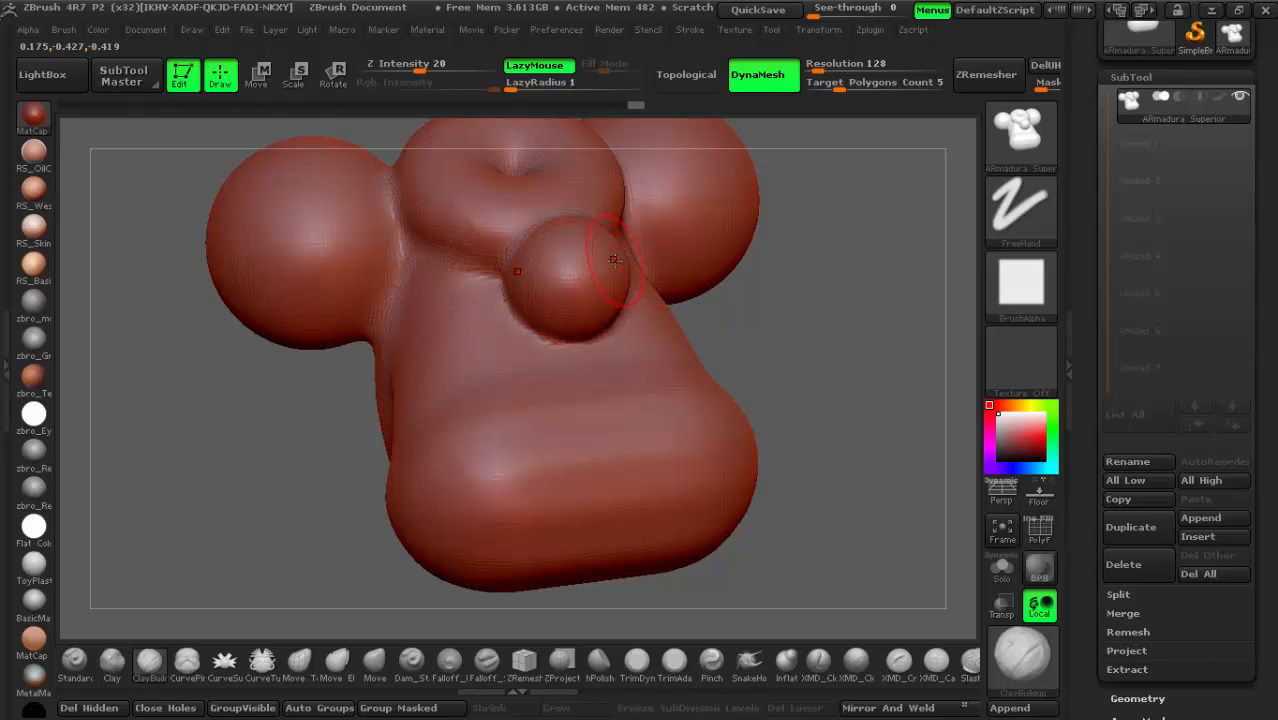
{"action": "right_click_drag", "start_coordinate": [628, 458], "coordinate": [556, 450]}
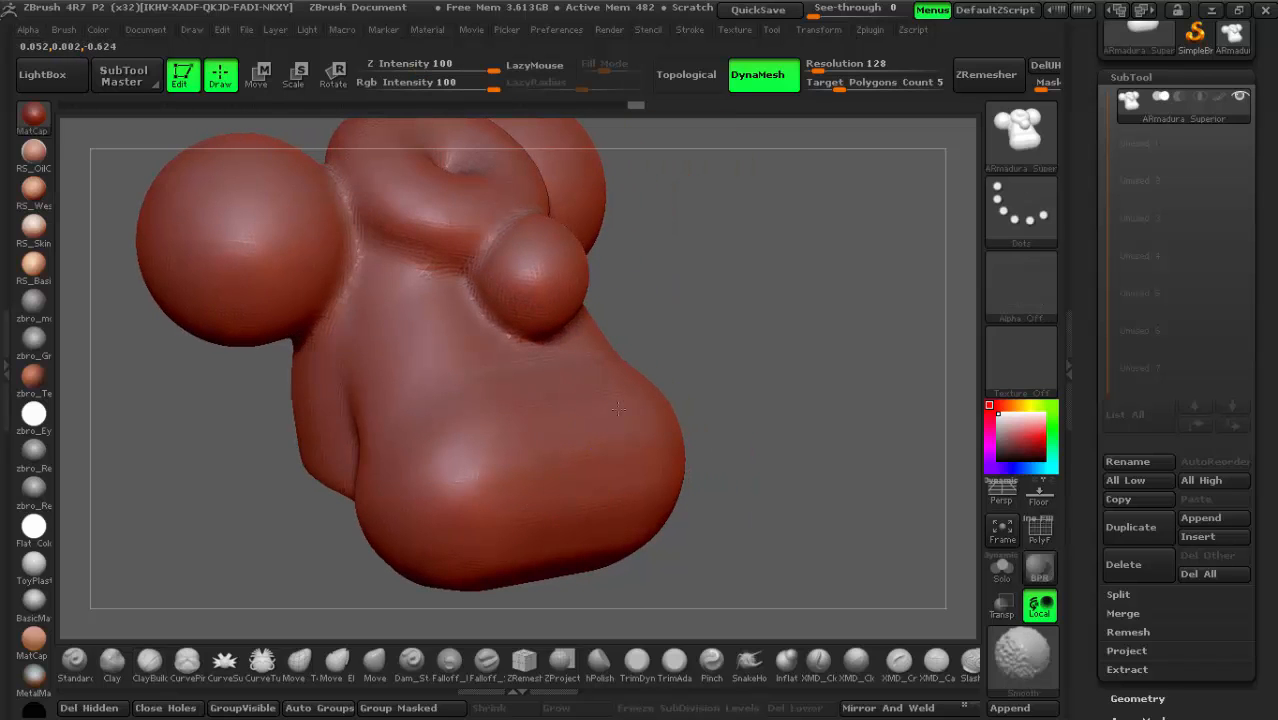
{"action": "mouse_move", "coordinate": [590, 503]}
{"action": "right_mouse_down"}
{"action": "mouse_move", "coordinate": [462, 449]}
{"action": "mouse_move", "coordinate": [401, 257]}
{"action": "mouse_move", "coordinate": [342, 252]}
{"action": "right_mouse_up"}
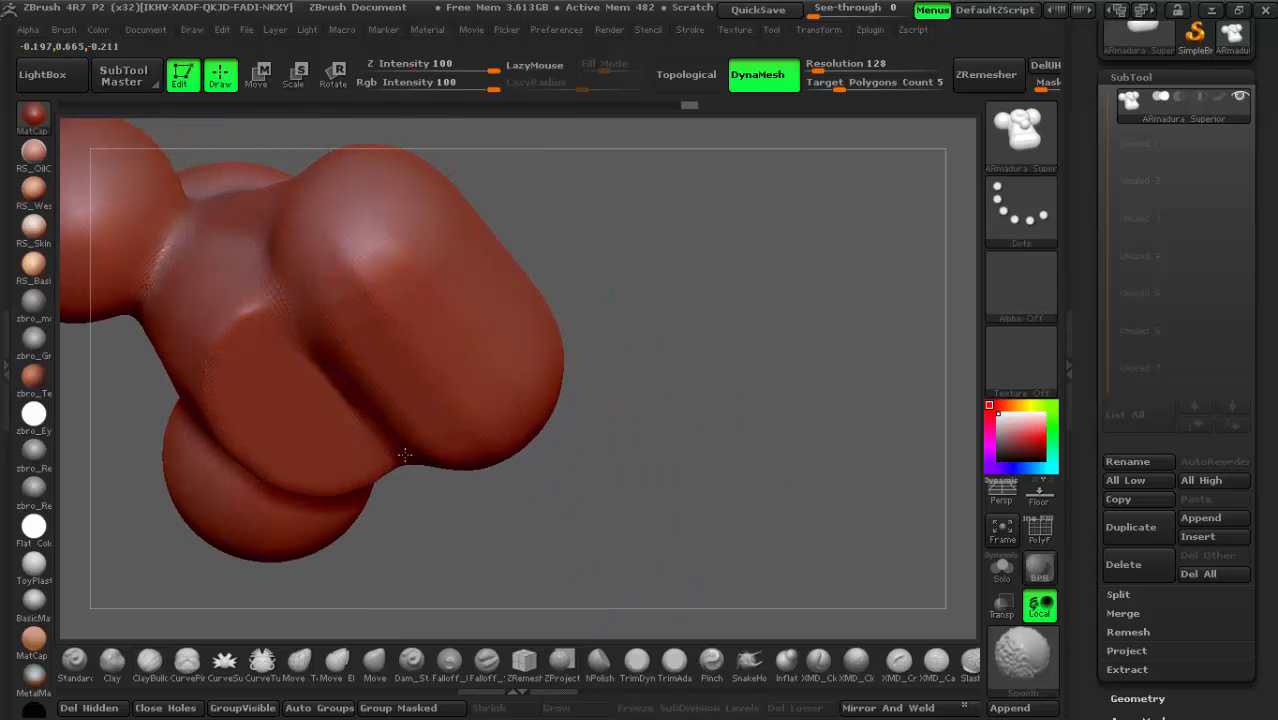
{"action": "mouse_move", "coordinate": [348, 243]}
{"action": "right_mouse_down"}
{"action": "mouse_move", "coordinate": [231, 152]}
{"action": "mouse_move", "coordinate": [405, 361]}
{"action": "right_mouse_up"}
{"action": "left_click_drag", "start_coordinate": [426, 385], "coordinate": [380, 355], "text": "shift"}
Step: Enlarge the draw size and smooth the shoulder sphere from the back of the torso
{"action": "right_click_drag", "start_coordinate": [380, 355], "coordinate": [527, 334]}
{"action": "key", "text": "space"}
{"action": "left_click_drag", "start_coordinate": [513, 337], "coordinate": [542, 340]}
{"action": "right_click_drag", "start_coordinate": [542, 340], "coordinate": [654, 323]}
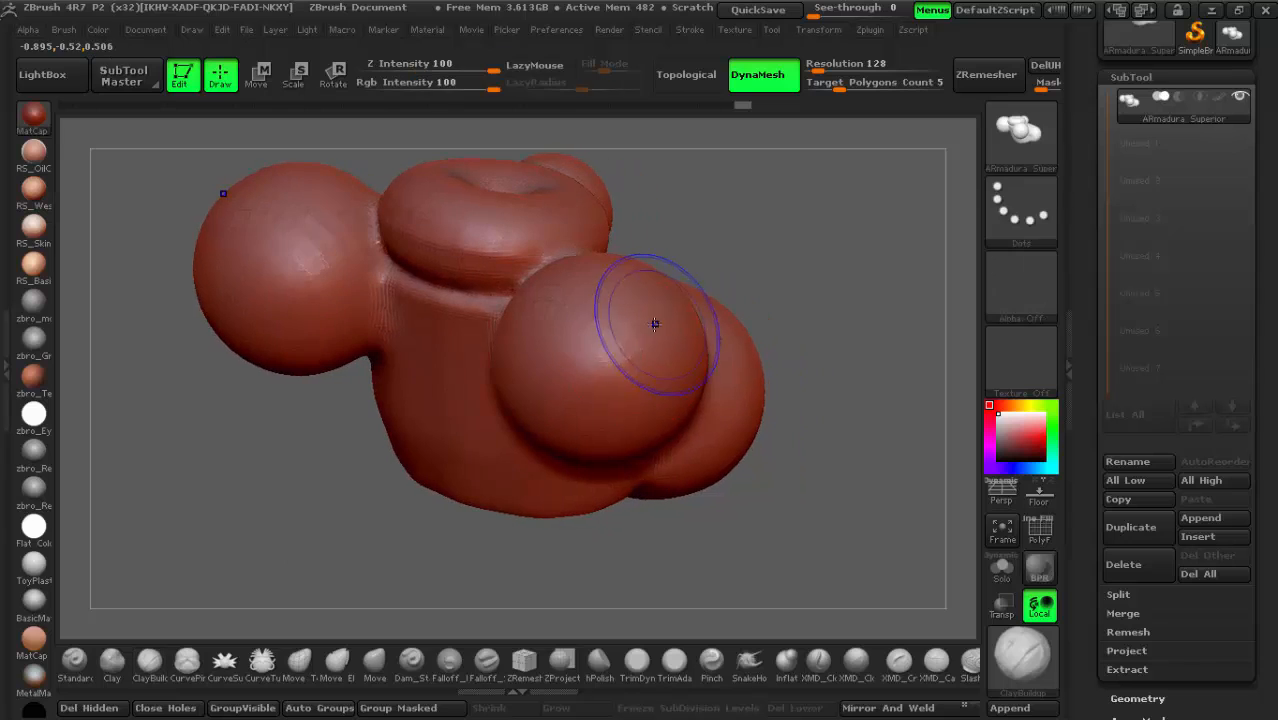
{"action": "left_click_drag", "start_coordinate": [590, 320], "coordinate": [525, 332], "text": "shift"}
Step: Reduce the draw size for the rough seam behind the neck ring and collapse the tool tray
{"action": "right_click_drag", "start_coordinate": [647, 336], "coordinate": [343, 308]}
{"action": "mouse_move", "coordinate": [507, 452]}
{"action": "right_mouse_down"}
{"action": "mouse_move", "coordinate": [510, 505]}
{"action": "mouse_move", "coordinate": [525, 385]}
{"action": "mouse_move", "coordinate": [500, 300]}
{"action": "mouse_move", "coordinate": [463, 349]}
{"action": "right_mouse_up"}
{"action": "key", "text": "space"}
{"action": "left_click_drag", "start_coordinate": [436, 332], "coordinate": [408, 332]}
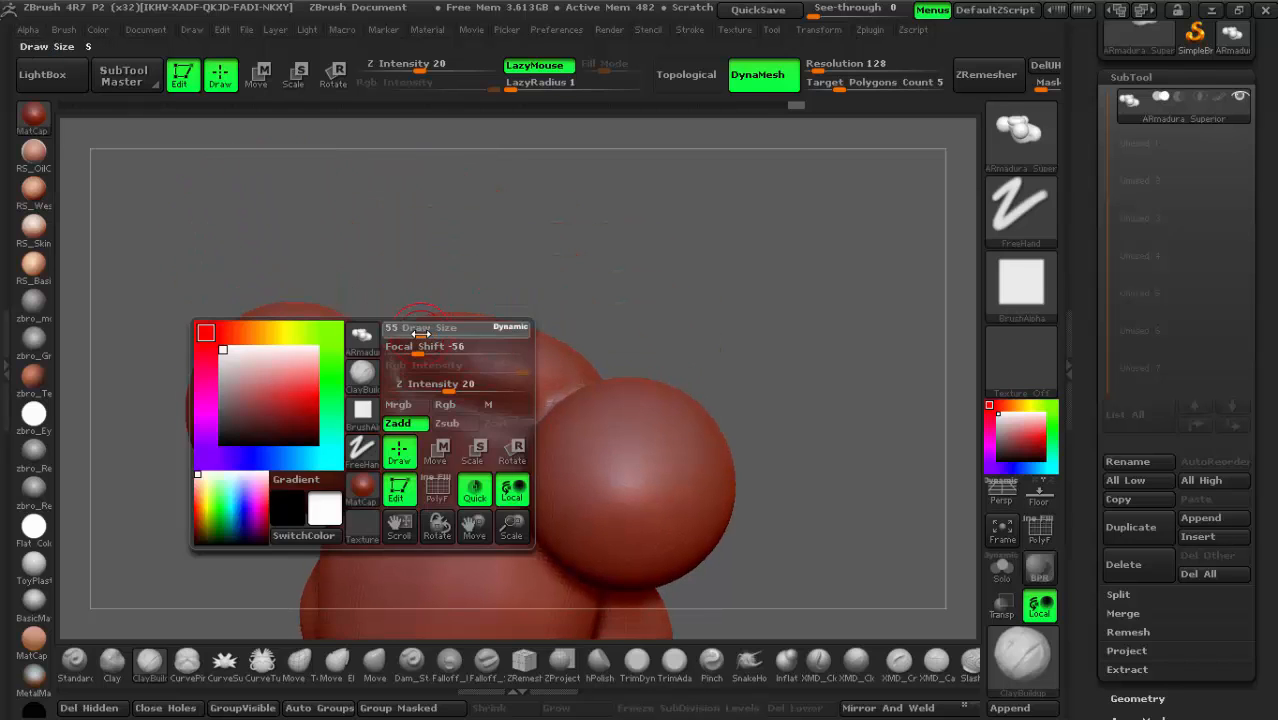
{"action": "mouse_move", "coordinate": [434, 402]}
{"action": "right_mouse_down", "text": "ctrl"}
{"action": "mouse_move", "coordinate": [511, 434]}
{"action": "mouse_move", "coordinate": [501, 431]}
{"action": "right_mouse_up", "text": "ctrl"}
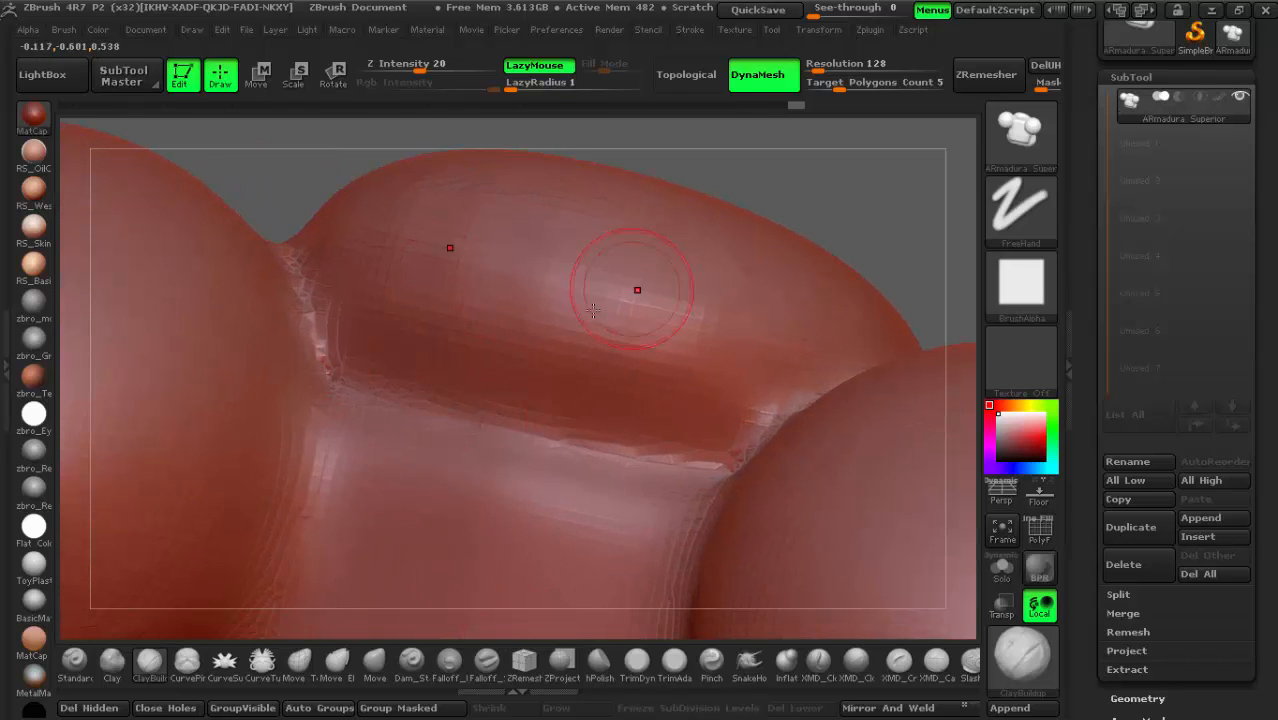
{"action": "left_click", "coordinate": [1070, 345]}
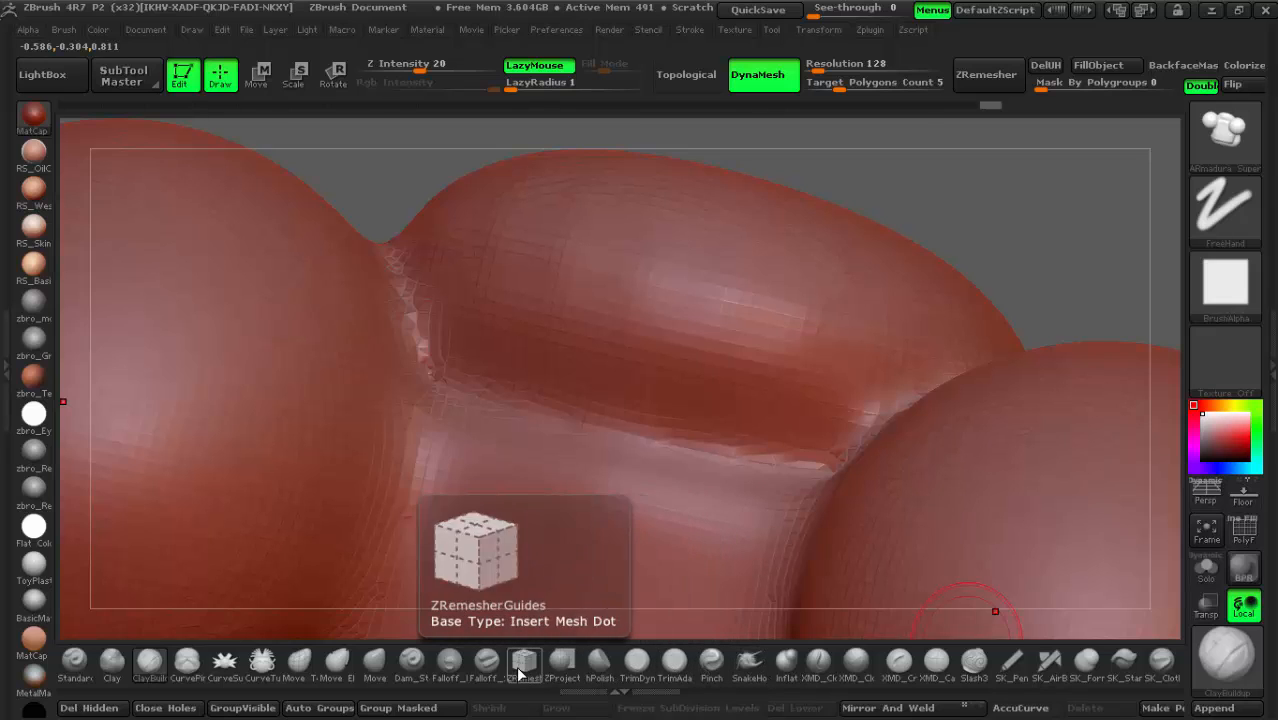
Step: Carve the seam under the back of the neck ring with the Dam_Standard brush and set its Z Intensity to 10
{"action": "left_click", "coordinate": [416, 667]}
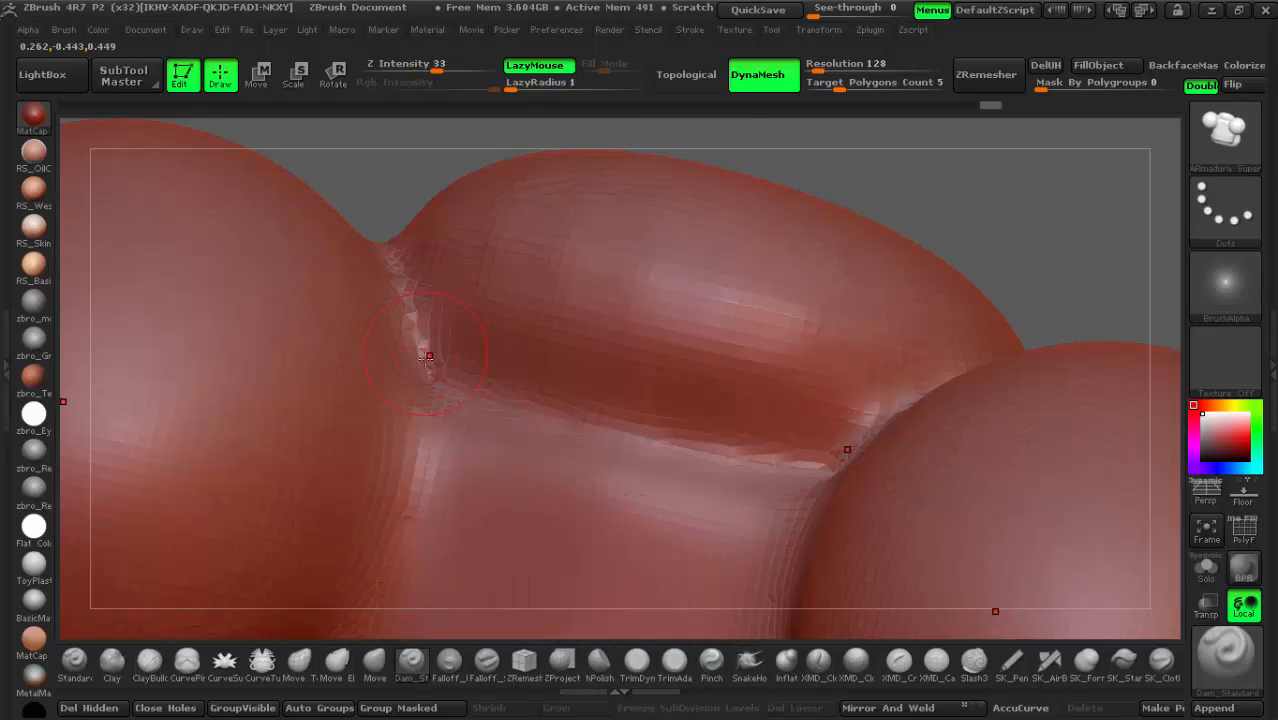
{"action": "left_click_drag", "start_coordinate": [432, 371], "coordinate": [600, 420]}
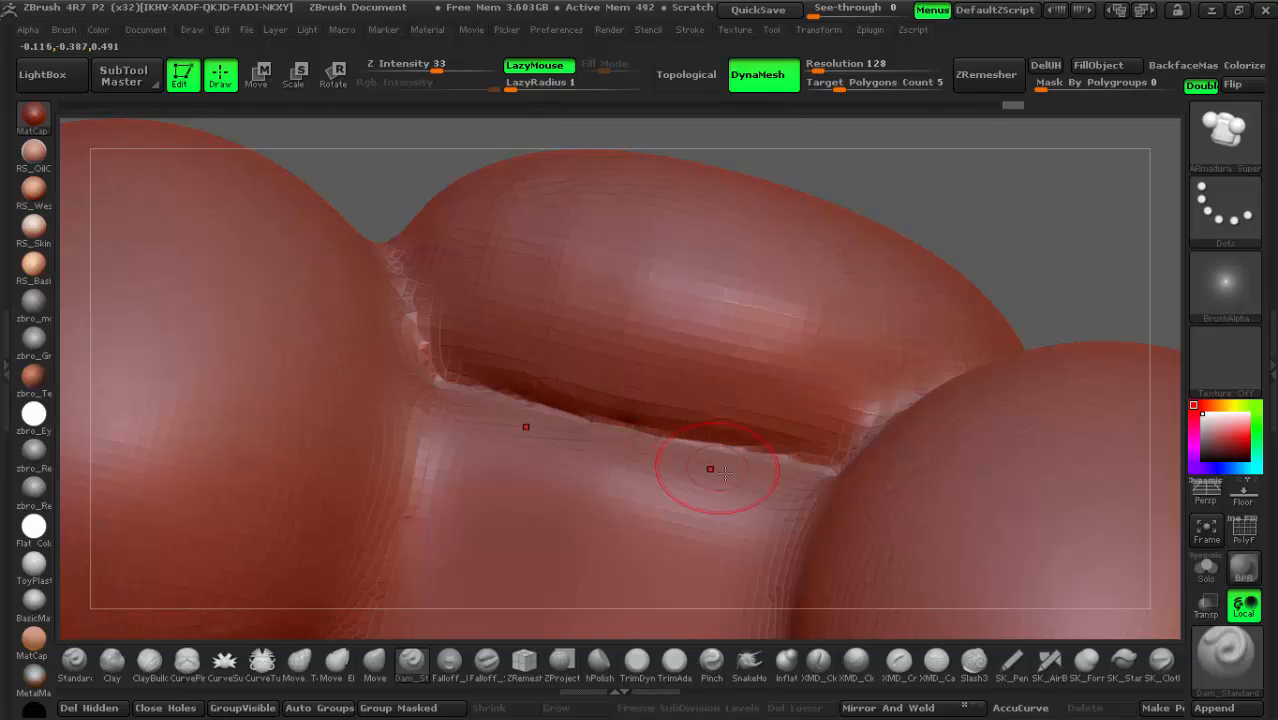
{"action": "left_click_drag", "start_coordinate": [437, 66], "coordinate": [402, 66]}
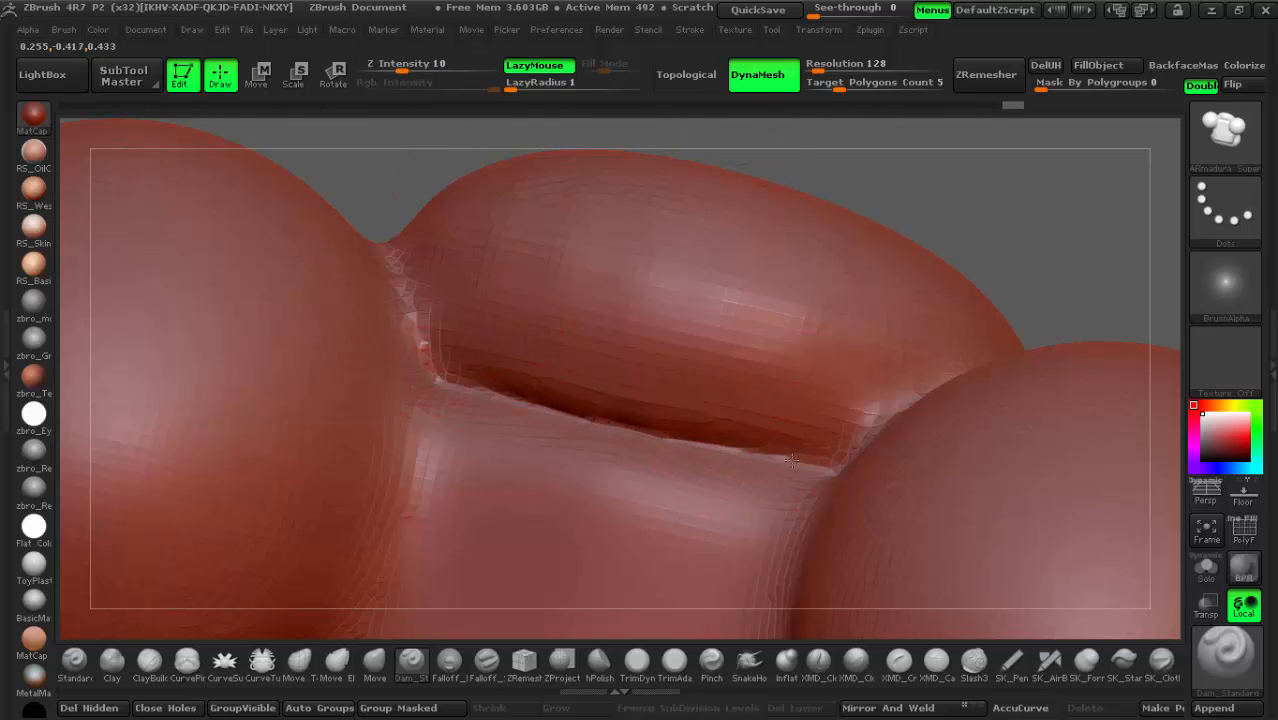
{"action": "mouse_move", "coordinate": [886, 464]}
{"action": "right_mouse_down", "text": "ctrl"}
{"action": "mouse_move", "coordinate": [805, 428]}
{"action": "mouse_move", "coordinate": [597, 210]}
{"action": "mouse_move", "coordinate": [640, 315]}
{"action": "mouse_move", "coordinate": [693, 346]}
{"action": "right_mouse_up", "text": "ctrl"}
{"action": "right_click_drag", "start_coordinate": [622, 328], "coordinate": [660, 374], "text": "ctrl"}
Step: Minimize ZBrush, open the space kitty reference sheet and examine the shoulder armour in the front and side views
{"action": "left_click", "coordinate": [1245, 12]}
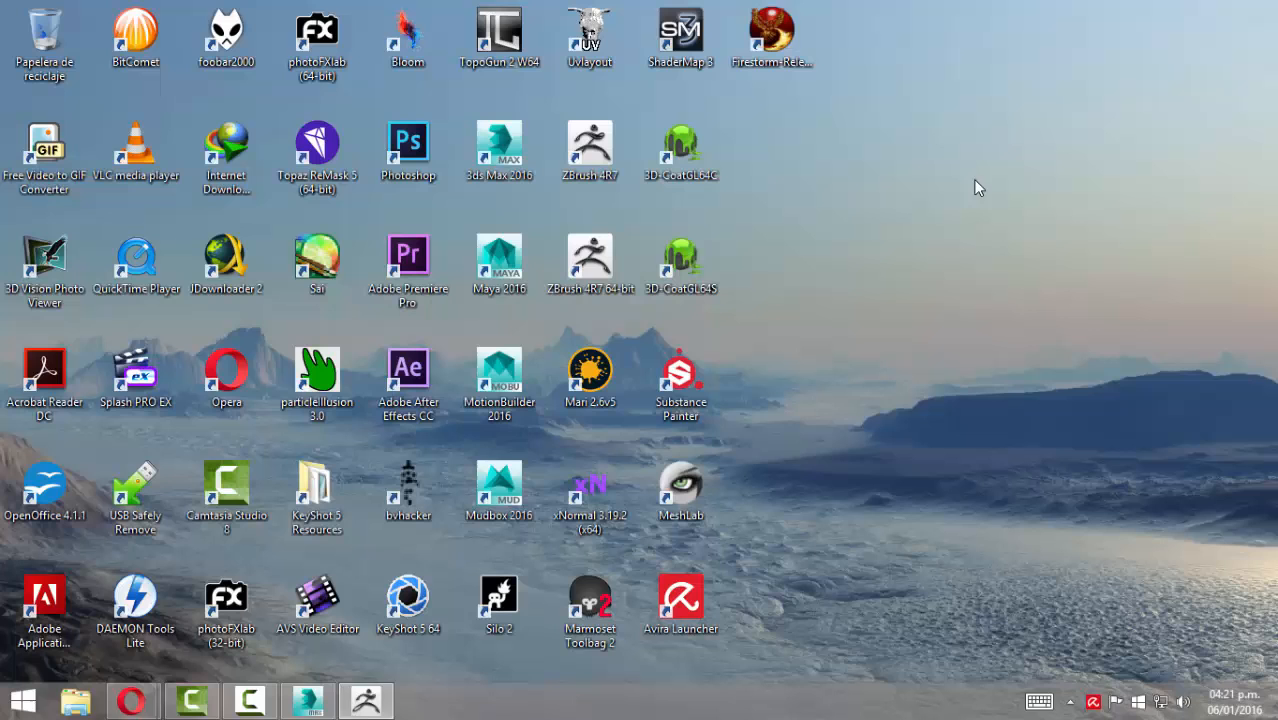
{"action": "left_click", "coordinate": [80, 702]}
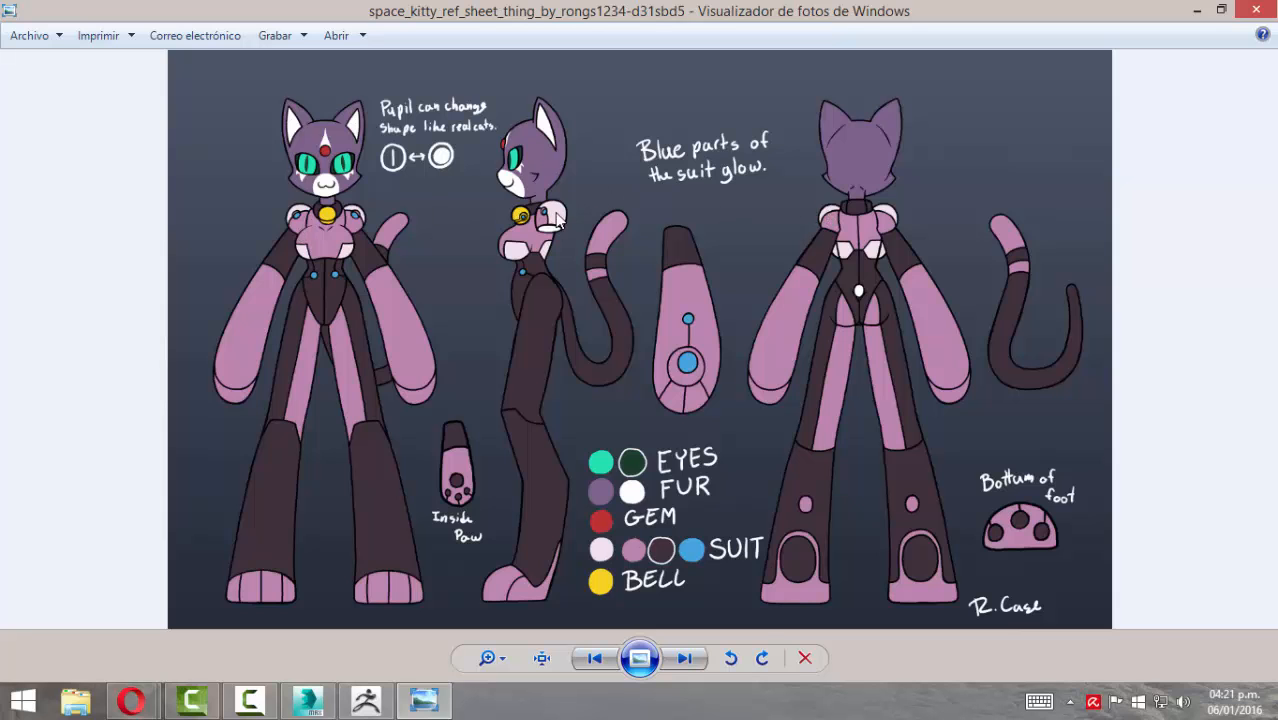
{"action": "scroll", "coordinate": [556, 222], "scroll_direction": "up", "scroll_amount": 5}
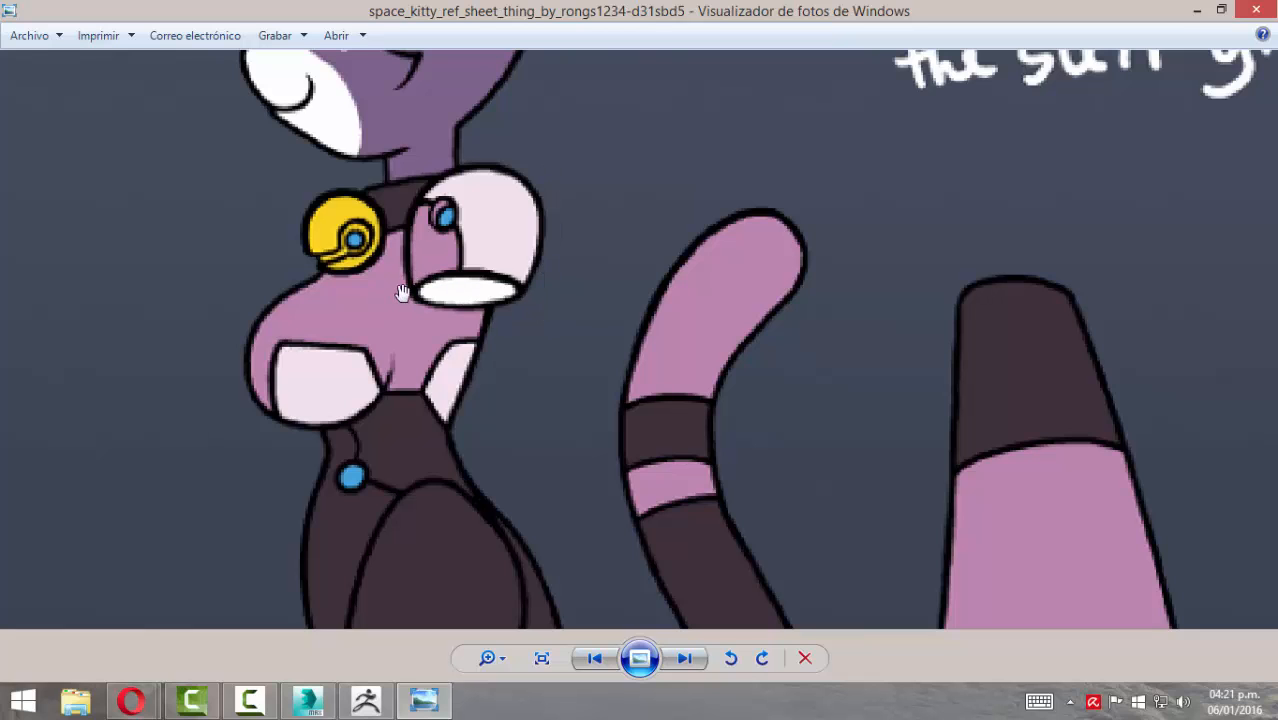
{"action": "left_click_drag", "start_coordinate": [370, 279], "coordinate": [933, 385]}
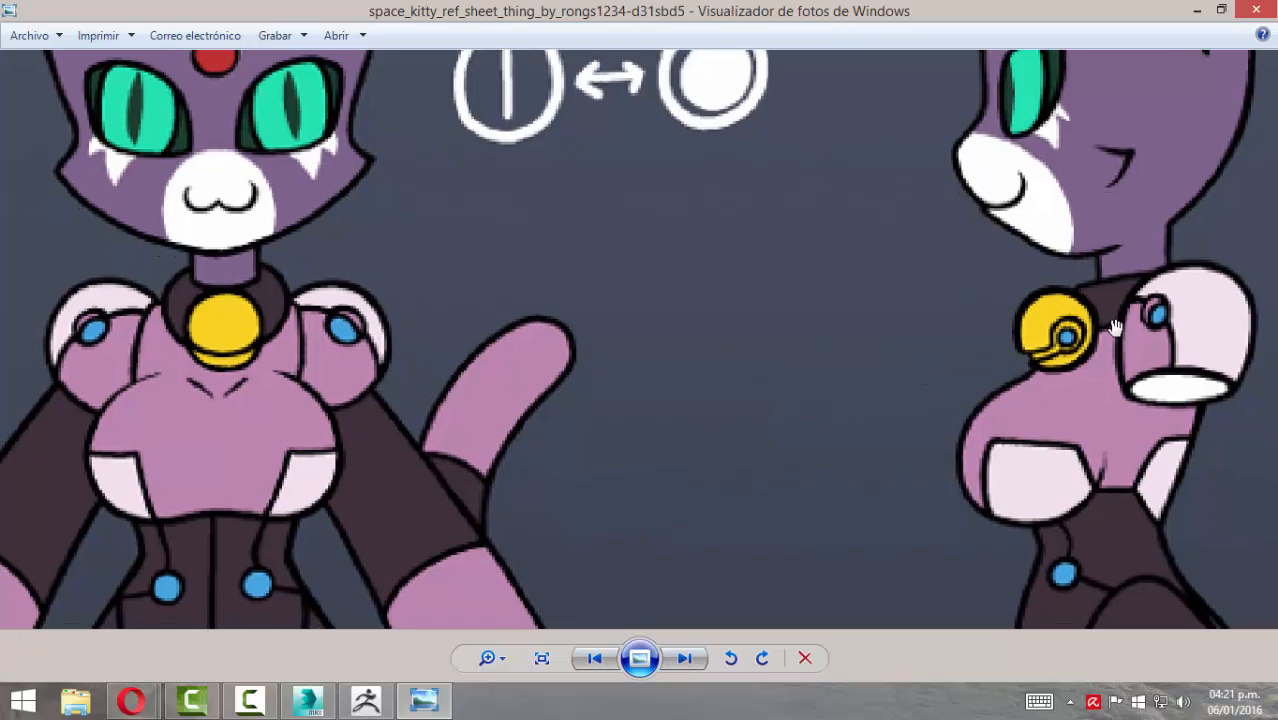
{"action": "left_click_drag", "start_coordinate": [952, 364], "coordinate": [852, 340]}
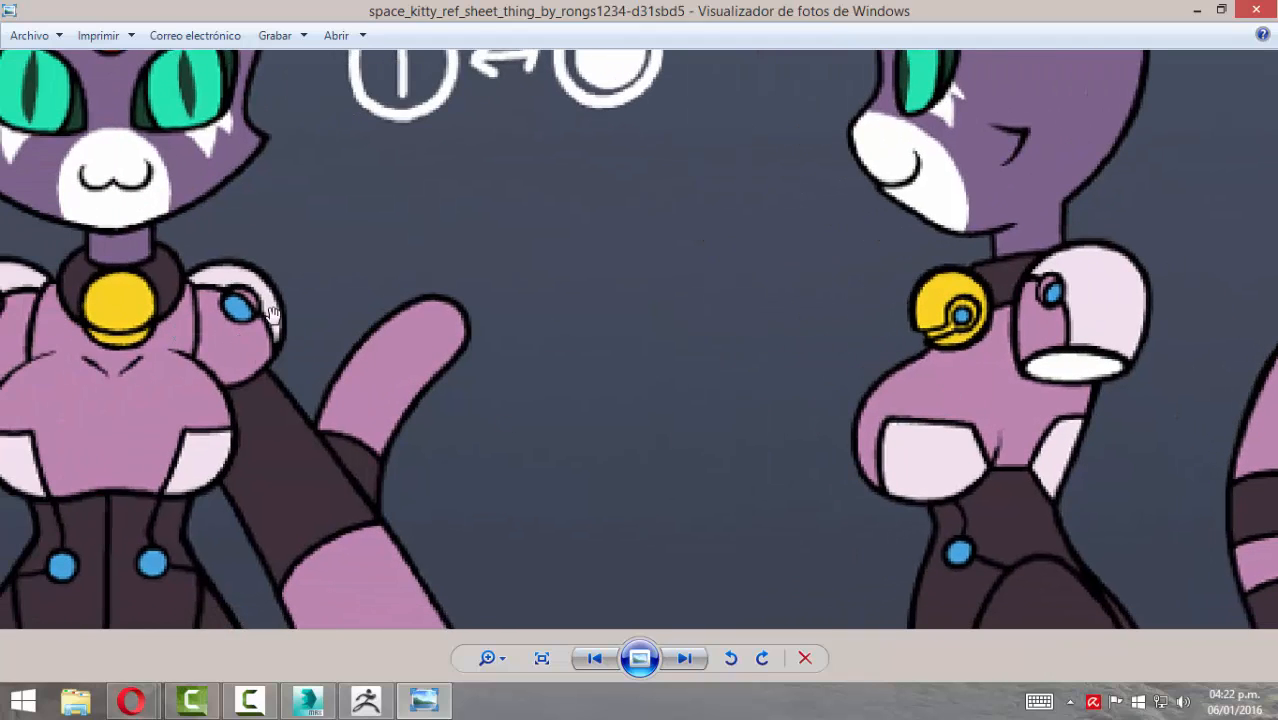
Step: Switch back to ZBrush and choose the ClipCurve brush for cutting the shoulder spheres
{"action": "left_click", "coordinate": [390, 706]}
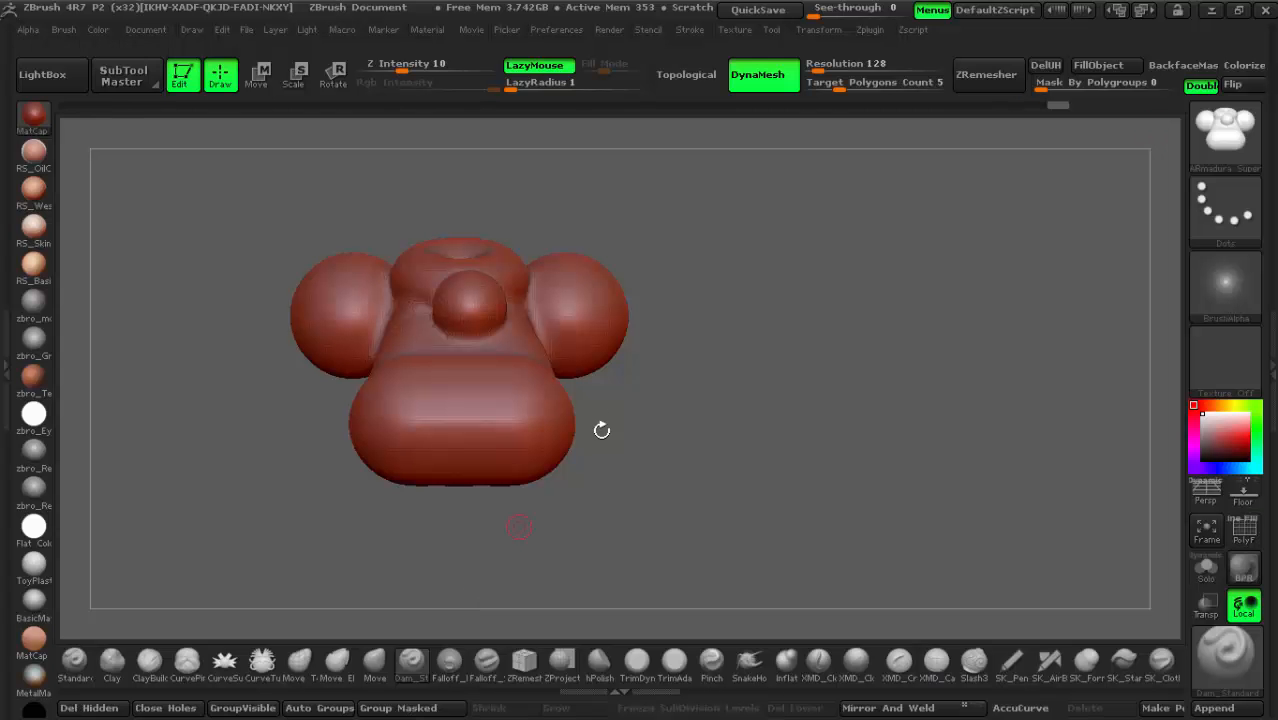
{"action": "mouse_move", "coordinate": [722, 365]}
{"action": "left_mouse_down"}
{"action": "mouse_move", "coordinate": [556, 357]}
{"action": "mouse_move", "coordinate": [592, 386]}
{"action": "mouse_move", "coordinate": [606, 378]}
{"action": "left_mouse_up"}
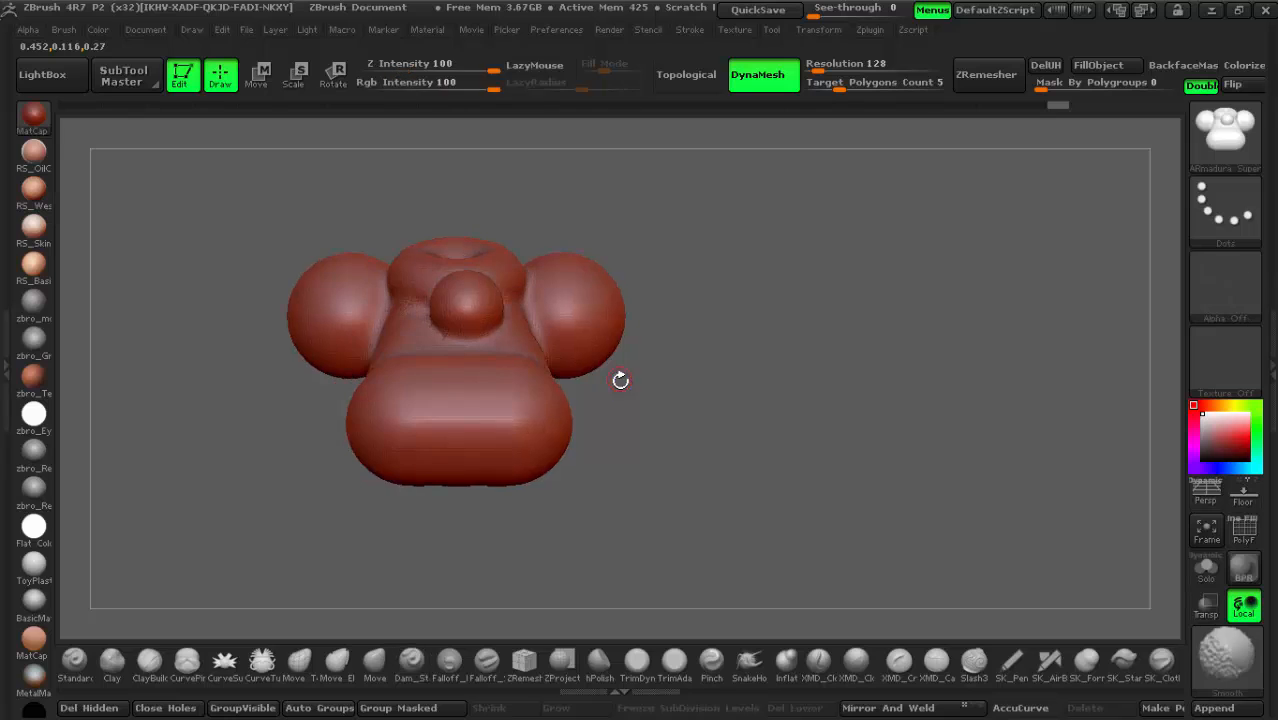
{"action": "mouse_move", "coordinate": [620, 378]}
{"action": "left_mouse_down"}
{"action": "mouse_move", "coordinate": [506, 358]}
{"action": "mouse_move", "coordinate": [579, 365]}
{"action": "mouse_move", "coordinate": [535, 359]}
{"action": "left_mouse_up"}
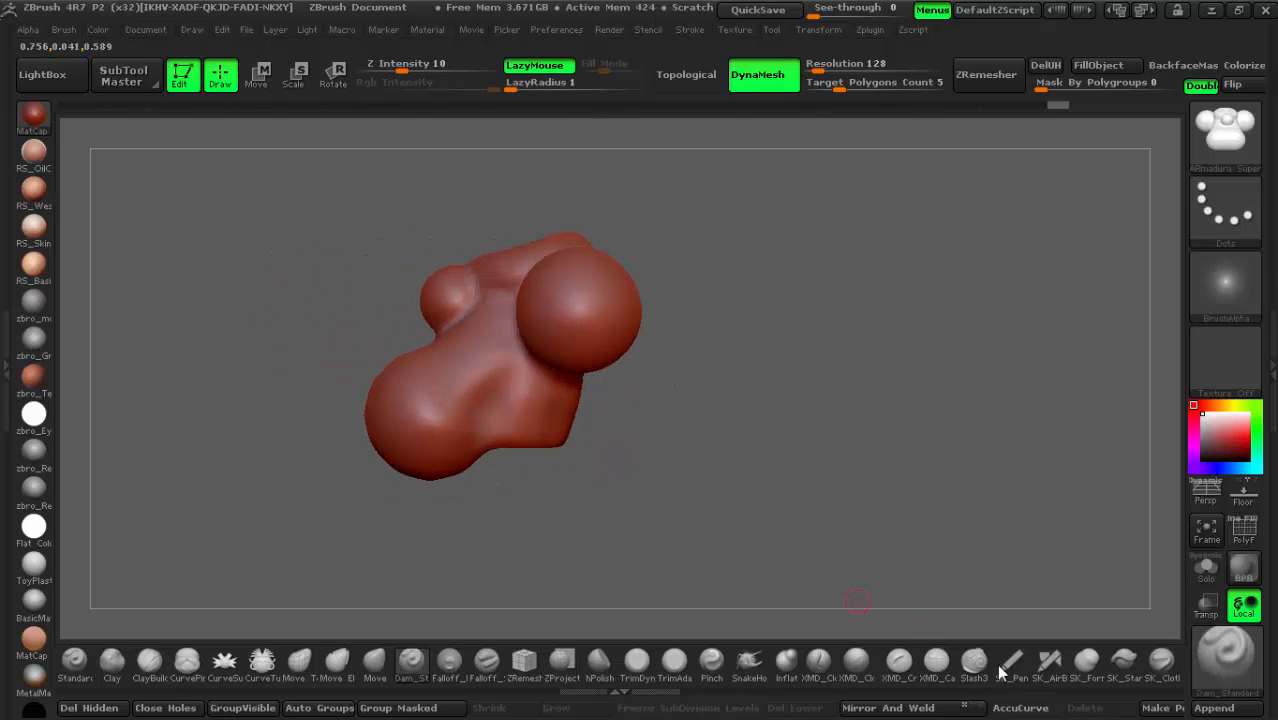
{"action": "key", "text": "ctrl"}
{"action": "left_click", "coordinate": [1226, 655]}
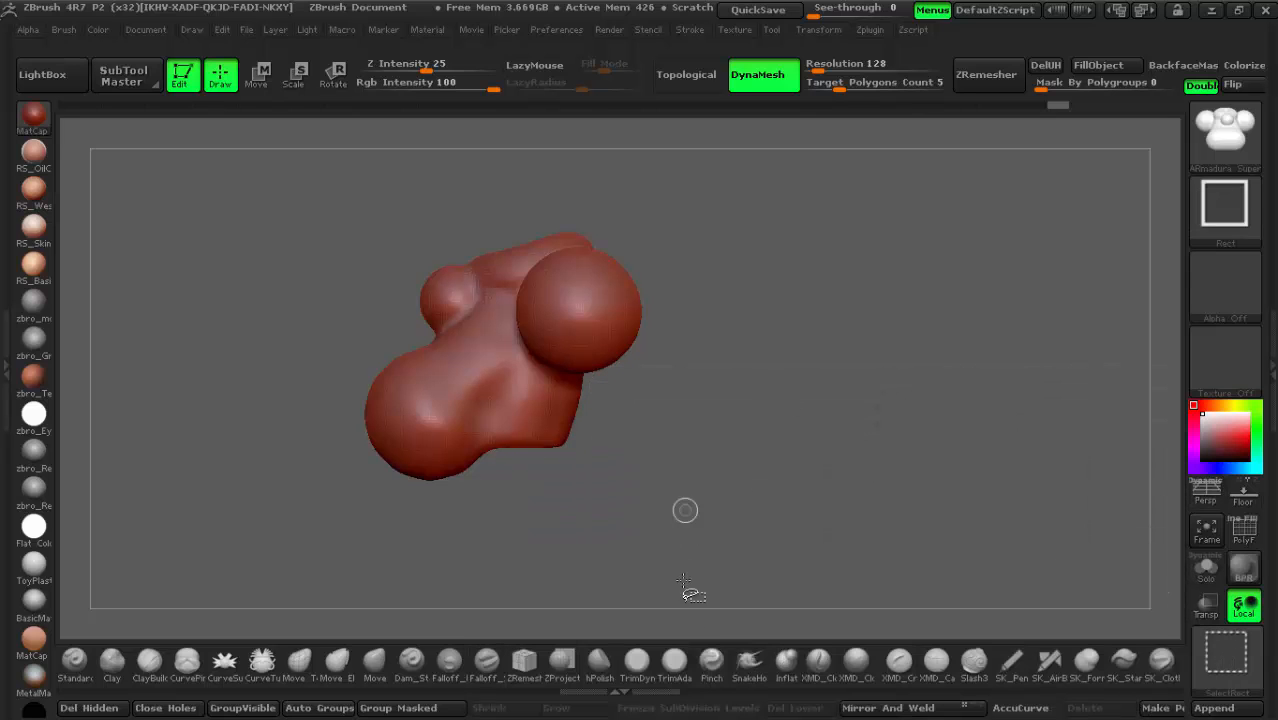
{"action": "key", "text": "ctrl+shift"}
{"action": "left_click", "coordinate": [1226, 655], "text": "ctrl+shift"}
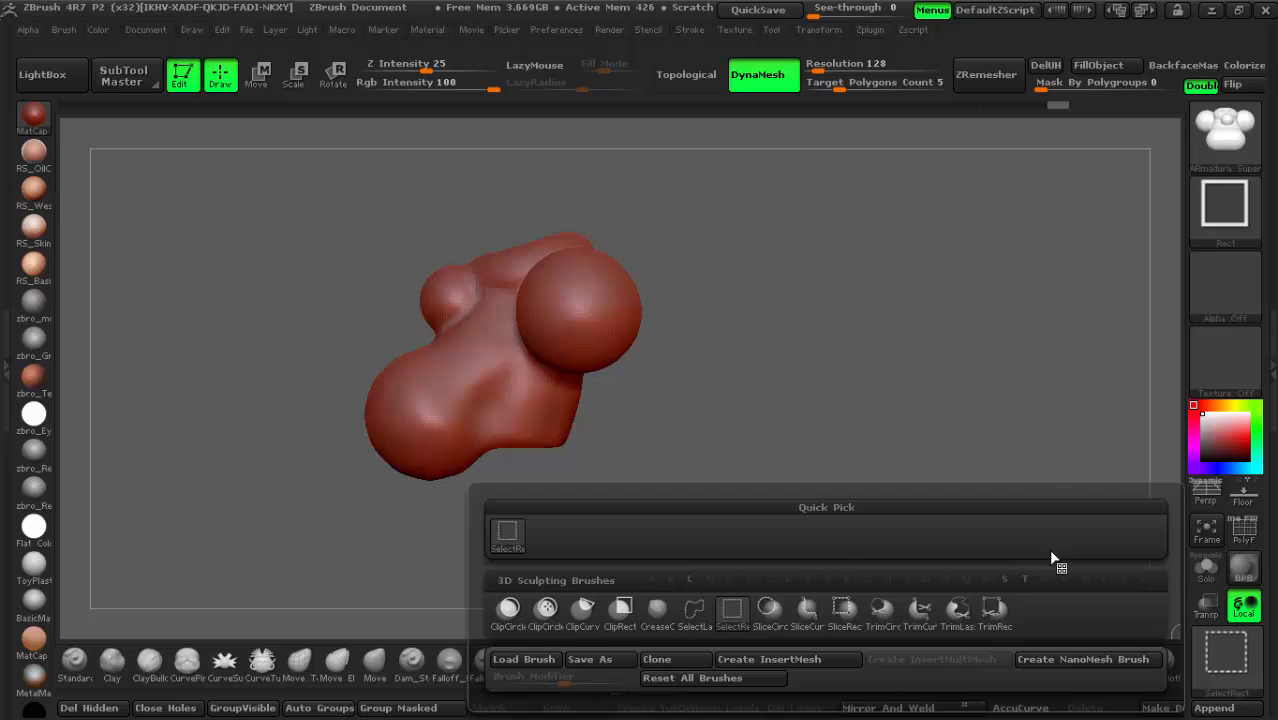
{"action": "left_click", "coordinate": [588, 612]}
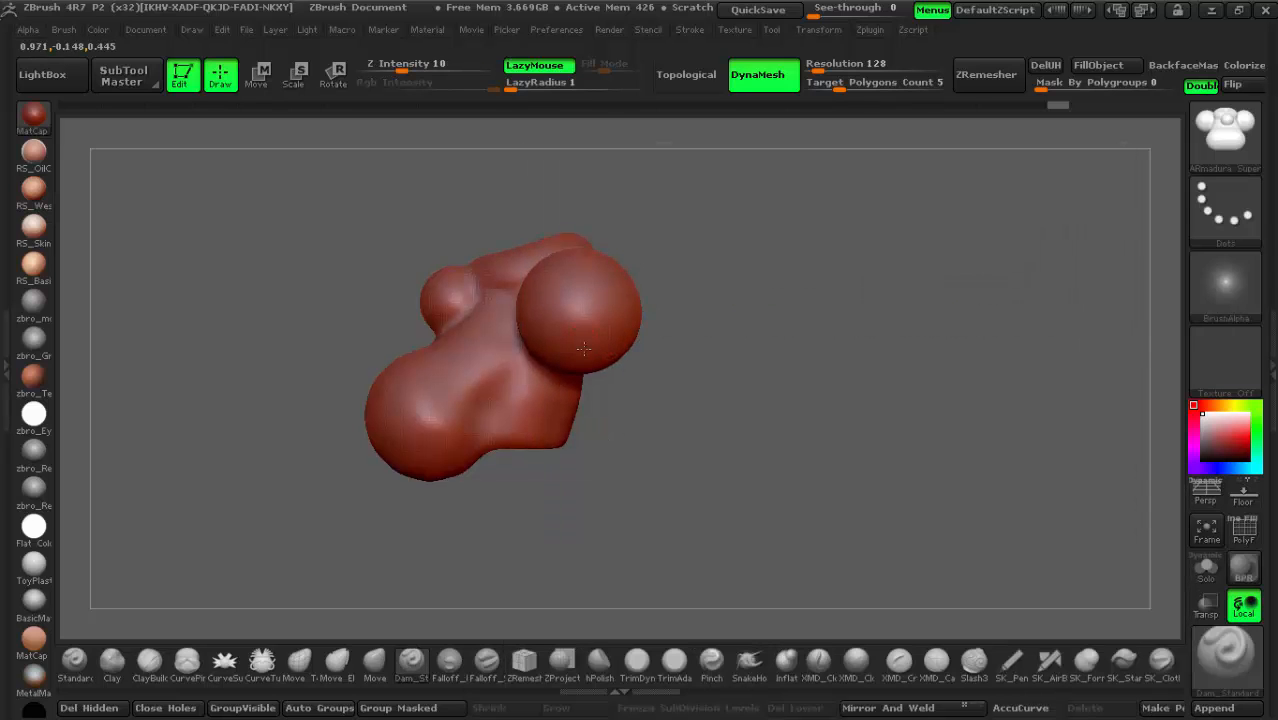
Step: Try to clip the underside of the shoulder spheres diagonally with ClipCurve from the side view, and undo the clip
{"action": "key", "text": "f"}
{"action": "mouse_move", "coordinate": [666, 424]}
{"action": "left_mouse_down"}
{"action": "mouse_move", "coordinate": [705, 432]}
{"action": "mouse_move", "coordinate": [682, 436]}
{"action": "mouse_move", "coordinate": [758, 394]}
{"action": "mouse_move", "coordinate": [795, 315]}
{"action": "left_mouse_up"}
{"action": "key", "text": "ctrl+shift"}
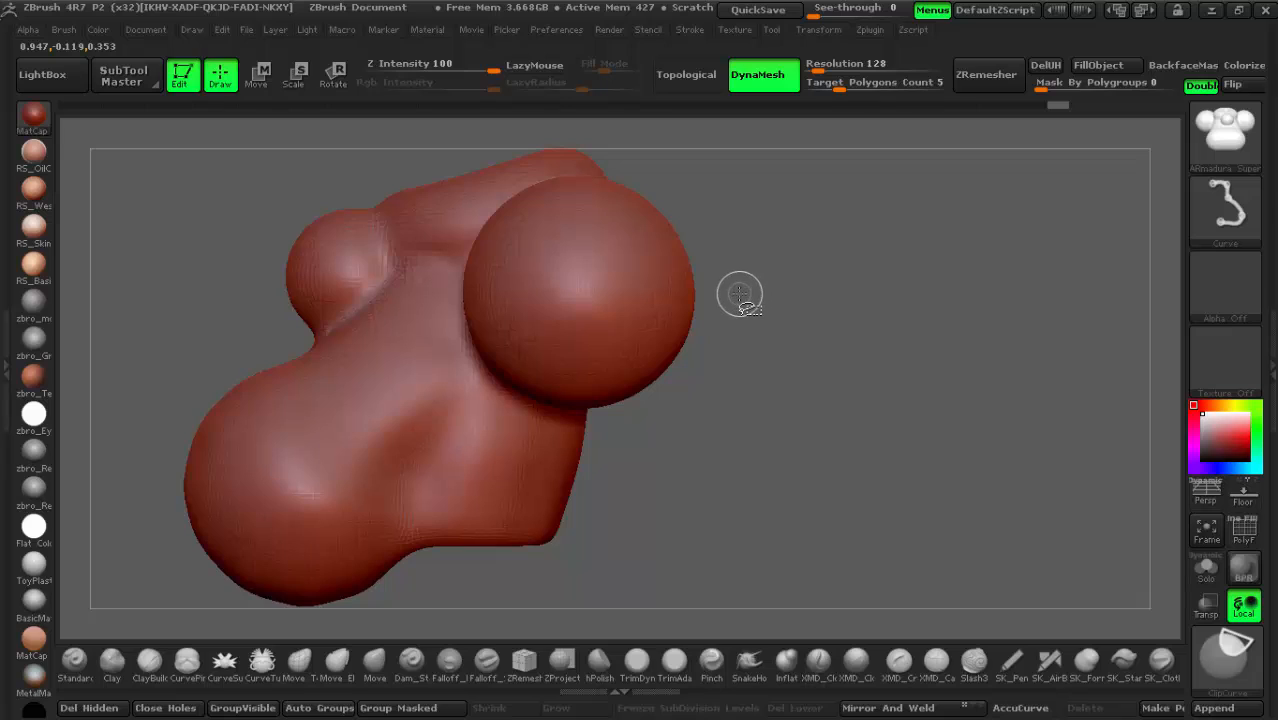
{"action": "left_click_drag", "start_coordinate": [740, 298], "coordinate": [528, 405], "text": "ctrl+shift"}
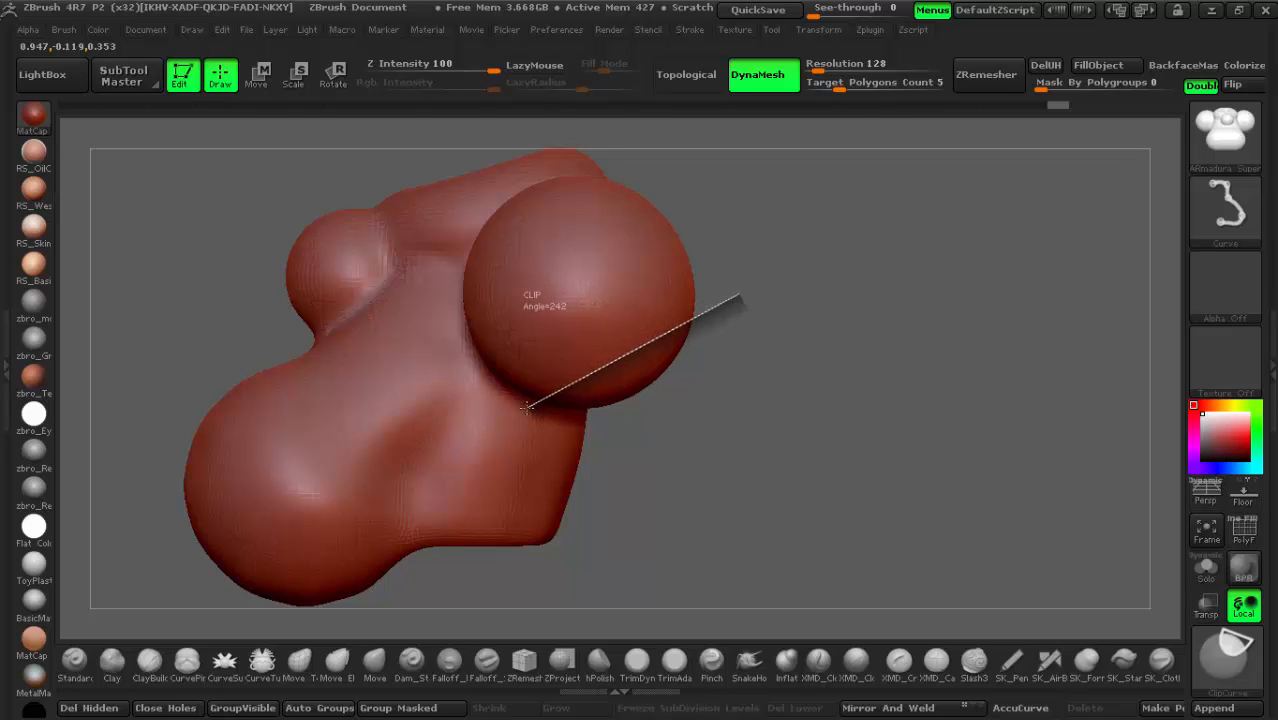
{"action": "mouse_move", "coordinate": [528, 405]}
{"action": "left_mouse_down", "text": "ctrl+shift"}
{"action": "mouse_move", "coordinate": [620, 520]}
{"action": "mouse_move", "coordinate": [660, 522]}
{"action": "mouse_move", "coordinate": [634, 490]}
{"action": "left_mouse_up", "text": "ctrl+shift"}
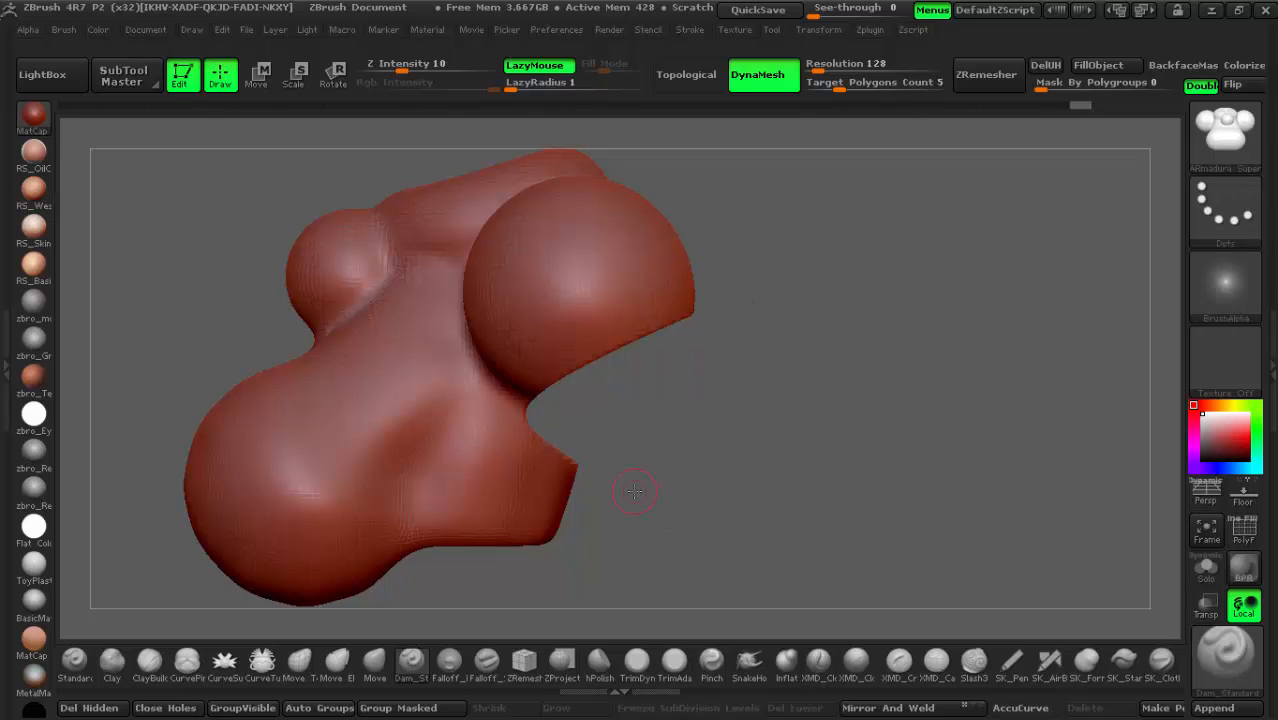
{"action": "left_click_drag", "start_coordinate": [598, 390], "coordinate": [519, 384]}
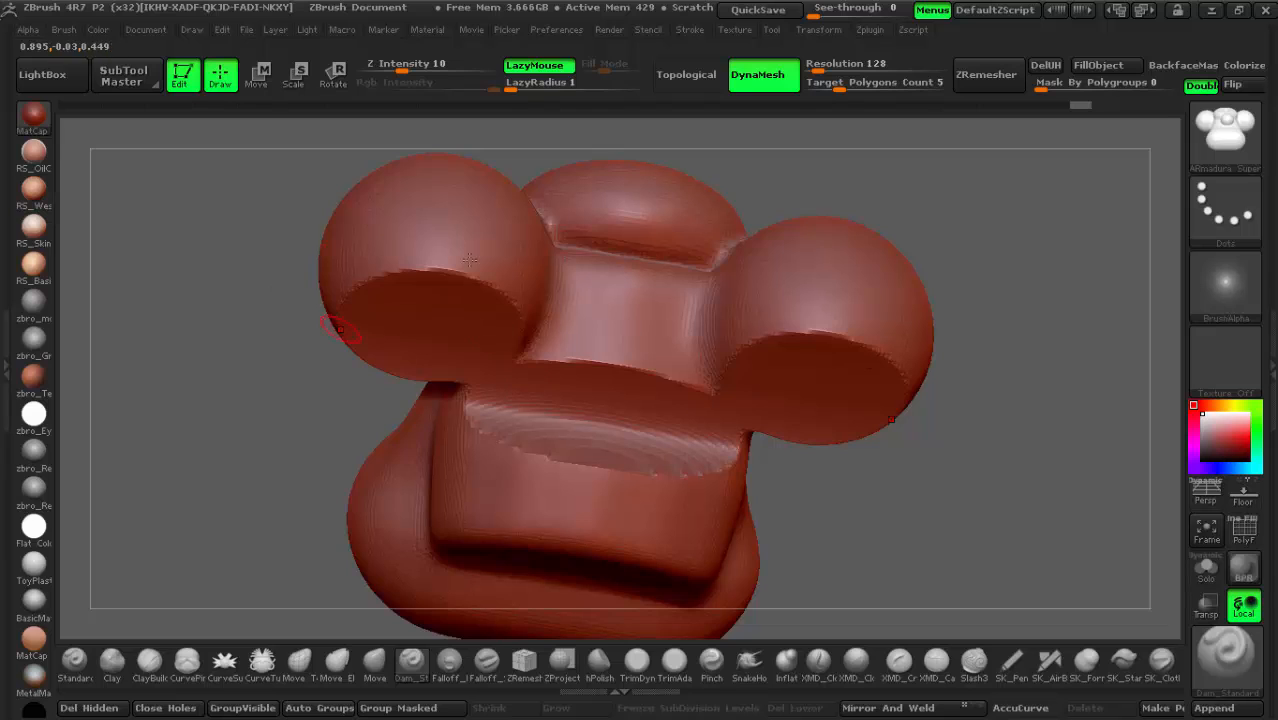
{"action": "left_click_drag", "start_coordinate": [388, 298], "coordinate": [661, 407]}
{"action": "left_click_drag", "start_coordinate": [749, 458], "coordinate": [670, 451]}
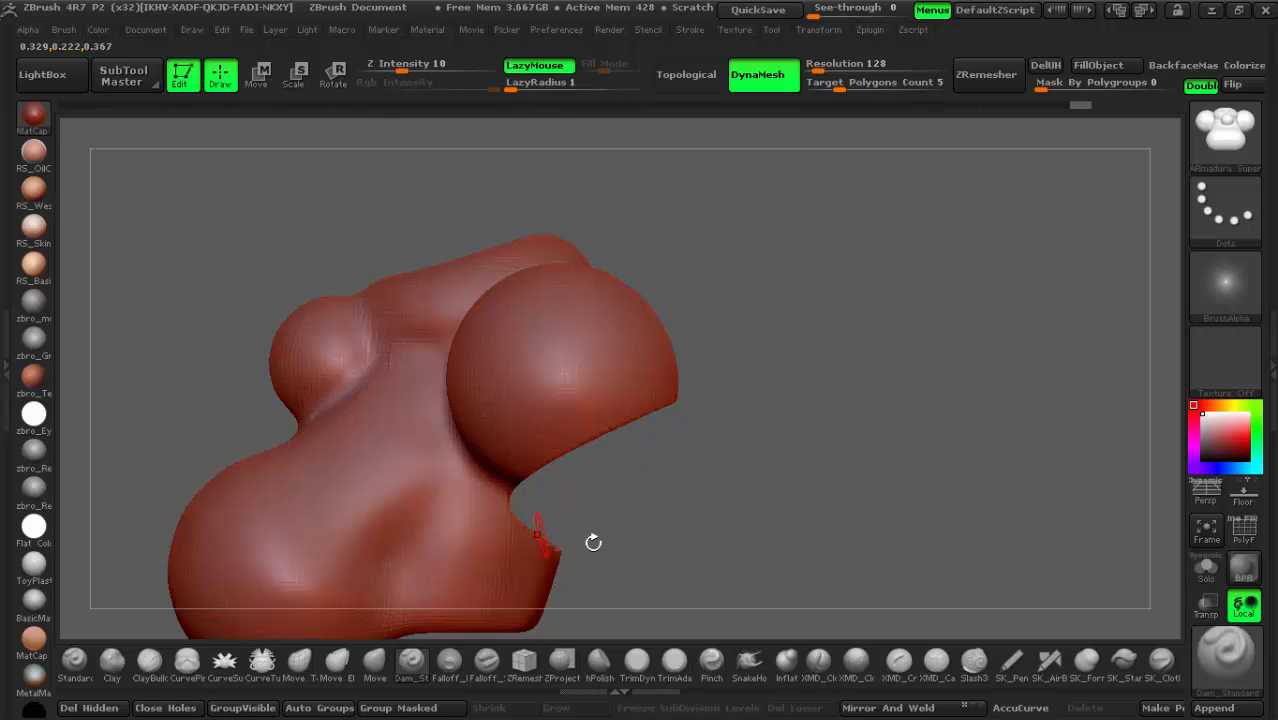
{"action": "key", "text": "ctrl+z"}
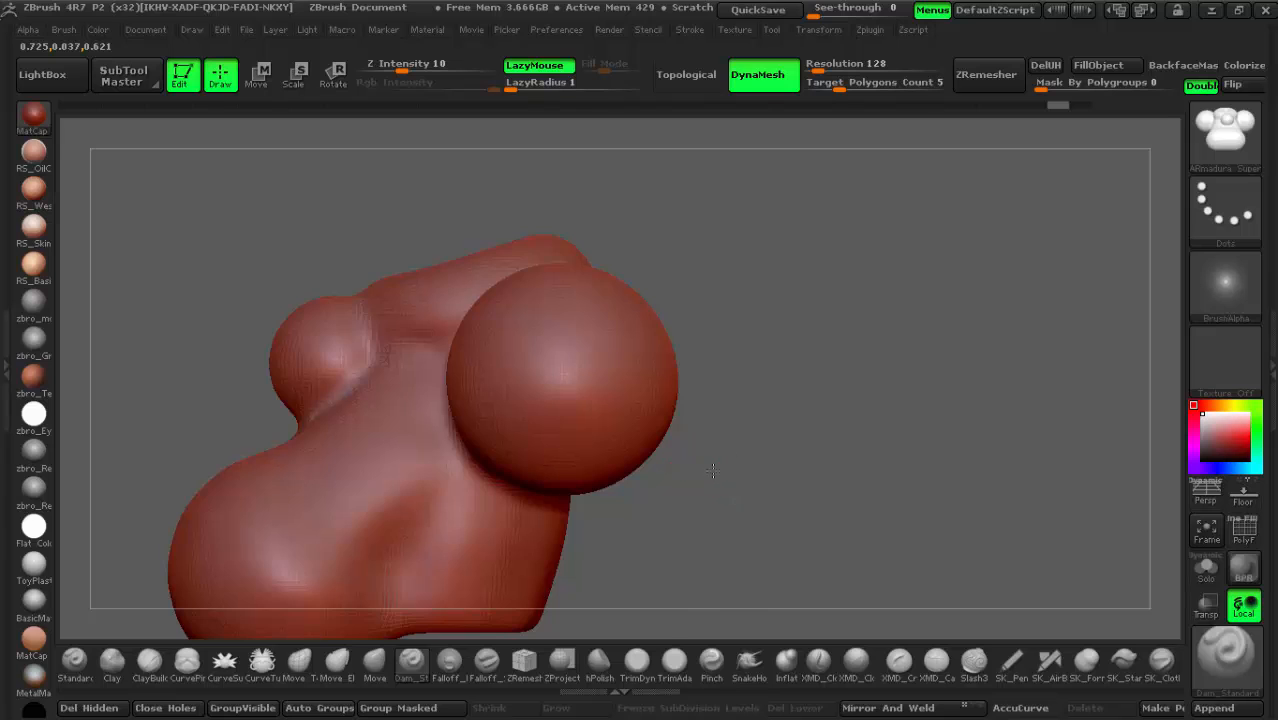
Step: Mask the back of the torso between and below the two shoulder spheres
{"action": "mouse_move", "coordinate": [713, 471]}
{"action": "left_mouse_down"}
{"action": "mouse_move", "coordinate": [866, 436]}
{"action": "mouse_move", "coordinate": [813, 442]}
{"action": "mouse_move", "coordinate": [665, 257]}
{"action": "mouse_move", "coordinate": [663, 348]}
{"action": "mouse_move", "coordinate": [635, 405]}
{"action": "mouse_move", "coordinate": [563, 460]}
{"action": "left_mouse_up"}
{"action": "key", "text": "space"}
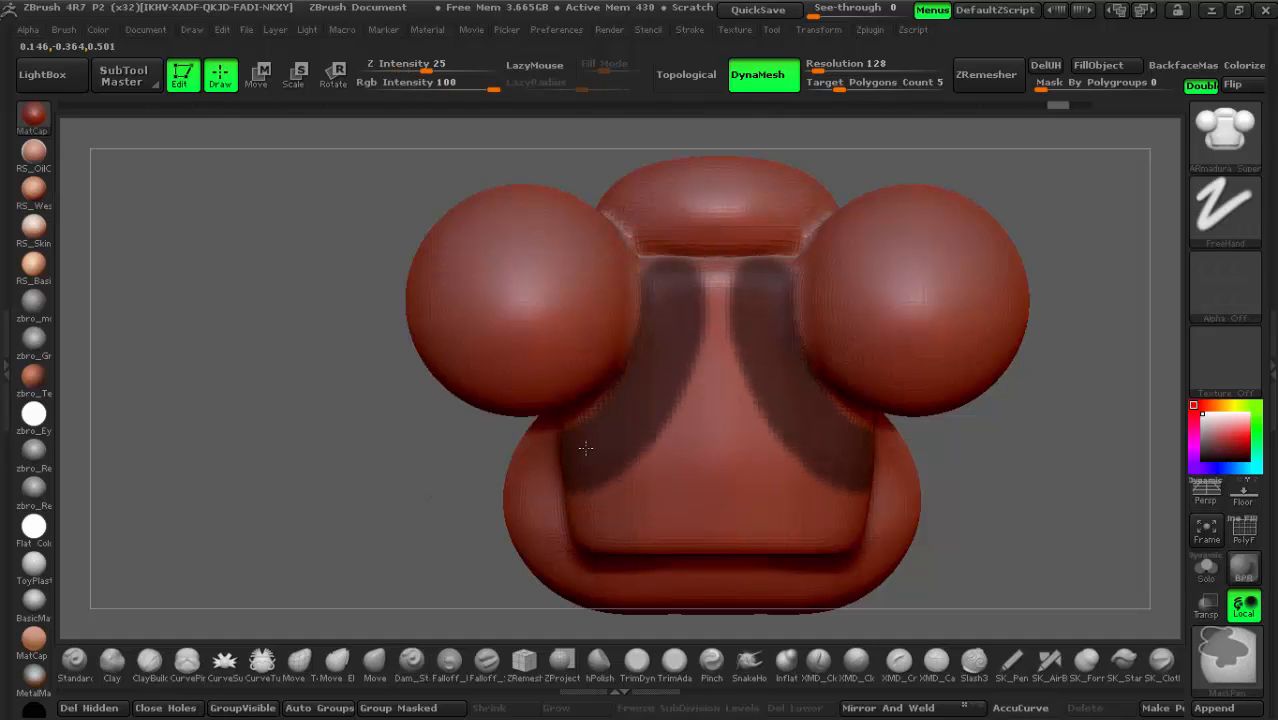
{"action": "mouse_move", "coordinate": [665, 320]}
{"action": "left_mouse_down", "text": "ctrl"}
{"action": "mouse_move", "coordinate": [665, 250]}
{"action": "mouse_move", "coordinate": [640, 205]}
{"action": "mouse_move", "coordinate": [712, 280]}
{"action": "mouse_move", "coordinate": [716, 455]}
{"action": "left_mouse_up", "text": "ctrl"}
{"action": "mouse_move", "coordinate": [719, 377]}
{"action": "left_mouse_down", "text": "ctrl"}
{"action": "mouse_move", "coordinate": [620, 490]}
{"action": "mouse_move", "coordinate": [545, 530]}
{"action": "mouse_move", "coordinate": [680, 535]}
{"action": "mouse_move", "coordinate": [668, 538]}
{"action": "left_mouse_up", "text": "ctrl"}
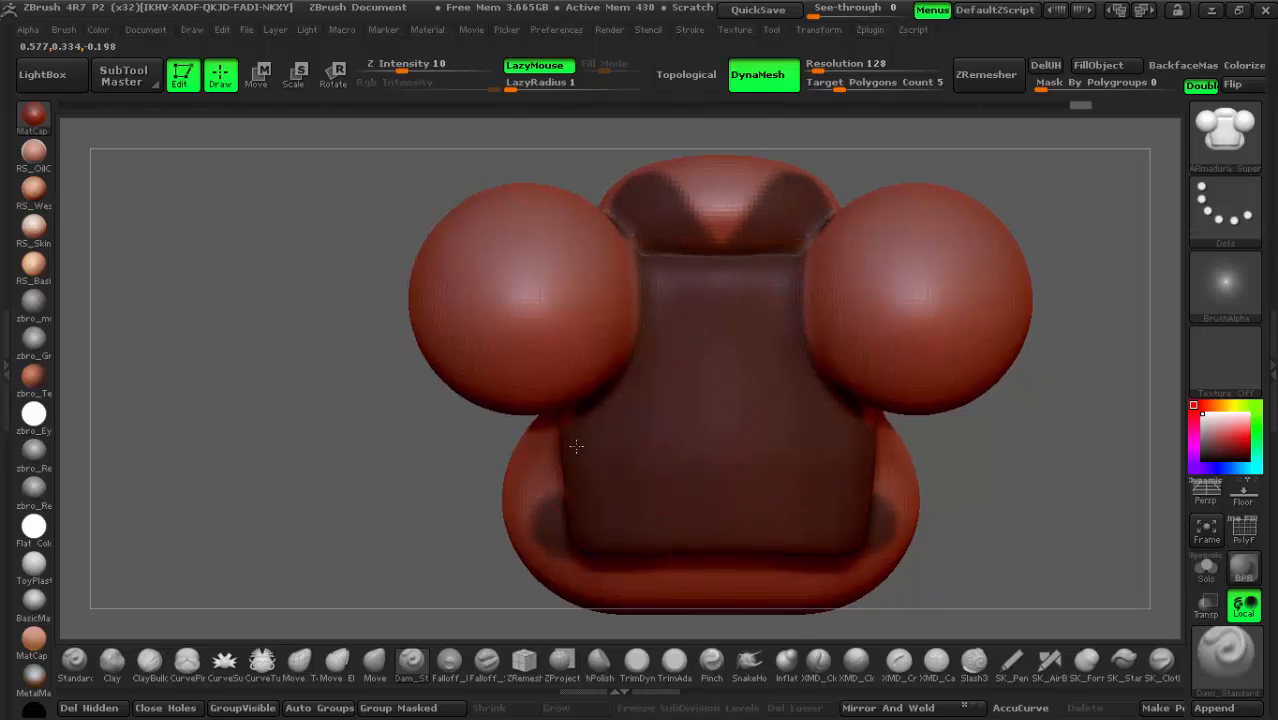
Step: Extend the mask over the torso's side below the shoulder sphere and across the chest and bell sphere
{"action": "mouse_move", "coordinate": [574, 445]}
{"action": "right_mouse_down"}
{"action": "mouse_move", "coordinate": [800, 420]}
{"action": "mouse_move", "coordinate": [805, 440]}
{"action": "mouse_move", "coordinate": [637, 483]}
{"action": "right_mouse_up"}
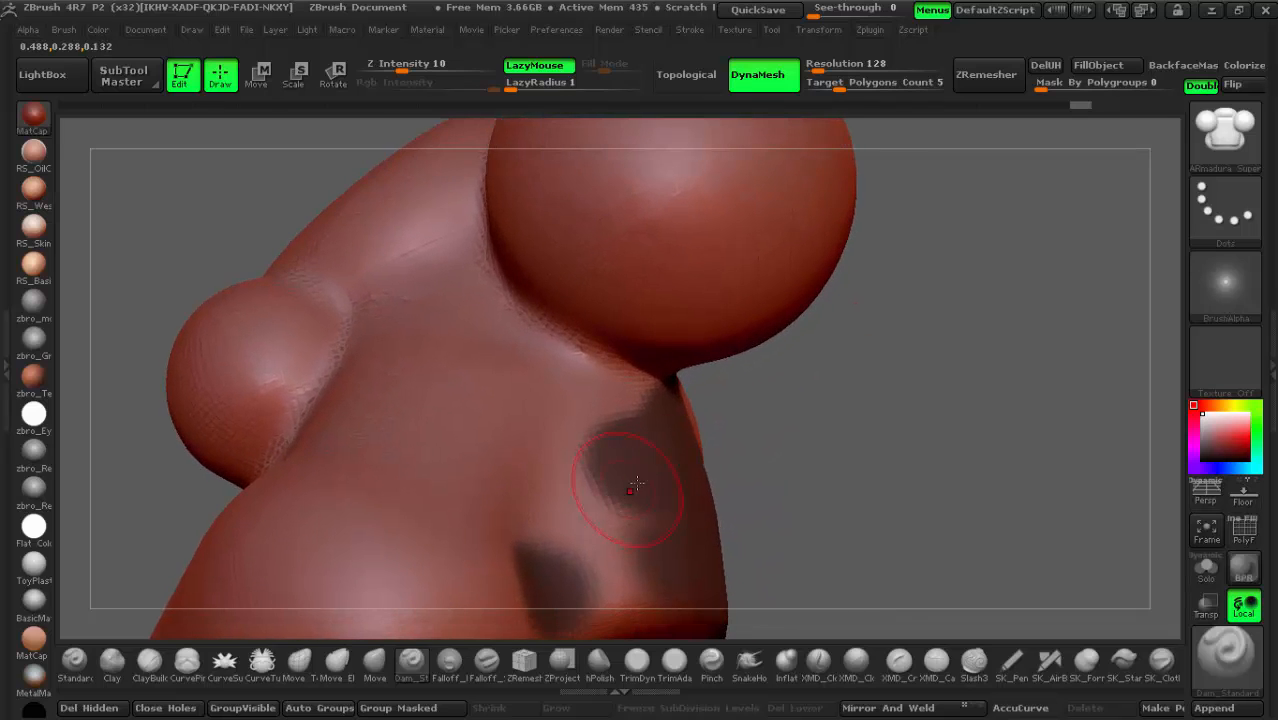
{"action": "mouse_move", "coordinate": [675, 422]}
{"action": "left_mouse_down", "text": "ctrl"}
{"action": "mouse_move", "coordinate": [605, 405]}
{"action": "mouse_move", "coordinate": [474, 332]}
{"action": "mouse_move", "coordinate": [626, 397]}
{"action": "mouse_move", "coordinate": [660, 512]}
{"action": "mouse_move", "coordinate": [610, 595]}
{"action": "mouse_move", "coordinate": [500, 470]}
{"action": "mouse_move", "coordinate": [465, 397]}
{"action": "mouse_move", "coordinate": [505, 525]}
{"action": "mouse_move", "coordinate": [495, 630]}
{"action": "mouse_move", "coordinate": [380, 330]}
{"action": "mouse_move", "coordinate": [487, 590]}
{"action": "mouse_move", "coordinate": [640, 597]}
{"action": "left_mouse_up", "text": "ctrl"}
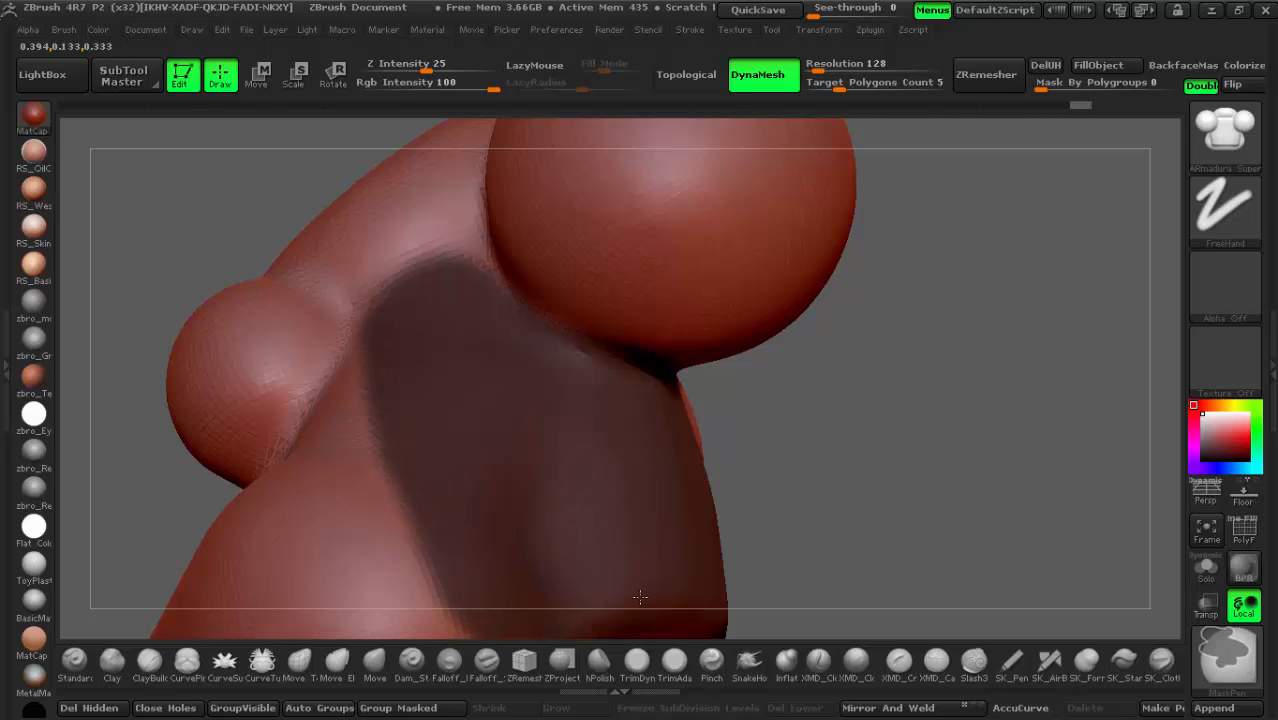
{"action": "left_click_drag", "start_coordinate": [718, 494], "coordinate": [704, 467], "text": "ctrl"}
{"action": "mouse_move", "coordinate": [613, 434]}
{"action": "left_mouse_down", "text": "ctrl"}
{"action": "mouse_move", "coordinate": [488, 334]}
{"action": "mouse_move", "coordinate": [454, 279]}
{"action": "mouse_move", "coordinate": [474, 313]}
{"action": "left_mouse_up", "text": "ctrl"}
{"action": "mouse_move", "coordinate": [800, 440]}
{"action": "left_mouse_down"}
{"action": "mouse_move", "coordinate": [419, 414]}
{"action": "mouse_move", "coordinate": [826, 492]}
{"action": "mouse_move", "coordinate": [810, 535]}
{"action": "mouse_move", "coordinate": [840, 540]}
{"action": "left_mouse_up"}
{"action": "left_click_drag", "start_coordinate": [828, 462], "coordinate": [823, 424], "text": "alt"}
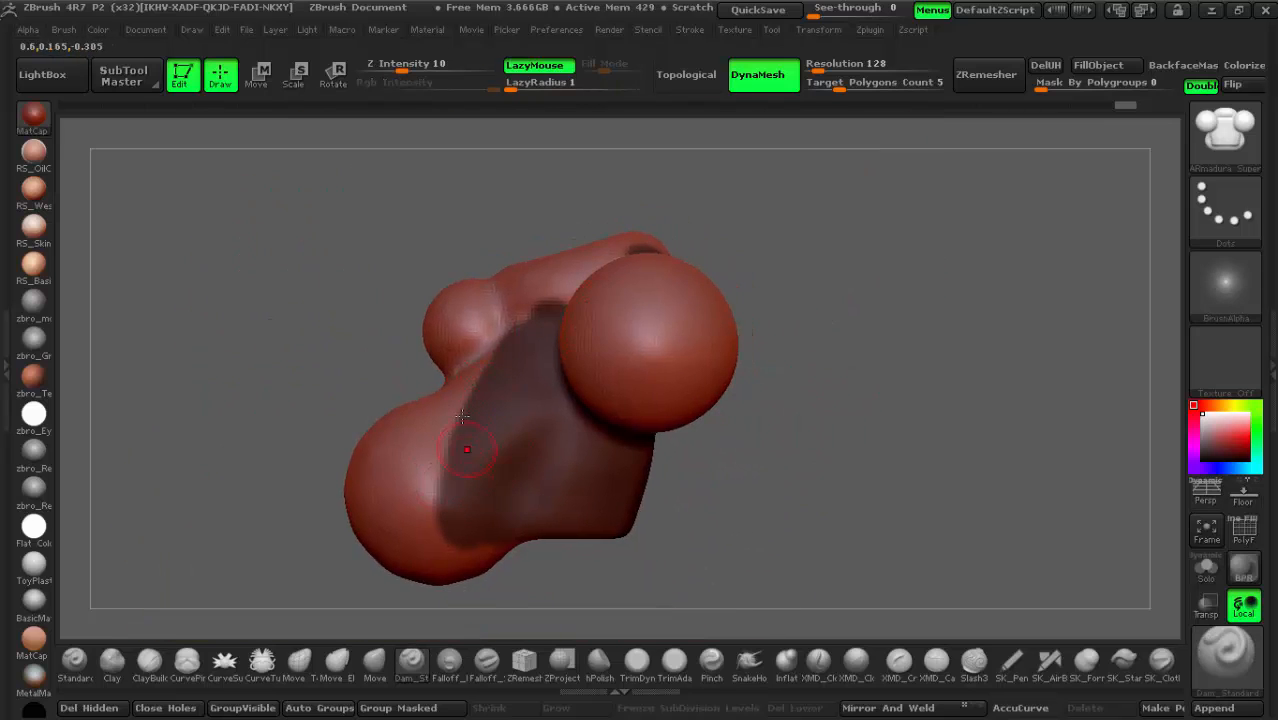
{"action": "left_click_drag", "start_coordinate": [155, 225], "coordinate": [345, 472], "text": "ctrl"}
{"action": "left_click_drag", "start_coordinate": [536, 716], "coordinate": [536, 716], "text": "ctrl"}
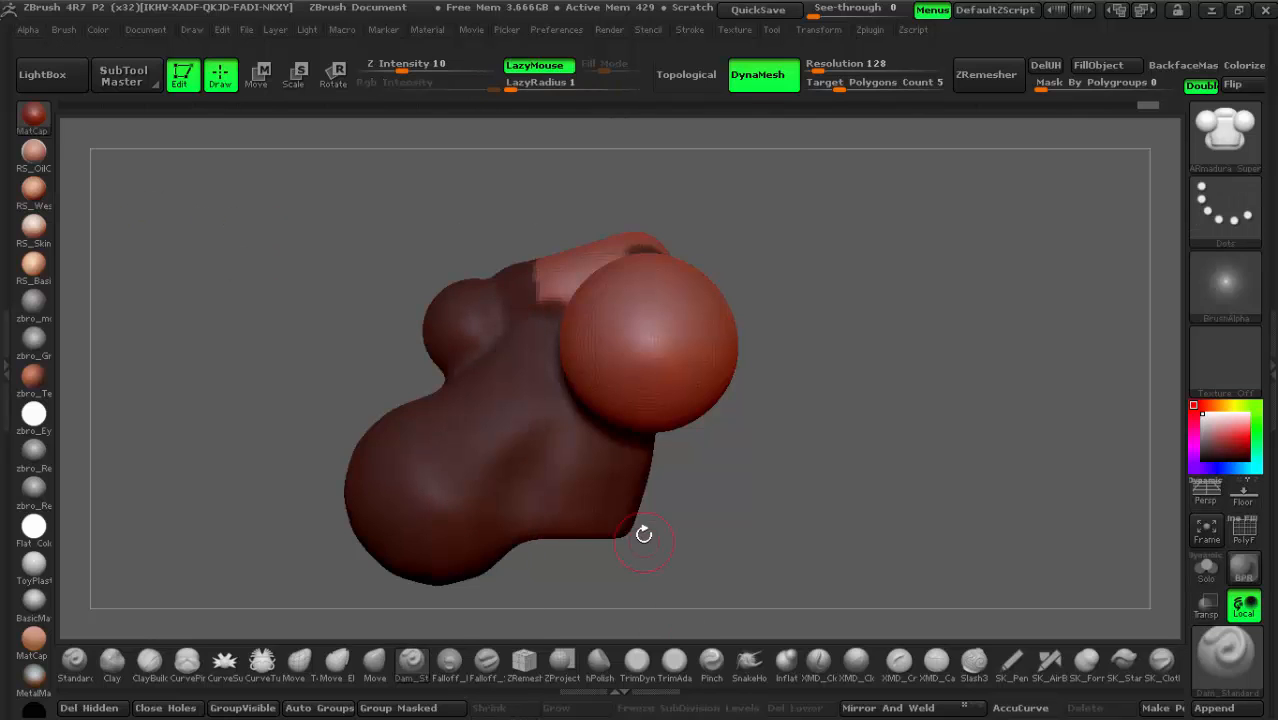
Step: Clip the underside of the unmasked shoulder spheres with a shallow sloping ClipCurve line and check the cut from behind
{"action": "mouse_move", "coordinate": [1040, 452]}
{"action": "left_mouse_down", "text": "alt"}
{"action": "mouse_move", "coordinate": [1078, 496]}
{"action": "mouse_move", "coordinate": [982, 500]}
{"action": "left_mouse_up", "text": "alt"}
{"action": "key", "text": "ctrl+shift"}
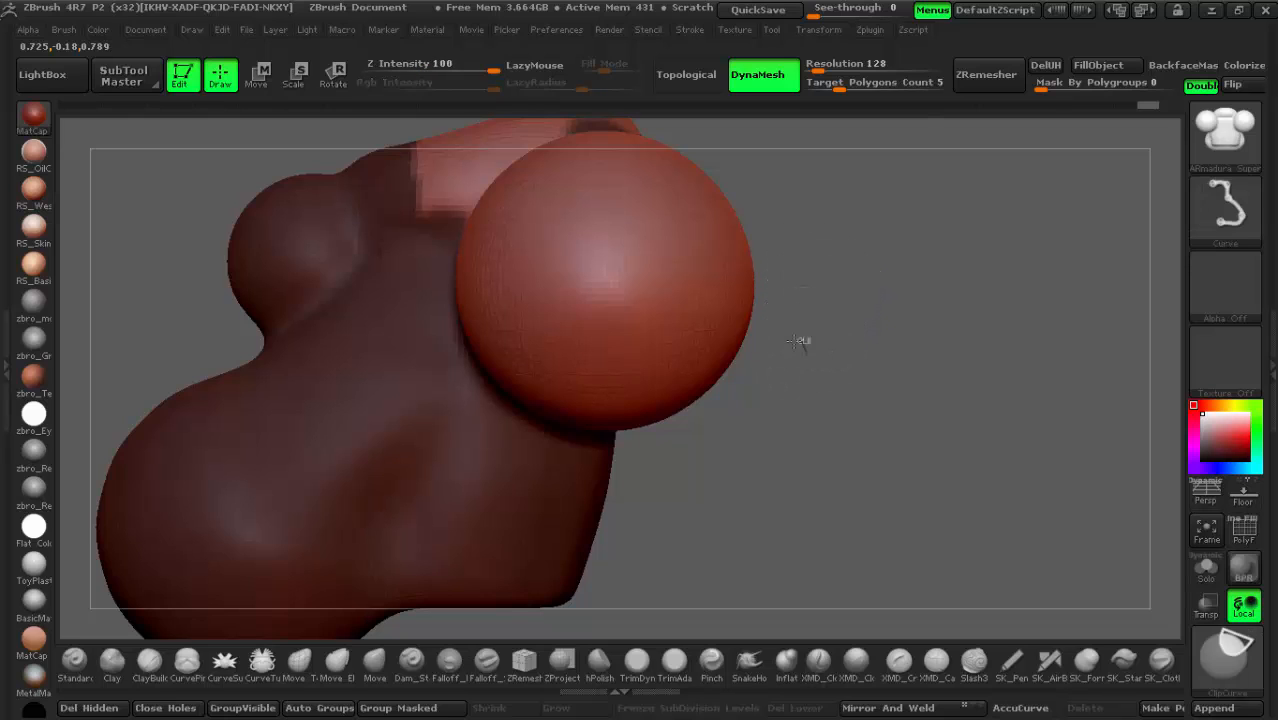
{"action": "left_click_drag", "start_coordinate": [803, 345], "coordinate": [545, 433], "text": "ctrl+shift"}
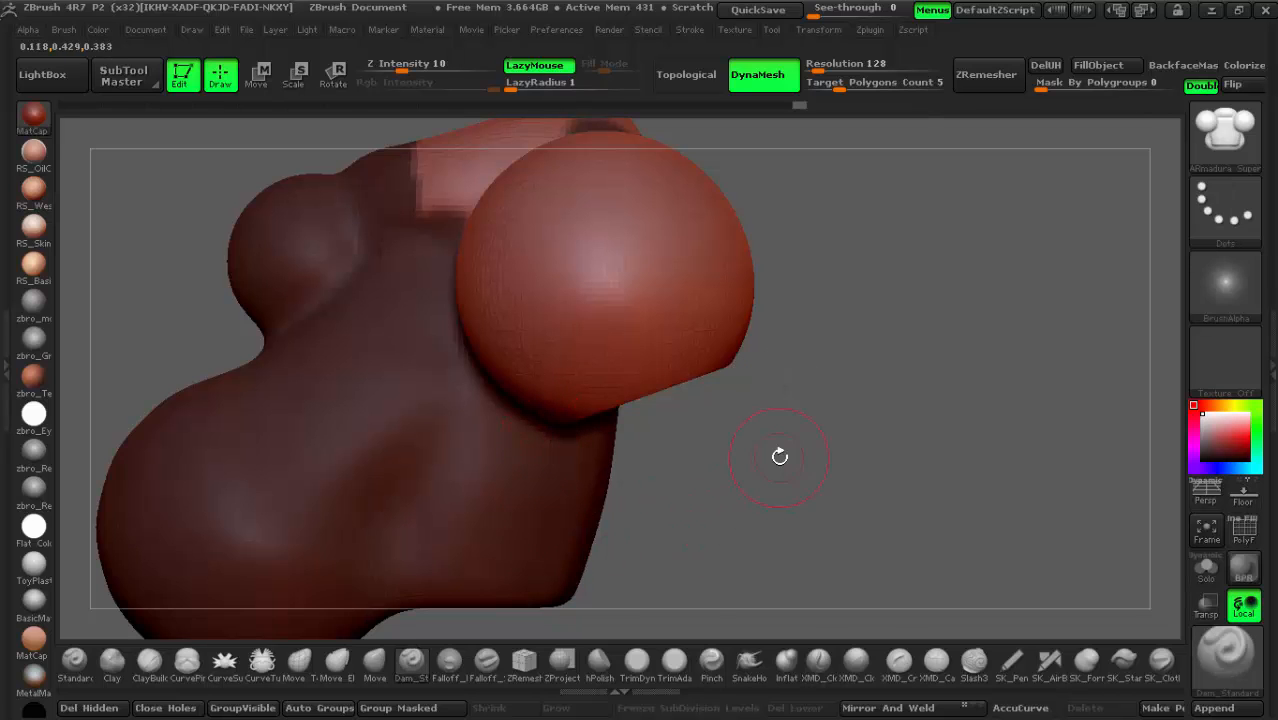
{"action": "left_click_drag", "start_coordinate": [779, 454], "coordinate": [436, 458]}
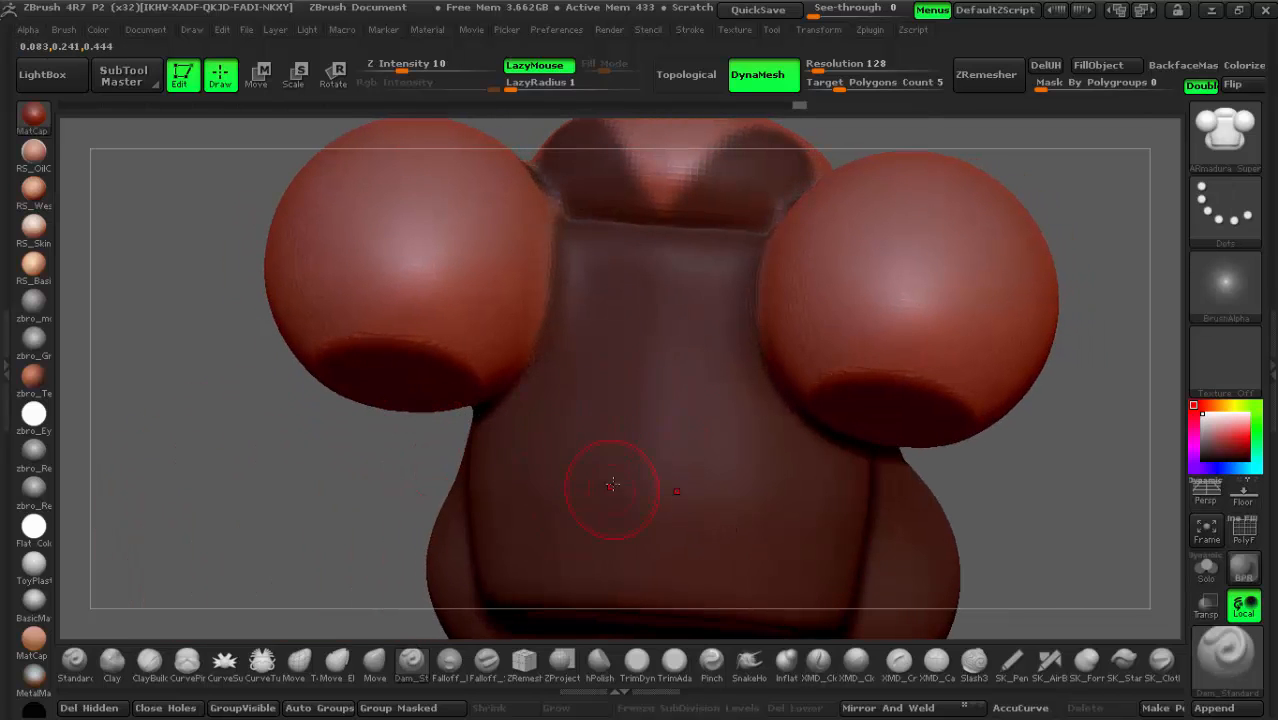
{"action": "left_click_drag", "start_coordinate": [612, 485], "coordinate": [632, 396]}
{"action": "left_click_drag", "start_coordinate": [400, 480], "coordinate": [840, 445]}
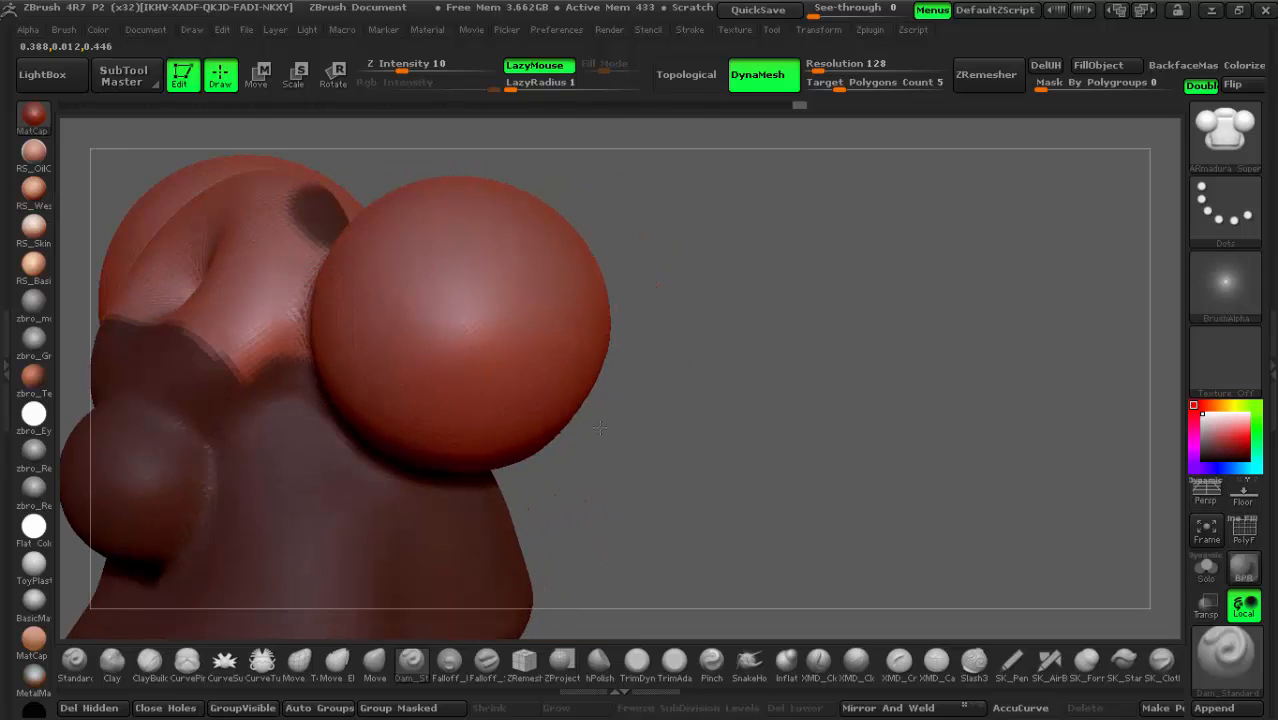
Step: Clear the mask from the torso and return to the side view
{"action": "left_click_drag", "start_coordinate": [813, 354], "coordinate": [750, 467], "text": "ctrl"}
{"action": "left_click_drag", "start_coordinate": [660, 486], "coordinate": [740, 438], "text": "shift"}
{"action": "left_click_drag", "start_coordinate": [773, 380], "coordinate": [582, 420]}
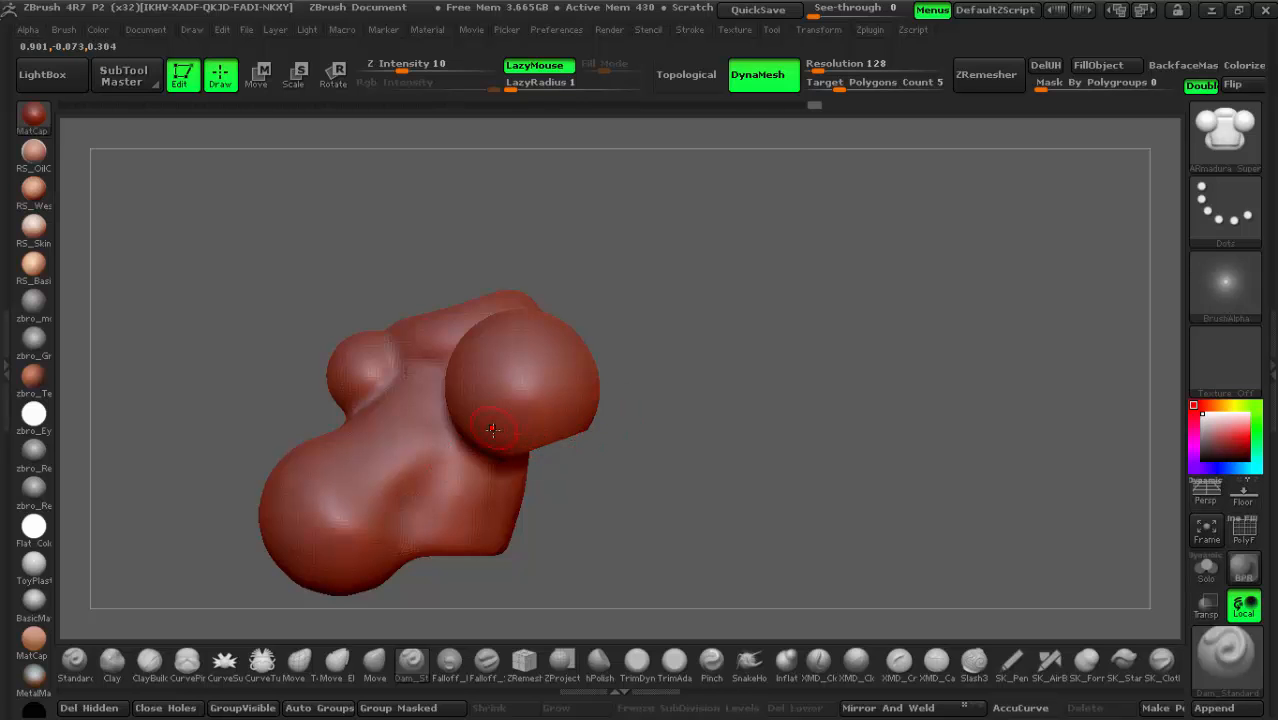
Step: Carve the seam between the front of the neck ring and the chest with the Dam_Standard brush
{"action": "left_click_drag", "start_coordinate": [493, 429], "coordinate": [590, 478]}
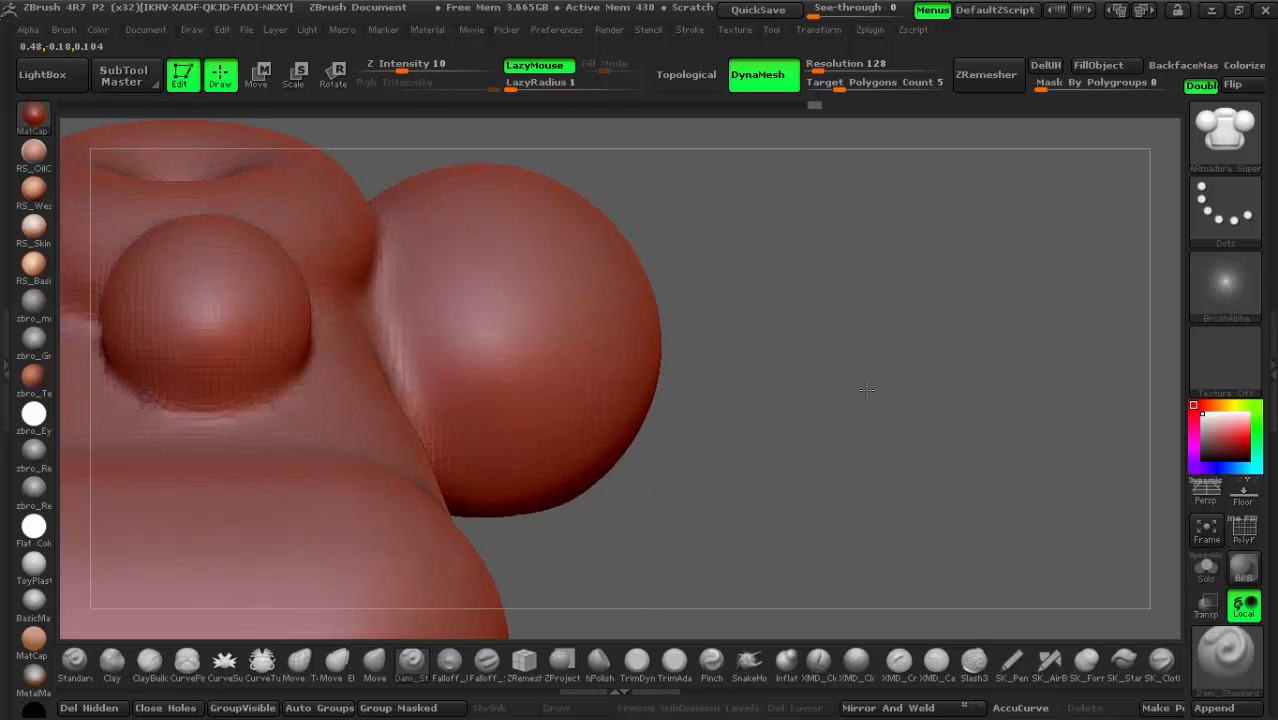
{"action": "right_click_drag", "start_coordinate": [867, 390], "coordinate": [1277, 398], "text": "alt"}
{"action": "right_click_drag", "start_coordinate": [610, 385], "coordinate": [700, 371]}
{"action": "right_click_drag", "start_coordinate": [550, 274], "coordinate": [658, 384], "text": "alt"}
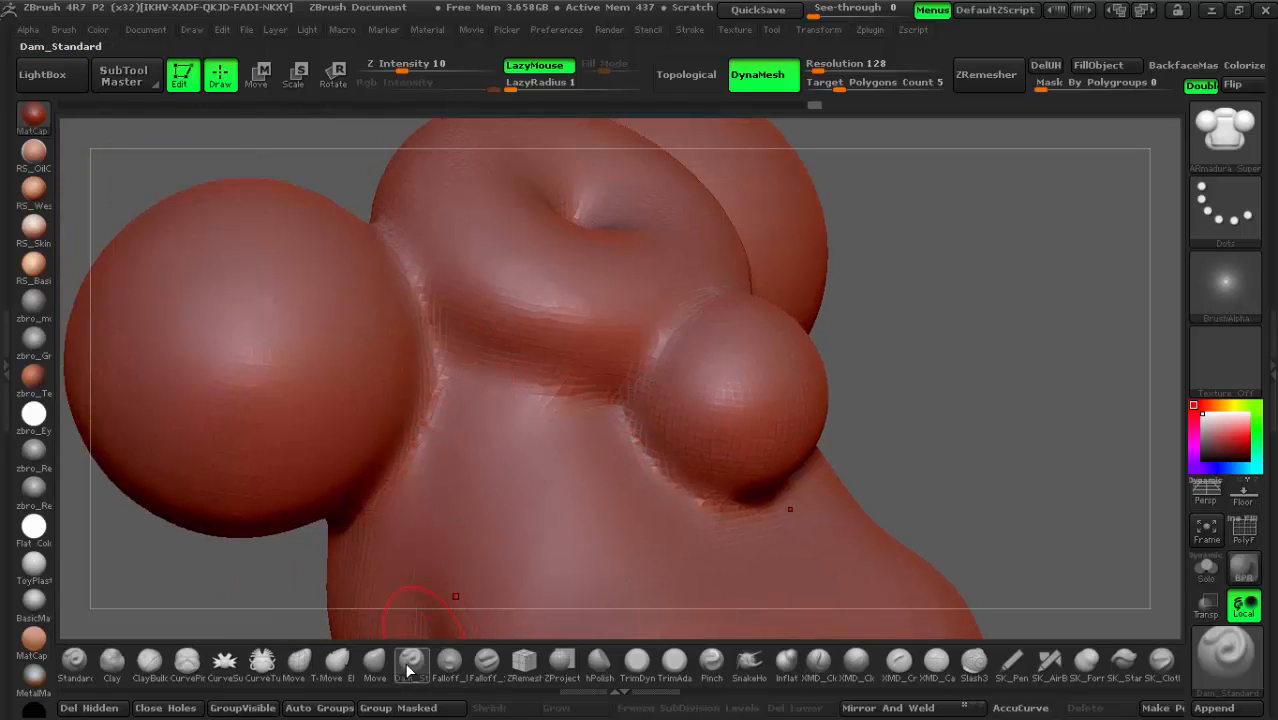
{"action": "key", "text": "b"}
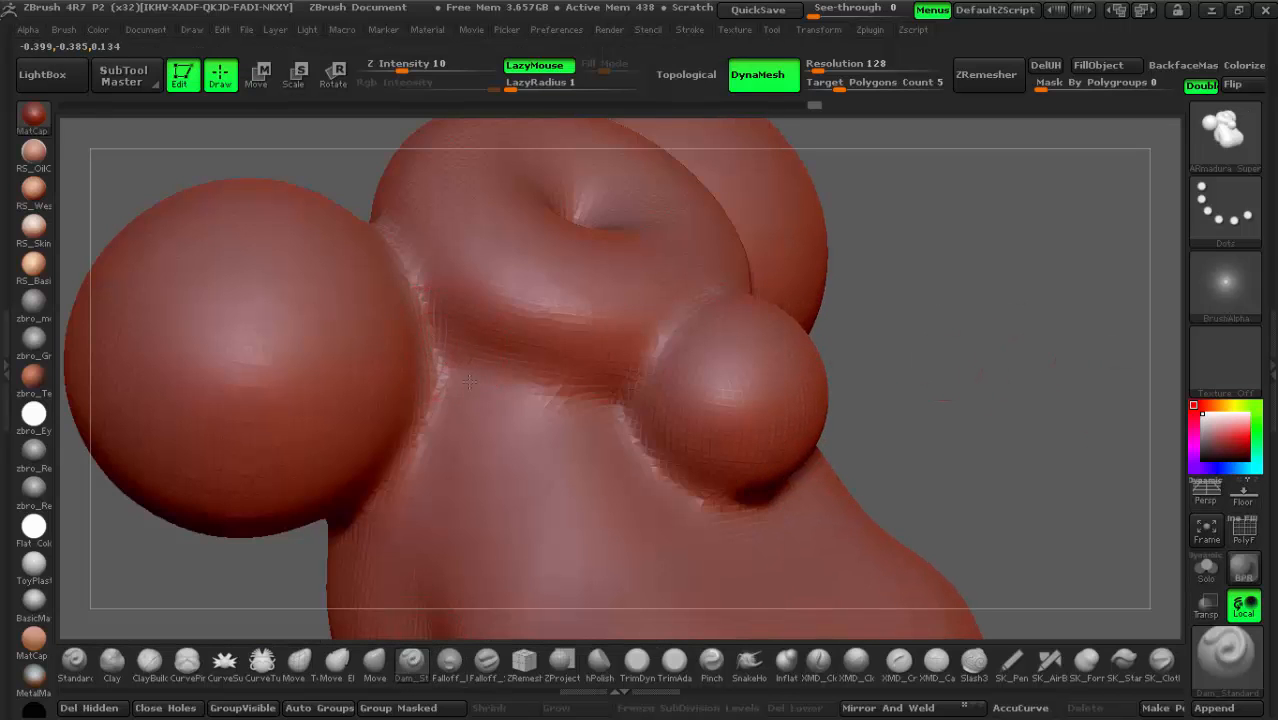
{"action": "left_click_drag", "start_coordinate": [458, 350], "coordinate": [551, 391]}
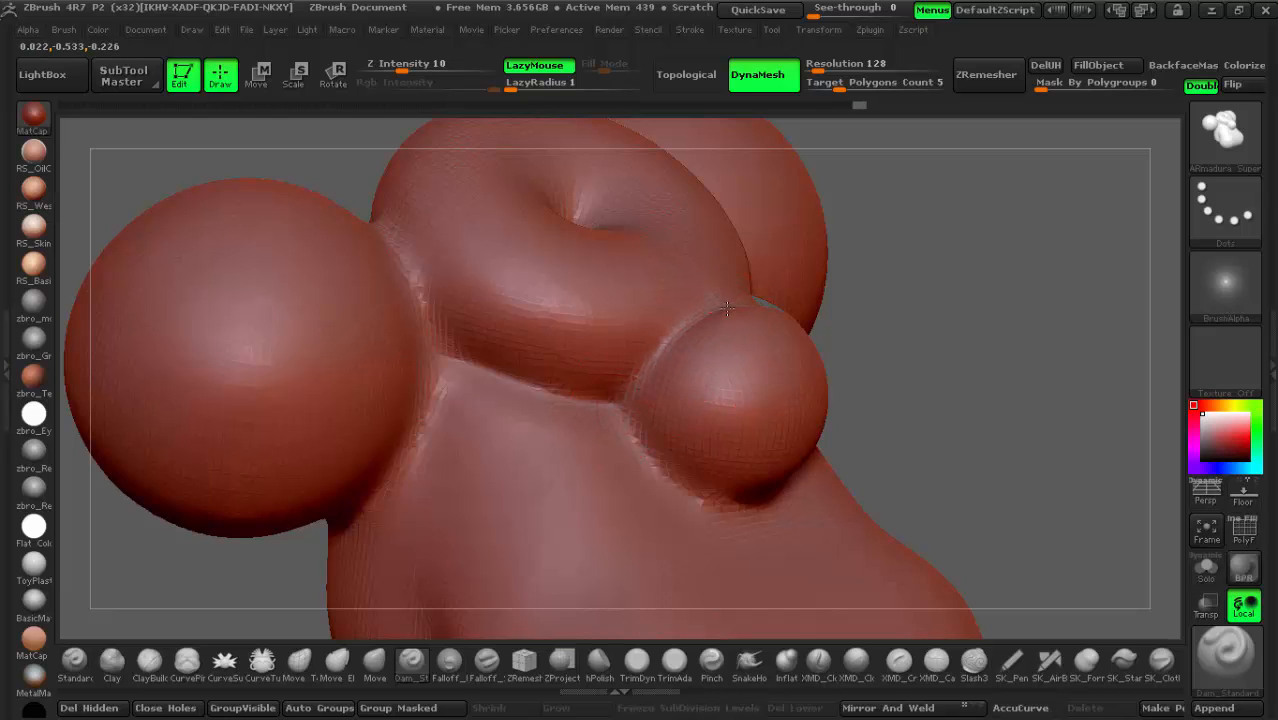
Step: Carve the crease where the bell sphere meets the neck ring with the Dam_Standard brush
{"action": "left_click_drag", "start_coordinate": [950, 308], "coordinate": [660, 304]}
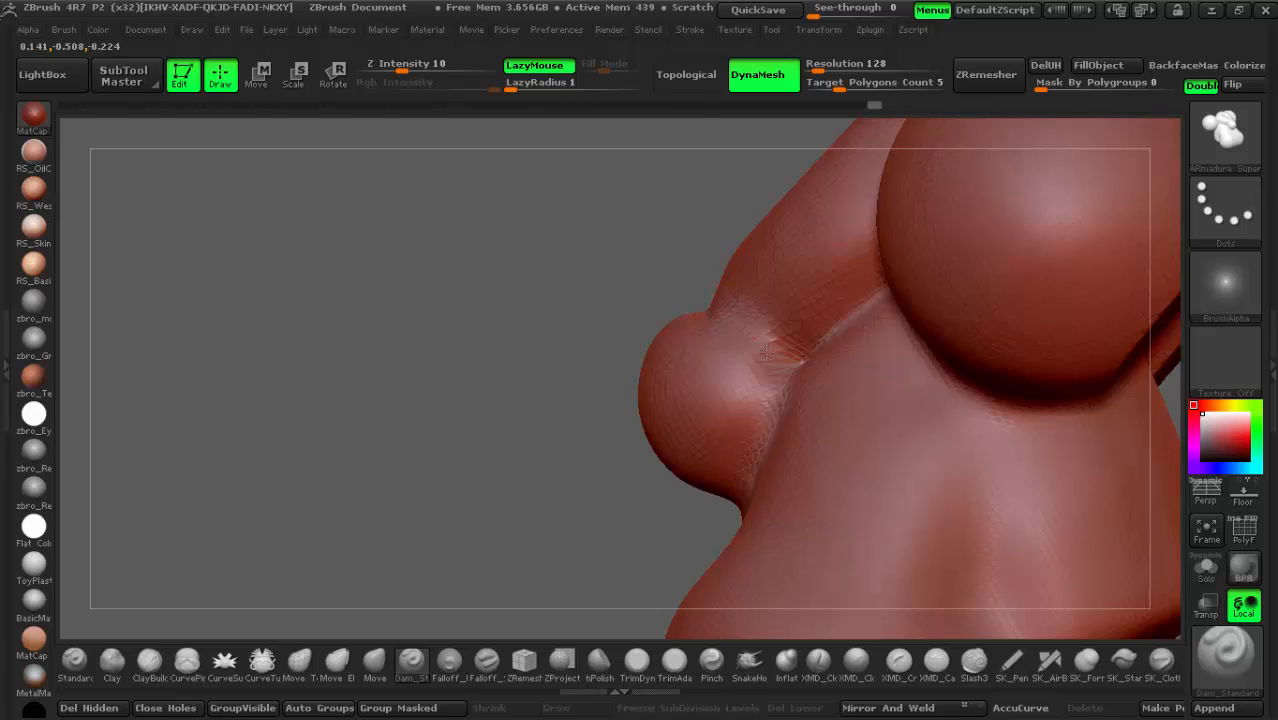
{"action": "left_click_drag", "start_coordinate": [766, 352], "coordinate": [716, 308]}
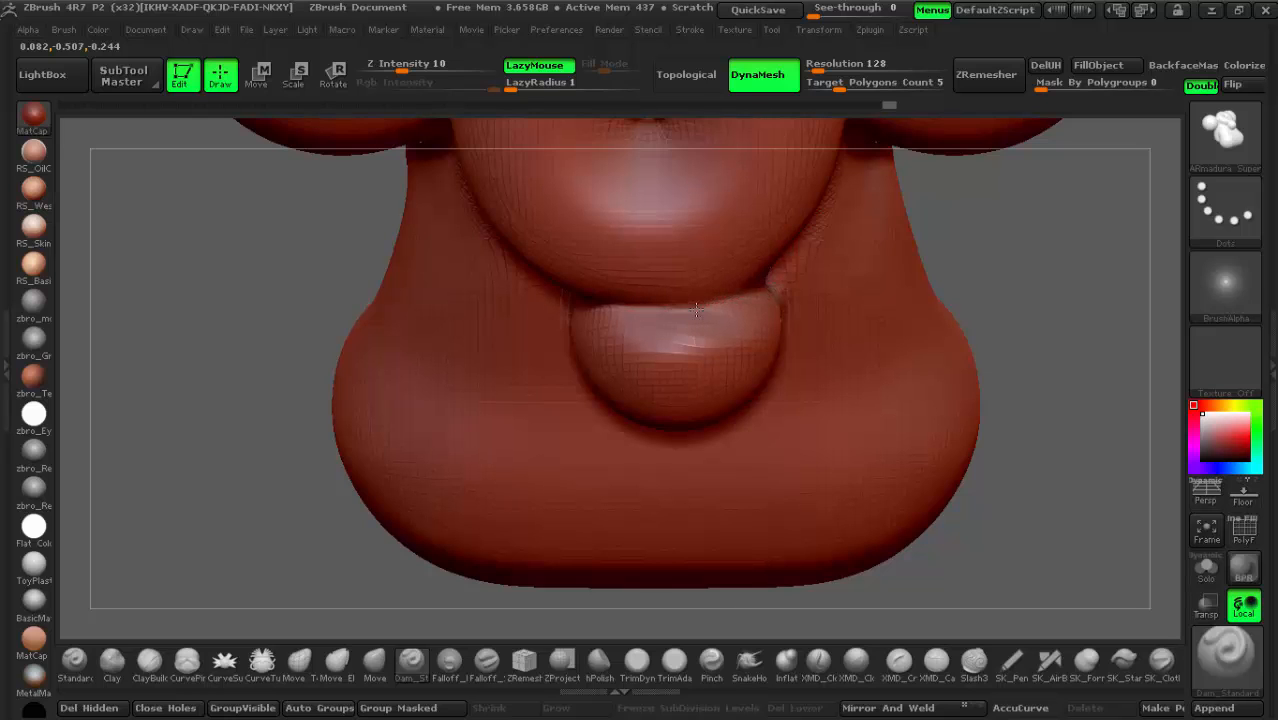
{"action": "left_click_drag", "start_coordinate": [761, 284], "coordinate": [776, 290]}
{"action": "mouse_move", "coordinate": [817, 256]}
{"action": "right_mouse_down"}
{"action": "mouse_move", "coordinate": [817, 204]}
{"action": "mouse_move", "coordinate": [806, 266]}
{"action": "right_mouse_up"}
Step: Minimize ZBrush and examine the whole space kitty reference sheet
{"action": "left_click", "coordinate": [1209, 10]}
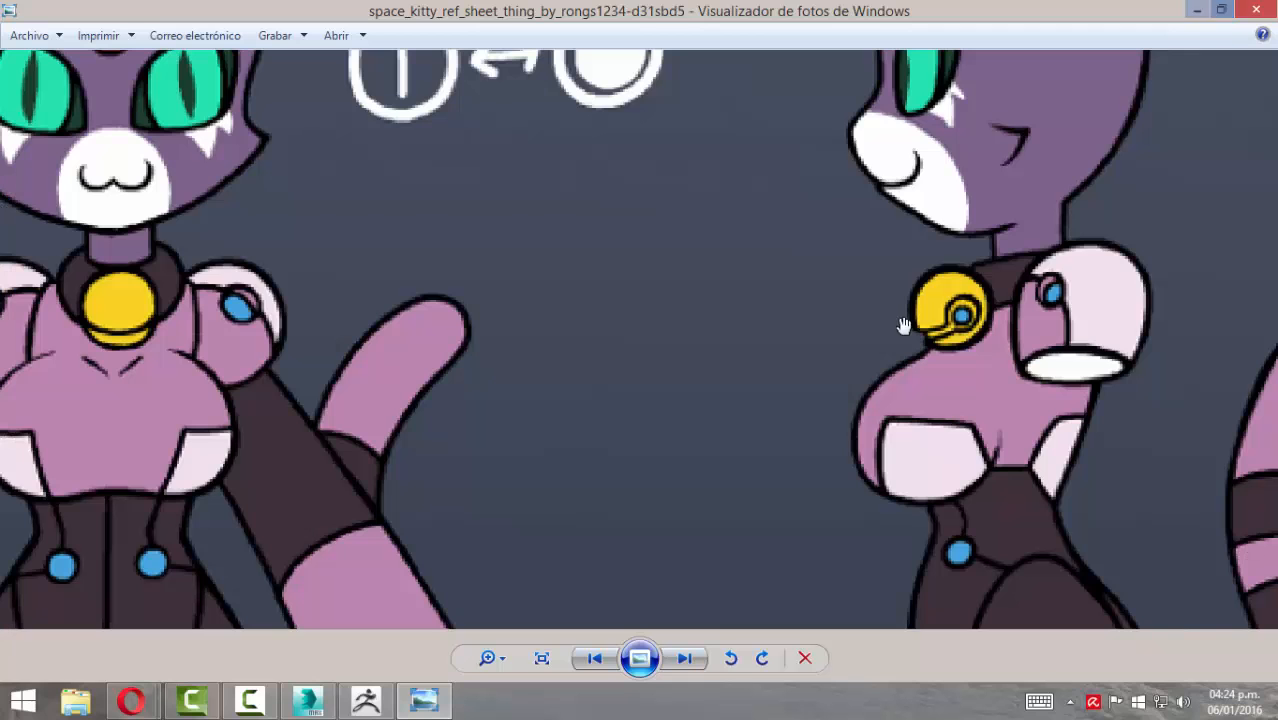
{"action": "scroll", "coordinate": [635, 386], "scroll_direction": "down", "scroll_amount": 5}
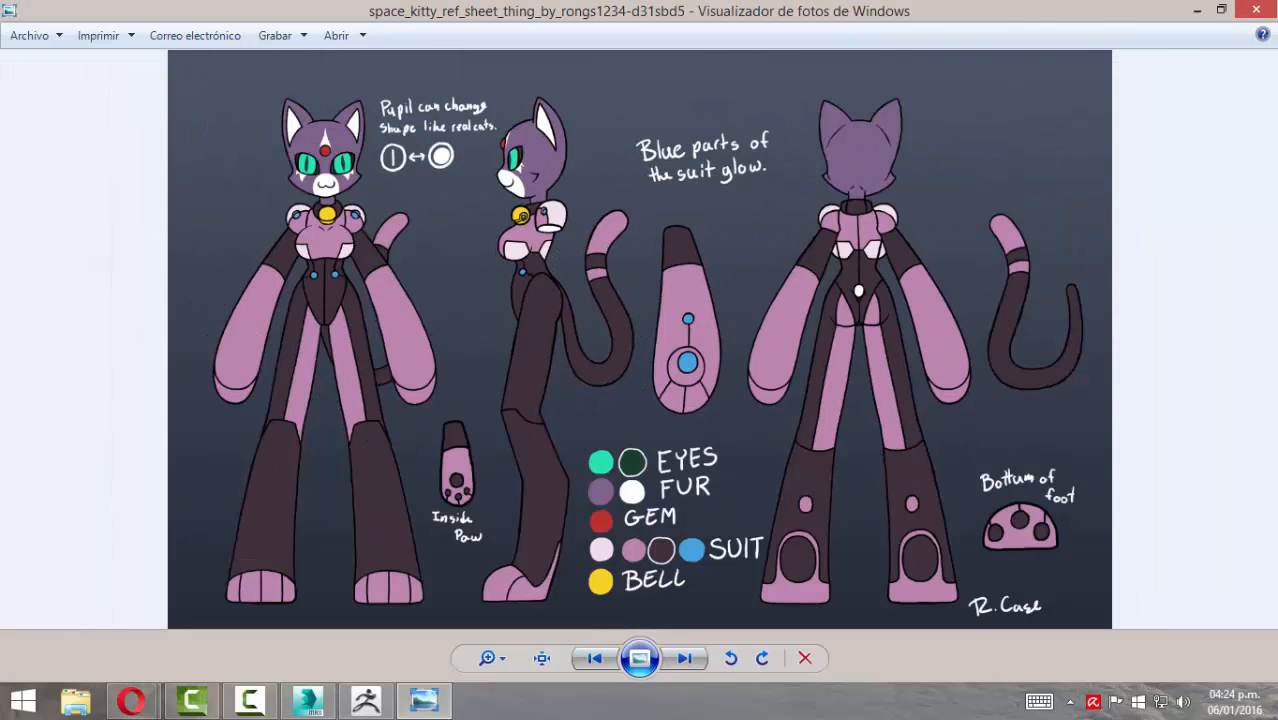
Step: Switch to 3ds Max and select the chest capsule in the maximized front view
{"action": "left_click", "coordinate": [308, 700]}
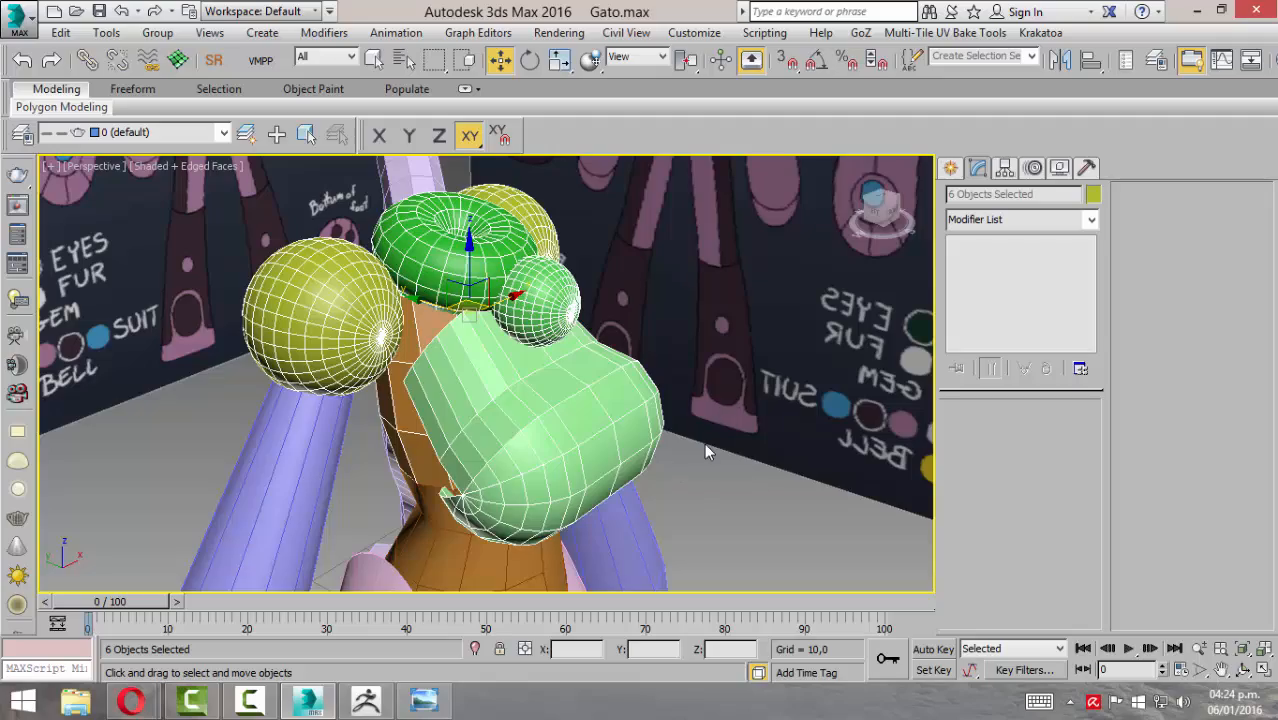
{"action": "middle_click_drag", "start_coordinate": [706, 452], "coordinate": [693, 406], "text": "alt"}
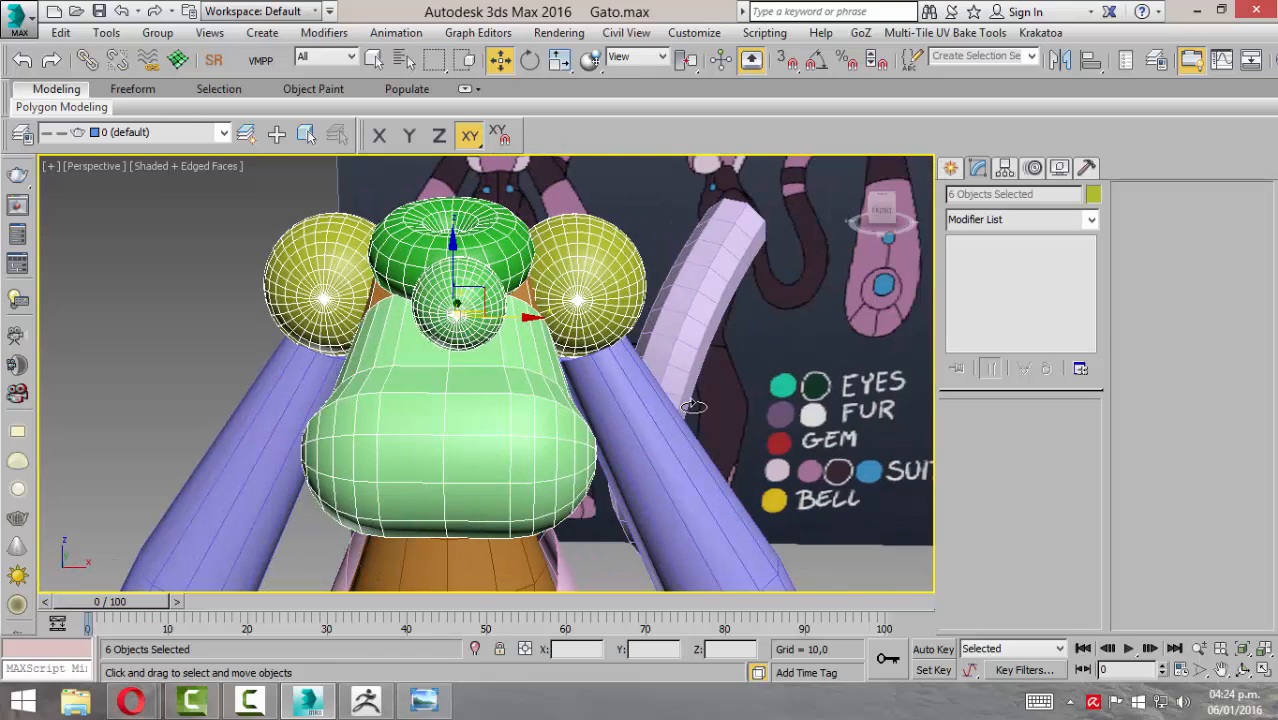
{"action": "key", "text": "alt+w"}
{"action": "key", "text": "alt+w"}
{"action": "scroll", "coordinate": [536, 322], "scroll_direction": "up", "scroll_amount": 4}
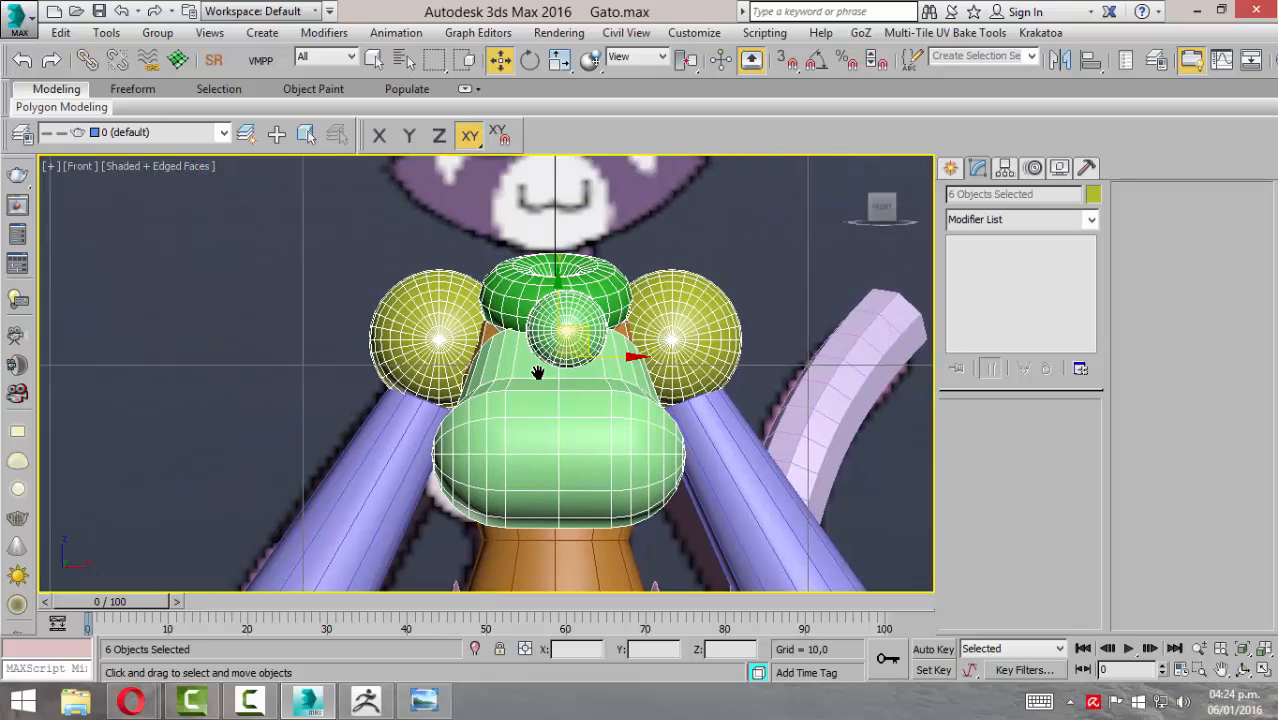
{"action": "left_click", "coordinate": [561, 377]}
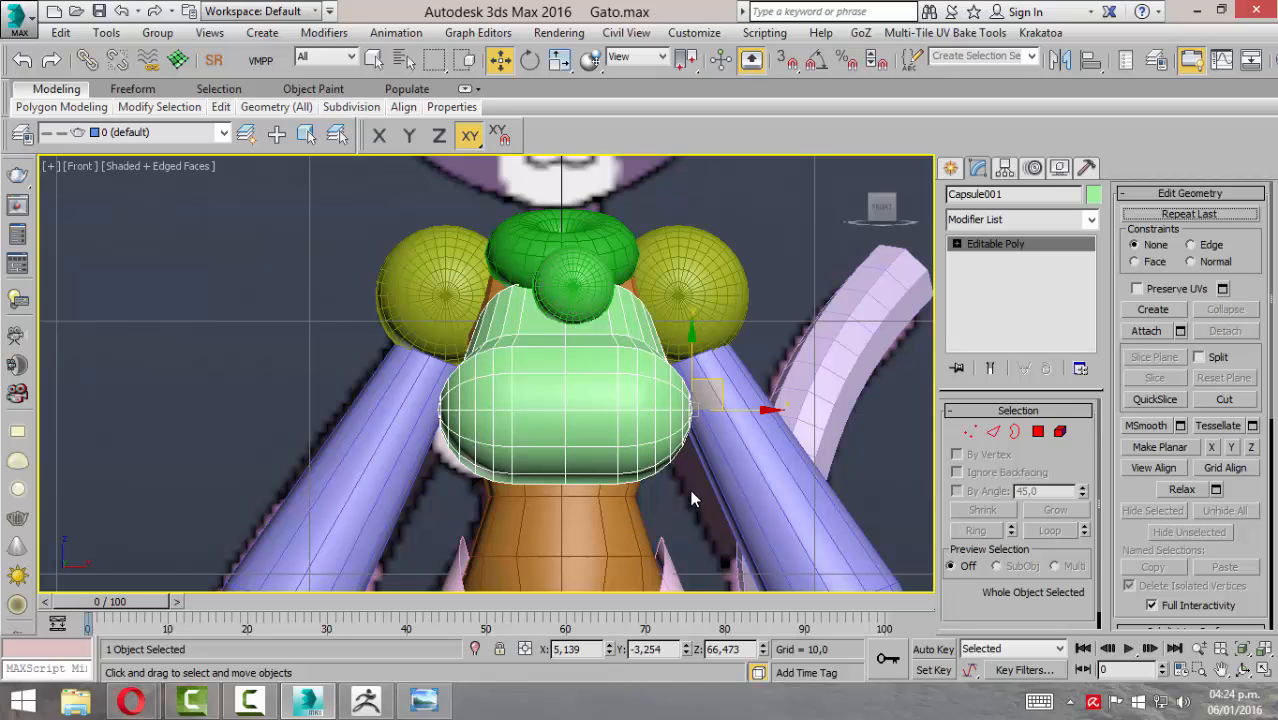
Step: Center the chest capsule's pivot on the object and reset its X position to 0
{"action": "left_click", "coordinate": [1005, 168]}
{"action": "left_click", "coordinate": [1017, 289]}
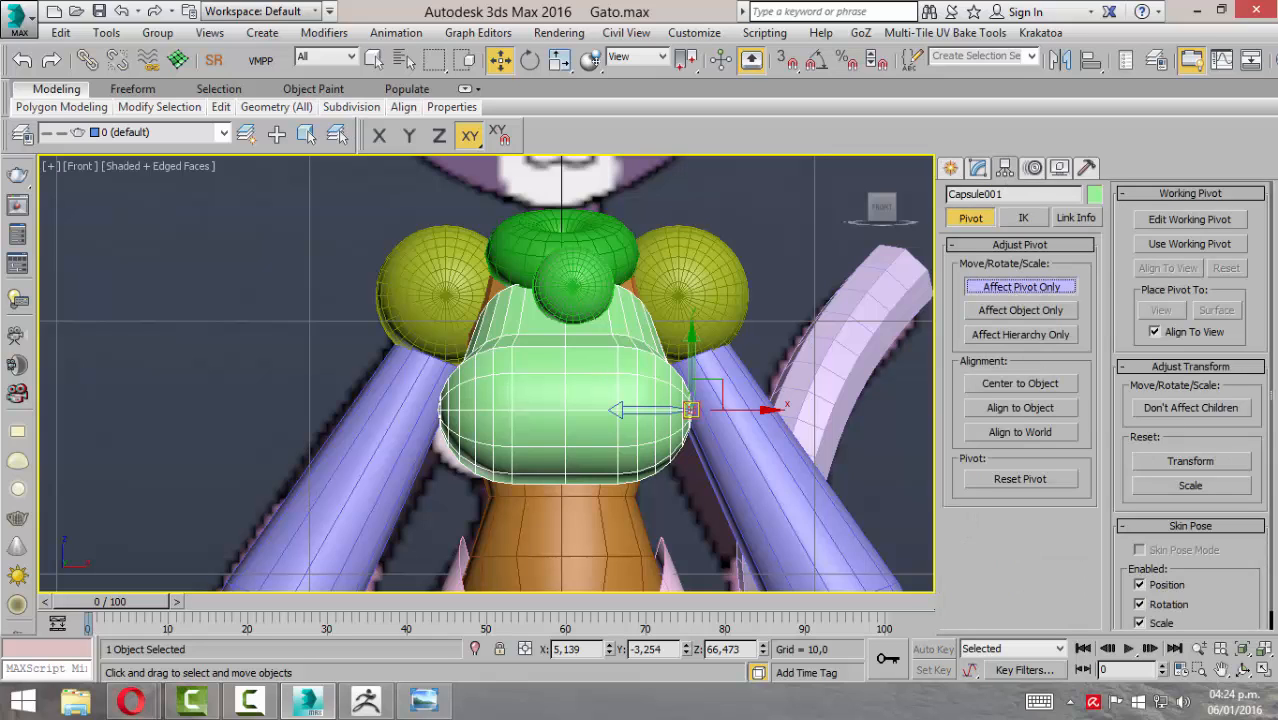
{"action": "left_click", "coordinate": [1044, 388]}
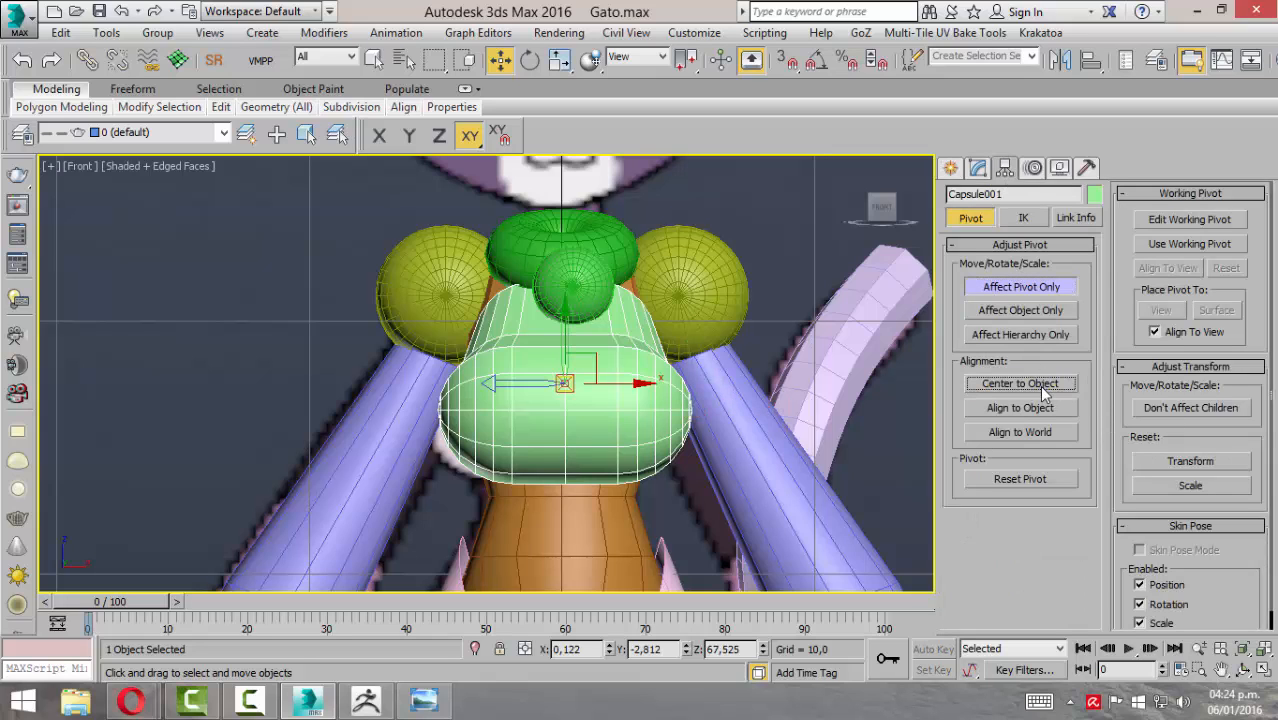
{"action": "left_click", "coordinate": [990, 285]}
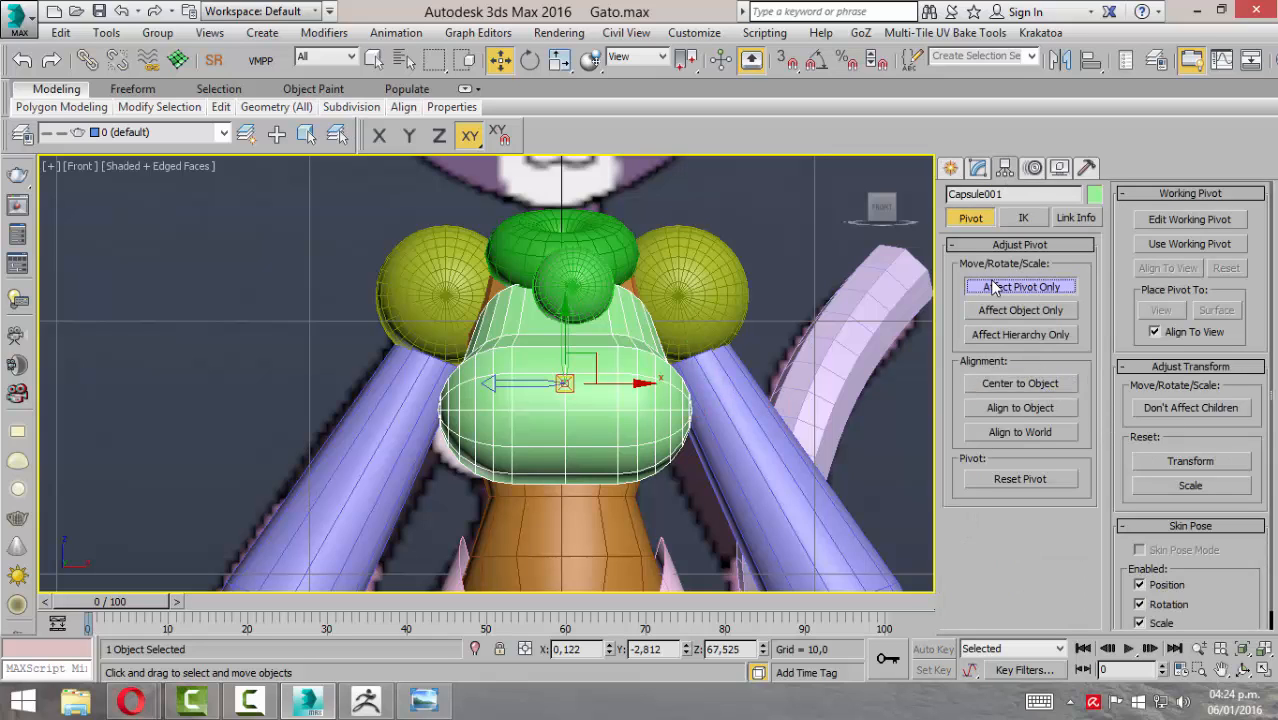
{"action": "right_click", "coordinate": [609, 650]}
Step: Center the bell sphere's pivot on the object and set the sphere's X position to 0
{"action": "left_click", "coordinate": [593, 286]}
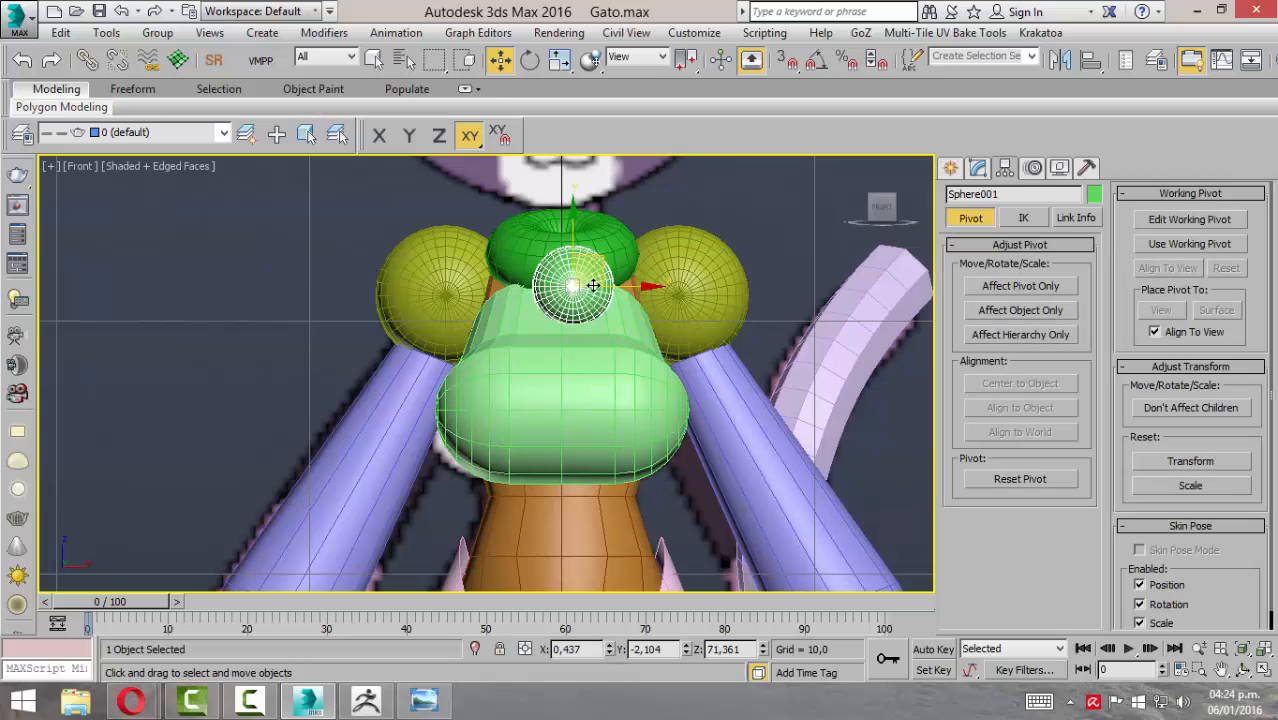
{"action": "left_click", "coordinate": [977, 167]}
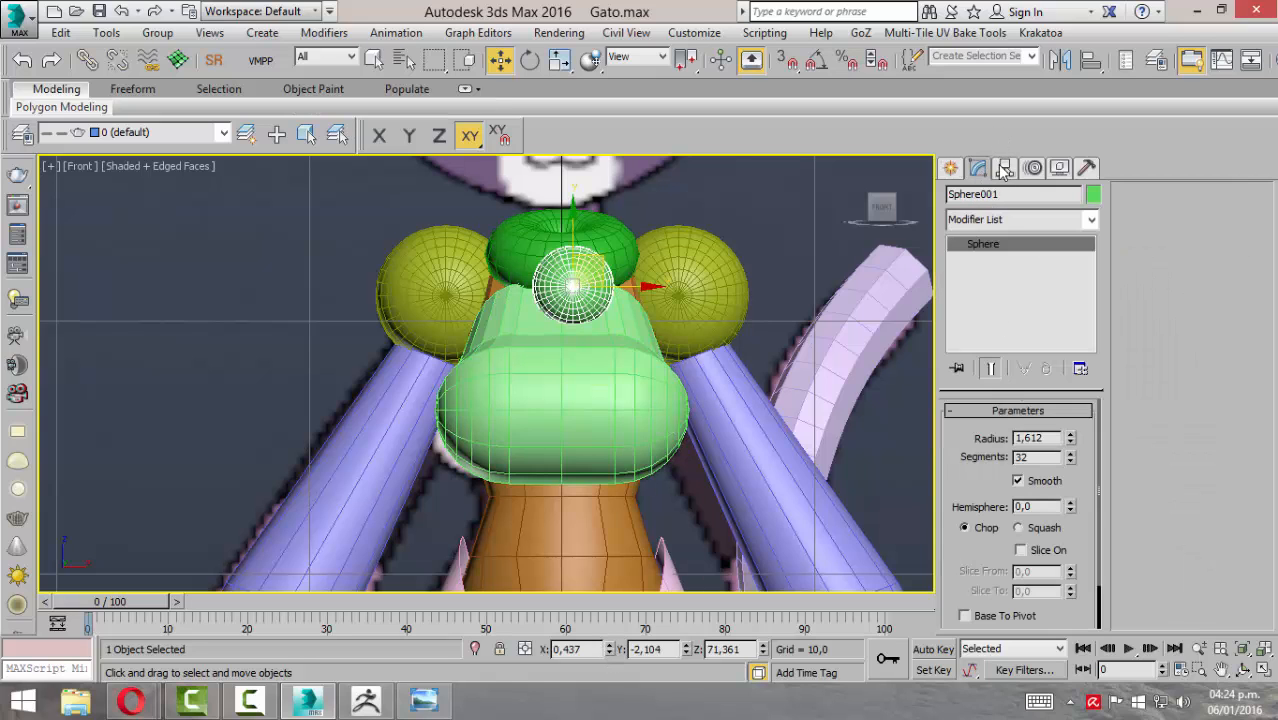
{"action": "left_click", "coordinate": [1005, 168]}
{"action": "left_click", "coordinate": [1021, 287]}
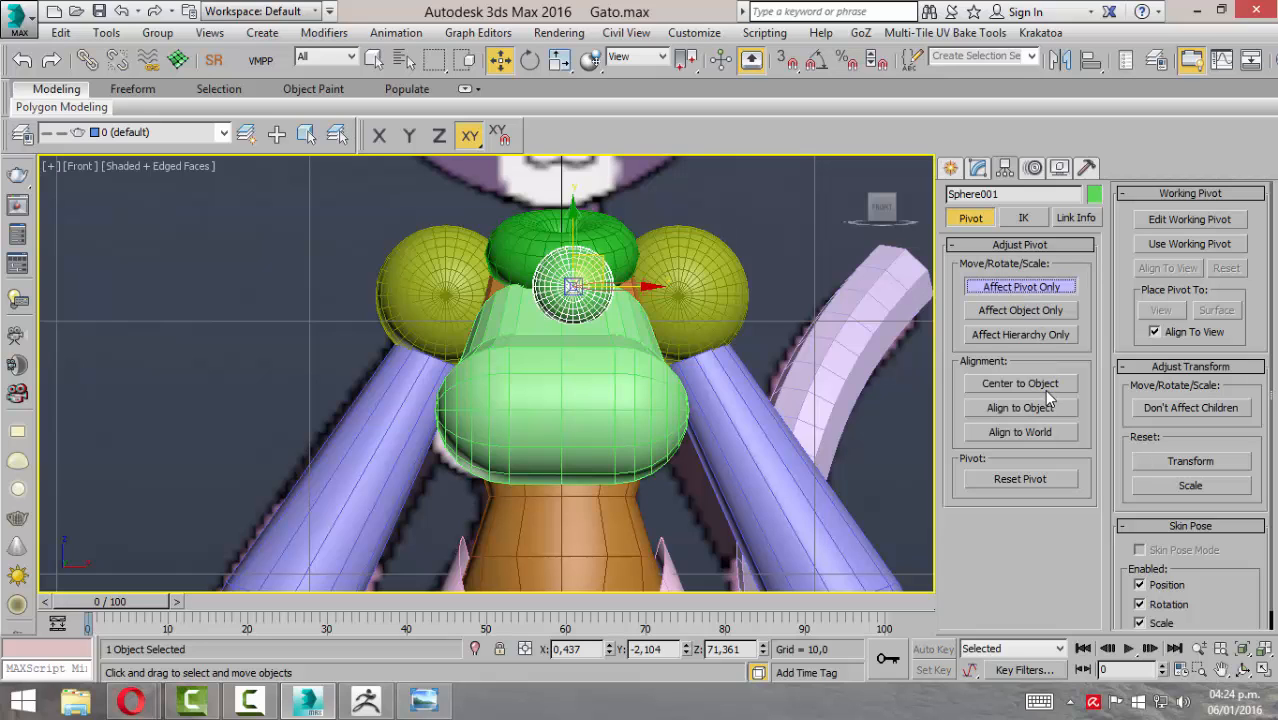
{"action": "left_click", "coordinate": [1037, 383]}
{"action": "left_click", "coordinate": [1016, 289]}
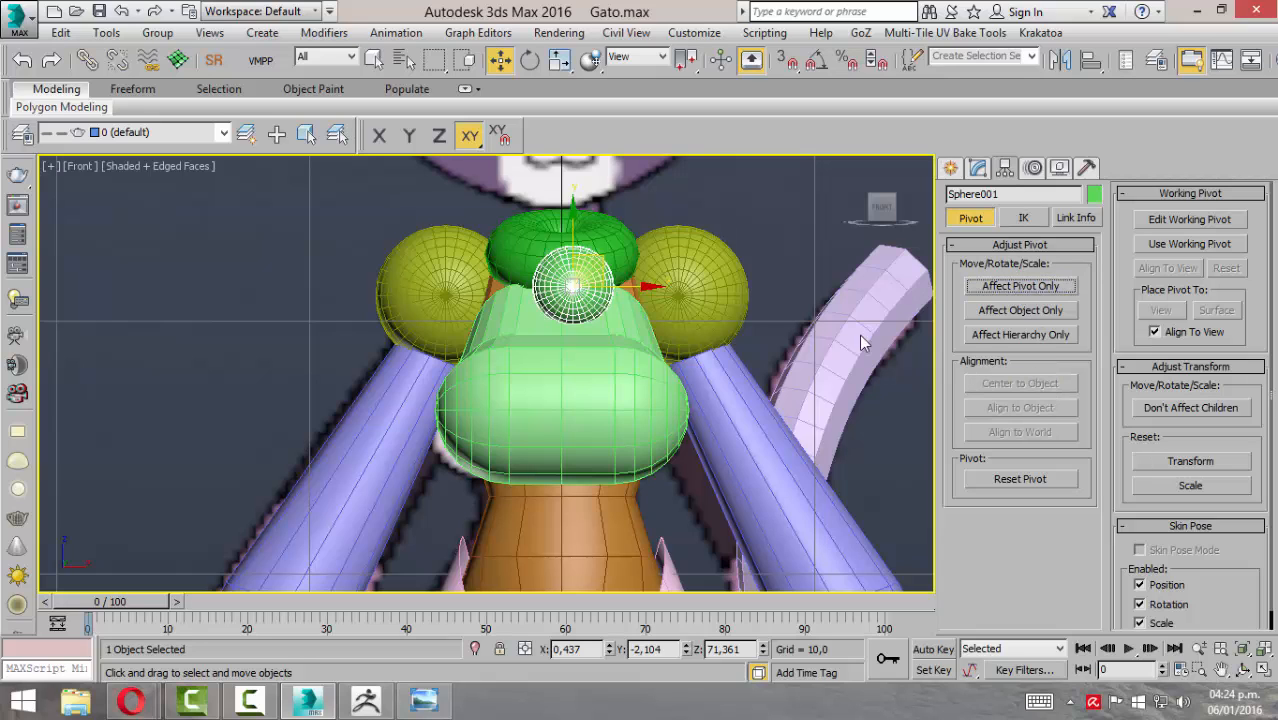
{"action": "right_click", "coordinate": [609, 651]}
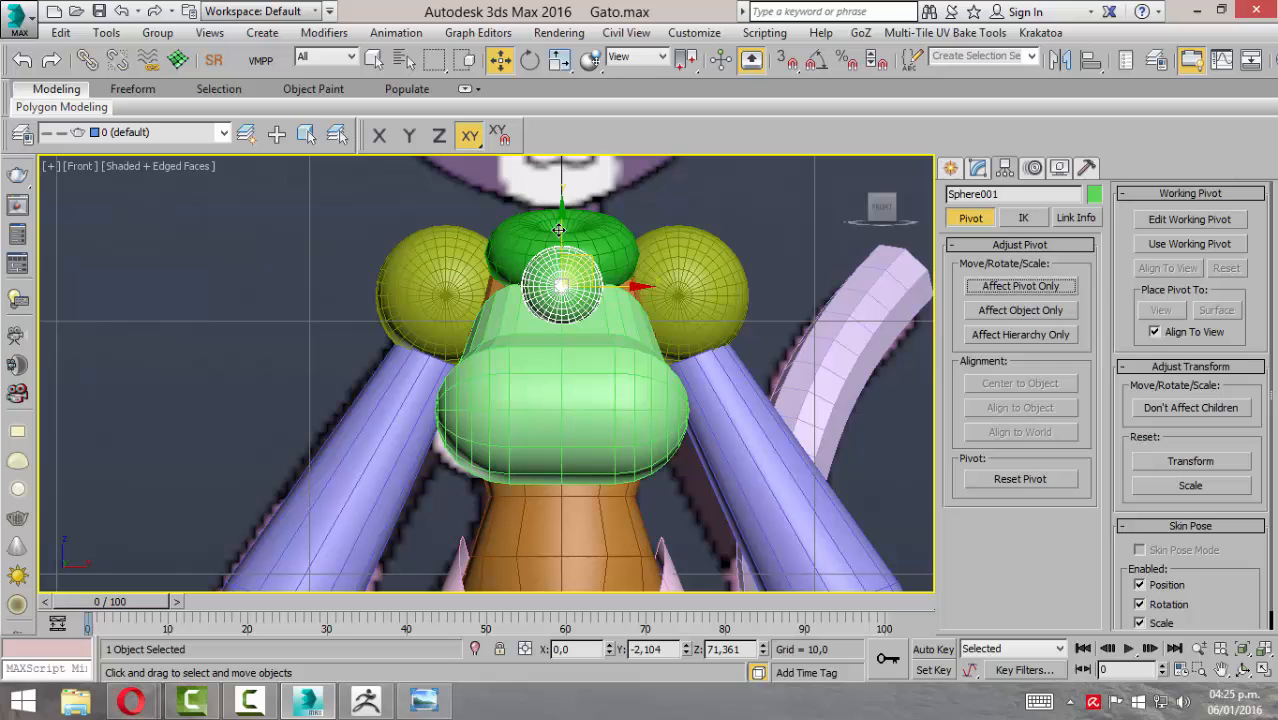
Step: Select the neck ring to check its X position against the body's centre line
{"action": "left_click", "coordinate": [607, 247]}
{"action": "scroll", "coordinate": [517, 354], "scroll_direction": "down", "scroll_amount": 5}
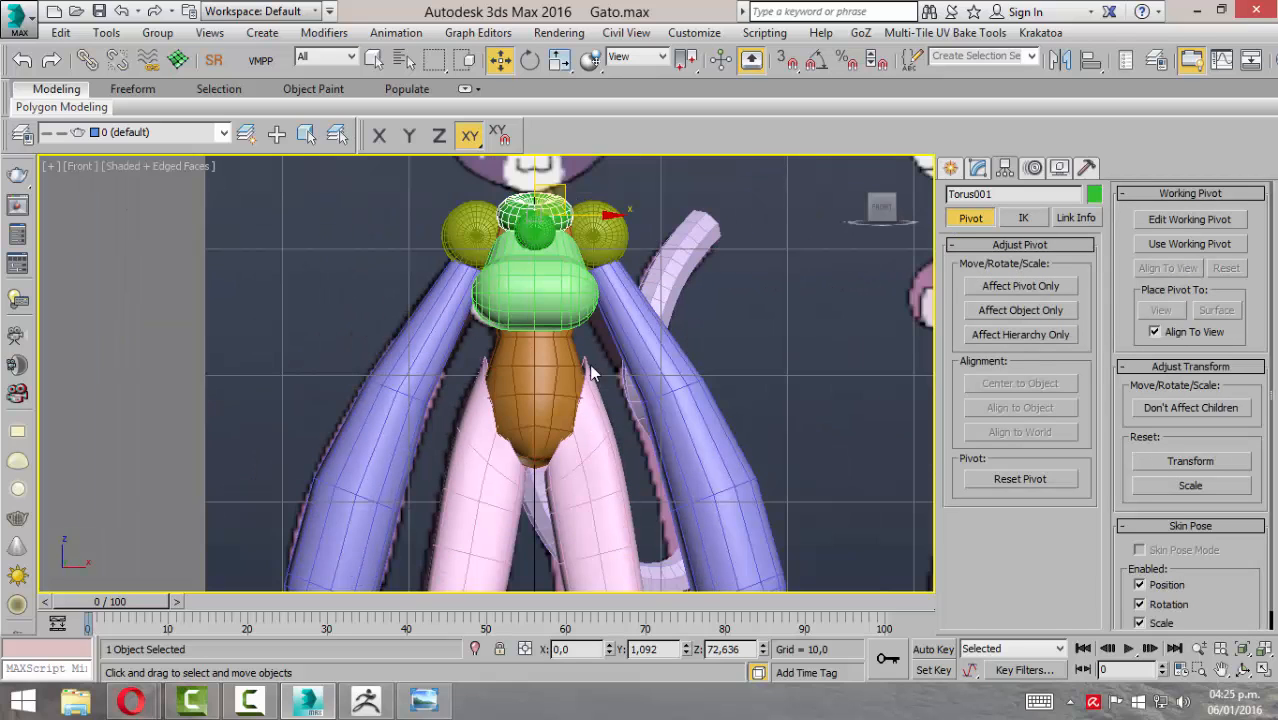
{"action": "scroll", "coordinate": [613, 516], "scroll_direction": "up", "scroll_amount": 2}
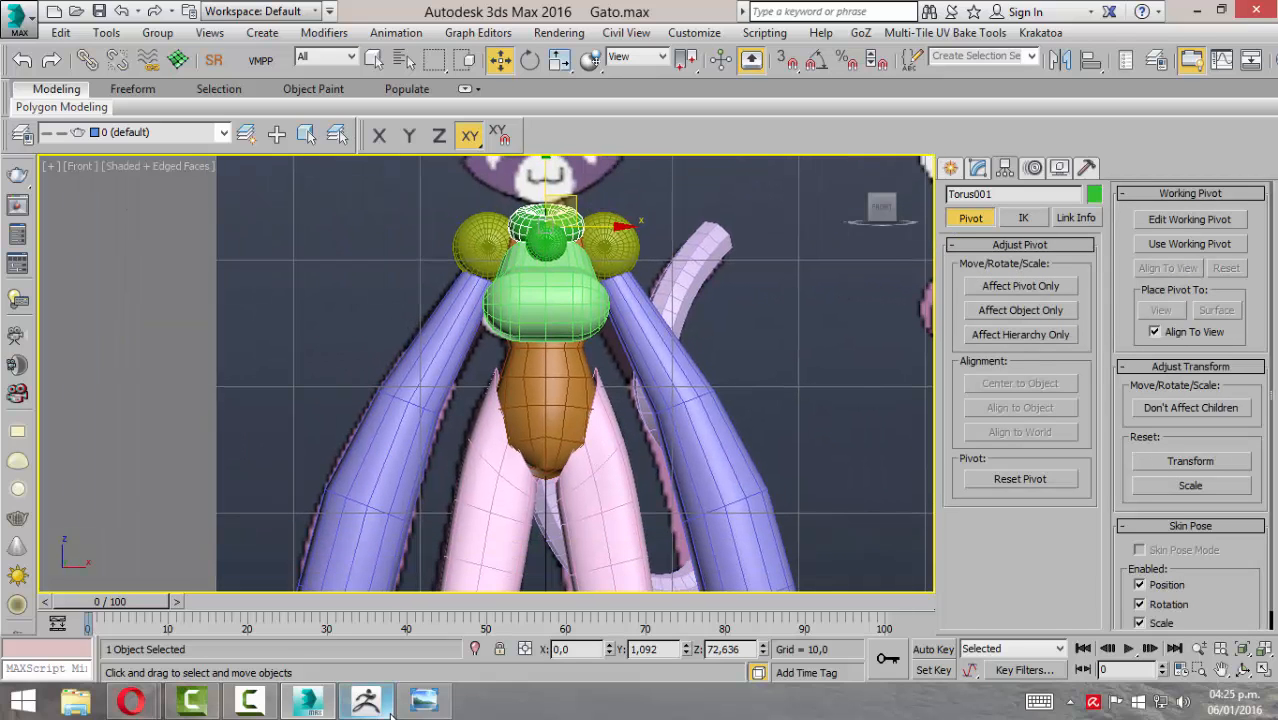
Step: Switch to ZBrush and examine the upper armour's neck ring, bell and chest from the front
{"action": "left_click", "coordinate": [388, 706]}
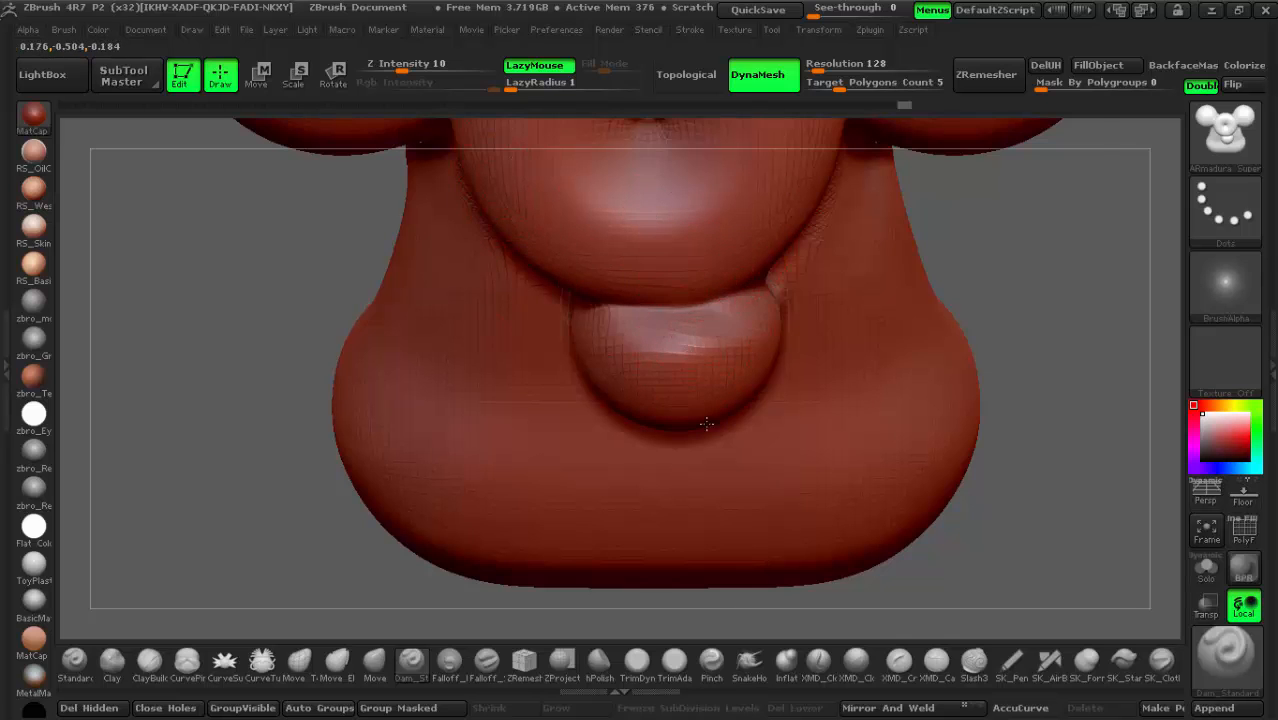
{"action": "right_click_drag", "start_coordinate": [752, 310], "coordinate": [726, 280], "text": "alt"}
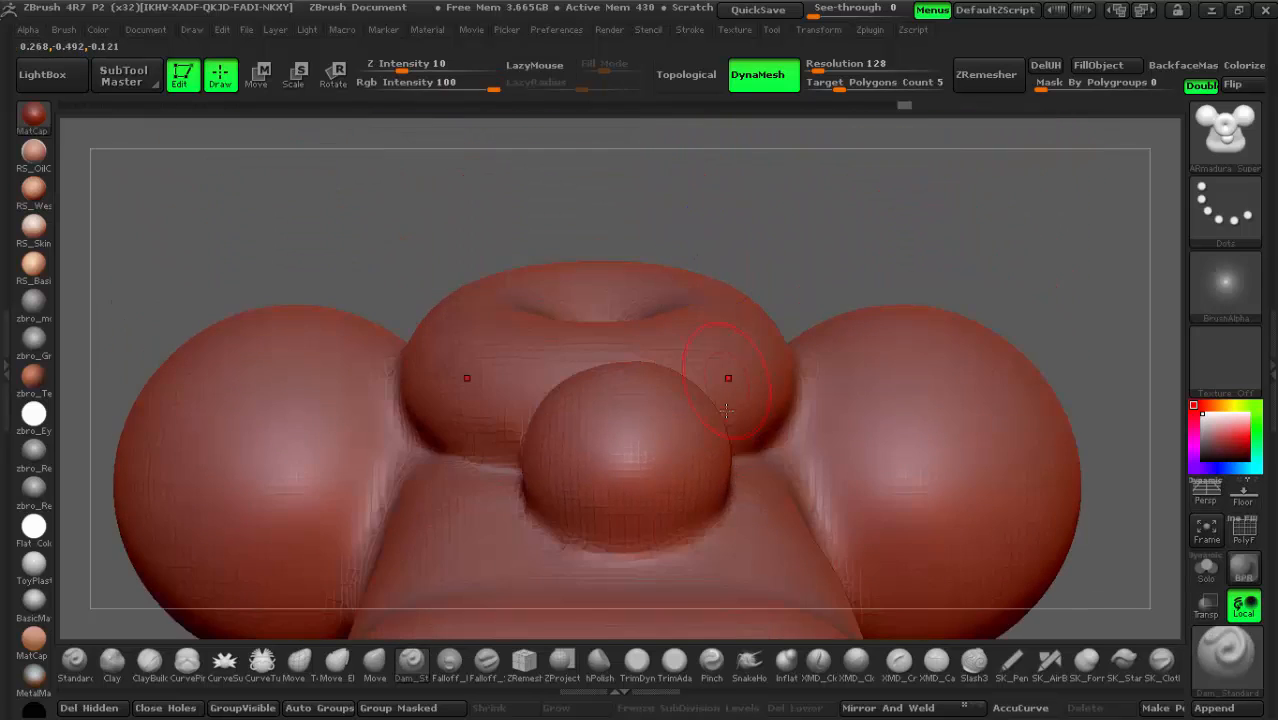
{"action": "right_click_drag", "start_coordinate": [726, 411], "coordinate": [696, 288], "text": "ctrl"}
{"action": "right_click_drag", "start_coordinate": [718, 446], "coordinate": [656, 340], "text": "alt"}
{"action": "mouse_move", "coordinate": [230, 340]}
{"action": "right_mouse_down"}
{"action": "mouse_move", "coordinate": [345, 358]}
{"action": "mouse_move", "coordinate": [232, 342]}
{"action": "right_mouse_up"}
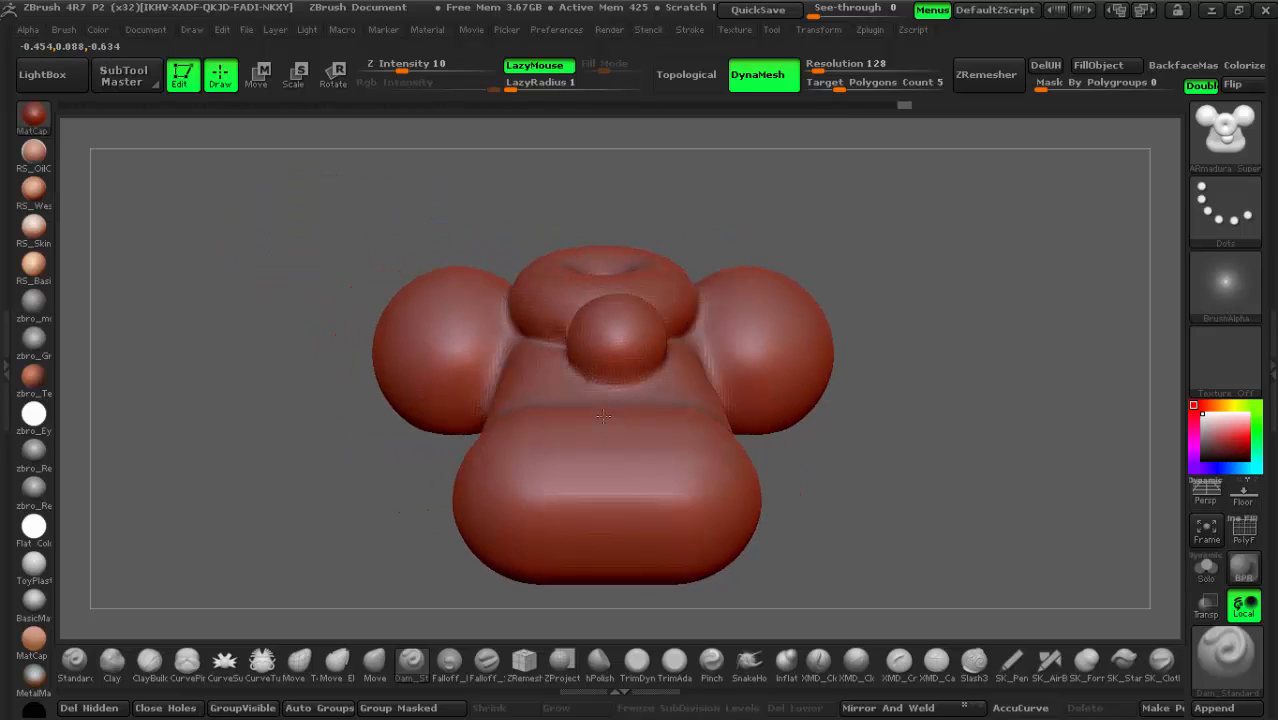
Step: Return to 3ds Max and examine the legs on the reference sheet in the maximized perspective view
{"action": "left_click", "coordinate": [1214, 12]}
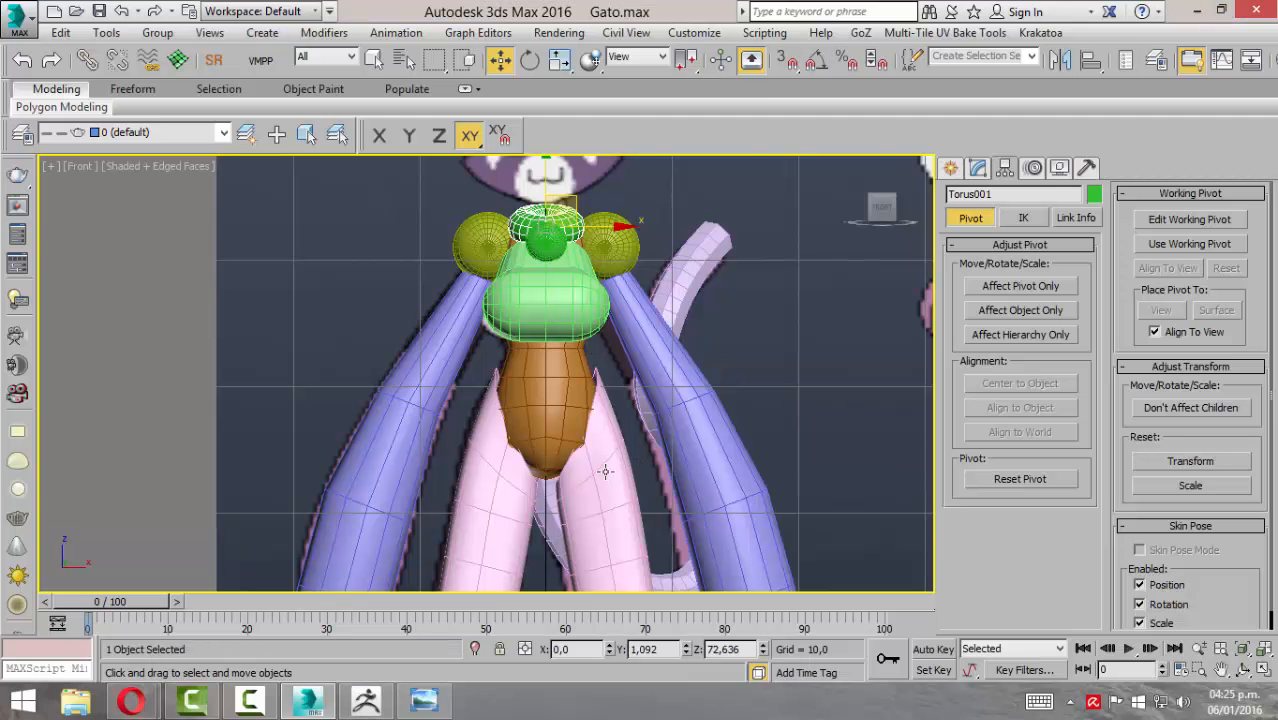
{"action": "key", "text": "alt+w"}
{"action": "middle_click_drag", "start_coordinate": [333, 516], "coordinate": [331, 431]}
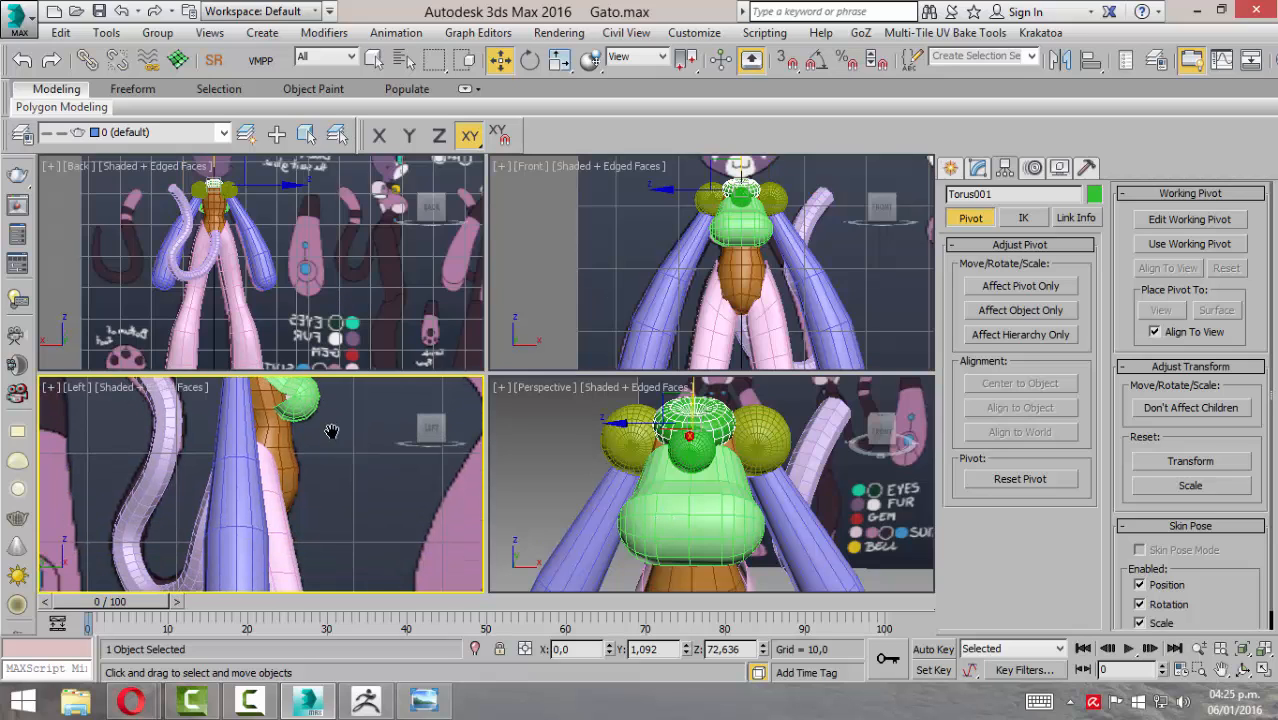
{"action": "middle_click", "coordinate": [695, 459]}
{"action": "key", "text": "alt+w"}
{"action": "middle_click_drag", "start_coordinate": [450, 412], "coordinate": [457, 350]}
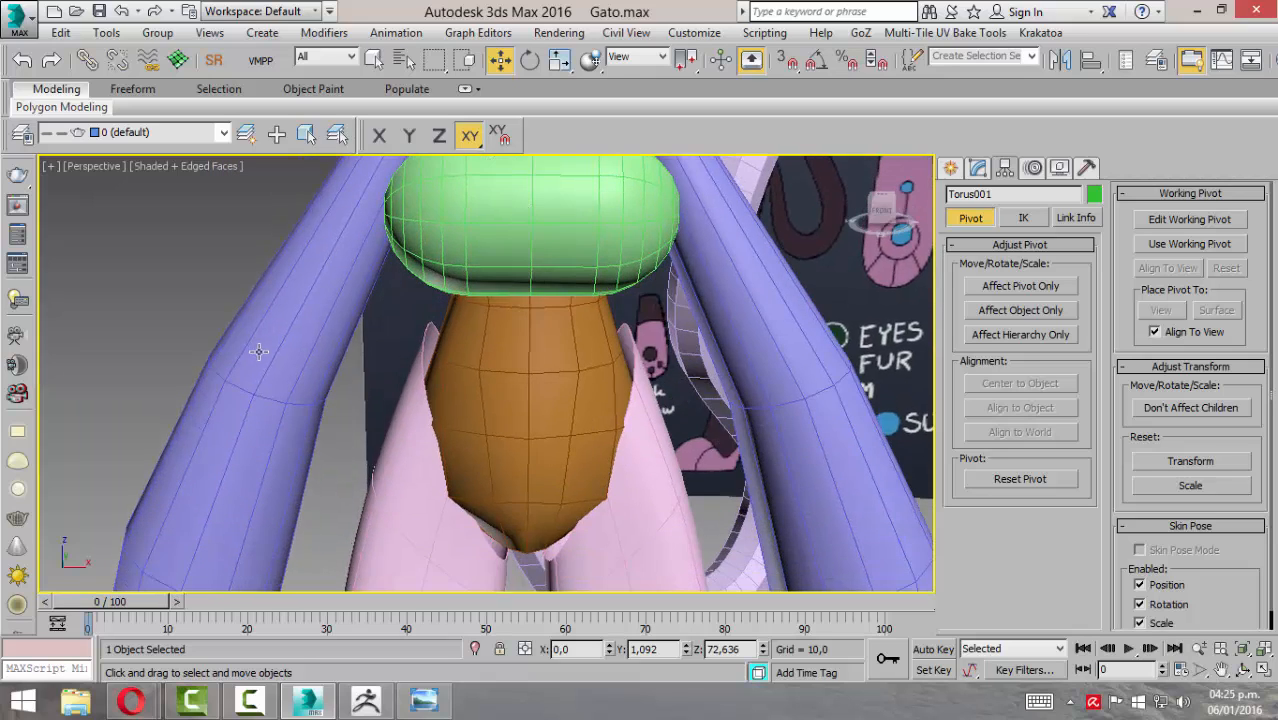
{"action": "middle_click_drag", "start_coordinate": [259, 350], "coordinate": [760, 345], "text": "alt"}
{"action": "scroll", "coordinate": [120, 372], "scroll_direction": "down", "scroll_amount": 3}
{"action": "scroll", "coordinate": [361, 280], "scroll_direction": "up", "scroll_amount": 2}
{"action": "middle_click_drag", "start_coordinate": [267, 271], "coordinate": [301, 270]}
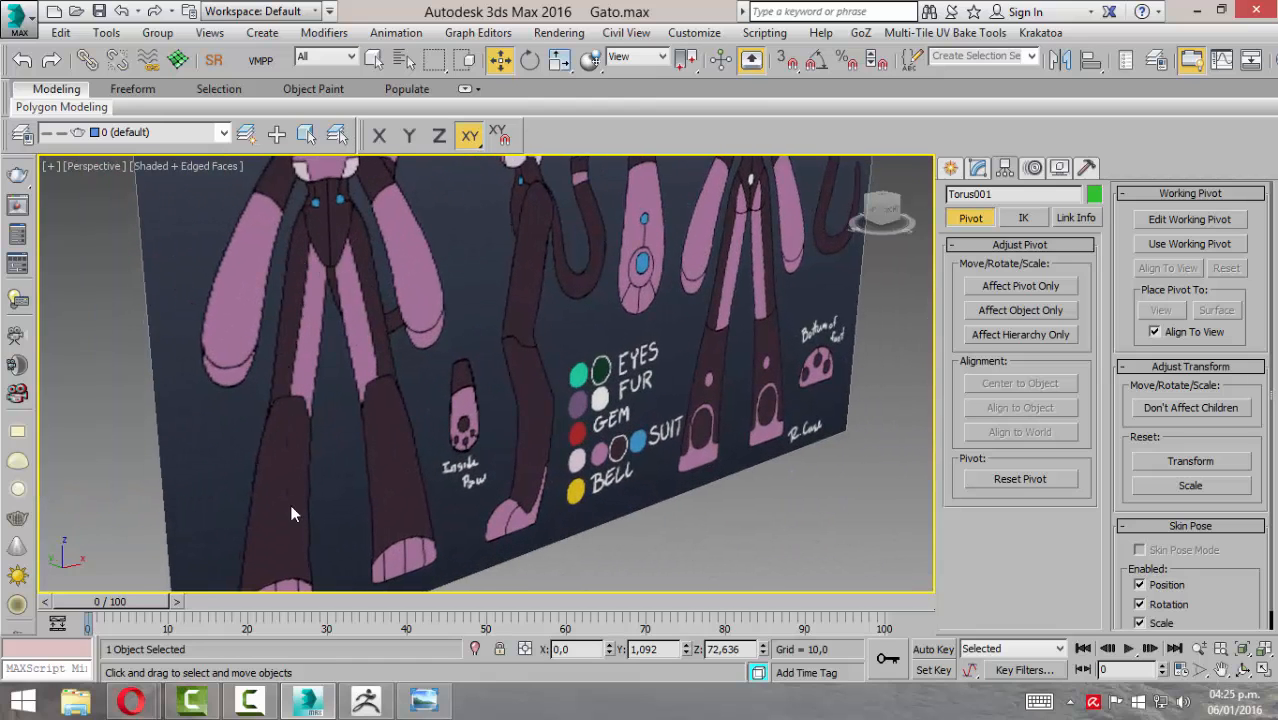
{"action": "middle_click_drag", "start_coordinate": [340, 408], "coordinate": [357, 374]}
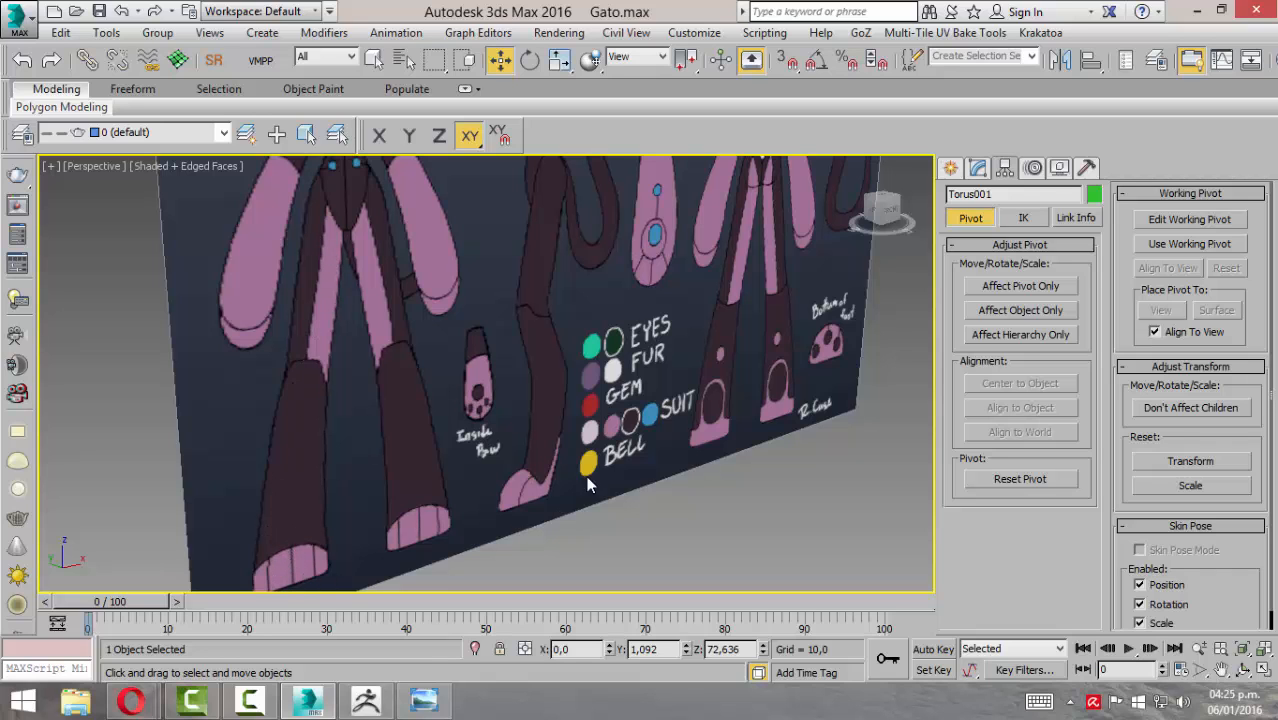
Step: Examine the modelled legs and the underside of the character's right foot hemisphere in the perspective view
{"action": "middle_click_drag", "start_coordinate": [587, 478], "coordinate": [431, 422]}
{"action": "scroll", "coordinate": [431, 420], "scroll_direction": "down", "scroll_amount": 2}
{"action": "middle_click_drag", "start_coordinate": [431, 350], "coordinate": [343, 170]}
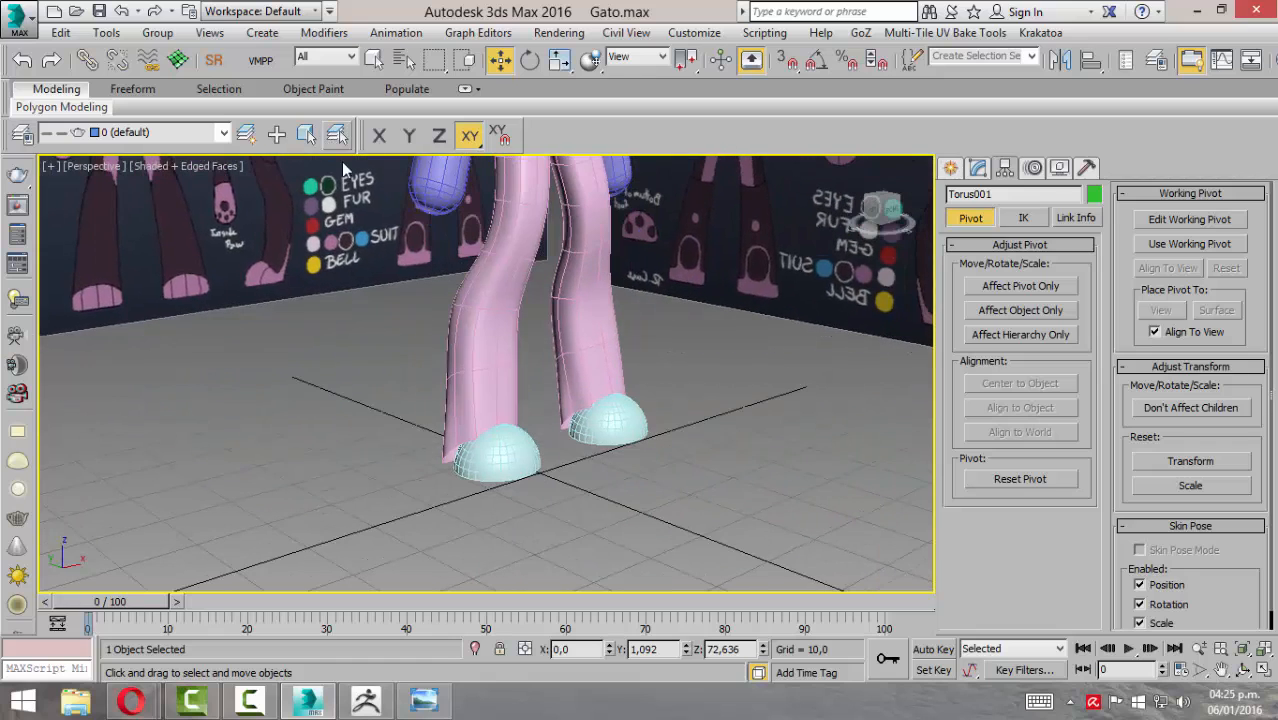
{"action": "middle_click_drag", "start_coordinate": [493, 316], "coordinate": [485, 404]}
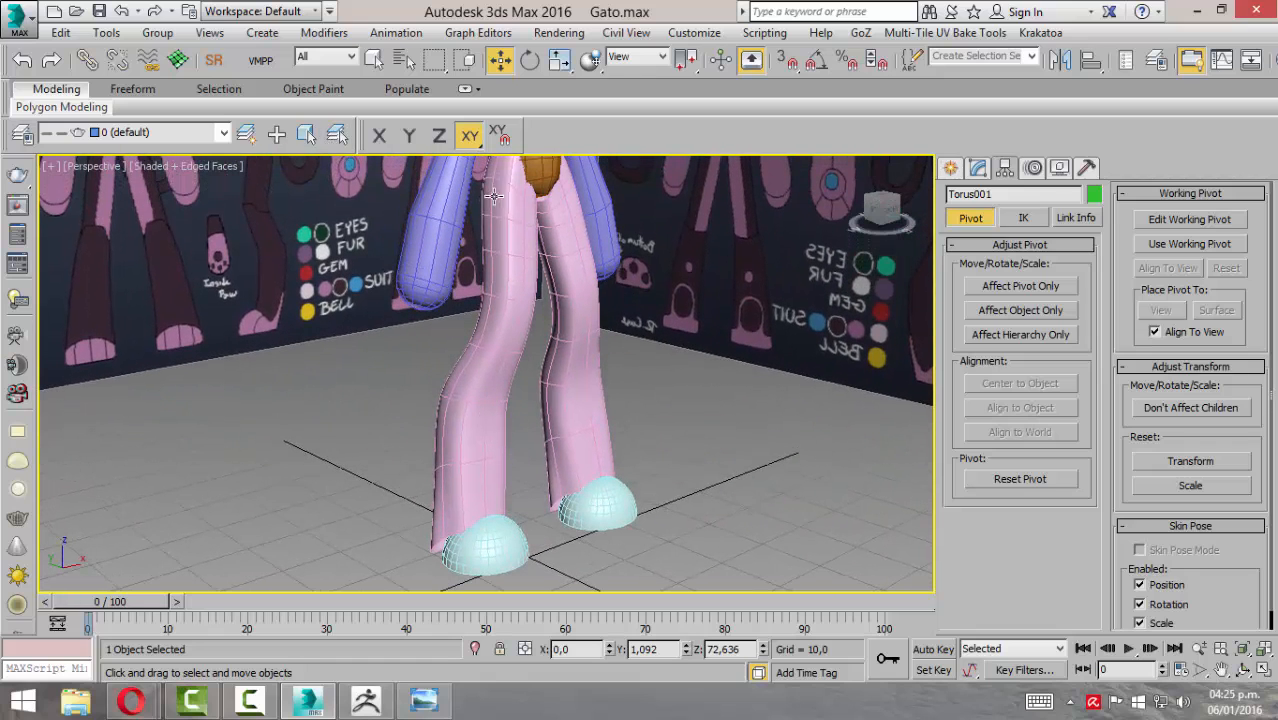
{"action": "left_click", "coordinate": [490, 556]}
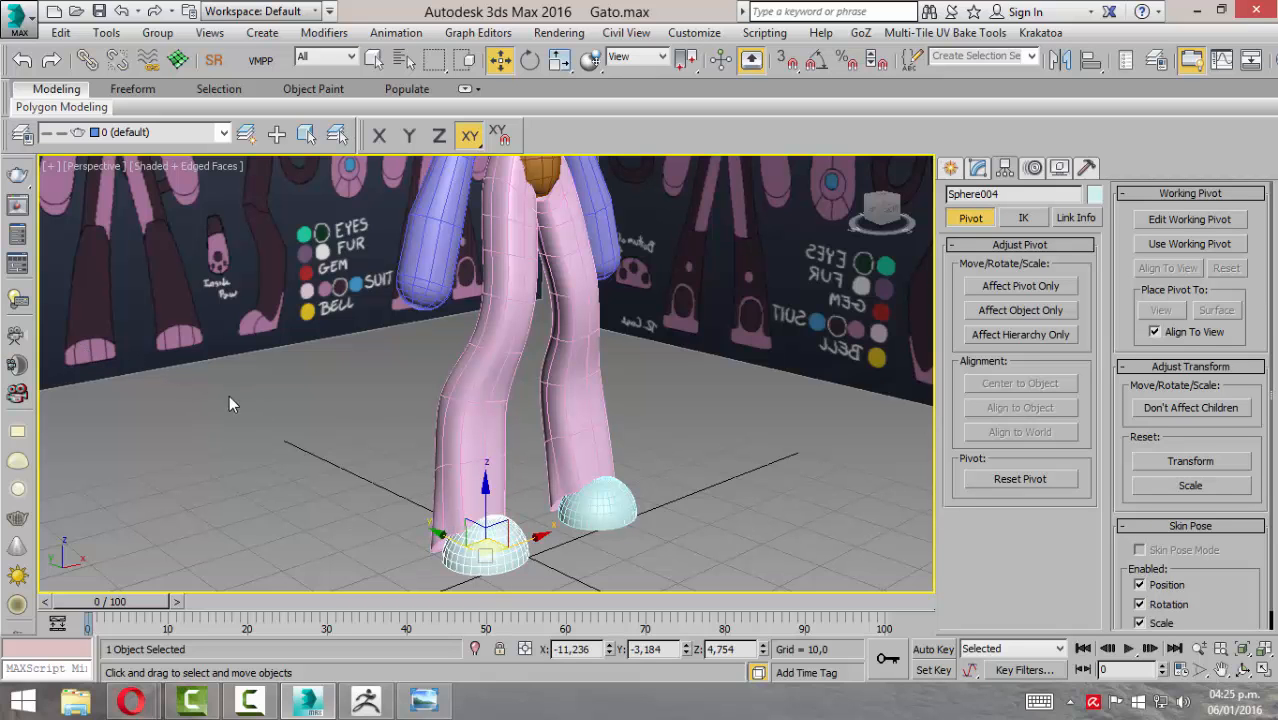
{"action": "middle_click_drag", "start_coordinate": [530, 572], "coordinate": [662, 485]}
{"action": "middle_click_drag", "start_coordinate": [570, 480], "coordinate": [626, 441], "text": "alt"}
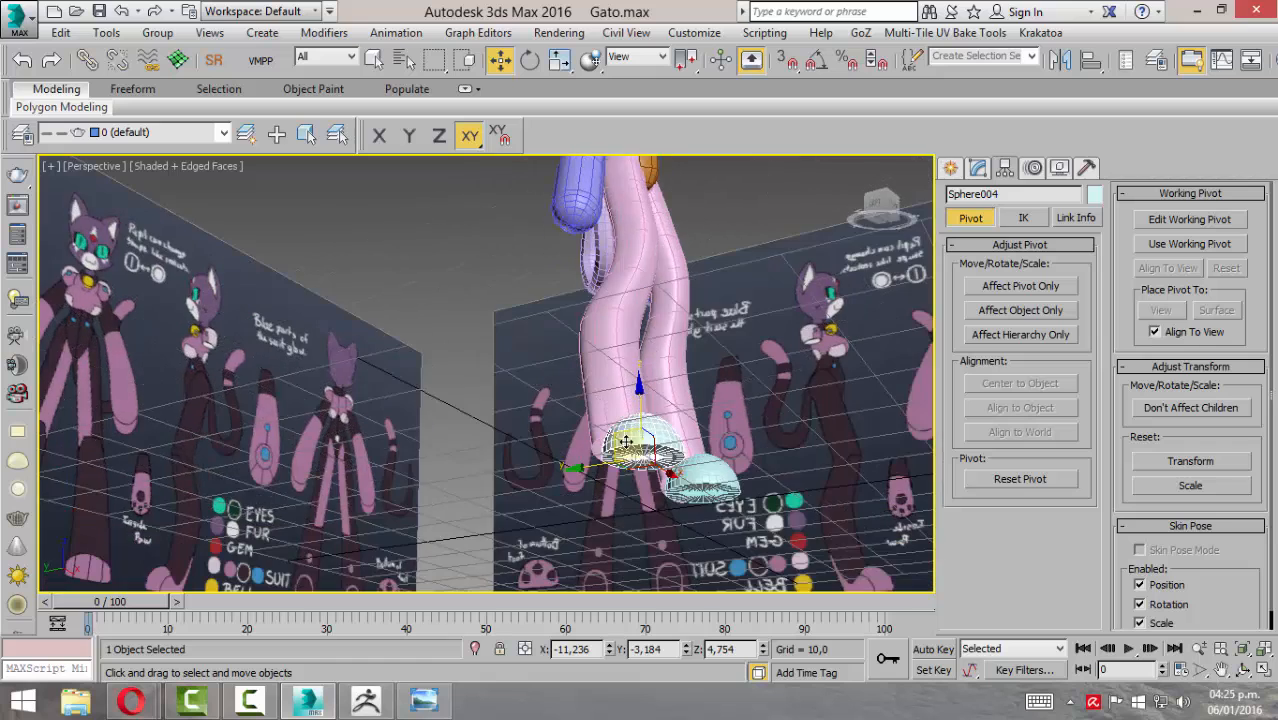
{"action": "scroll", "coordinate": [626, 441], "scroll_direction": "up", "scroll_amount": 5}
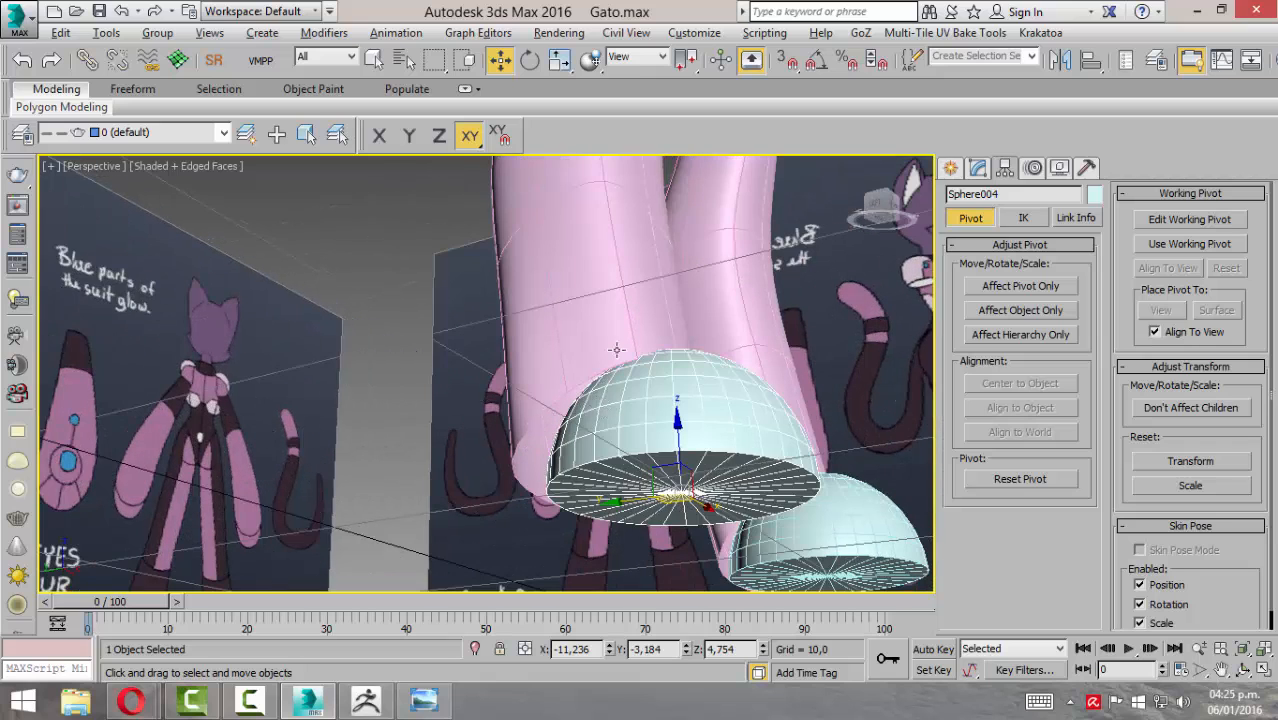
{"action": "middle_click_drag", "start_coordinate": [617, 350], "coordinate": [553, 462], "text": "alt"}
{"action": "scroll", "coordinate": [566, 470], "scroll_direction": "down", "scroll_amount": 5}
{"action": "middle_click_drag", "start_coordinate": [602, 392], "coordinate": [554, 446]}
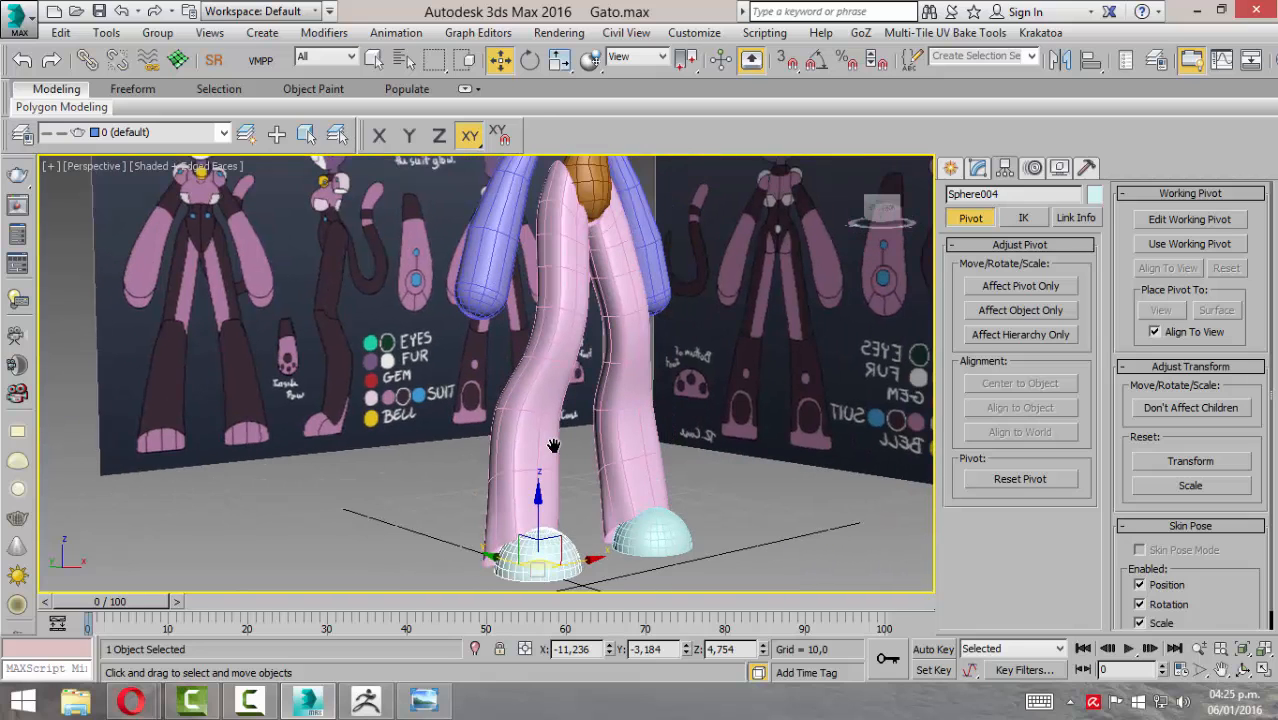
Step: Select the character's right leg together with its foot hemisphere
{"action": "left_click", "coordinate": [600, 572]}
{"action": "left_click", "coordinate": [522, 528]}
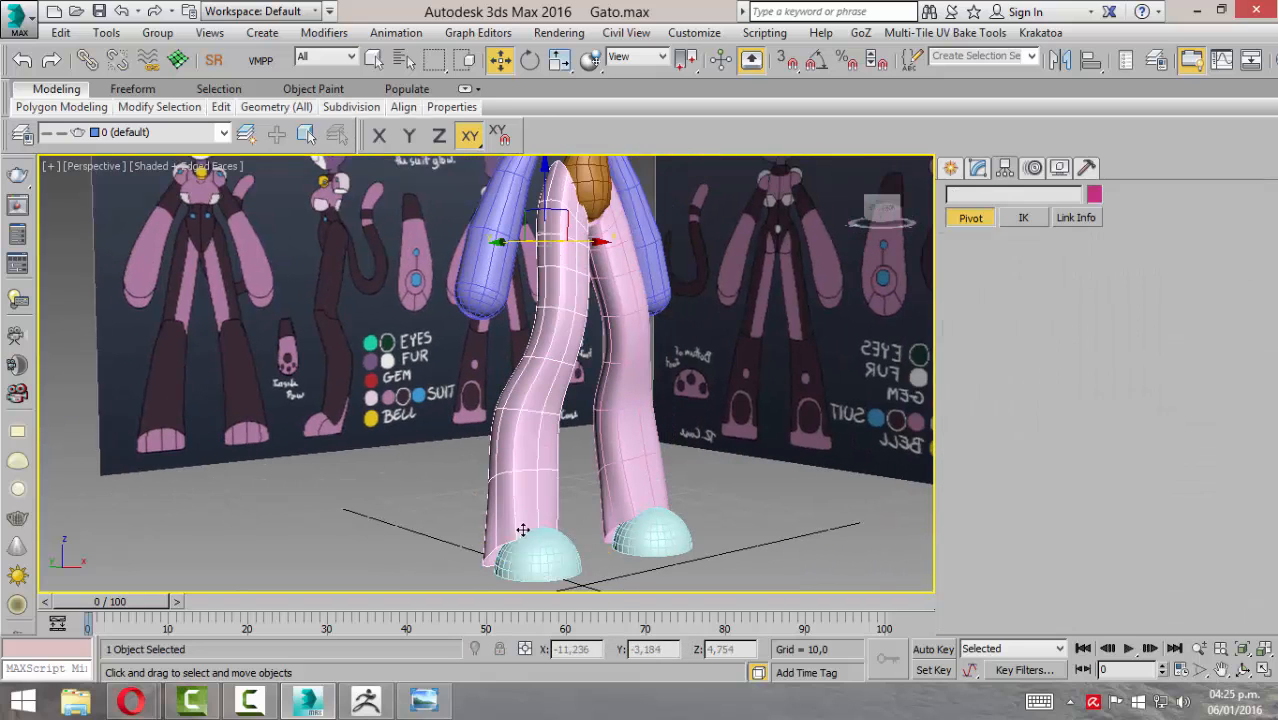
{"action": "left_click", "coordinate": [526, 569]}
{"action": "left_click", "coordinate": [520, 522], "text": "ctrl"}
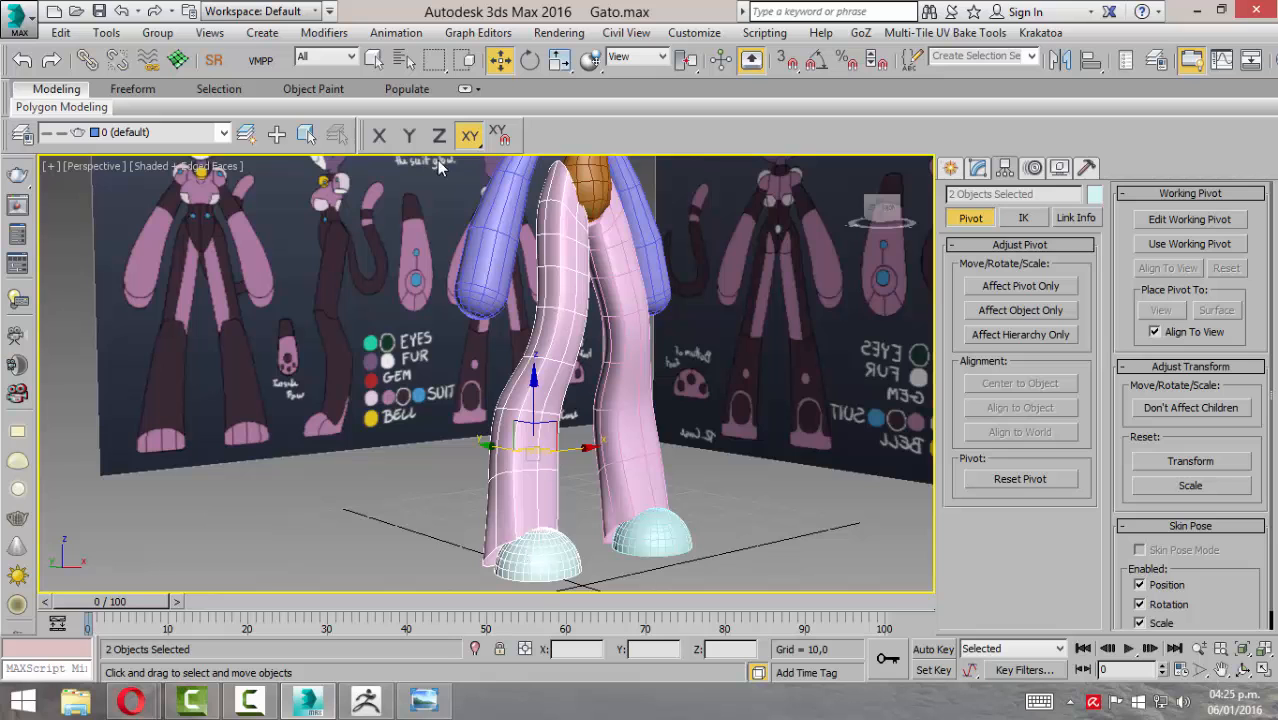
Step: Export the selected leg and foot as an OBJ file named Patas with quad faces
{"action": "left_click", "coordinate": [10, 28]}
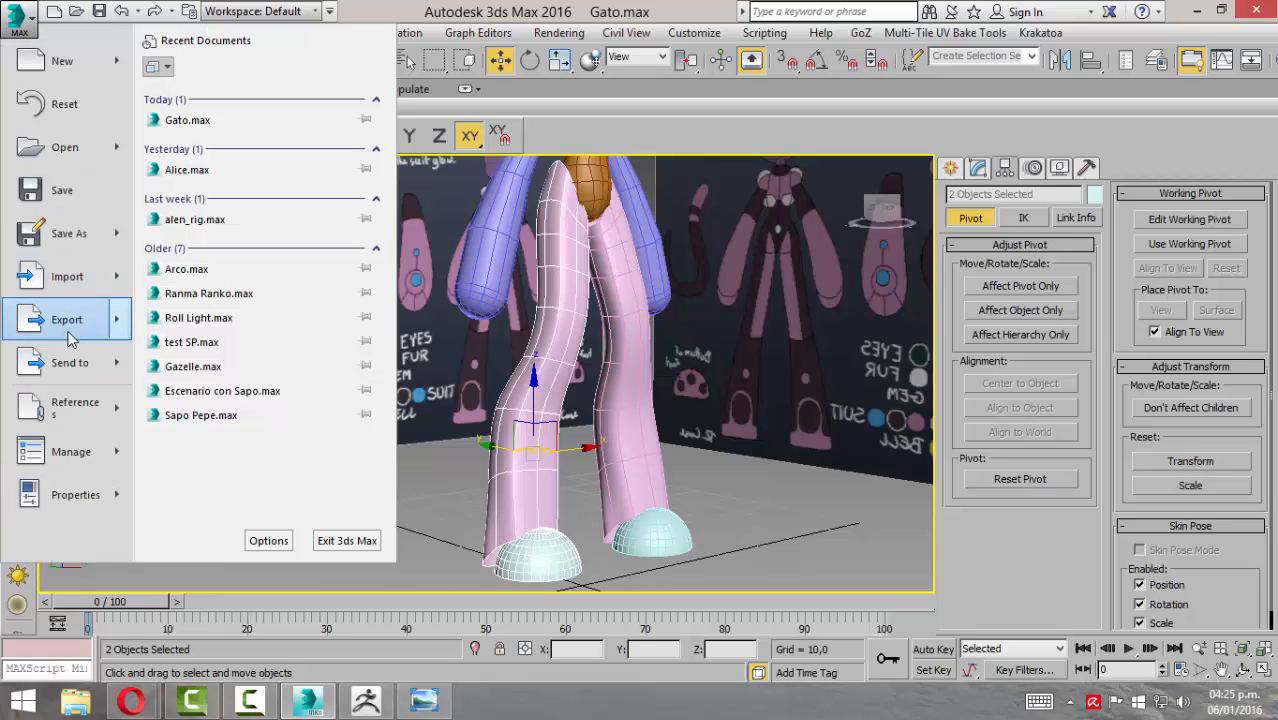
{"action": "mouse_move", "coordinate": [70, 338]}
{"action": "left_click", "coordinate": [270, 152]}
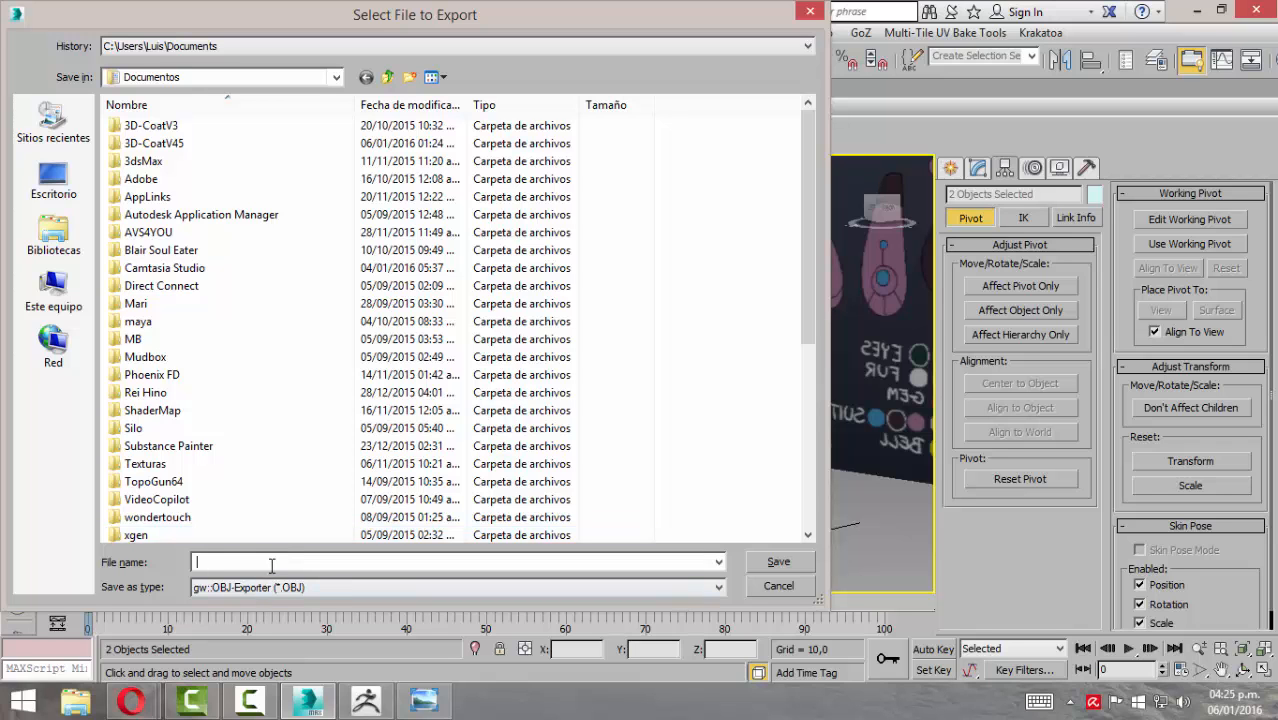
{"action": "type", "text": "Patas"}
{"action": "left_click", "coordinate": [770, 561]}
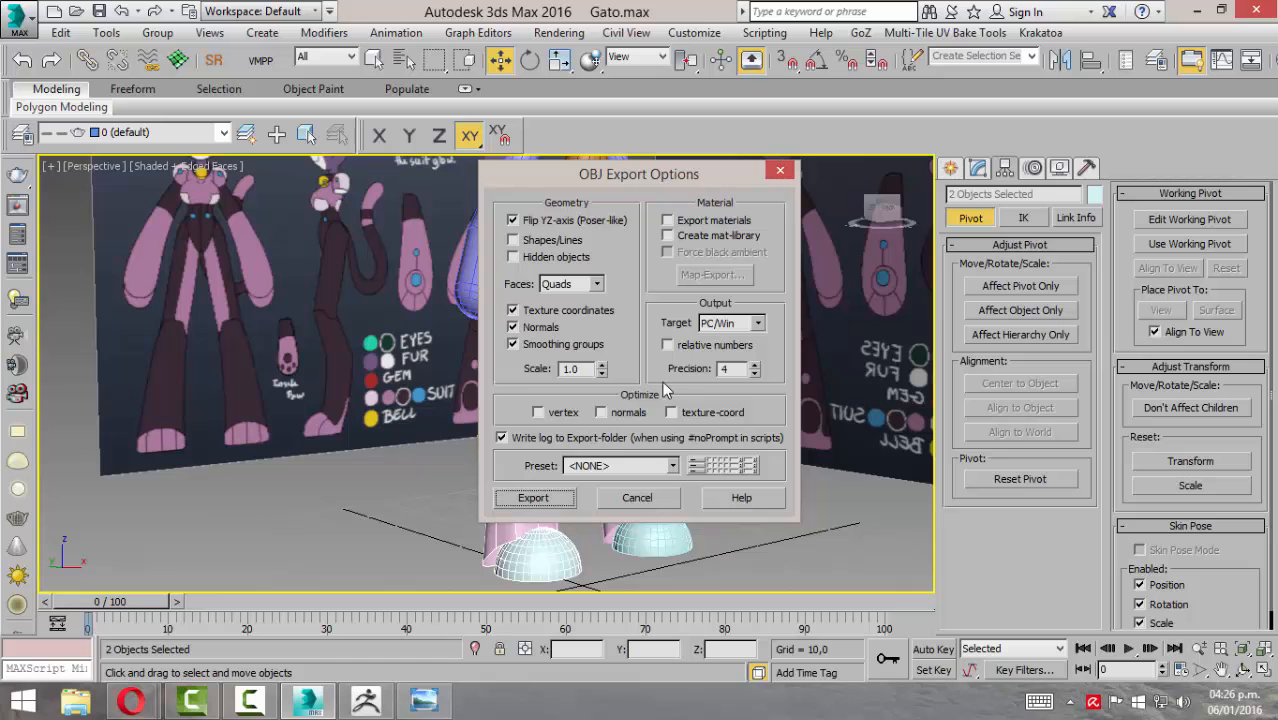
{"action": "left_click", "coordinate": [533, 497]}
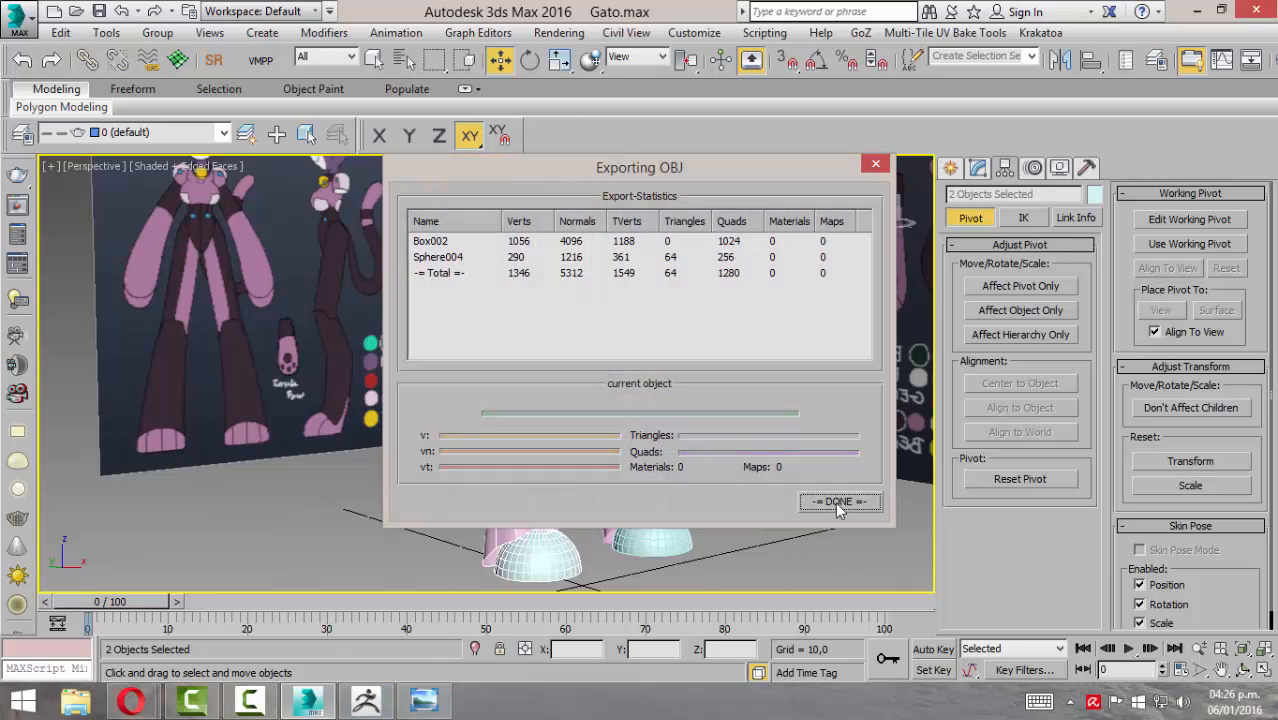
{"action": "left_click", "coordinate": [838, 502]}
Step: Switch to ZBrush and import the Patas OBJ mesh from the Documentos folder
{"action": "left_click", "coordinate": [365, 700]}
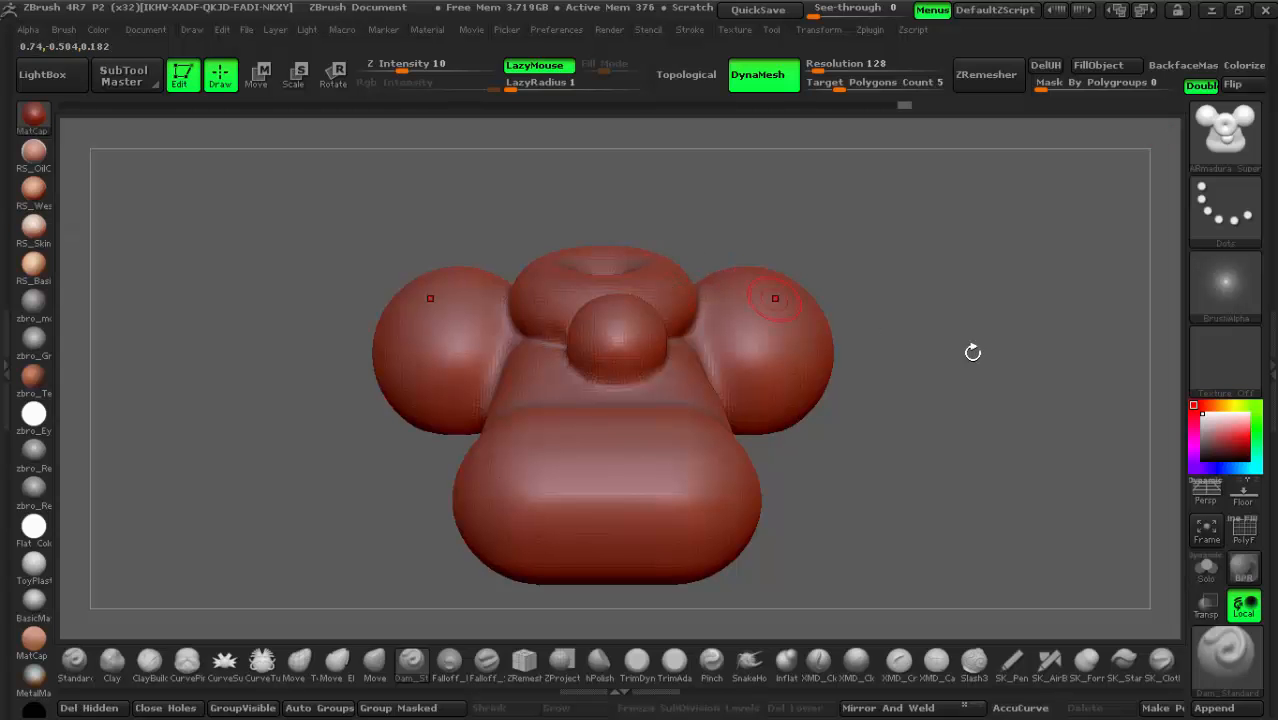
{"action": "left_click", "coordinate": [1270, 344]}
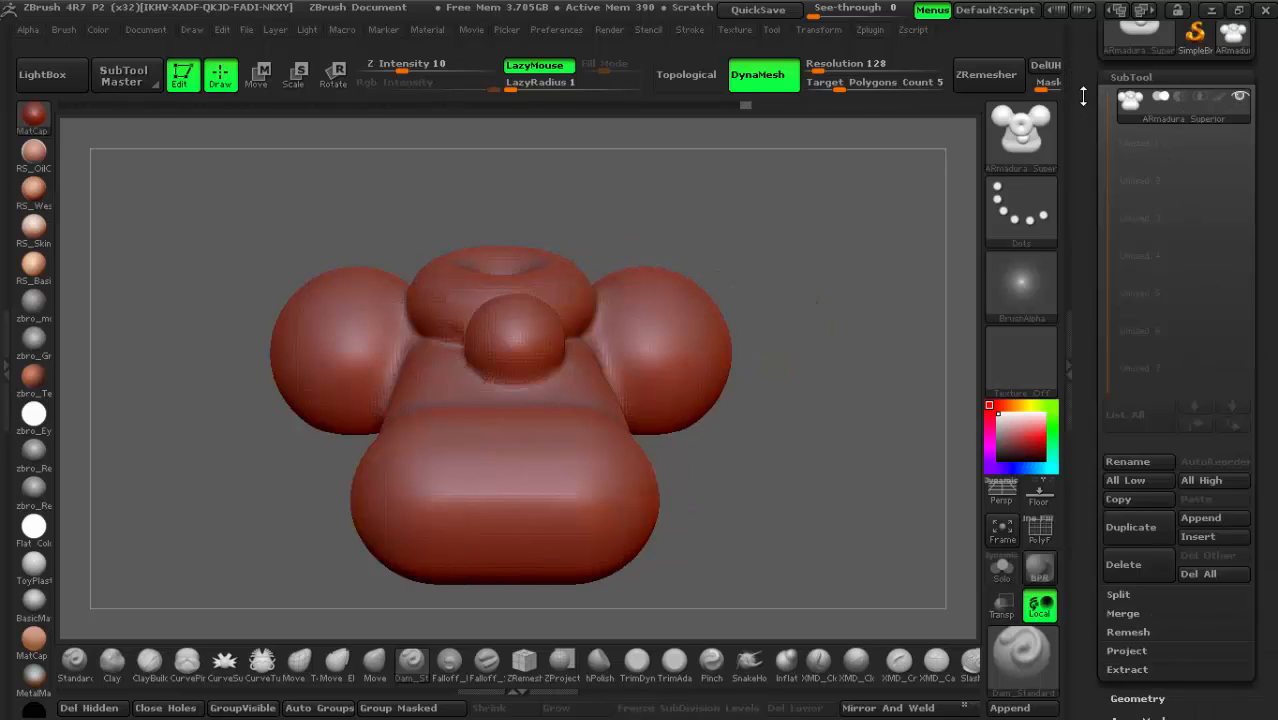
{"action": "left_click_drag", "start_coordinate": [1082, 97], "coordinate": [1082, 300]}
{"action": "left_click", "coordinate": [1125, 97]}
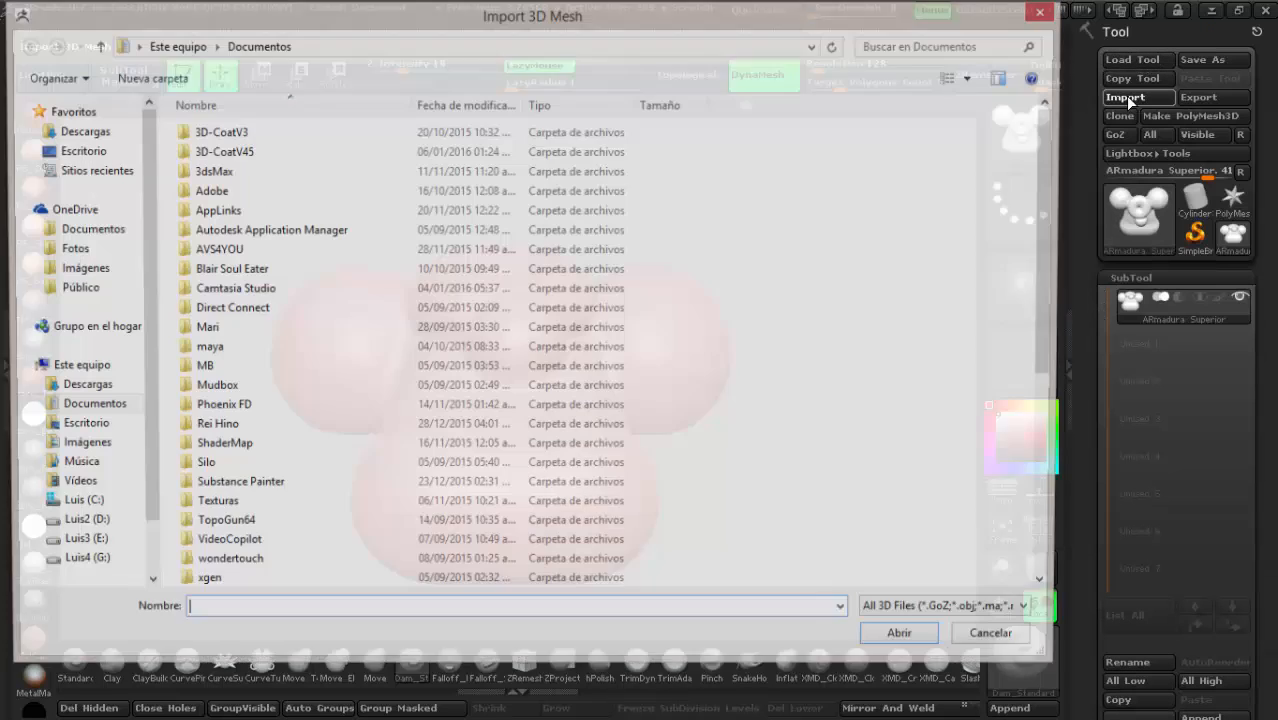
{"action": "scroll", "coordinate": [340, 502], "scroll_direction": "down", "scroll_amount": 6}
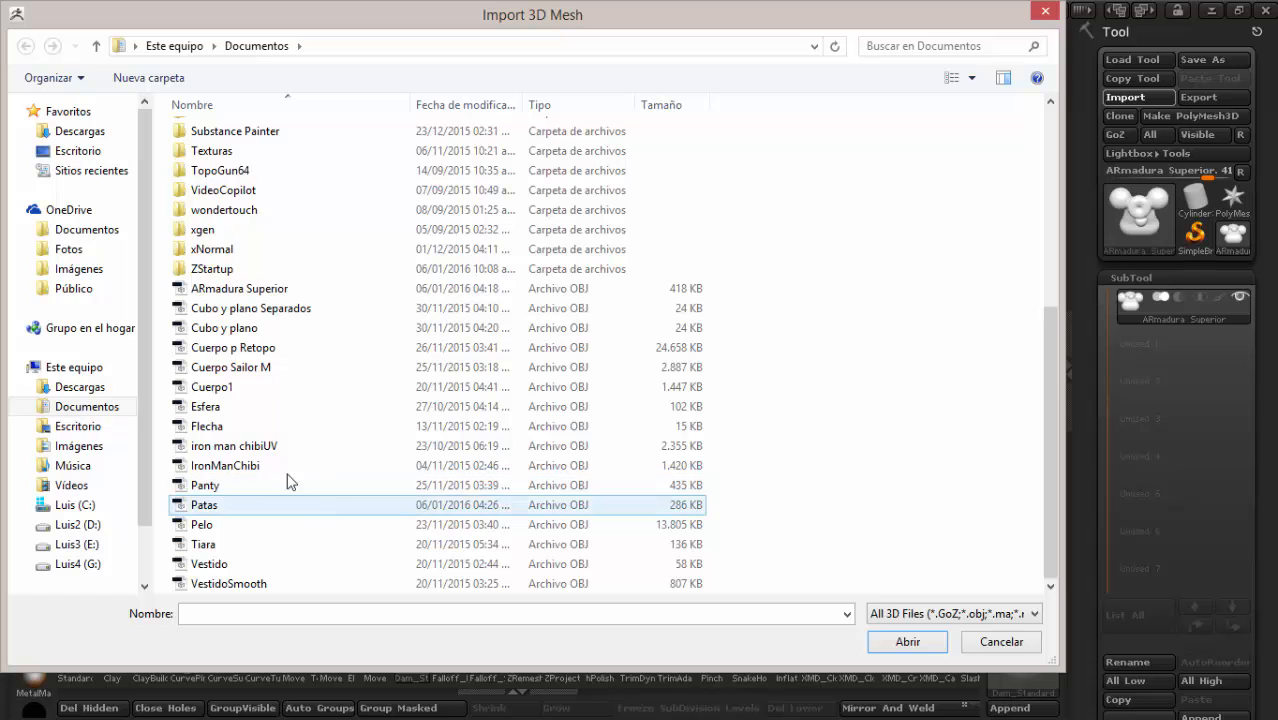
{"action": "double_click", "coordinate": [230, 504]}
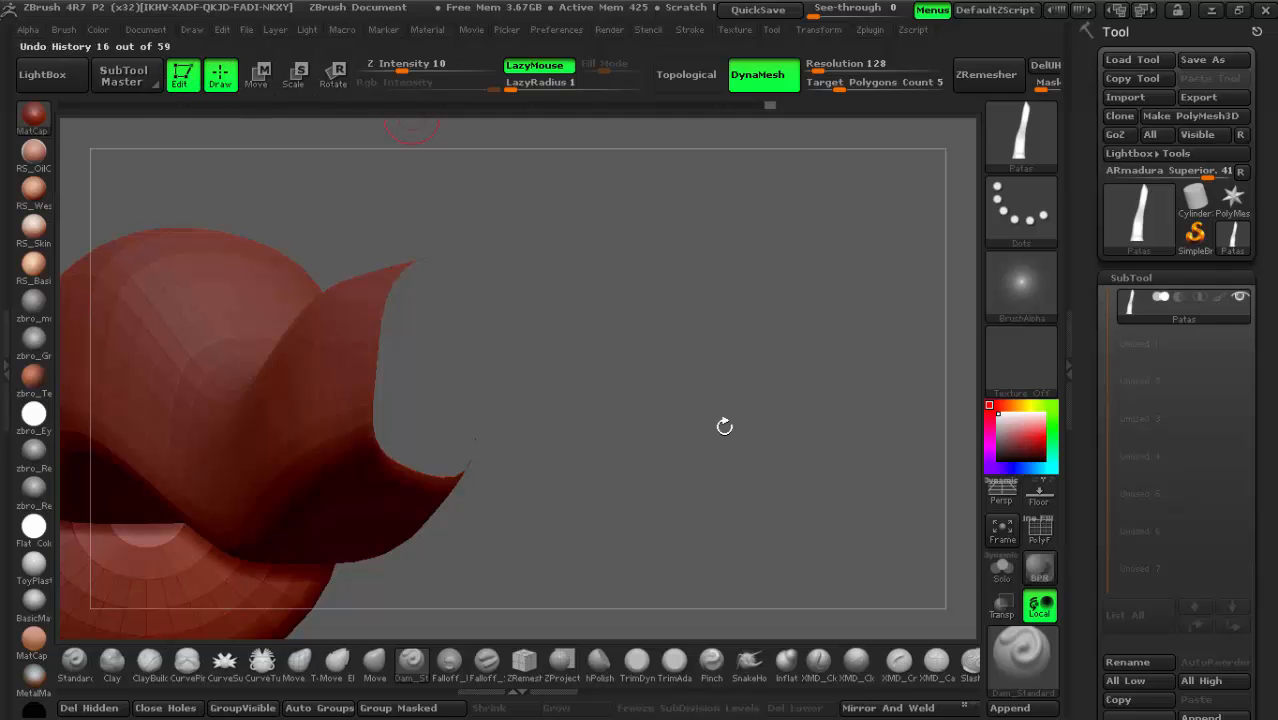
Step: Hide the tool settings to enlarge the workspace and fuse the leg and foot with DynaMesh at resolution 128
{"action": "left_click", "coordinate": [1066, 360]}
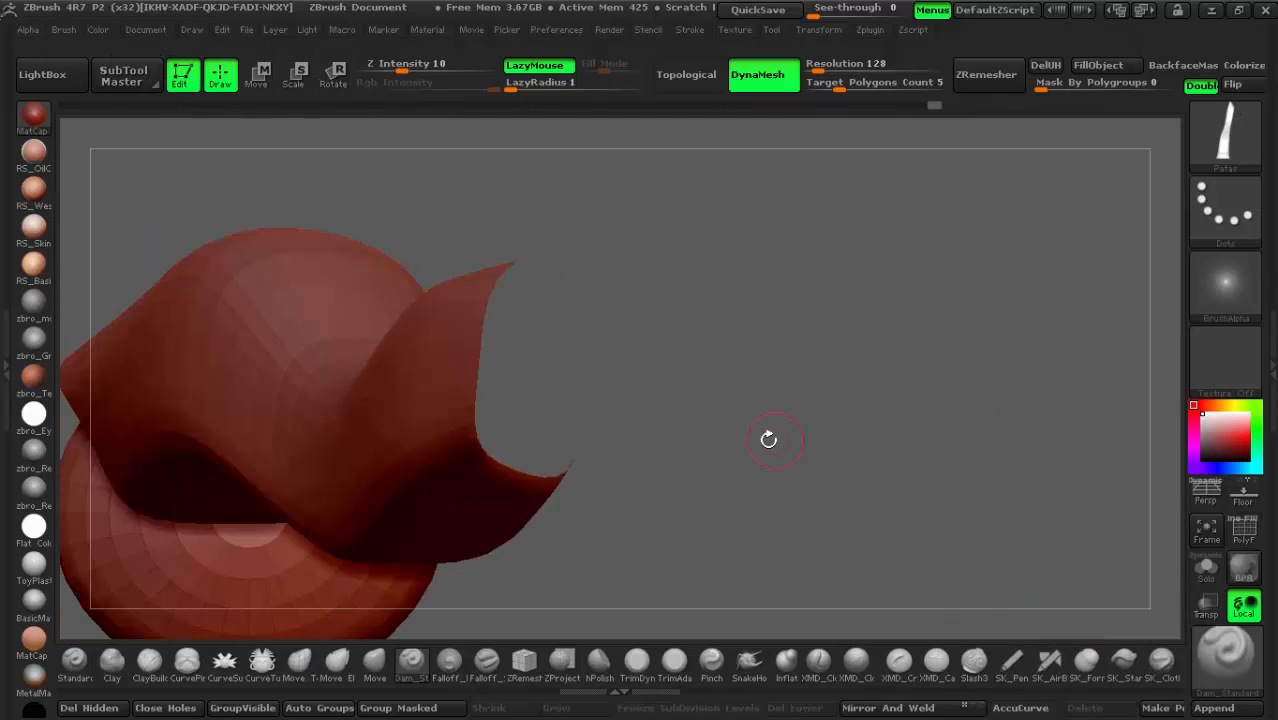
{"action": "mouse_move", "coordinate": [762, 367]}
{"action": "left_mouse_down"}
{"action": "mouse_move", "coordinate": [810, 428]}
{"action": "mouse_move", "coordinate": [776, 355]}
{"action": "left_mouse_up"}
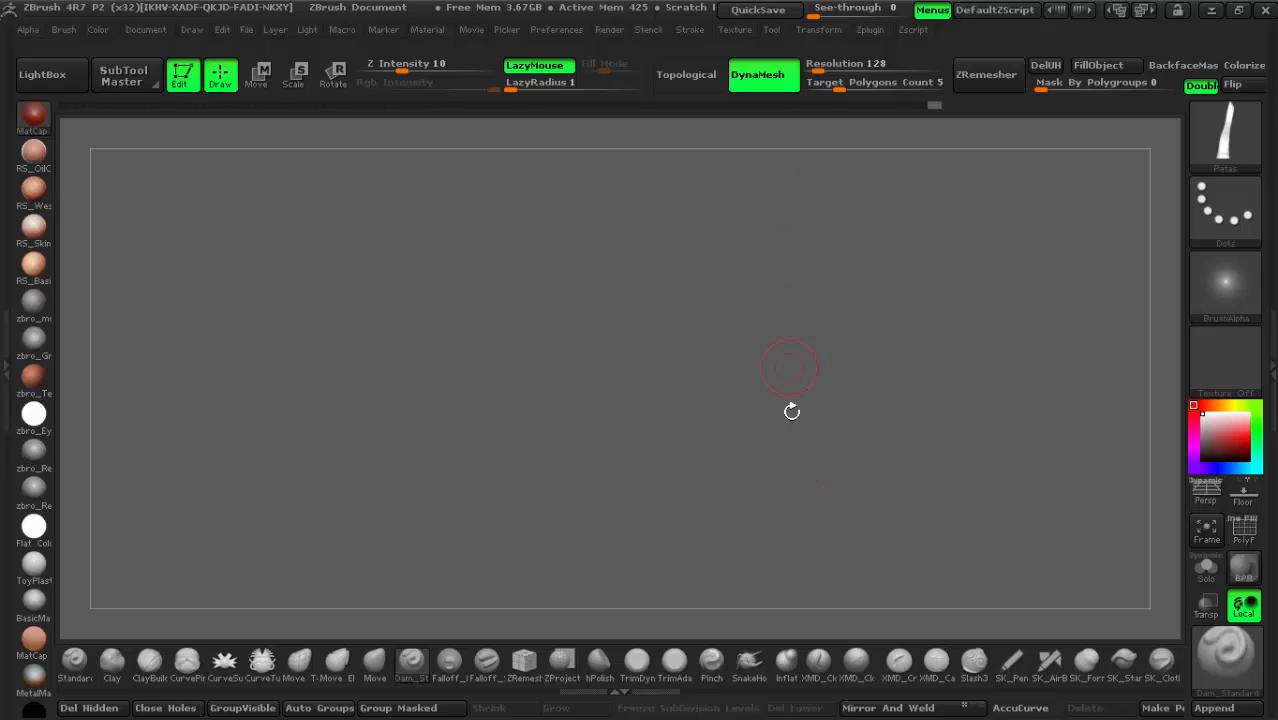
{"action": "left_click_drag", "start_coordinate": [791, 411], "coordinate": [510, 398]}
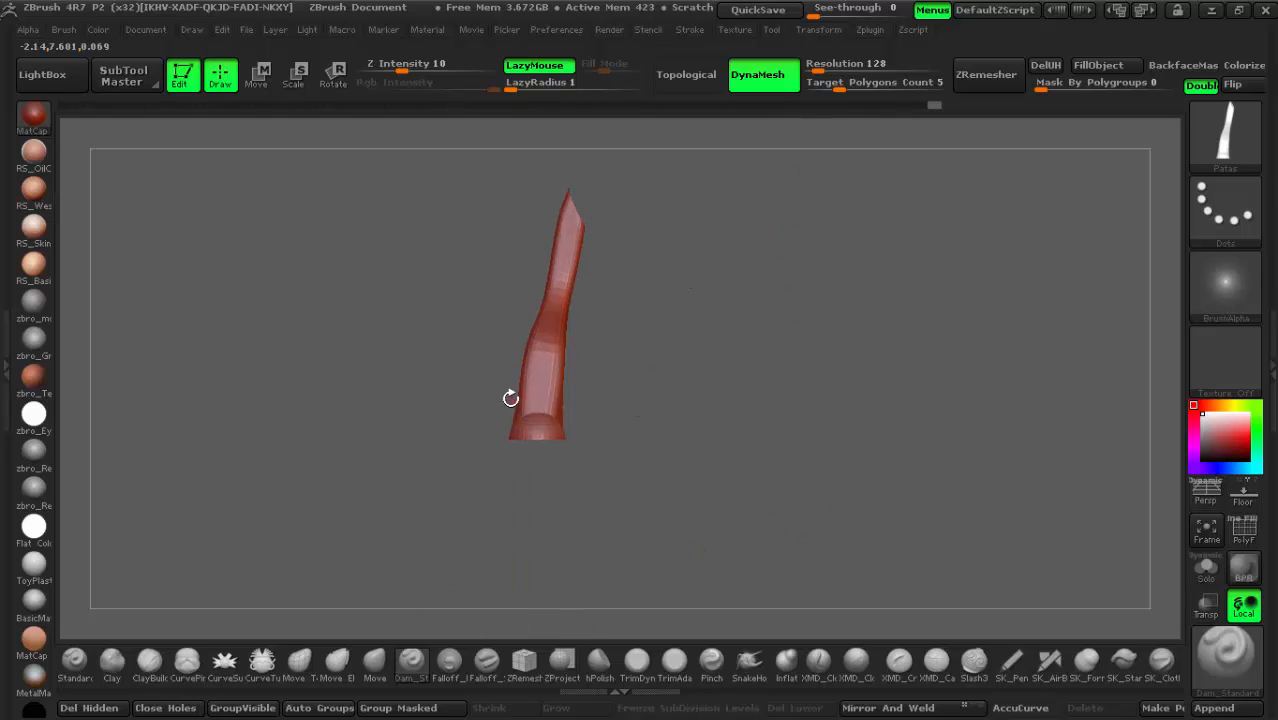
{"action": "left_click_drag", "start_coordinate": [437, 365], "coordinate": [398, 457]}
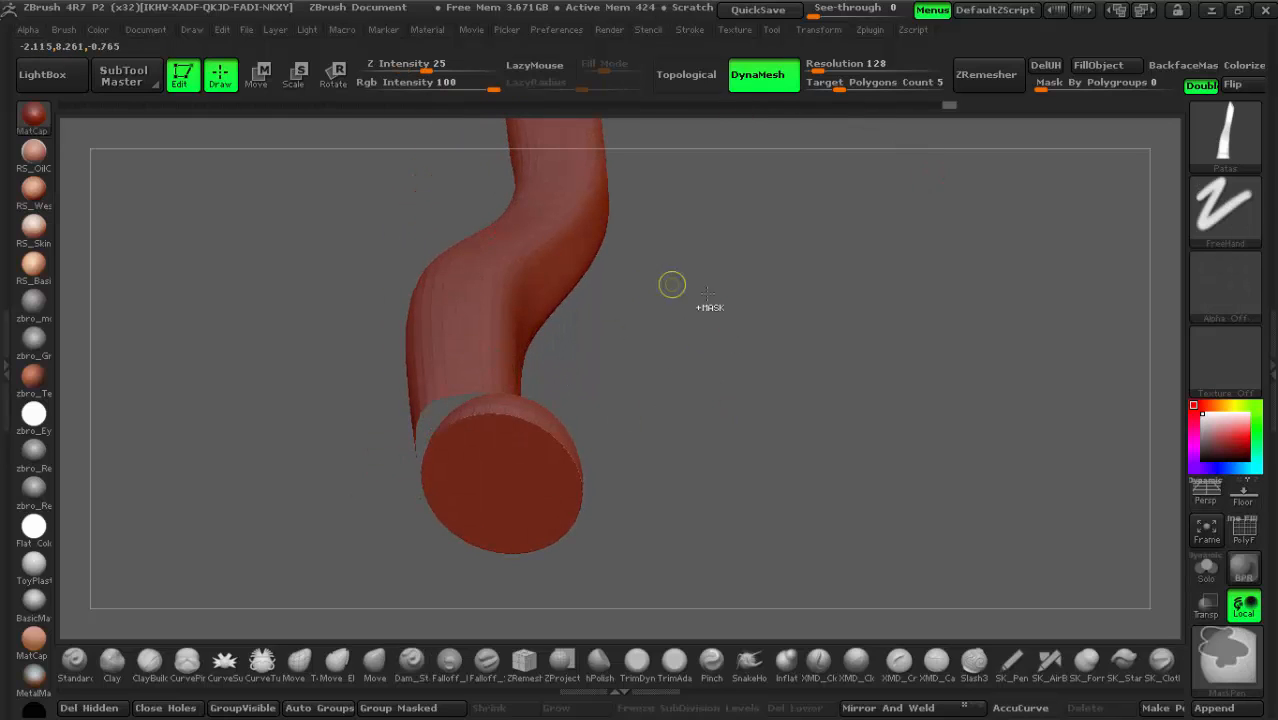
{"action": "left_click_drag", "start_coordinate": [650, 268], "coordinate": [896, 599], "text": "ctrl"}
Step: Smooth the seam where the leg meets the foot hemisphere
{"action": "right_click_drag", "start_coordinate": [426, 441], "coordinate": [480, 283], "text": "ctrl"}
{"action": "key", "text": "shift"}
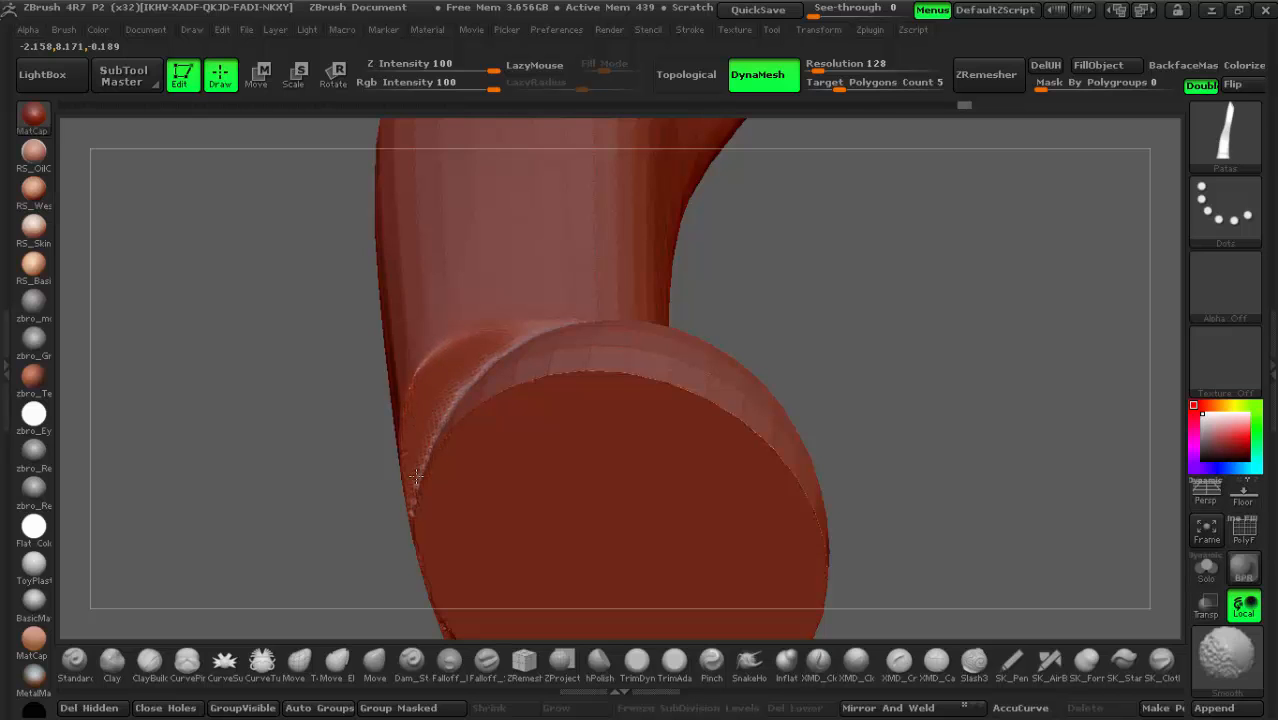
{"action": "left_click_drag", "start_coordinate": [541, 325], "coordinate": [555, 330], "text": "shift"}
Step: Enlarge the brush to a draw size of 156 and smooth the facets on the front of the foot hemisphere
{"action": "right_click_drag", "start_coordinate": [555, 330], "coordinate": [502, 308]}
{"action": "key", "text": "space"}
{"action": "left_click_drag", "start_coordinate": [516, 366], "coordinate": [531, 366]}
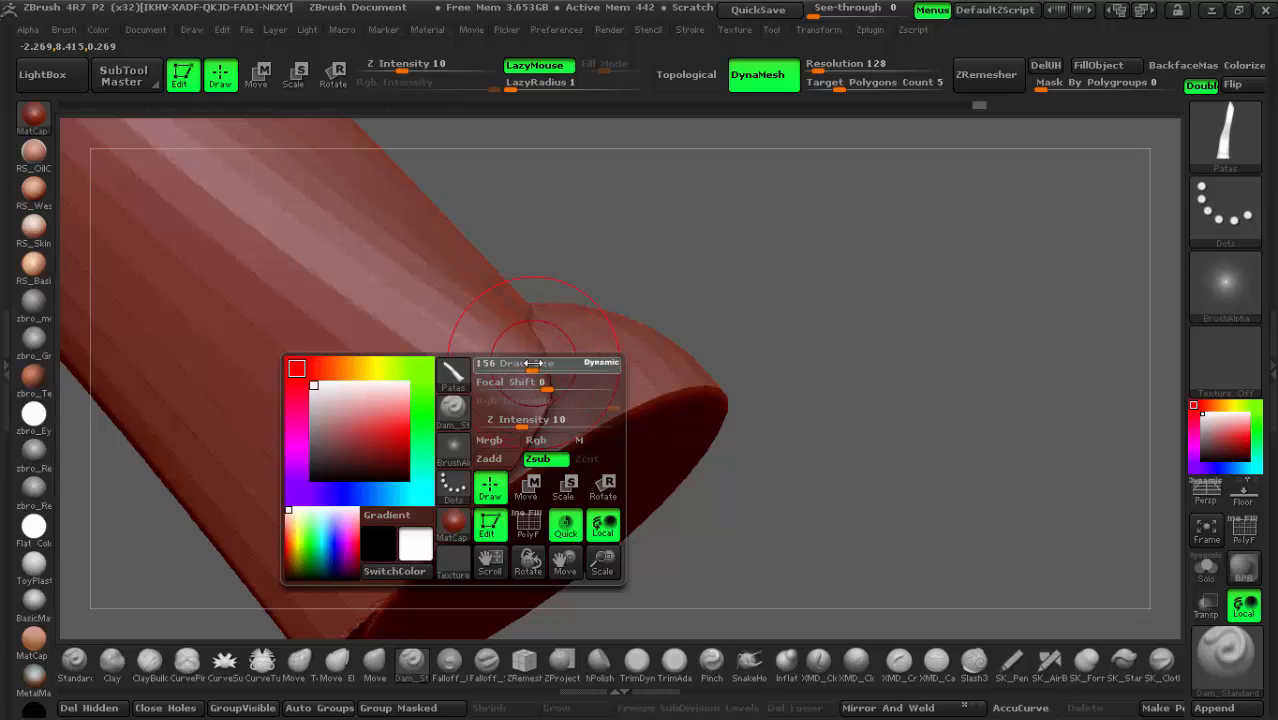
{"action": "right_click_drag", "start_coordinate": [531, 366], "coordinate": [713, 399]}
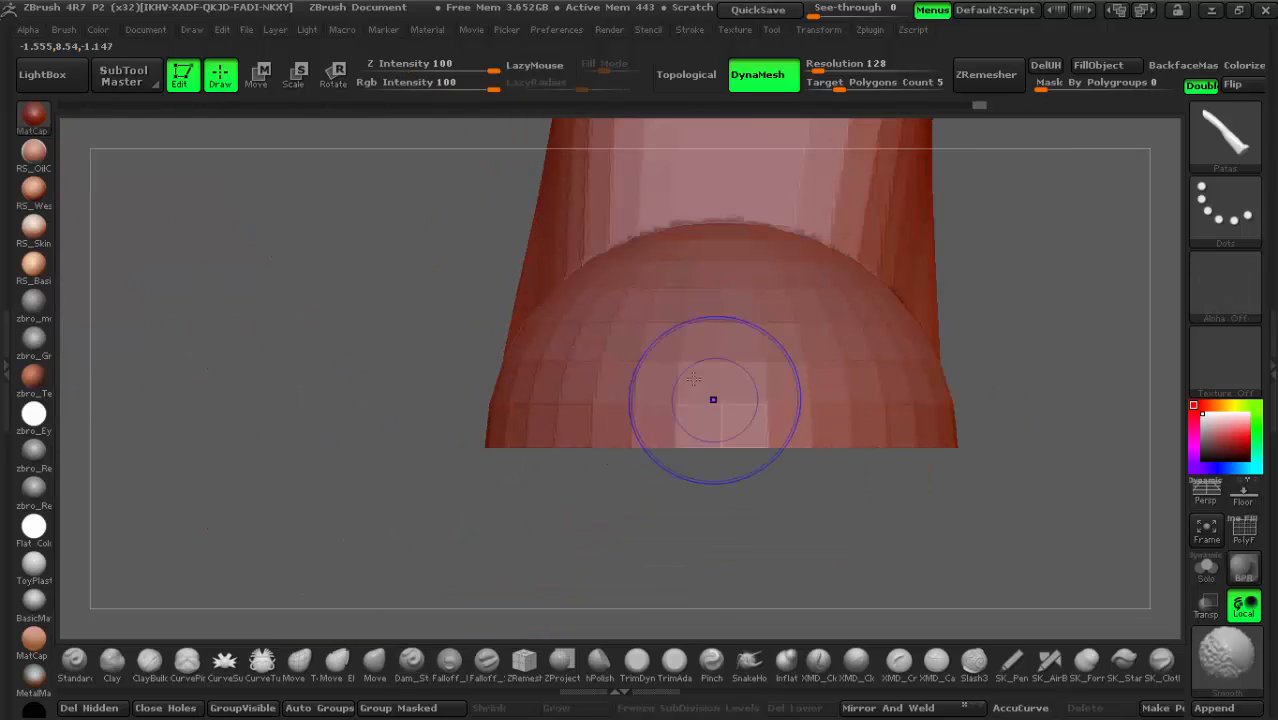
{"action": "left_click", "coordinate": [748, 288], "text": "ctrl"}
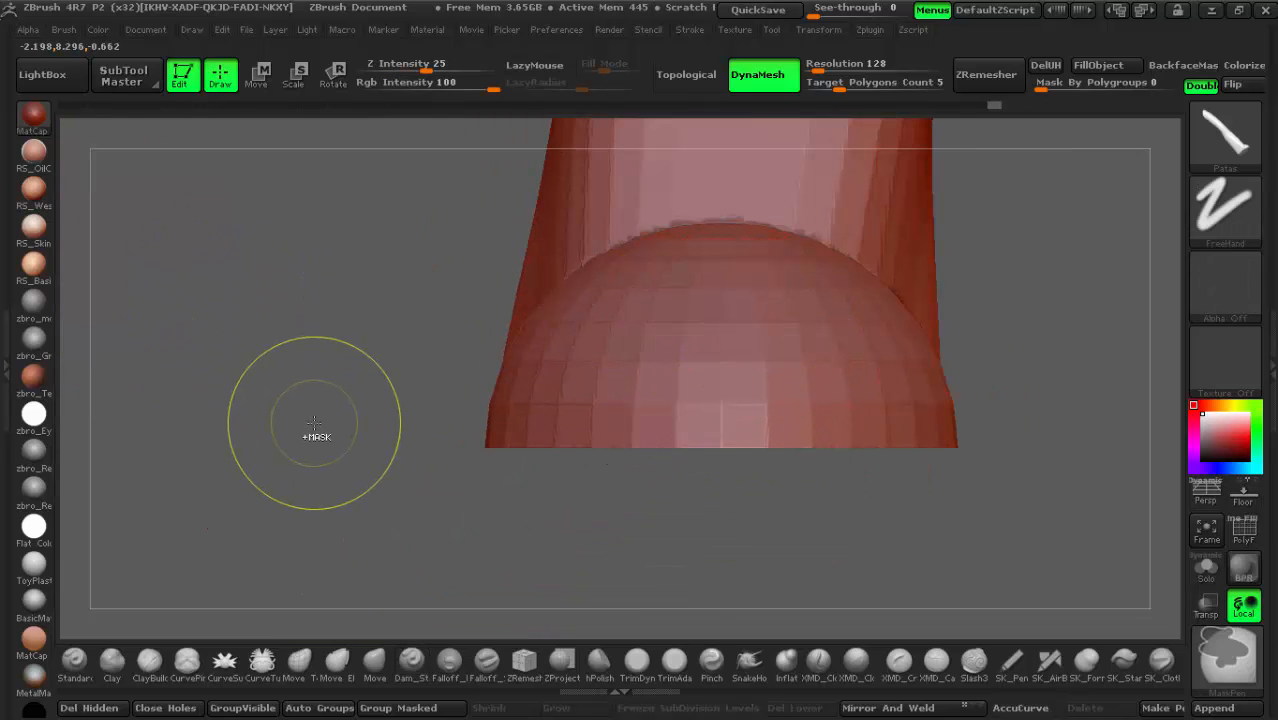
{"action": "left_click", "coordinate": [790, 291], "text": "ctrl+alt"}
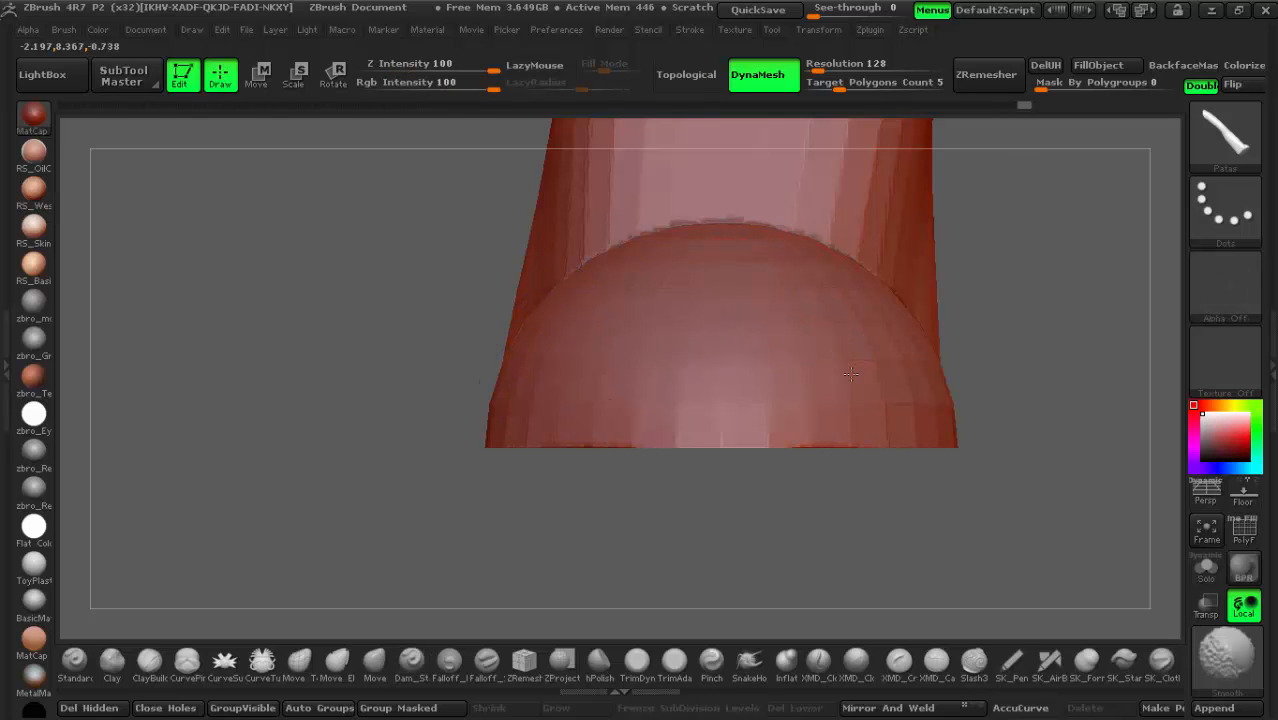
Step: Try to carve vertical toe grooves into the foot's front with Dam_Standard and a LazyRadius of 10
{"action": "mouse_move", "coordinate": [870, 260]}
{"action": "right_mouse_down"}
{"action": "mouse_move", "coordinate": [850, 330]}
{"action": "mouse_move", "coordinate": [880, 270]}
{"action": "right_mouse_up"}
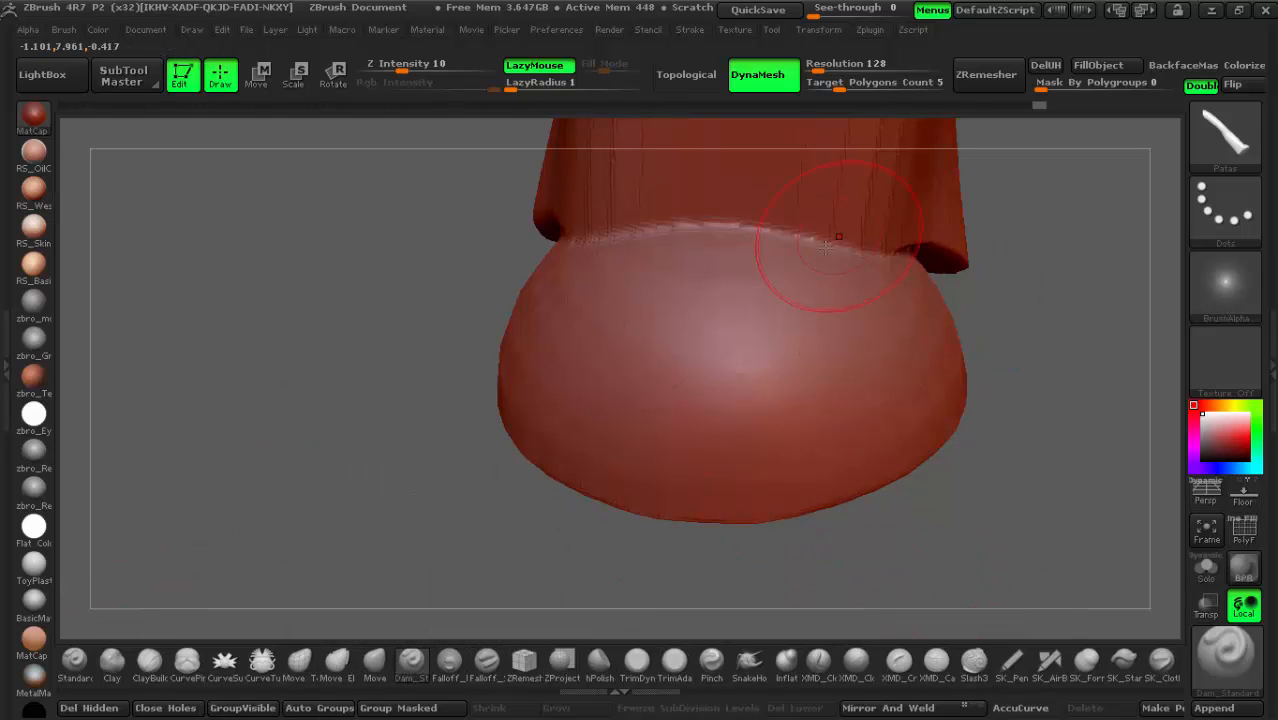
{"action": "key", "text": "space"}
{"action": "left_click_drag", "start_coordinate": [816, 292], "coordinate": [801, 294]}
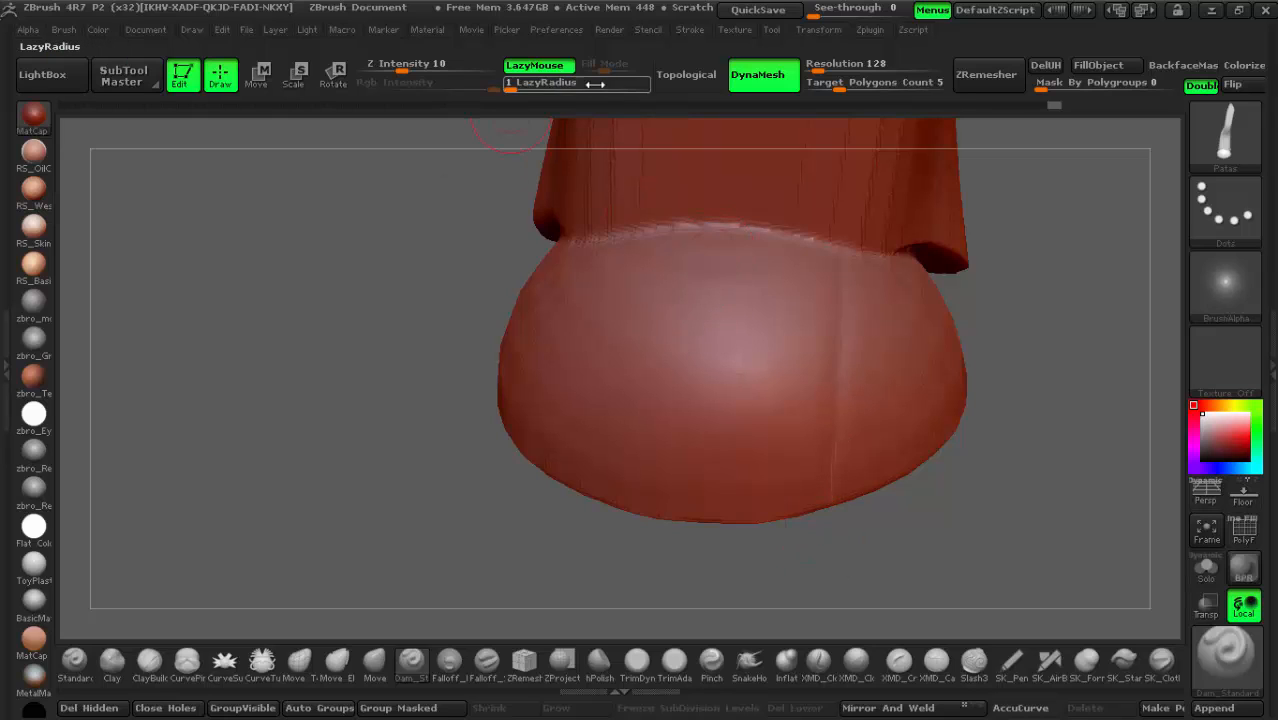
{"action": "left_click_drag", "start_coordinate": [511, 87], "coordinate": [548, 87]}
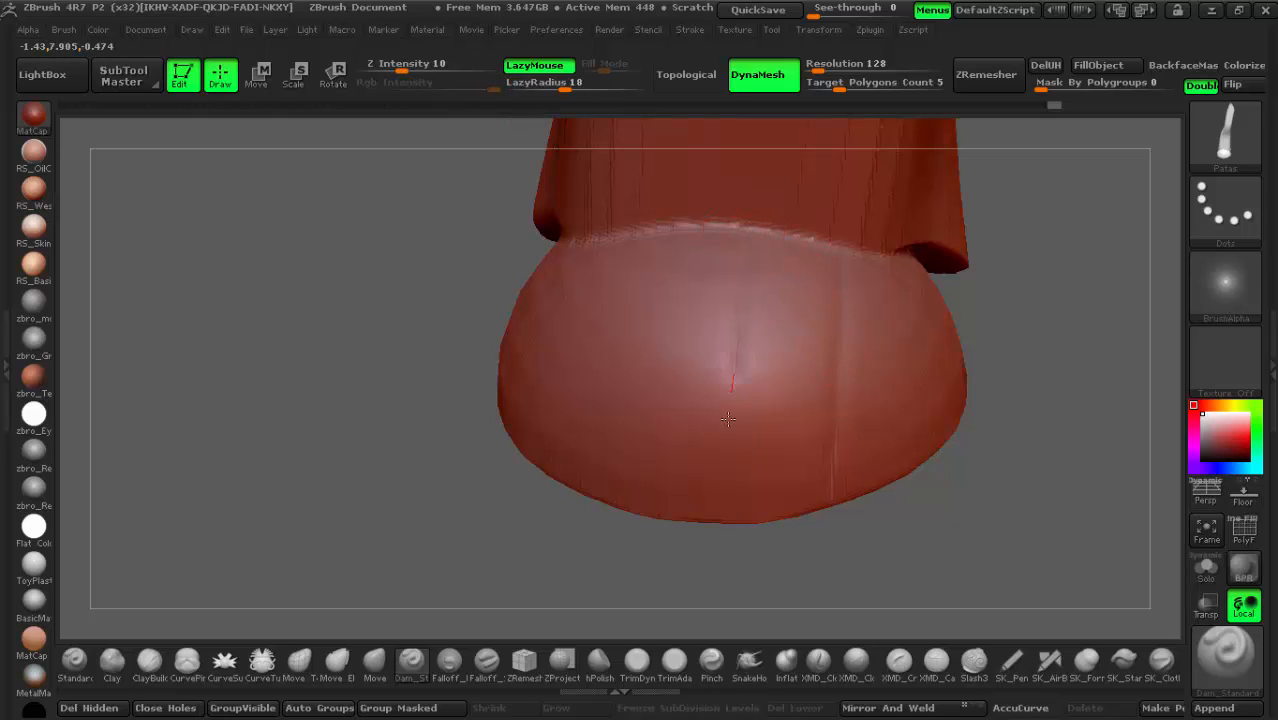
{"action": "left_click_drag", "start_coordinate": [707, 634], "coordinate": [790, 441]}
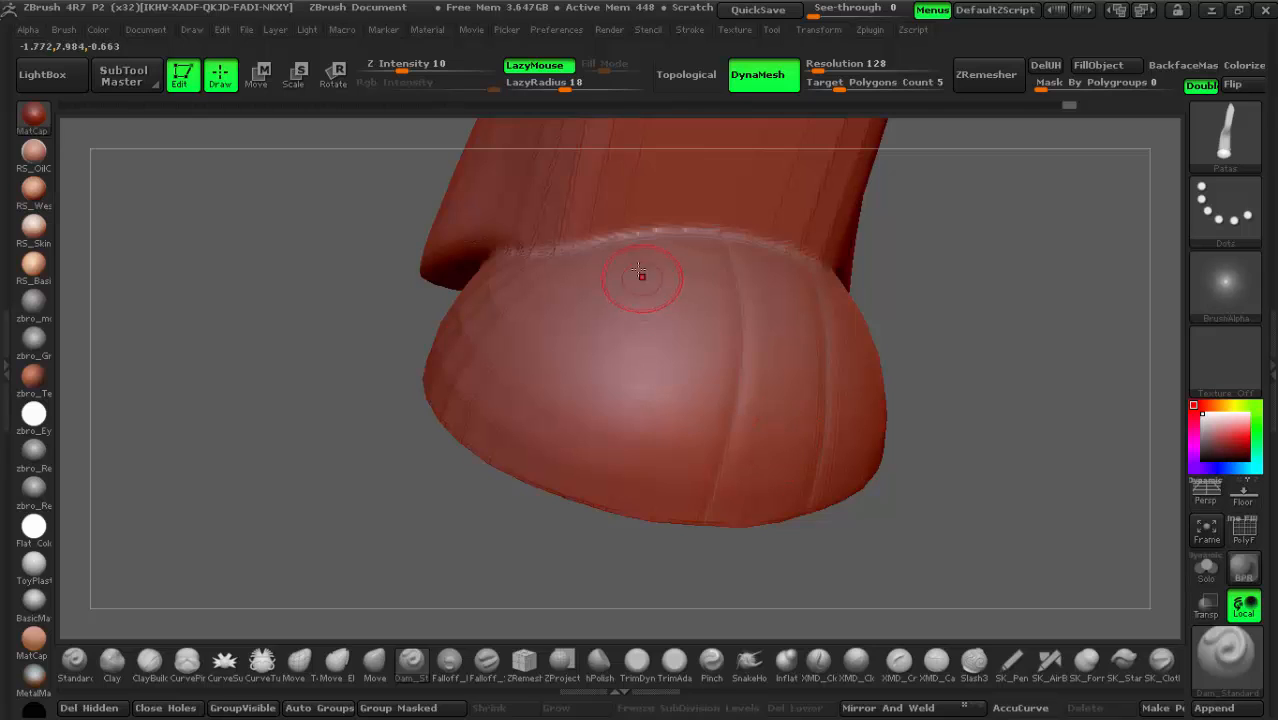
{"action": "right_click_drag", "start_coordinate": [736, 229], "coordinate": [721, 262], "text": "shift"}
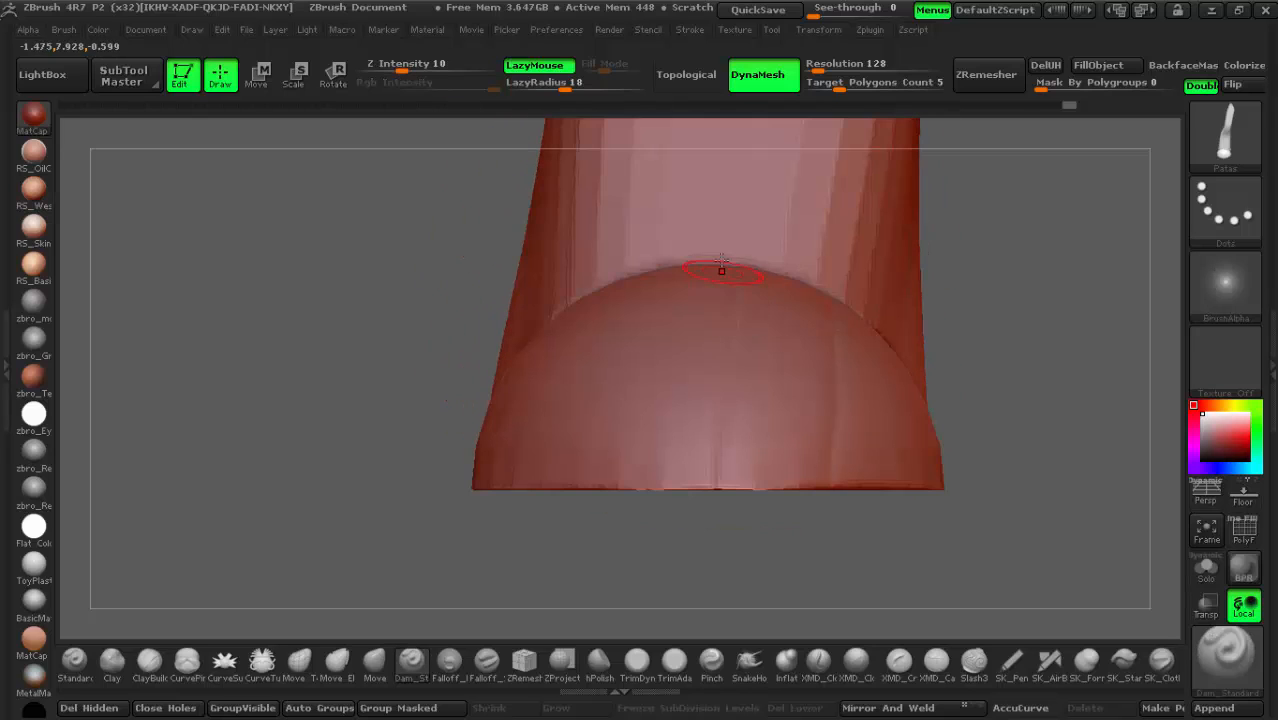
{"action": "key", "text": "ctrl"}
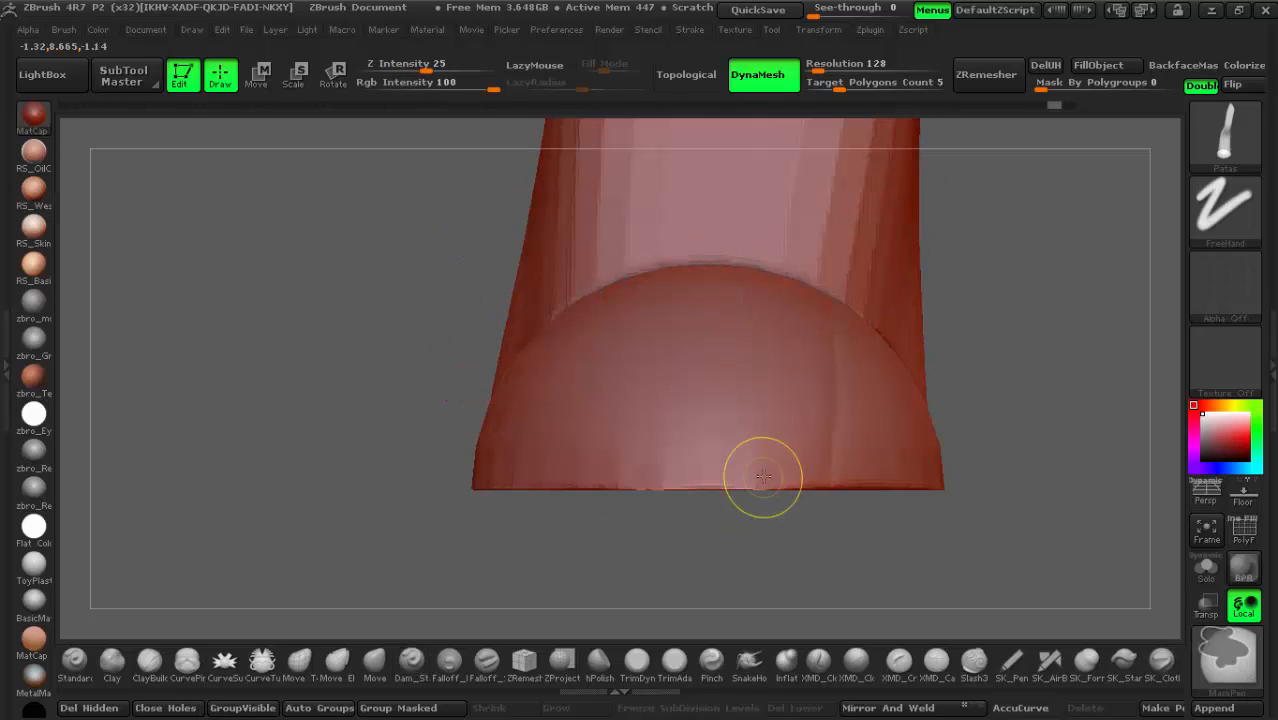
{"action": "right_click_drag", "start_coordinate": [714, 265], "coordinate": [714, 378]}
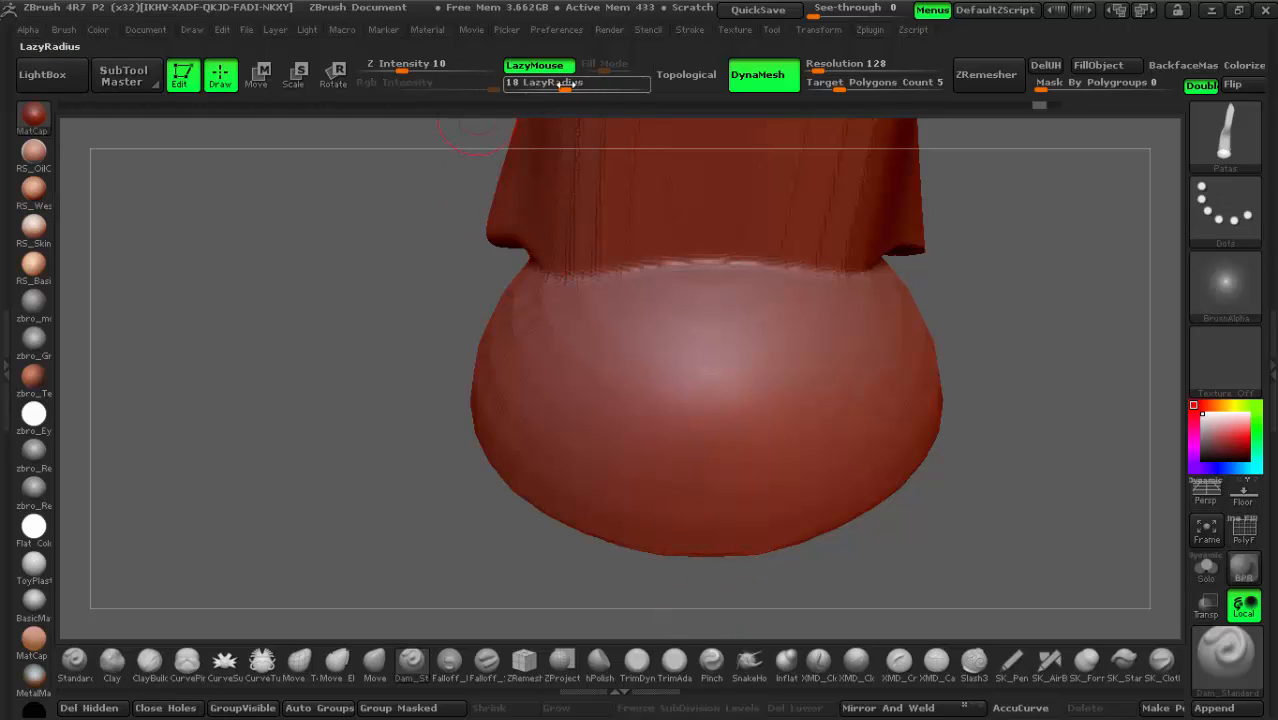
Step: Set LazyRadius to 30 and carve three vertical toe grooves into the foot: one central and one on each side
{"action": "left_click_drag", "start_coordinate": [556, 84], "coordinate": [578, 84]}
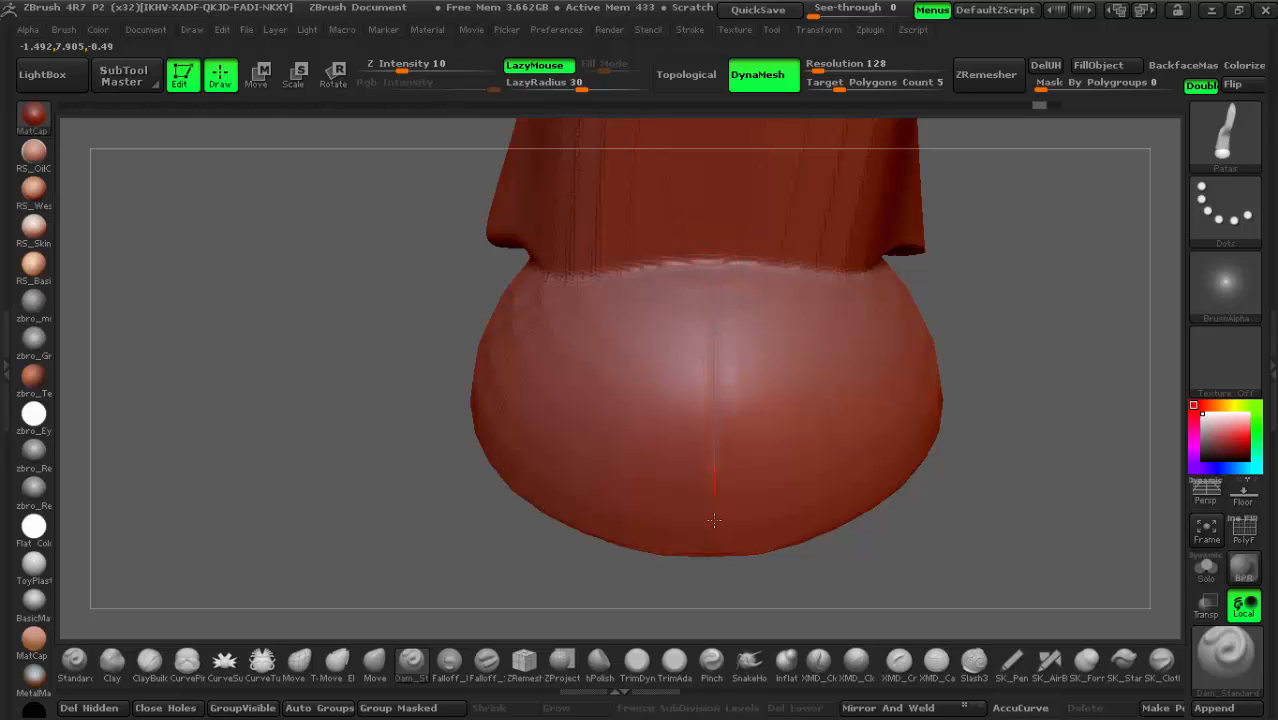
{"action": "left_click_drag", "start_coordinate": [709, 589], "coordinate": [709, 600]}
{"action": "left_click_drag", "start_coordinate": [690, 284], "coordinate": [715, 440]}
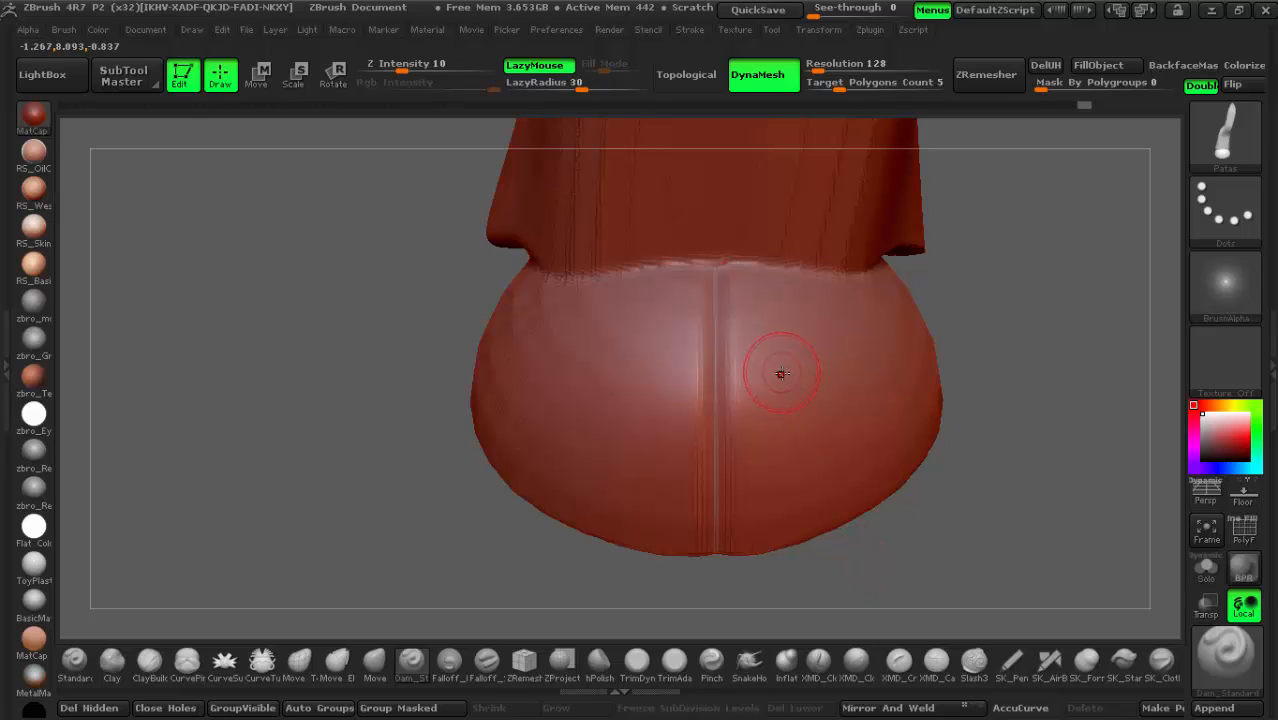
{"action": "left_click_drag", "start_coordinate": [1158, 331], "coordinate": [1134, 233]}
{"action": "left_click_drag", "start_coordinate": [929, 316], "coordinate": [905, 352]}
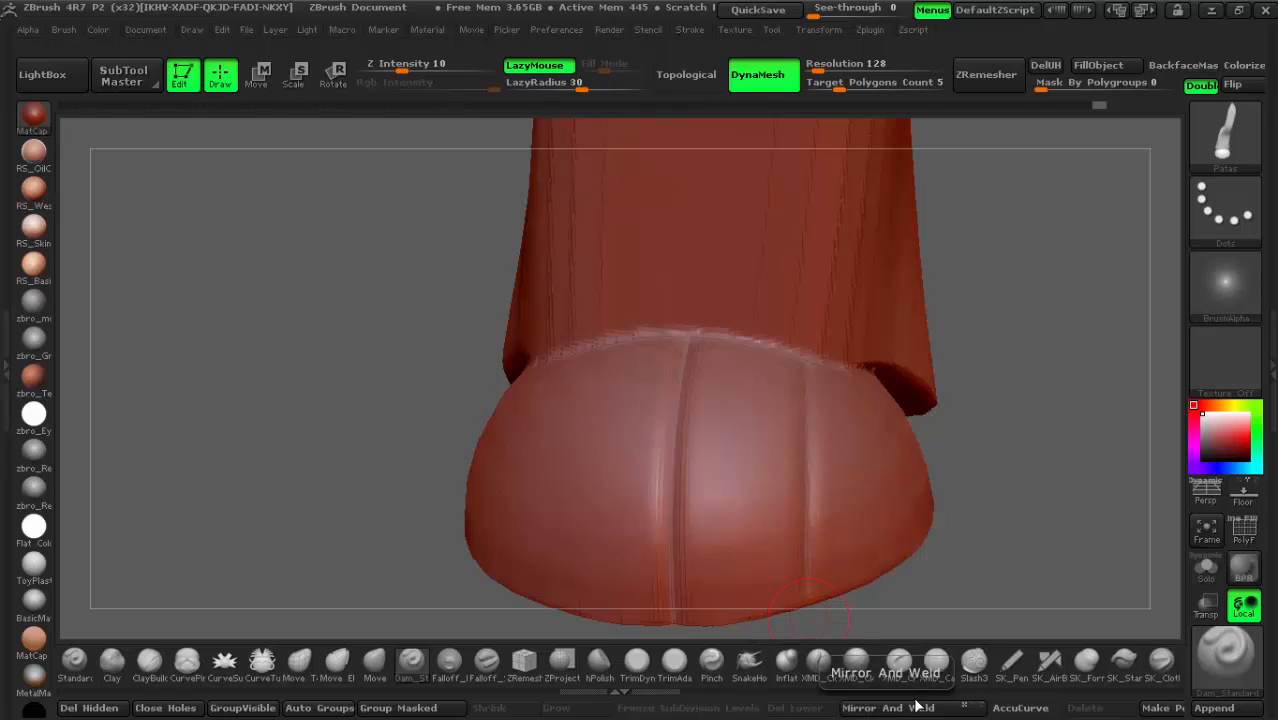
{"action": "mouse_move", "coordinate": [420, 440]}
{"action": "left_mouse_down"}
{"action": "mouse_move", "coordinate": [551, 431]}
{"action": "mouse_move", "coordinate": [546, 538]}
{"action": "left_mouse_up"}
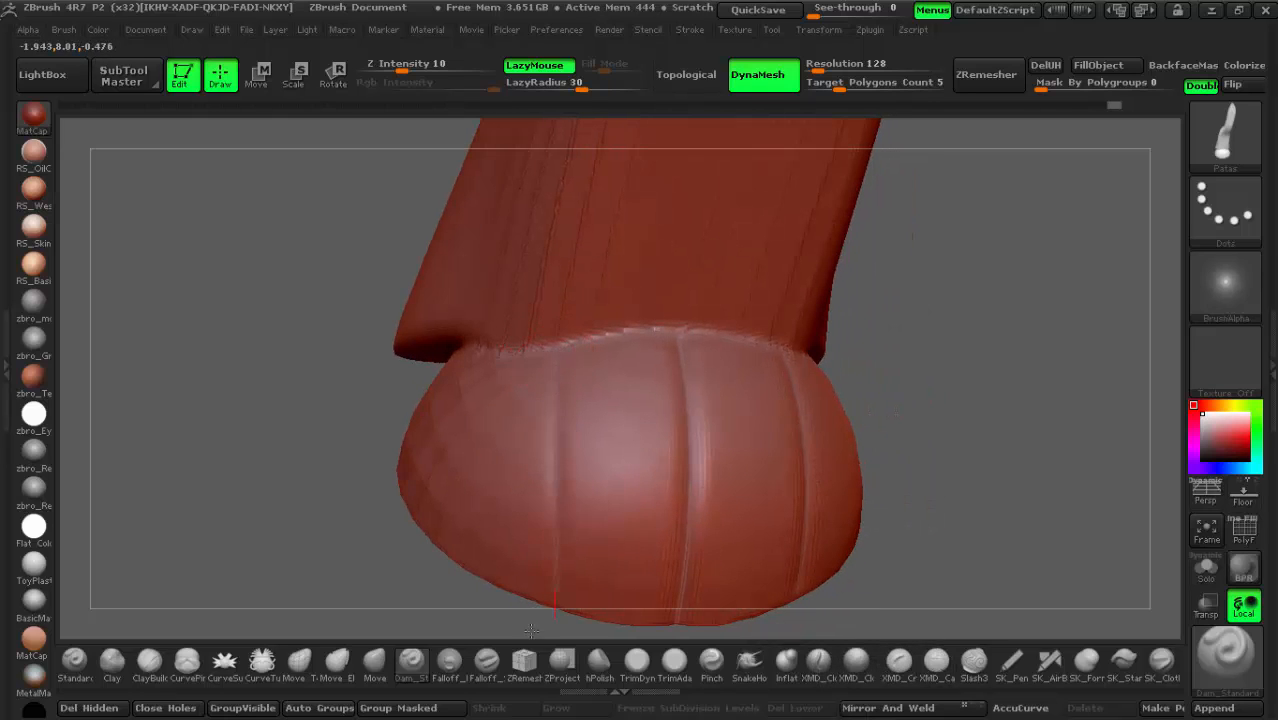
{"action": "key", "text": "1"}
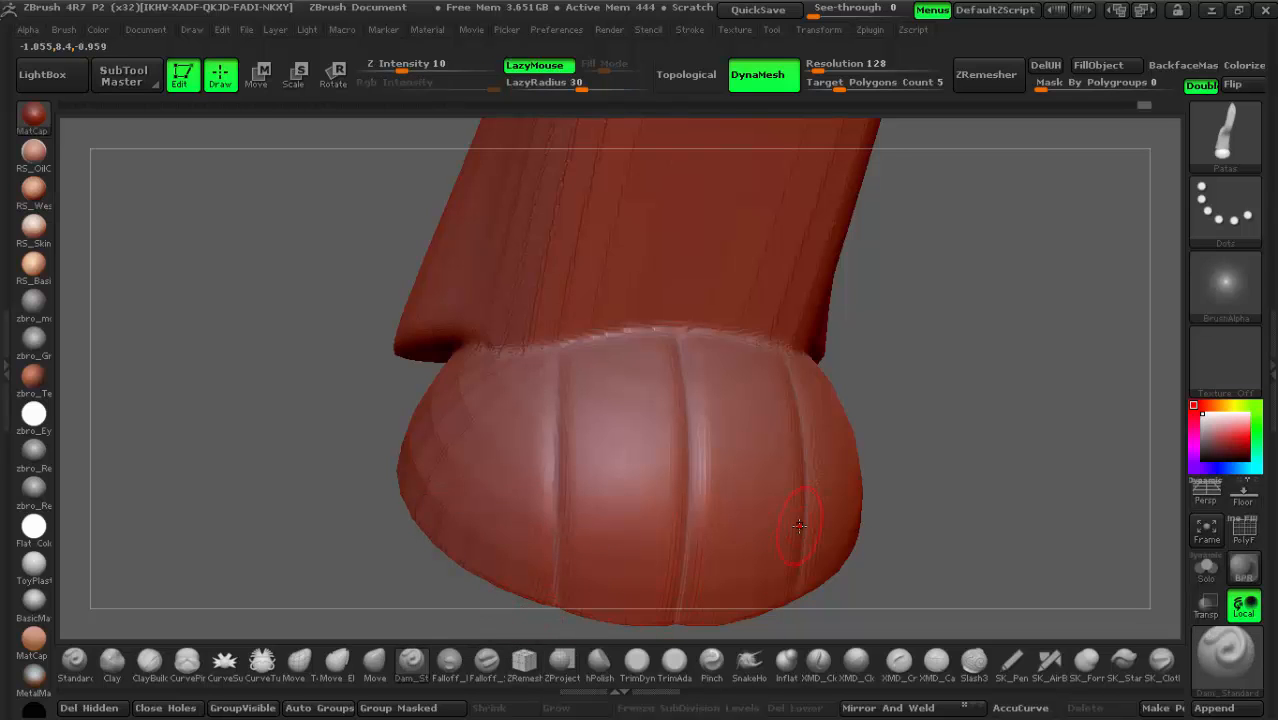
Step: Smooth the remaining facets on the sides of the foot hemisphere
{"action": "right_click_drag", "start_coordinate": [799, 526], "coordinate": [1005, 494], "text": "ctrl"}
{"action": "right_click_drag", "start_coordinate": [798, 462], "coordinate": [812, 356], "text": "ctrl"}
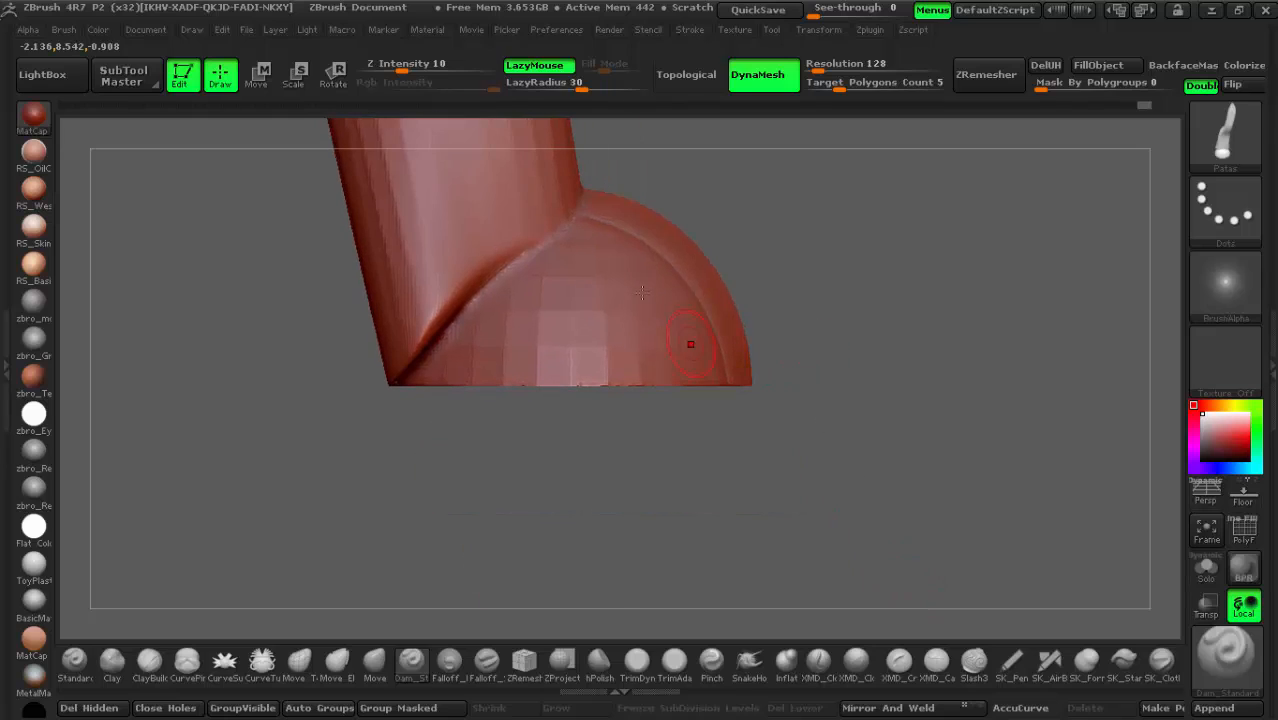
{"action": "key", "text": "shift"}
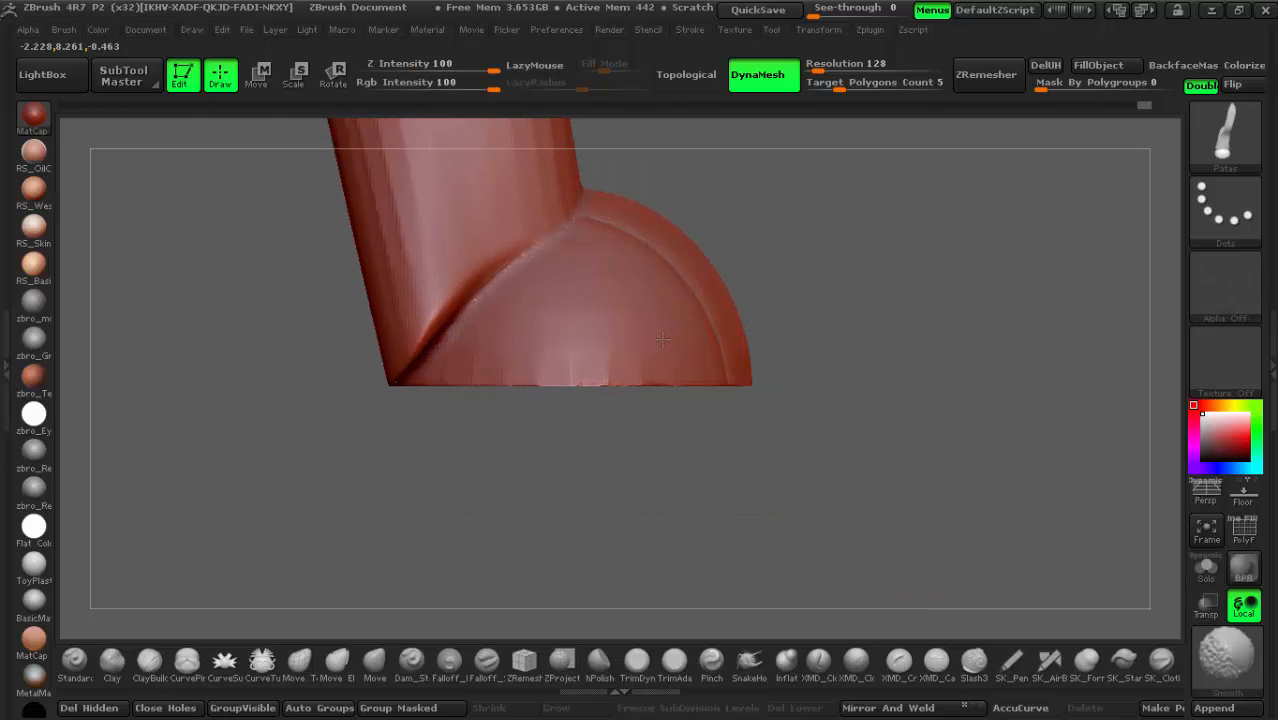
{"action": "mouse_move", "coordinate": [572, 329]}
{"action": "right_mouse_down"}
{"action": "mouse_move", "coordinate": [747, 260]}
{"action": "mouse_move", "coordinate": [835, 369]}
{"action": "mouse_move", "coordinate": [856, 328]}
{"action": "mouse_move", "coordinate": [915, 300]}
{"action": "mouse_move", "coordinate": [884, 280]}
{"action": "mouse_move", "coordinate": [607, 483]}
{"action": "right_mouse_up"}
{"action": "key", "text": "shift"}
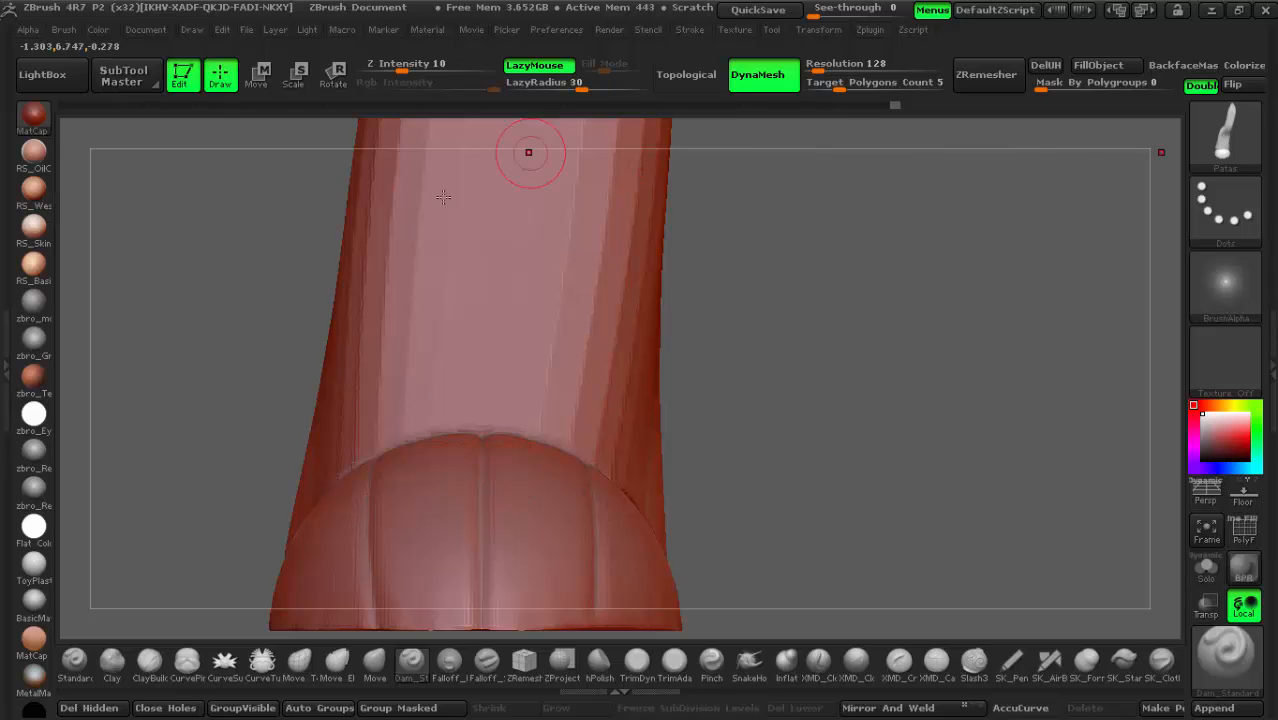
Step: Enlarge the brush and smooth the front of the lower leg above the foot
{"action": "right_click_drag", "start_coordinate": [512, 305], "coordinate": [511, 211], "text": "ctrl"}
{"action": "key", "text": "space"}
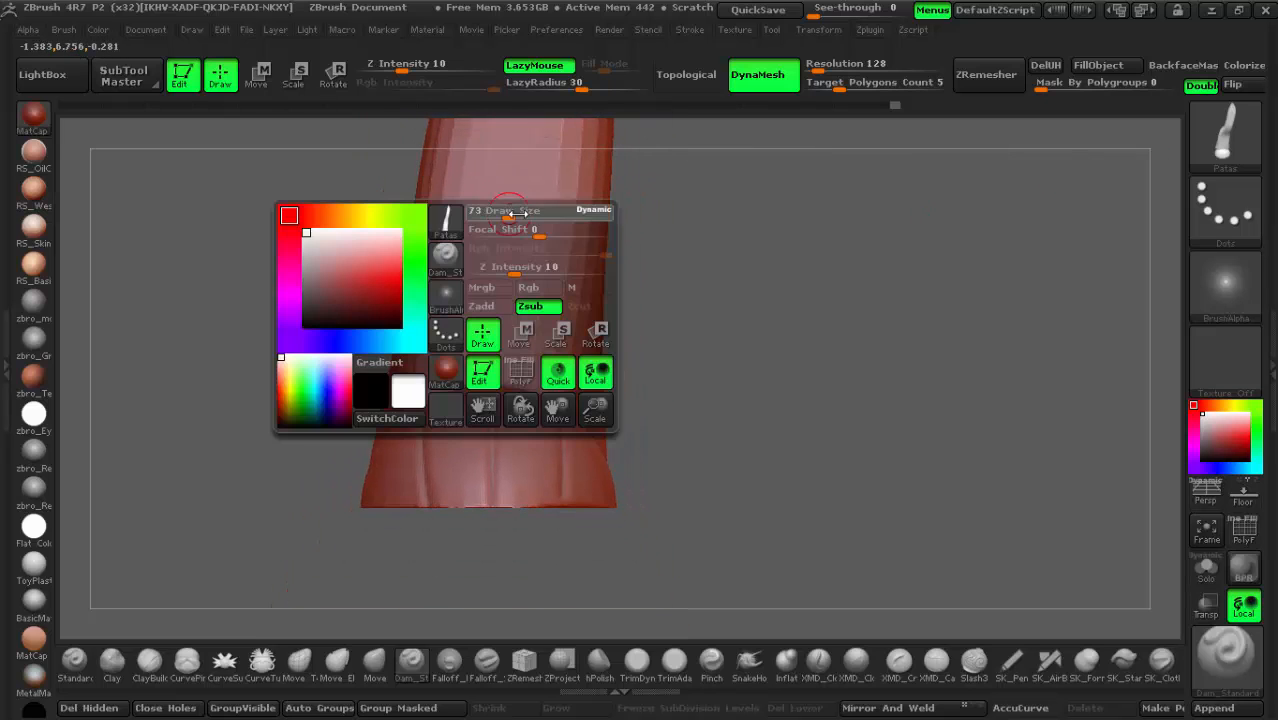
{"action": "left_click_drag", "start_coordinate": [517, 213], "coordinate": [536, 211]}
{"action": "right_click_drag", "start_coordinate": [536, 211], "coordinate": [496, 350], "text": "alt"}
{"action": "mouse_move", "coordinate": [445, 294]}
{"action": "right_mouse_down", "text": "ctrl"}
{"action": "mouse_move", "coordinate": [454, 319]}
{"action": "mouse_move", "coordinate": [443, 222]}
{"action": "right_mouse_up", "text": "ctrl"}
{"action": "right_click_drag", "start_coordinate": [450, 274], "coordinate": [447, 253], "text": "ctrl"}
{"action": "key", "text": "space"}
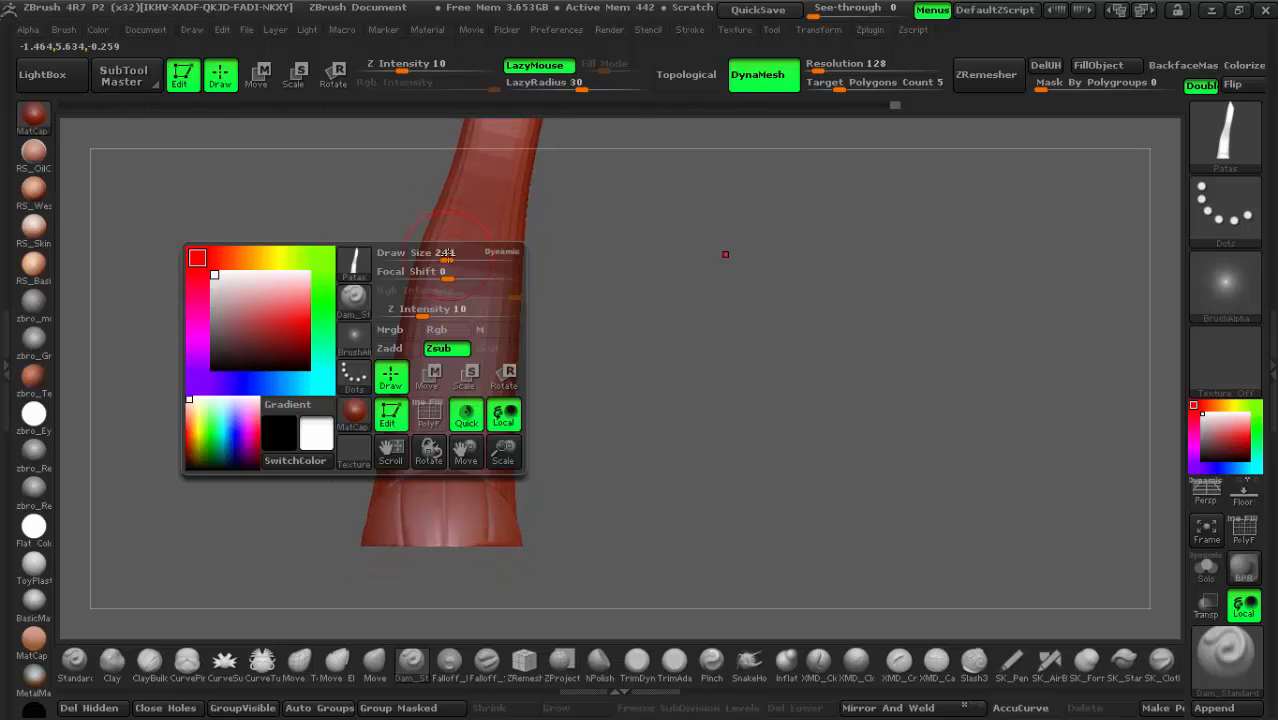
{"action": "mouse_move", "coordinate": [447, 253]}
{"action": "left_mouse_down"}
{"action": "mouse_move", "coordinate": [468, 254]}
{"action": "mouse_move", "coordinate": [417, 364]}
{"action": "left_mouse_up"}
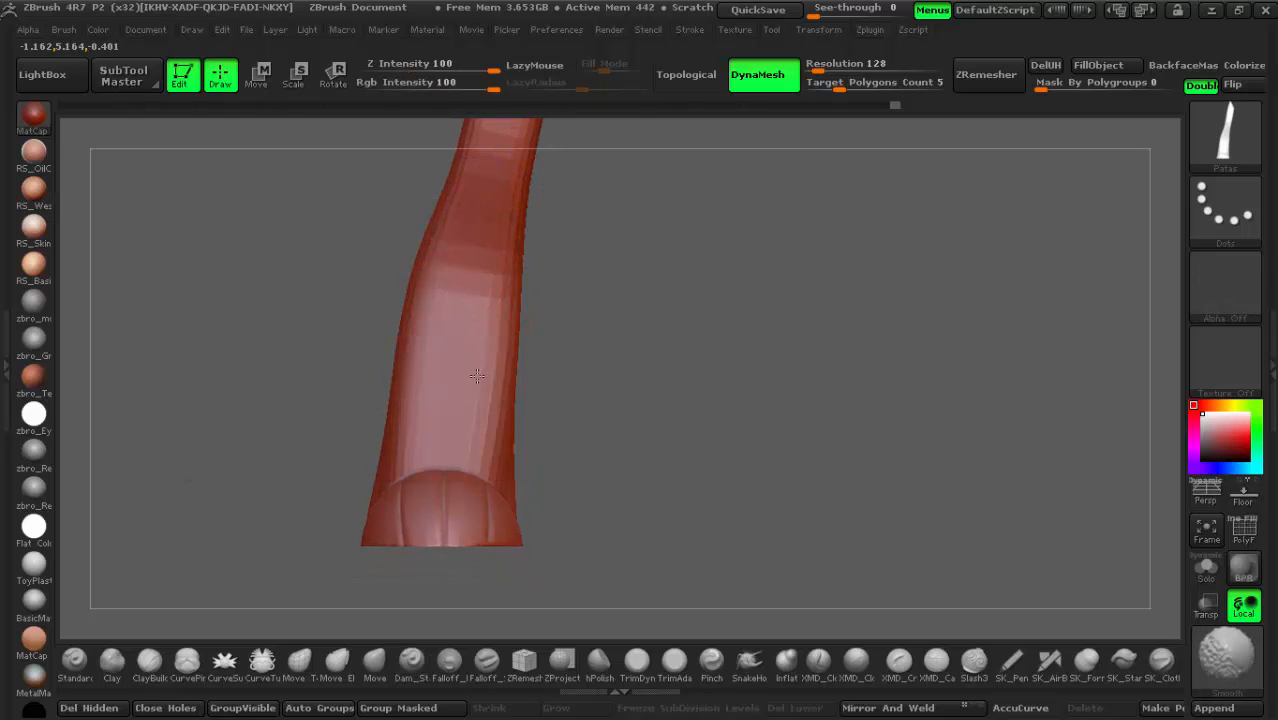
Step: Smooth the upper leg and the edges around its slanted top end
{"action": "right_click_drag", "start_coordinate": [517, 192], "coordinate": [489, 482], "text": "alt"}
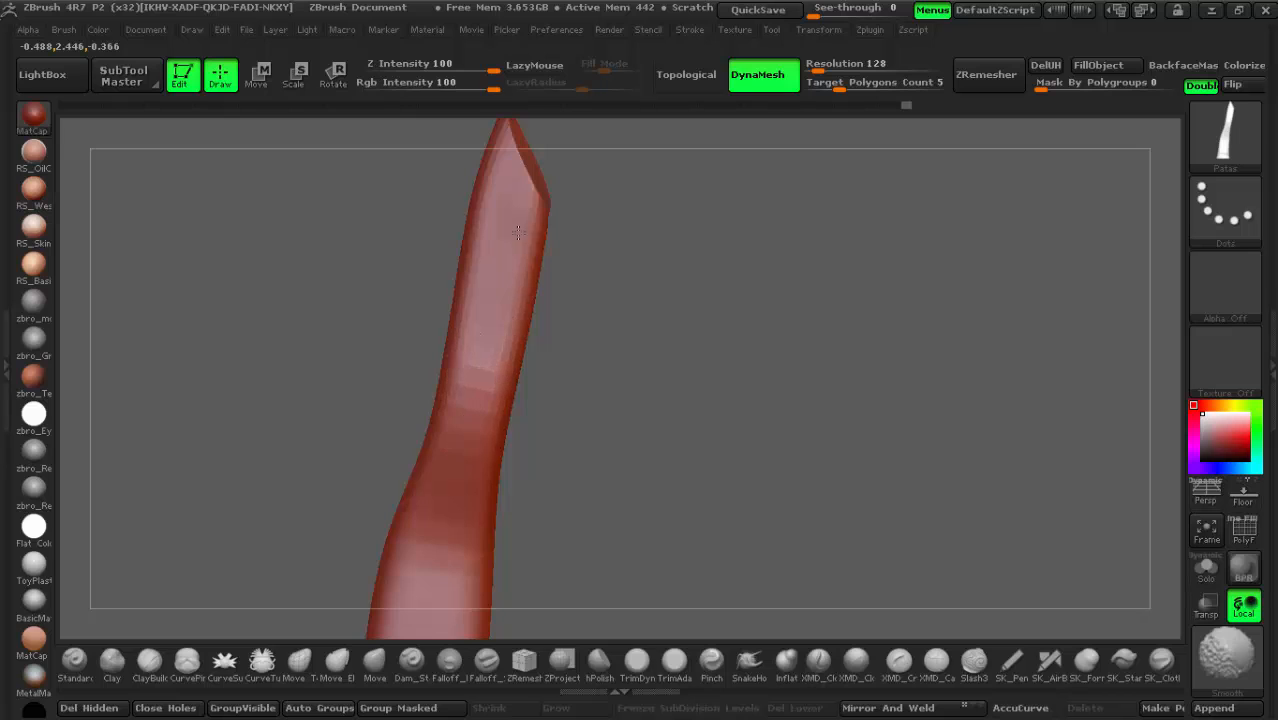
{"action": "left_click_drag", "start_coordinate": [518, 232], "coordinate": [542, 341], "text": "shift"}
{"action": "right_click_drag", "start_coordinate": [542, 341], "coordinate": [542, 494], "text": "alt"}
{"action": "mouse_move", "coordinate": [525, 264]}
{"action": "left_mouse_down", "text": "shift"}
{"action": "mouse_move", "coordinate": [523, 331]}
{"action": "mouse_move", "coordinate": [560, 366]}
{"action": "left_mouse_up", "text": "shift"}
{"action": "mouse_move", "coordinate": [606, 398]}
{"action": "right_mouse_down"}
{"action": "mouse_move", "coordinate": [657, 400]}
{"action": "mouse_move", "coordinate": [615, 420]}
{"action": "right_mouse_up"}
{"action": "mouse_move", "coordinate": [562, 289]}
{"action": "left_mouse_down", "text": "shift"}
{"action": "mouse_move", "coordinate": [512, 264]}
{"action": "mouse_move", "coordinate": [558, 355]}
{"action": "left_mouse_up", "text": "shift"}
{"action": "left_click_drag", "start_coordinate": [558, 450], "coordinate": [560, 478], "text": "shift"}
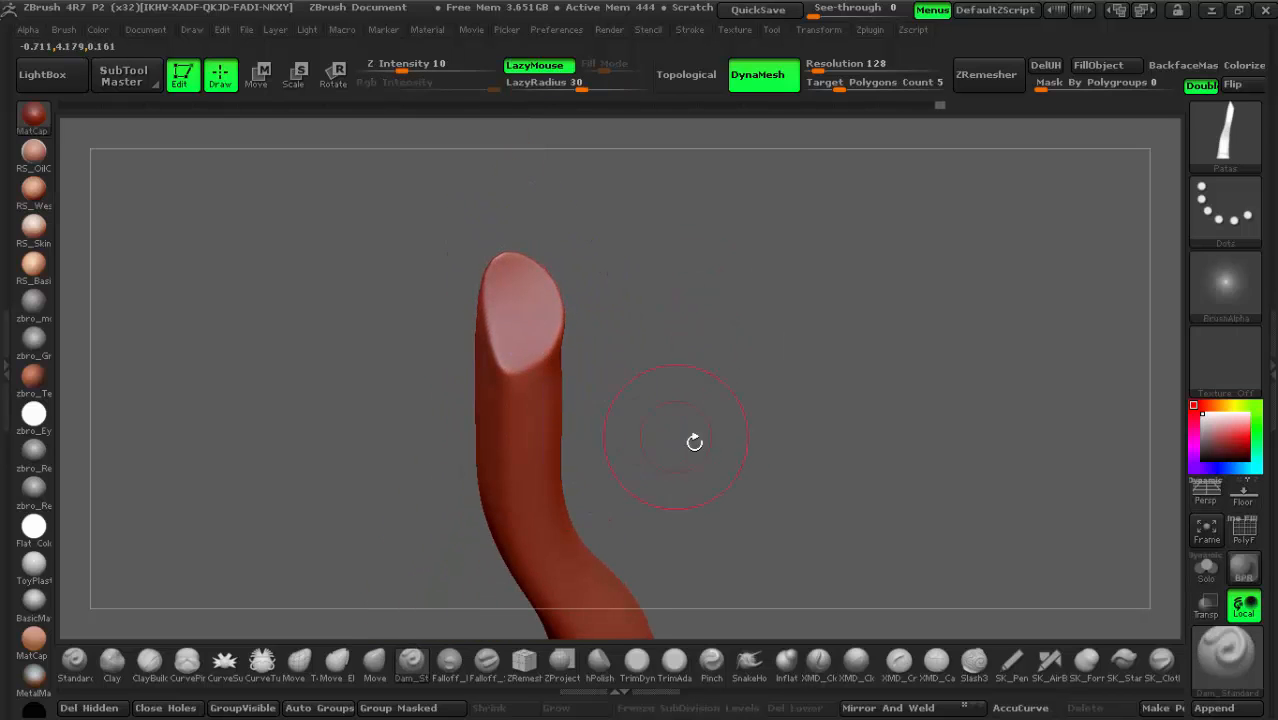
Step: Smooth the leg's bend and back surface from the top end down to the foot
{"action": "right_click_drag", "start_coordinate": [694, 442], "coordinate": [634, 212], "text": "alt"}
{"action": "right_click_drag", "start_coordinate": [836, 465], "coordinate": [740, 425]}
{"action": "left_click_drag", "start_coordinate": [571, 354], "coordinate": [760, 553], "text": "shift"}
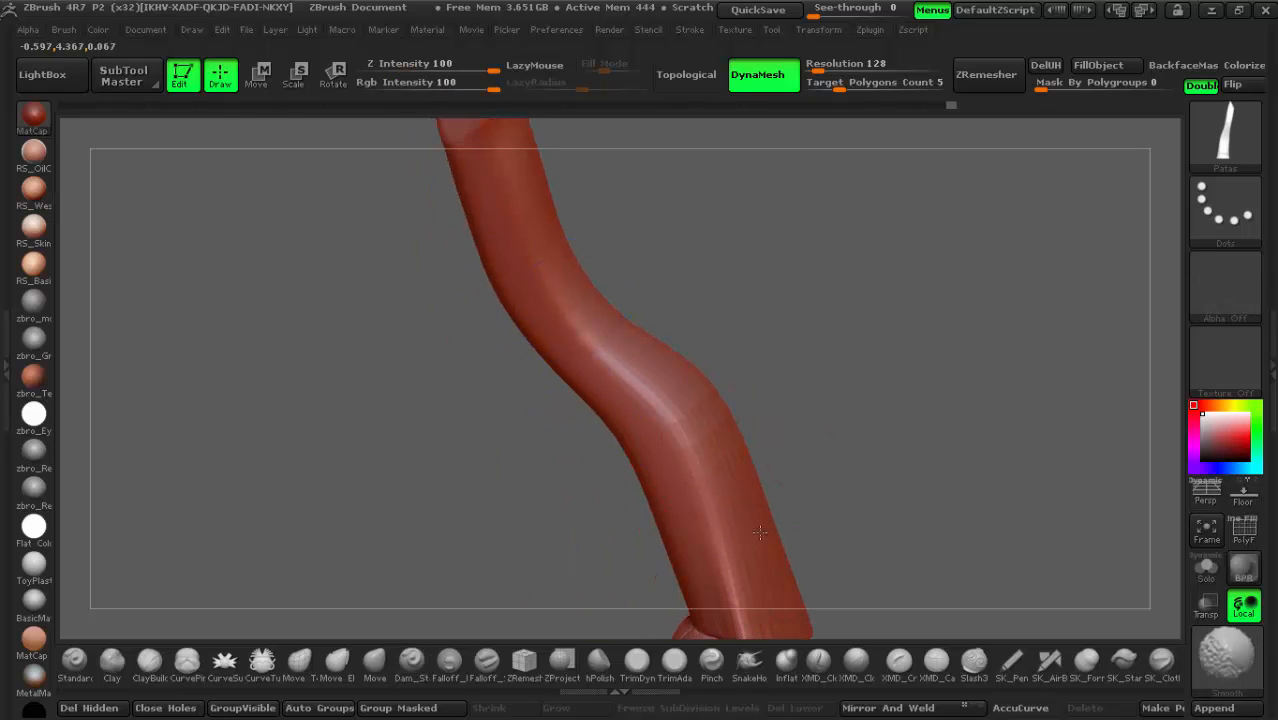
{"action": "right_click_drag", "start_coordinate": [887, 332], "coordinate": [898, 479], "text": "alt"}
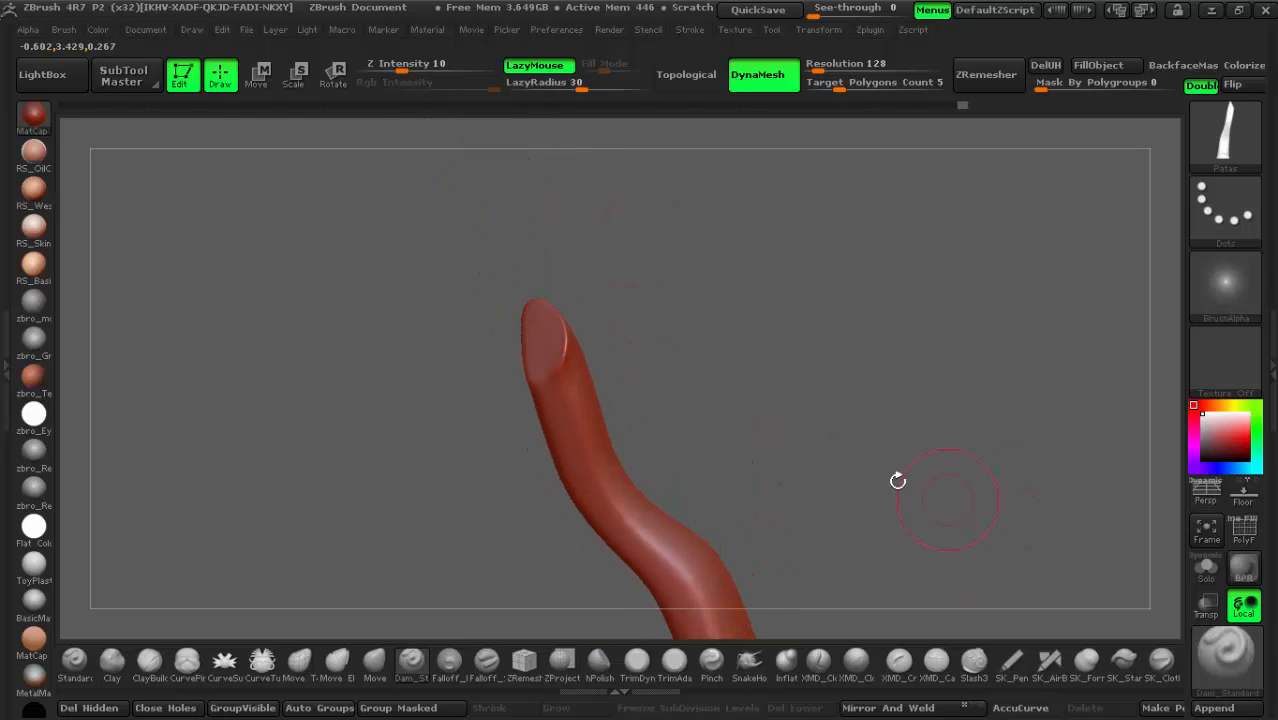
{"action": "mouse_move", "coordinate": [638, 400]}
{"action": "right_mouse_down", "text": "shift"}
{"action": "mouse_move", "coordinate": [582, 420]}
{"action": "mouse_move", "coordinate": [590, 360]}
{"action": "mouse_move", "coordinate": [571, 309]}
{"action": "right_mouse_up", "text": "shift"}
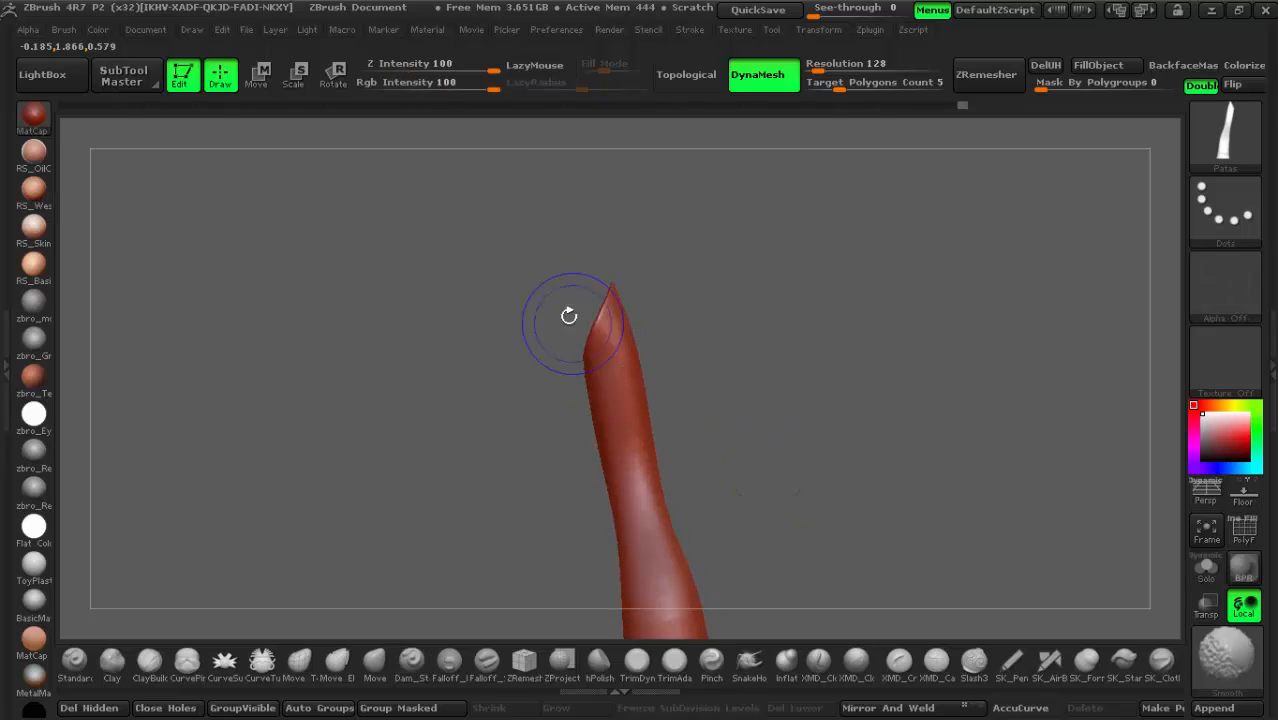
{"action": "right_click_drag", "start_coordinate": [750, 474], "coordinate": [627, 257], "text": "shift"}
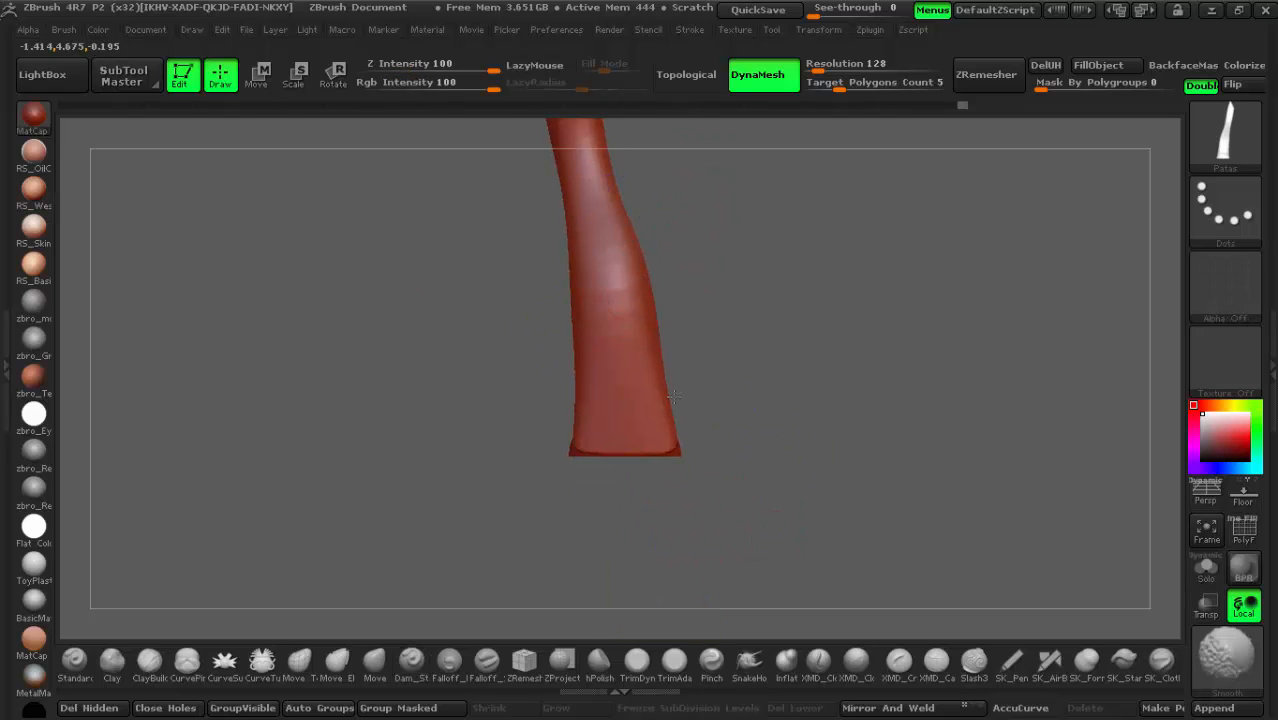
{"action": "right_click_drag", "start_coordinate": [850, 335], "coordinate": [676, 346]}
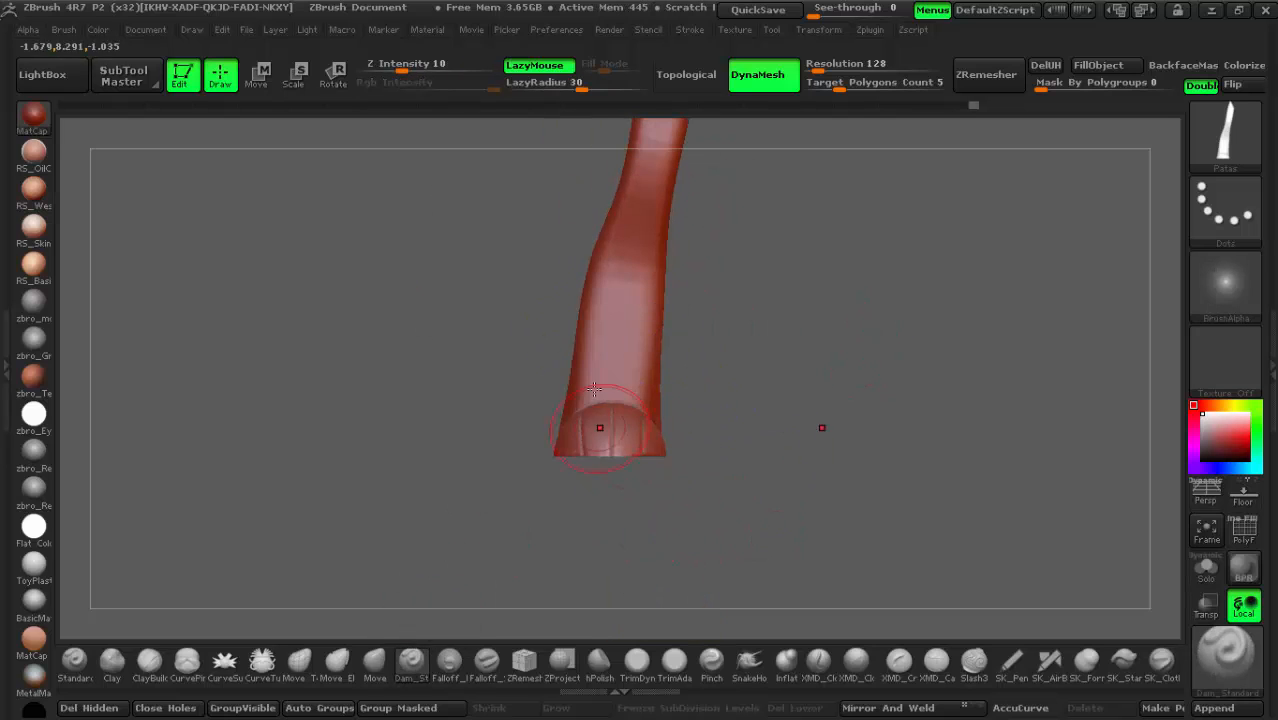
Step: Switch to 3ds Max and return to the cat character scene
{"action": "left_click", "coordinate": [1211, 11]}
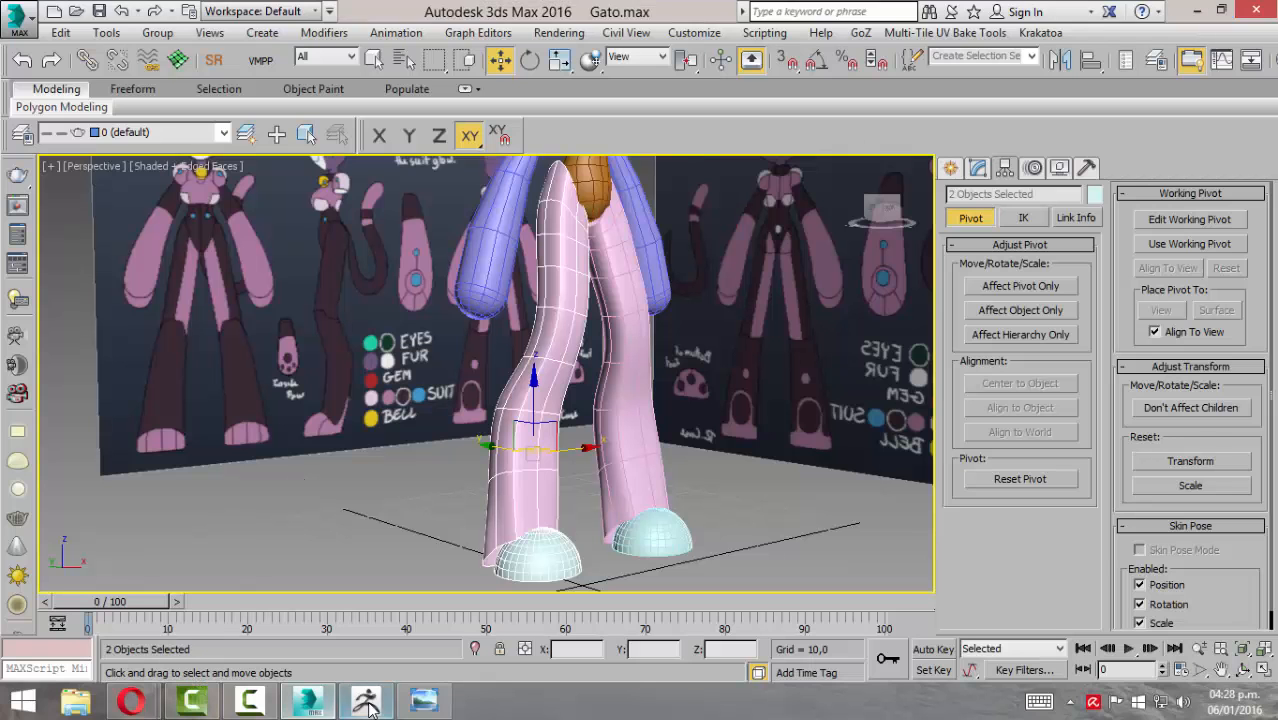
Step: Examine the leg seams, knee panel and foot details in the space_kitty reference sheet in the Windows photo viewer
{"action": "left_click", "coordinate": [423, 702]}
{"action": "scroll", "coordinate": [369, 397], "scroll_direction": "up", "scroll_amount": 4}
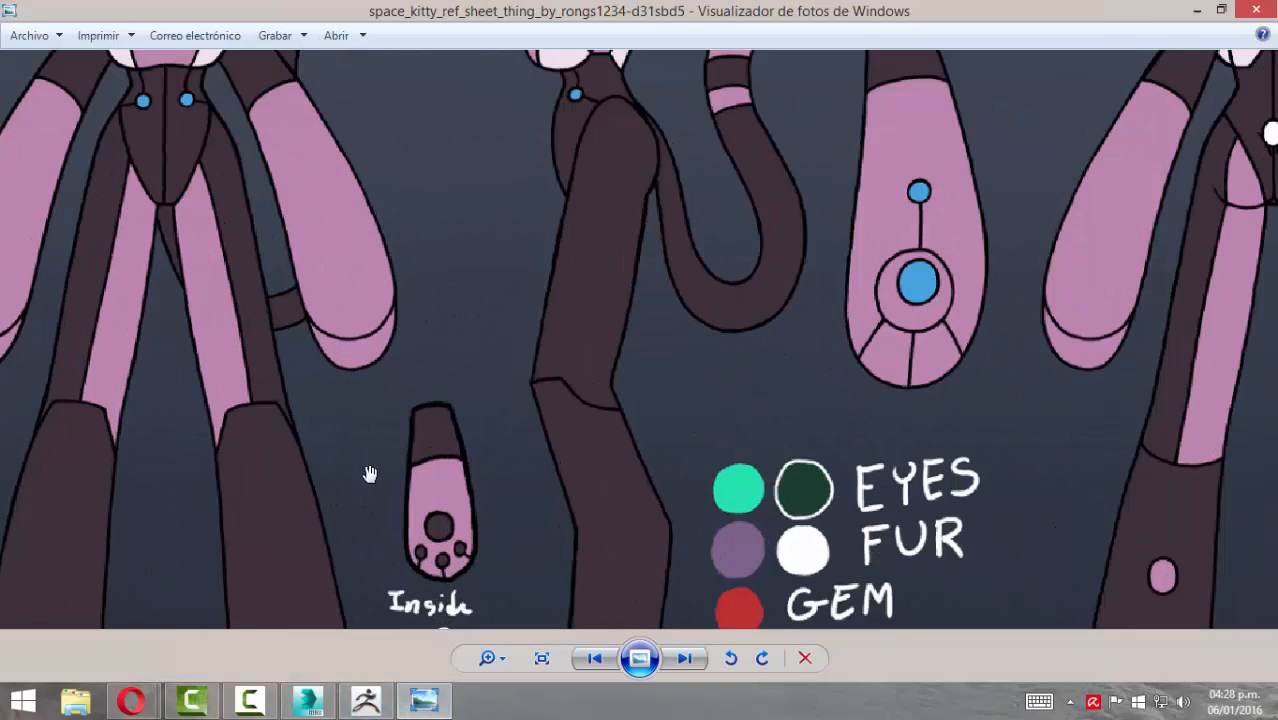
{"action": "left_click_drag", "start_coordinate": [221, 397], "coordinate": [659, 296]}
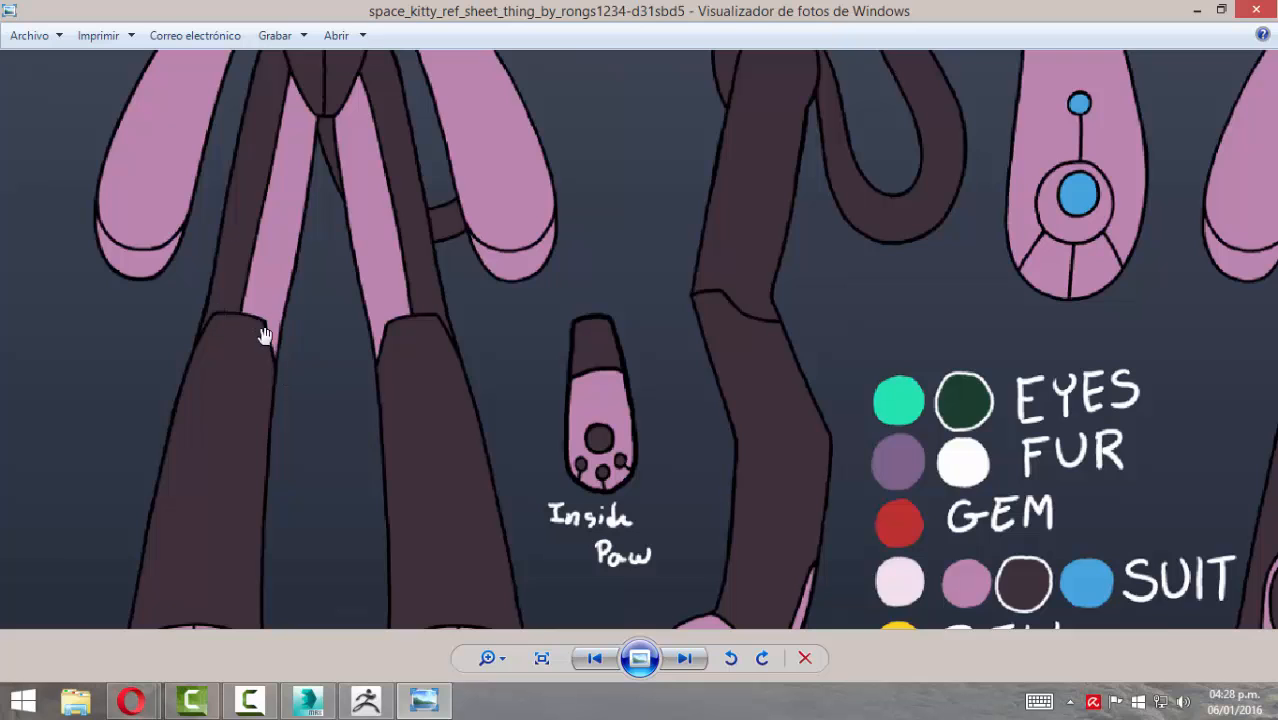
{"action": "left_click_drag", "start_coordinate": [413, 161], "coordinate": [527, 322]}
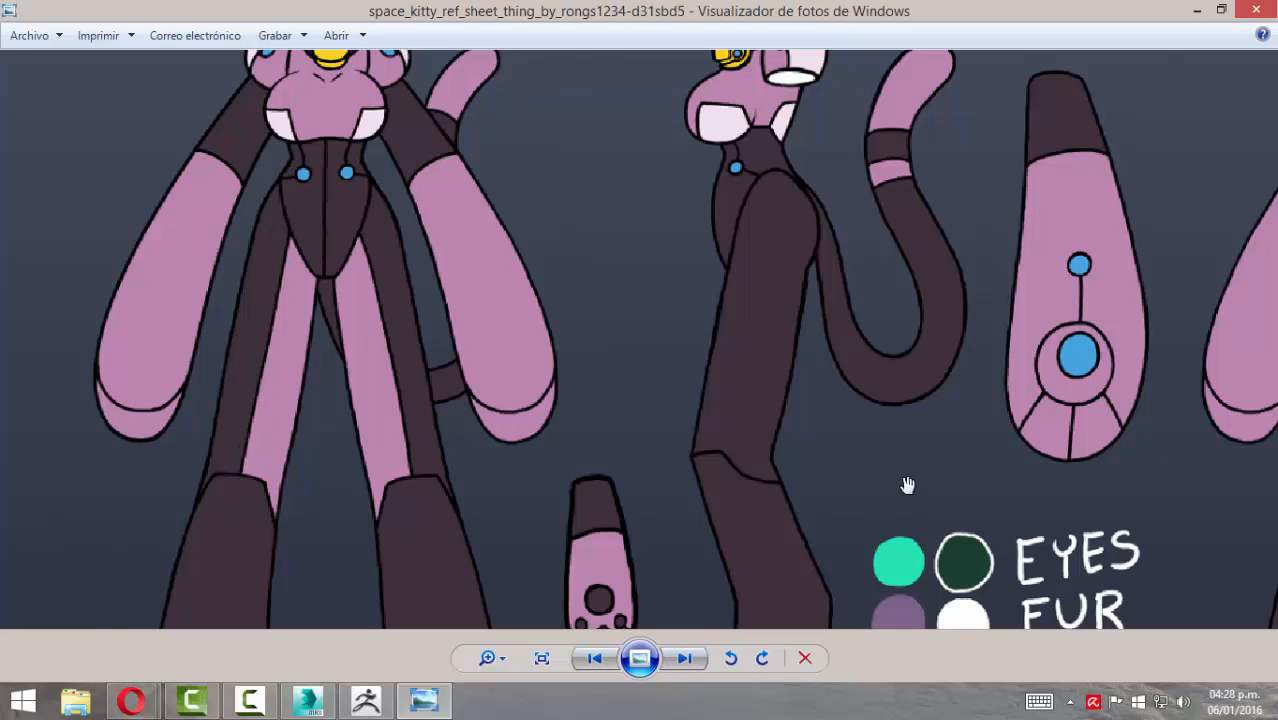
{"action": "left_click_drag", "start_coordinate": [907, 485], "coordinate": [792, 265]}
{"action": "left_click_drag", "start_coordinate": [724, 426], "coordinate": [686, 246]}
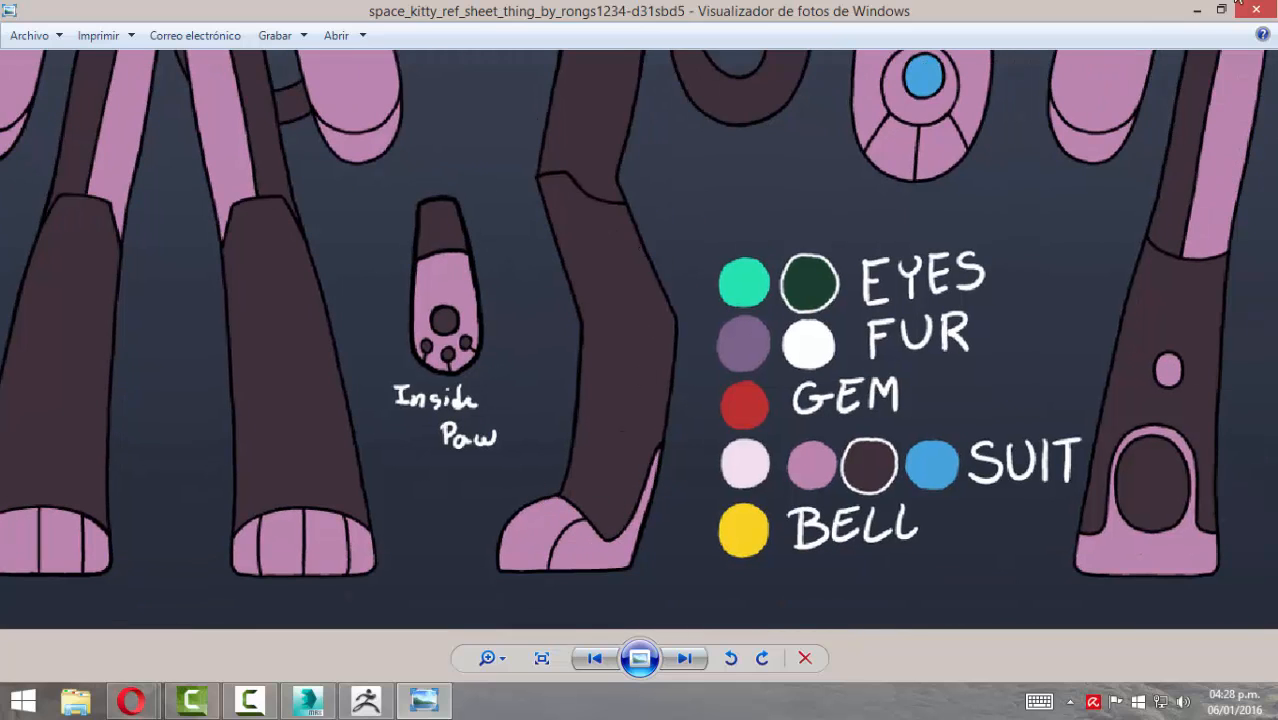
{"action": "left_click", "coordinate": [1197, 11]}
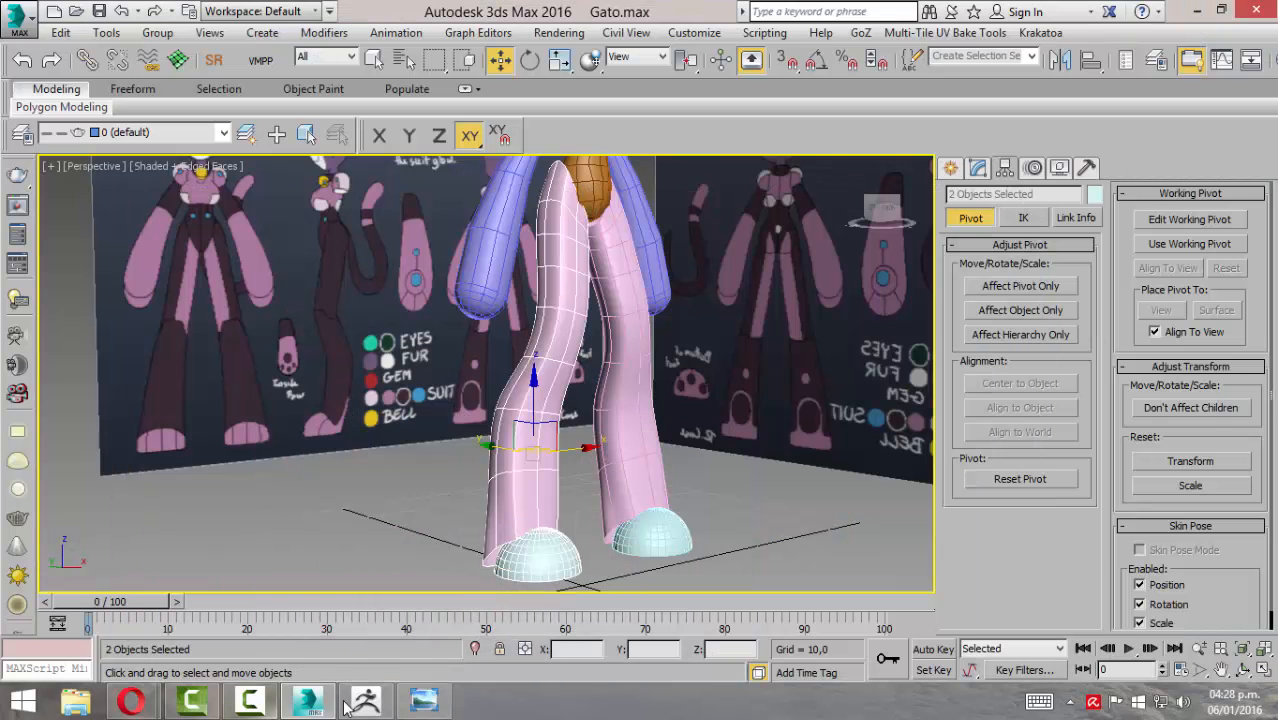
Step: Switch to ZBrush, shrink the Dam_Standard brush and carve a straight groove down the front of the upper leg at Z Intensity 18
{"action": "left_click", "coordinate": [346, 705]}
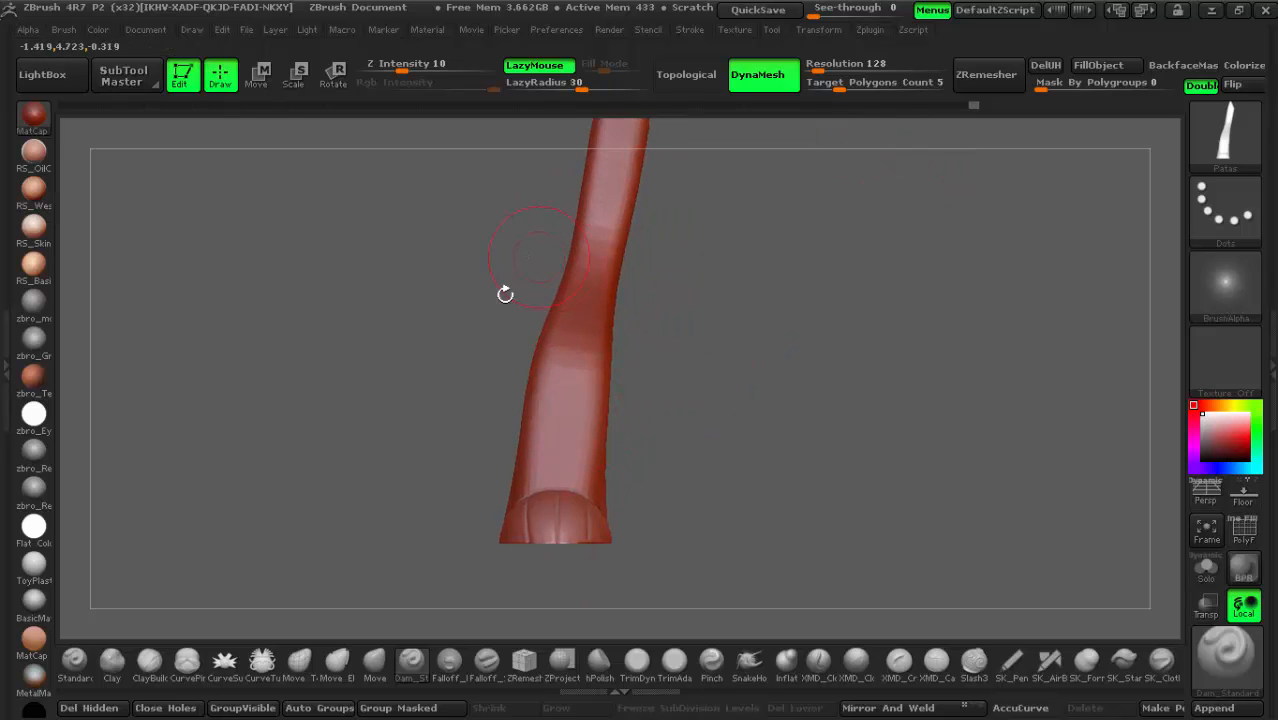
{"action": "left_click_drag", "start_coordinate": [505, 293], "coordinate": [695, 454]}
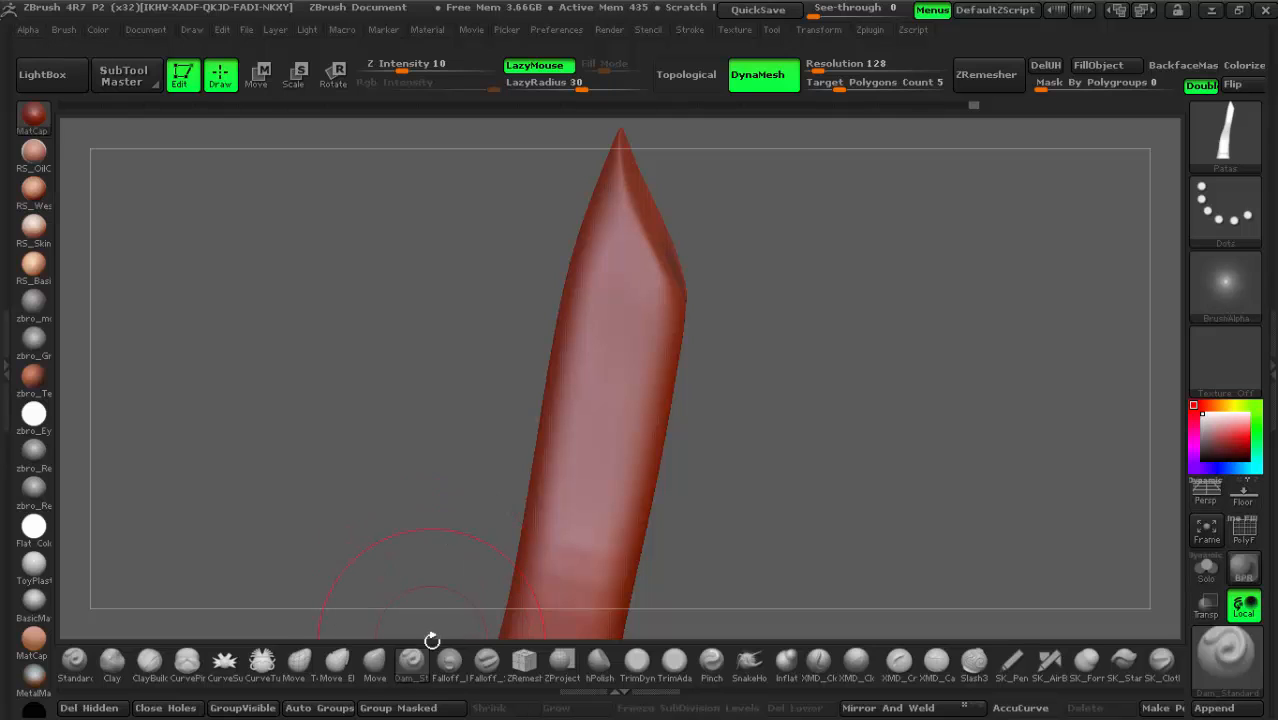
{"action": "key", "text": "space"}
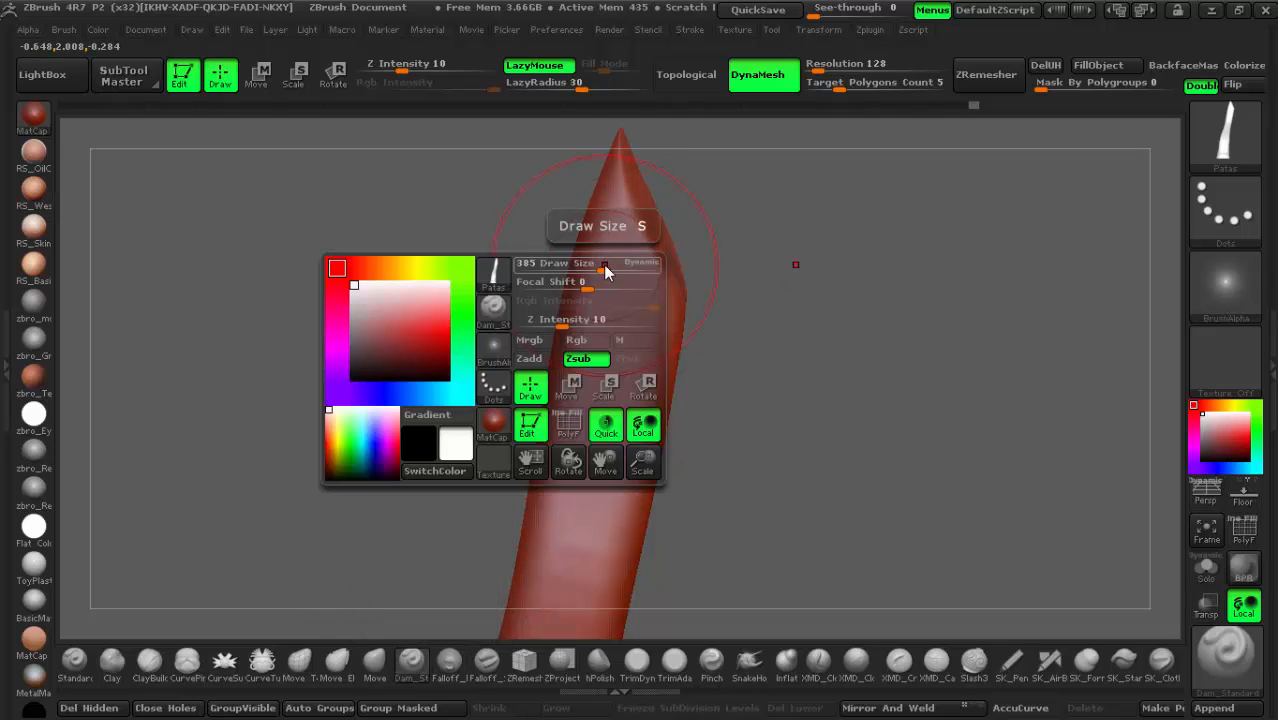
{"action": "left_click_drag", "start_coordinate": [604, 269], "coordinate": [540, 270]}
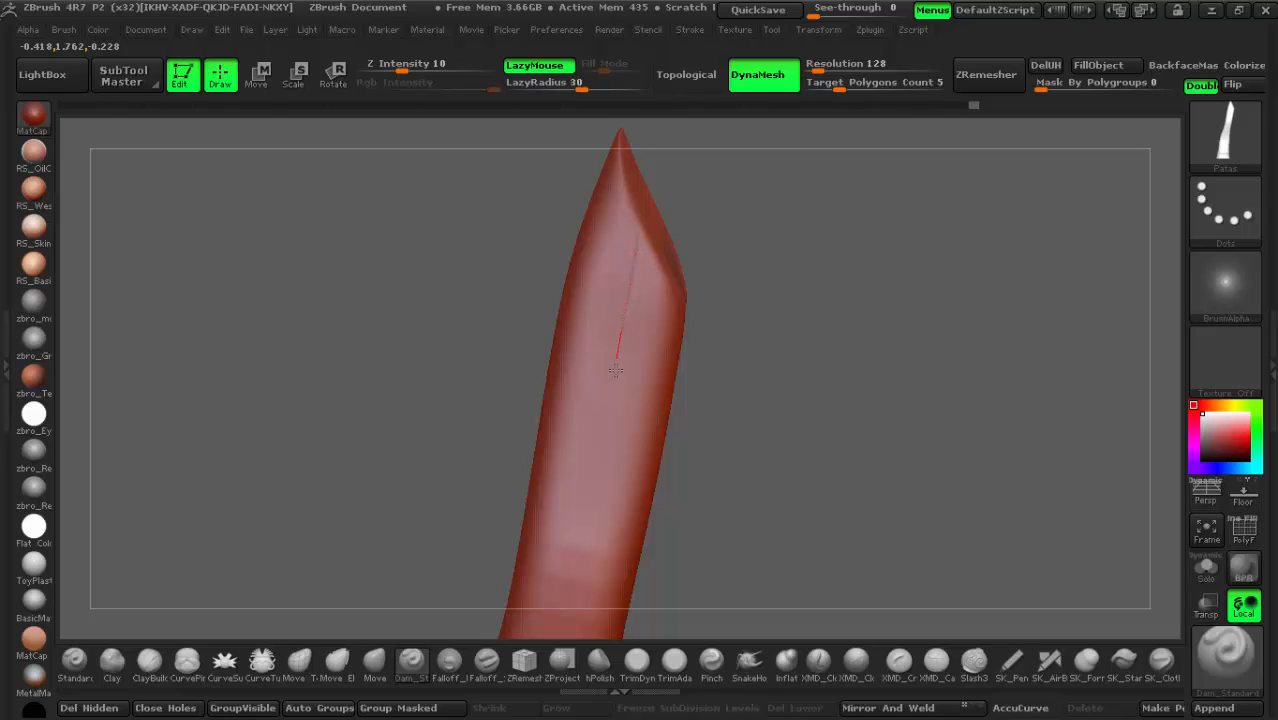
{"action": "left_click_drag", "start_coordinate": [572, 522], "coordinate": [574, 517]}
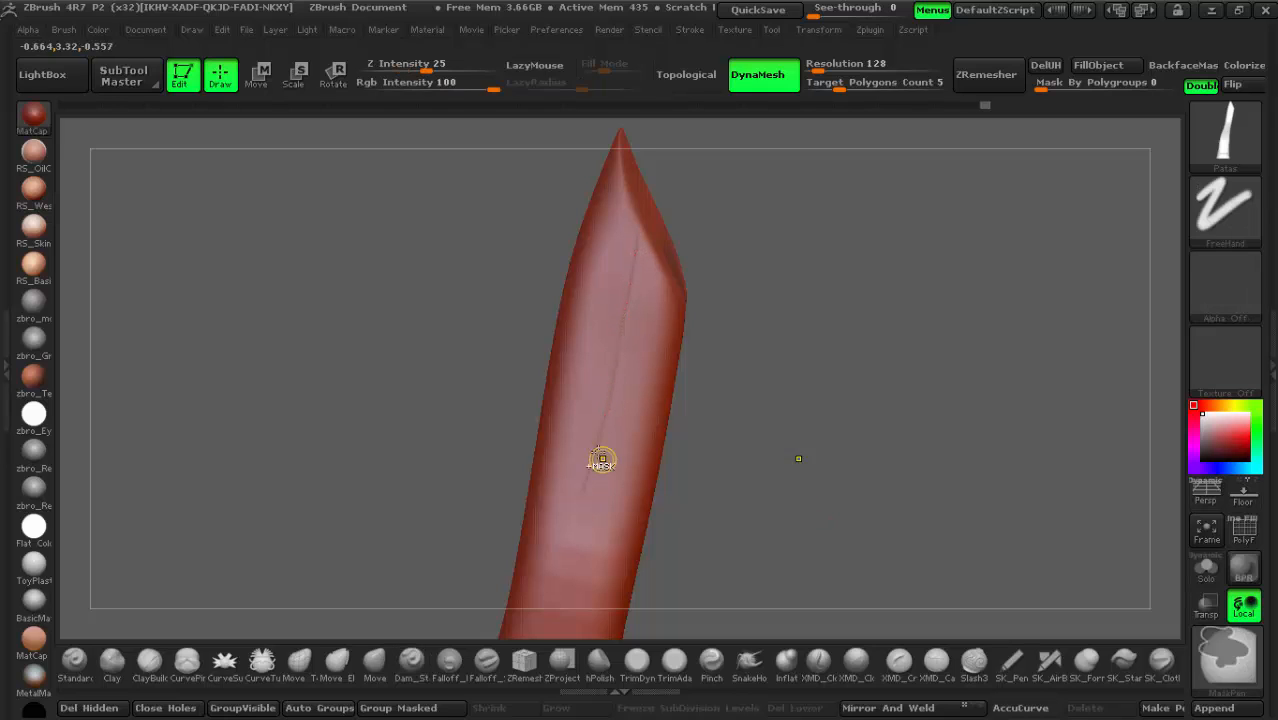
{"action": "key", "text": "ctrl+z"}
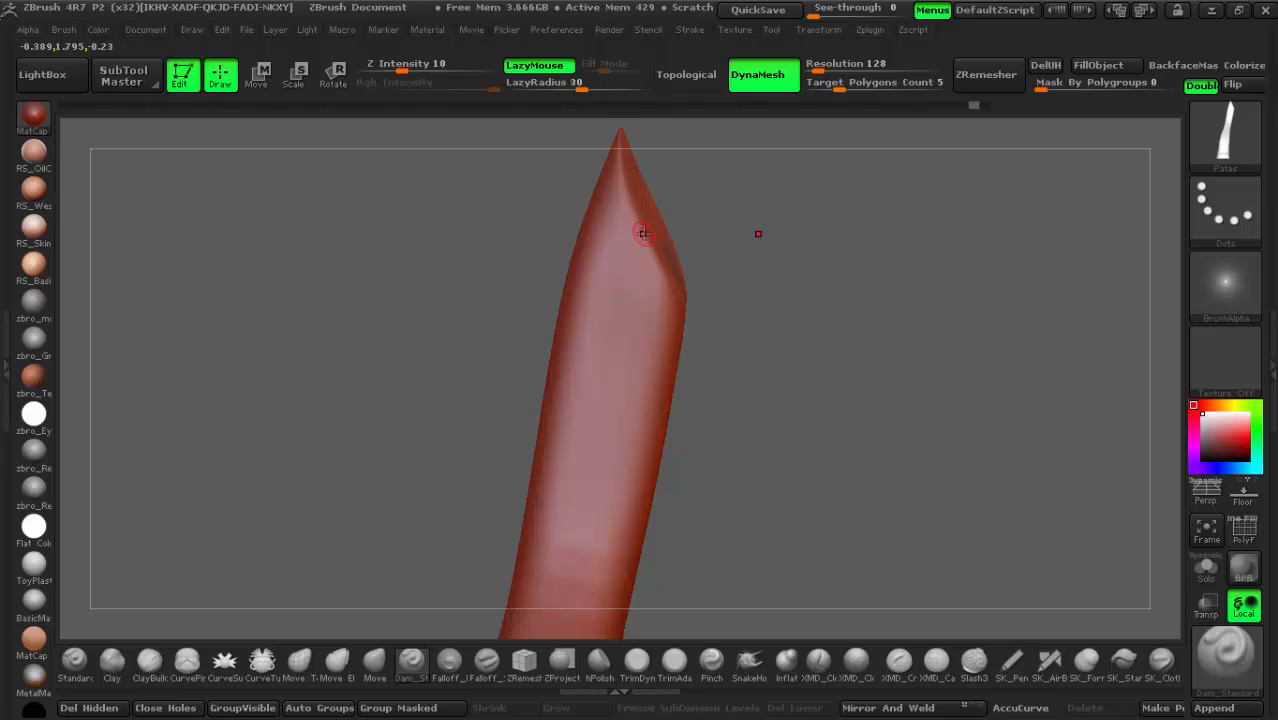
{"action": "left_click_drag", "start_coordinate": [399, 64], "coordinate": [417, 64]}
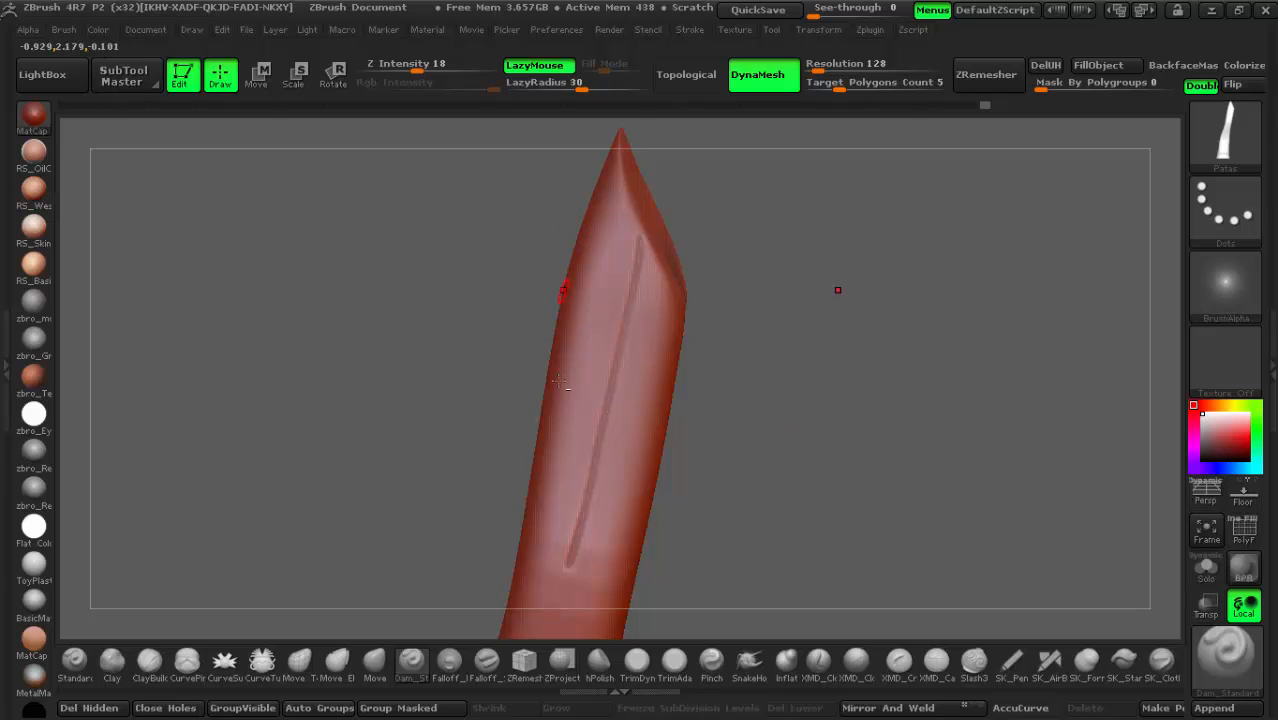
Step: Check where the thigh stripe meets the lower-leg panel on the reference sheet in the photo viewer
{"action": "left_click", "coordinate": [1219, 14]}
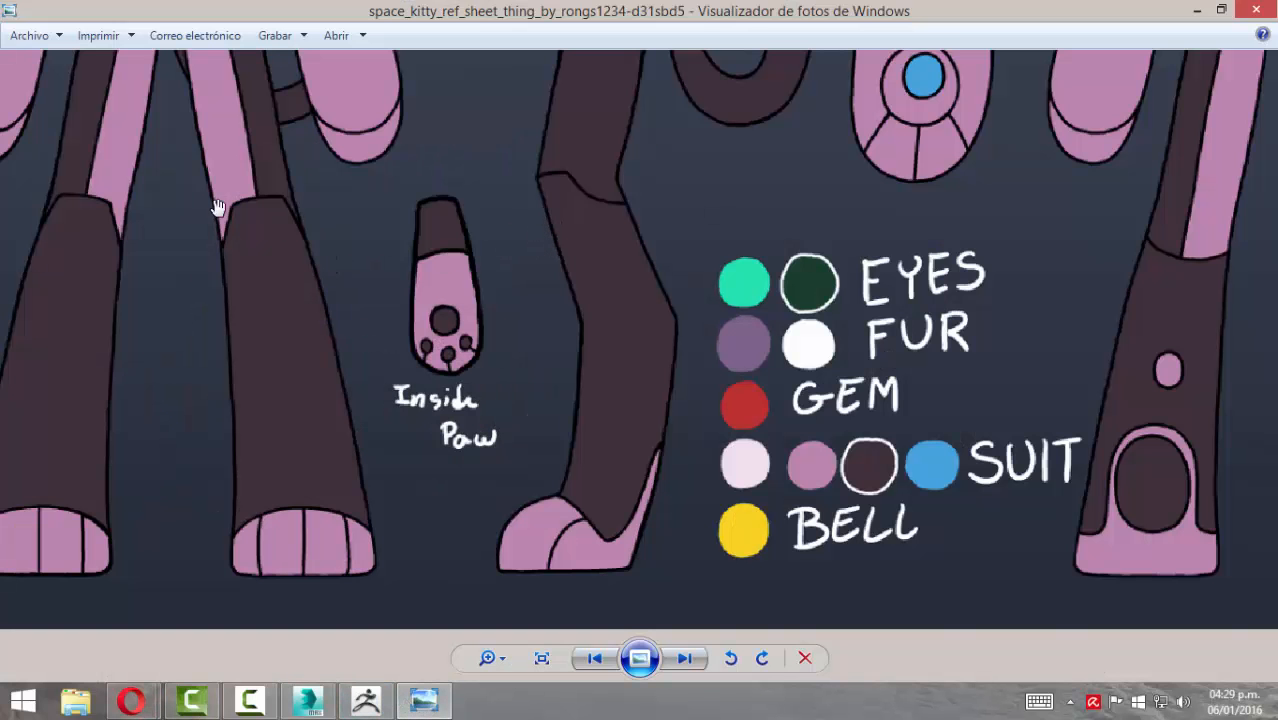
{"action": "left_click_drag", "start_coordinate": [200, 152], "coordinate": [318, 304]}
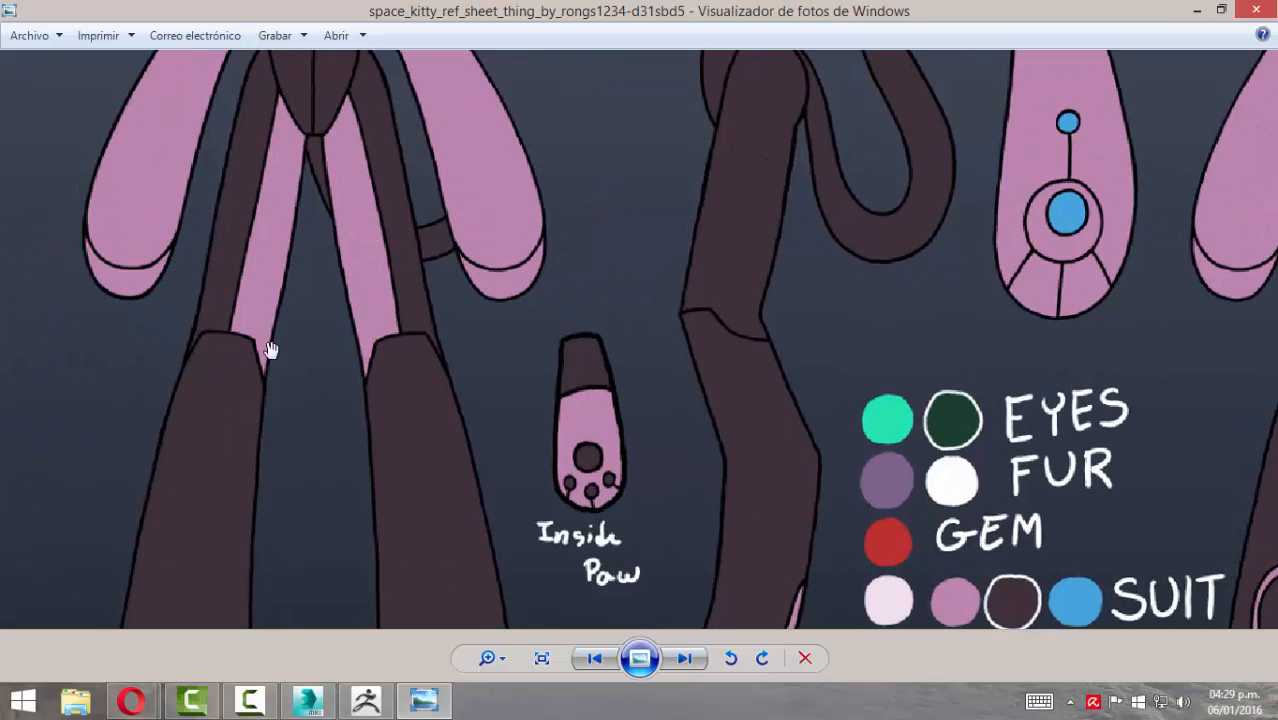
{"action": "left_click", "coordinate": [1195, 10]}
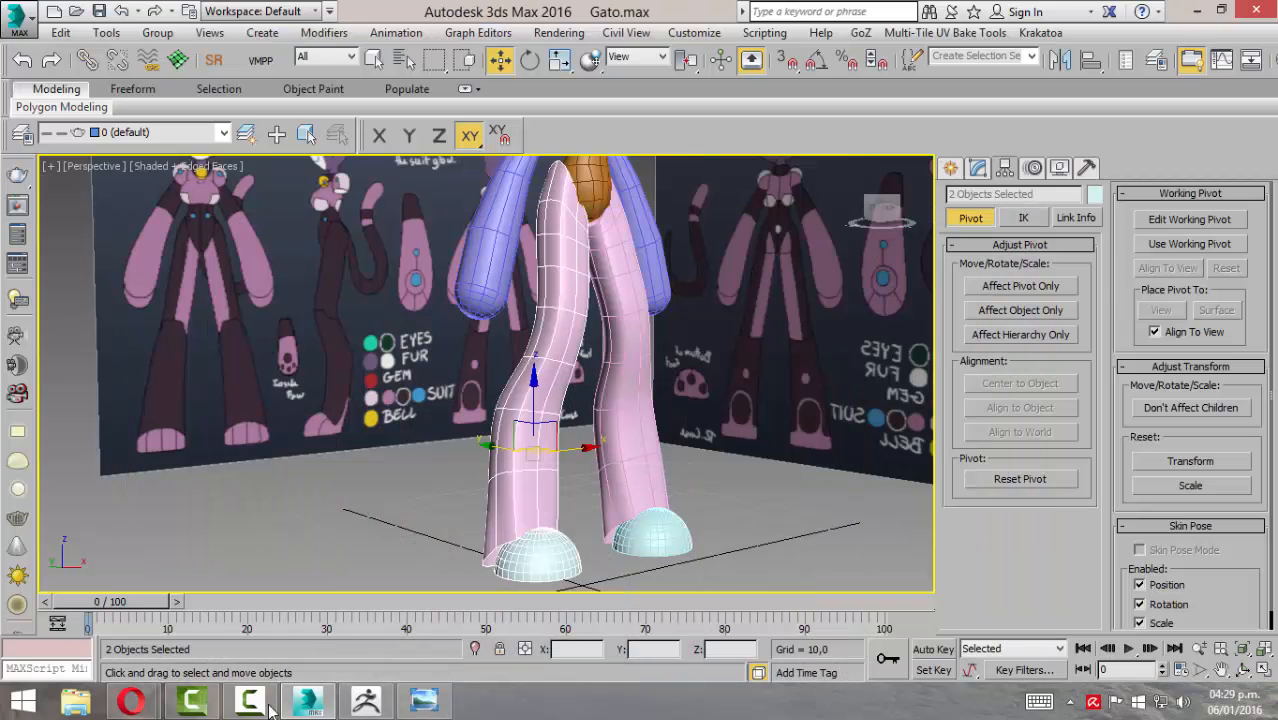
Step: Return to ZBrush and carve the knee seam across the front below the vertical groove, with slanted ends continuing onto the side
{"action": "left_click", "coordinate": [366, 700]}
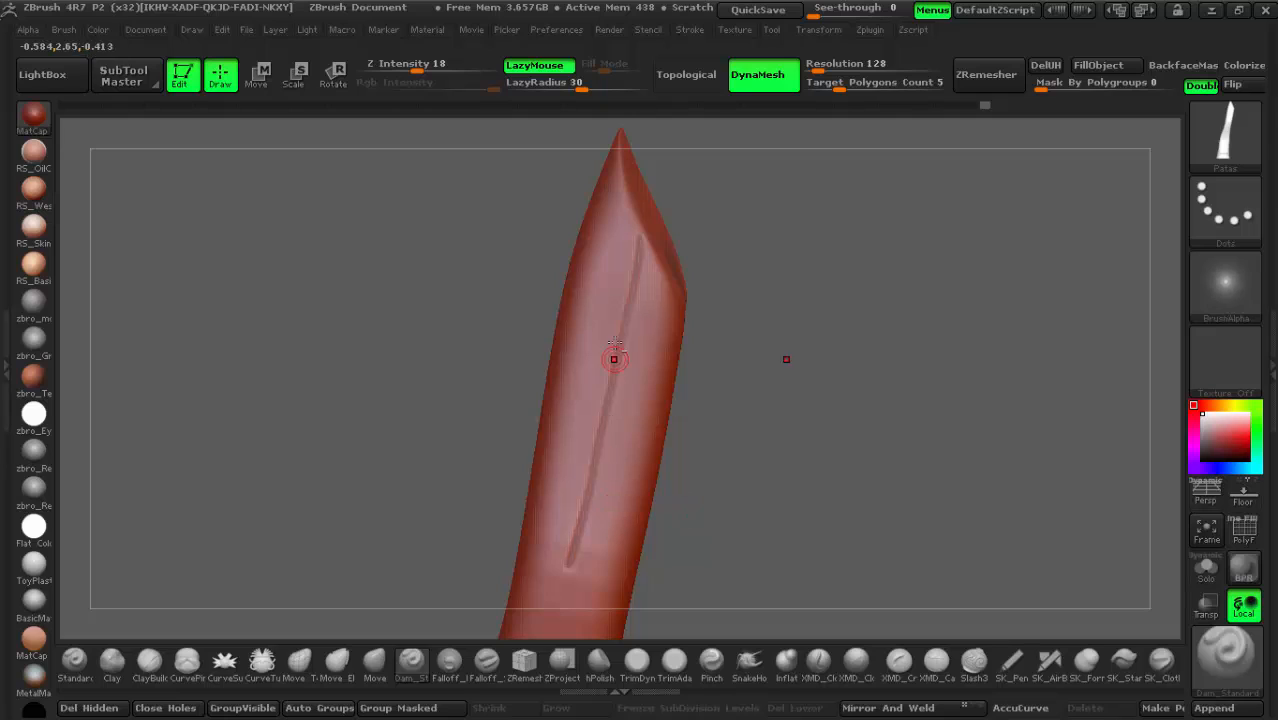
{"action": "left_click_drag", "start_coordinate": [697, 552], "coordinate": [714, 220], "text": "alt"}
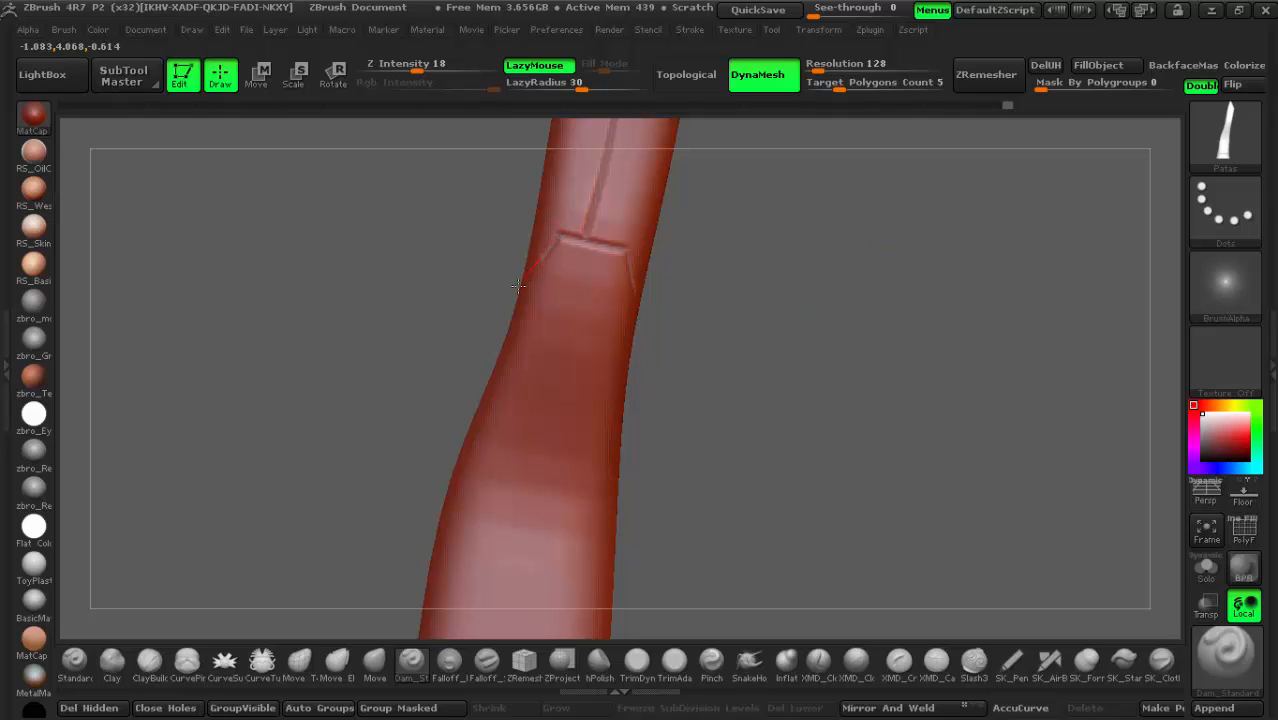
{"action": "left_click_drag", "start_coordinate": [767, 310], "coordinate": [678, 315]}
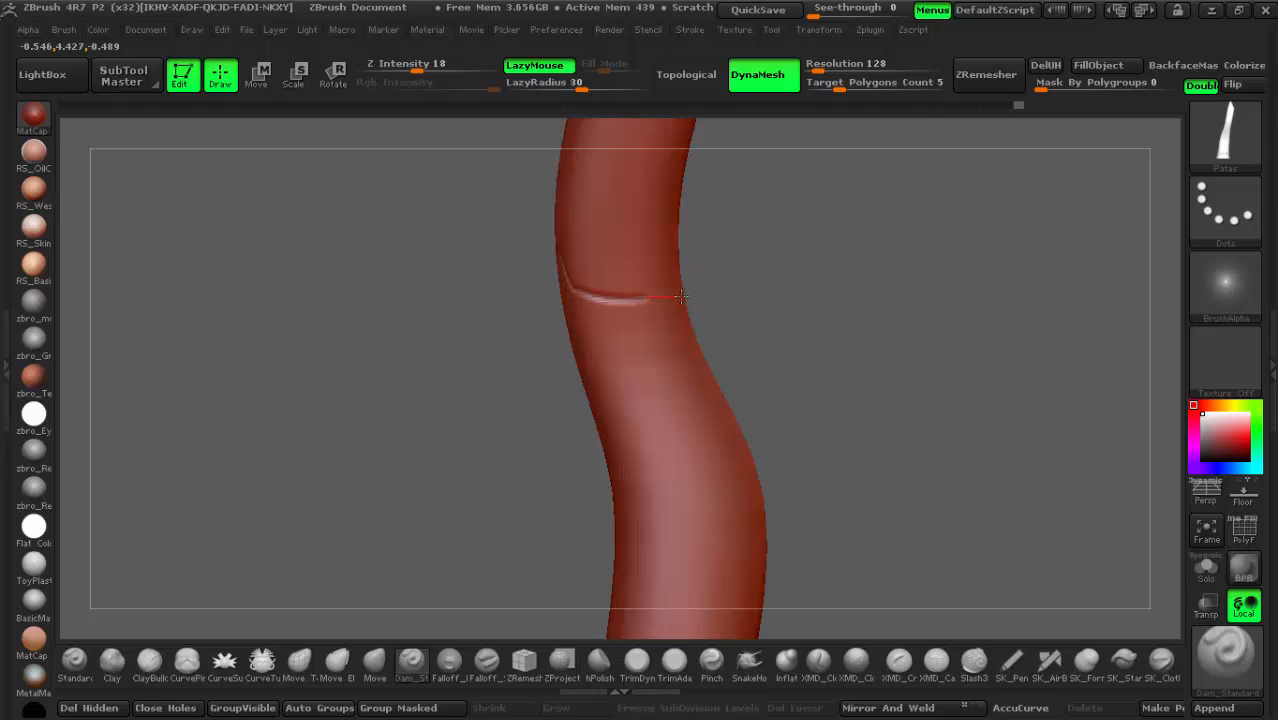
{"action": "left_click_drag", "start_coordinate": [681, 296], "coordinate": [716, 293]}
Step: Continue the knee seam around the back and far side of the leg until it meets the front panel line
{"action": "left_click_drag", "start_coordinate": [853, 256], "coordinate": [671, 276]}
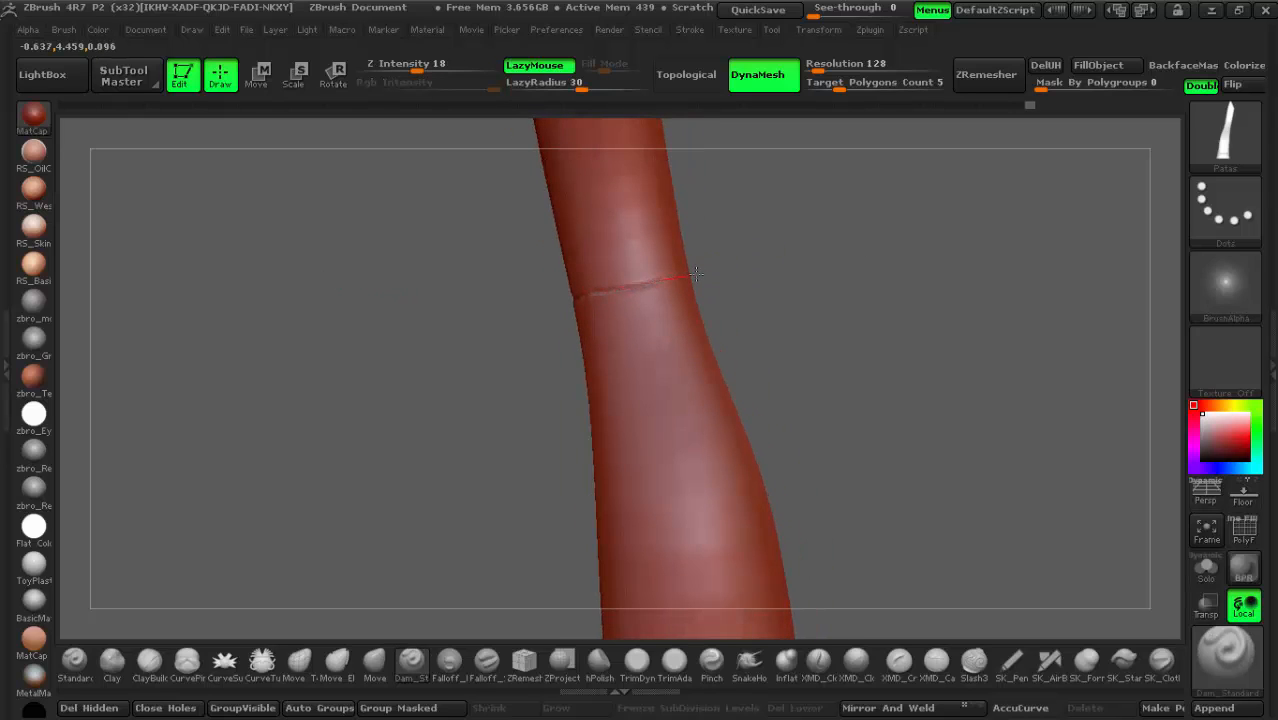
{"action": "left_click_drag", "start_coordinate": [848, 255], "coordinate": [656, 277]}
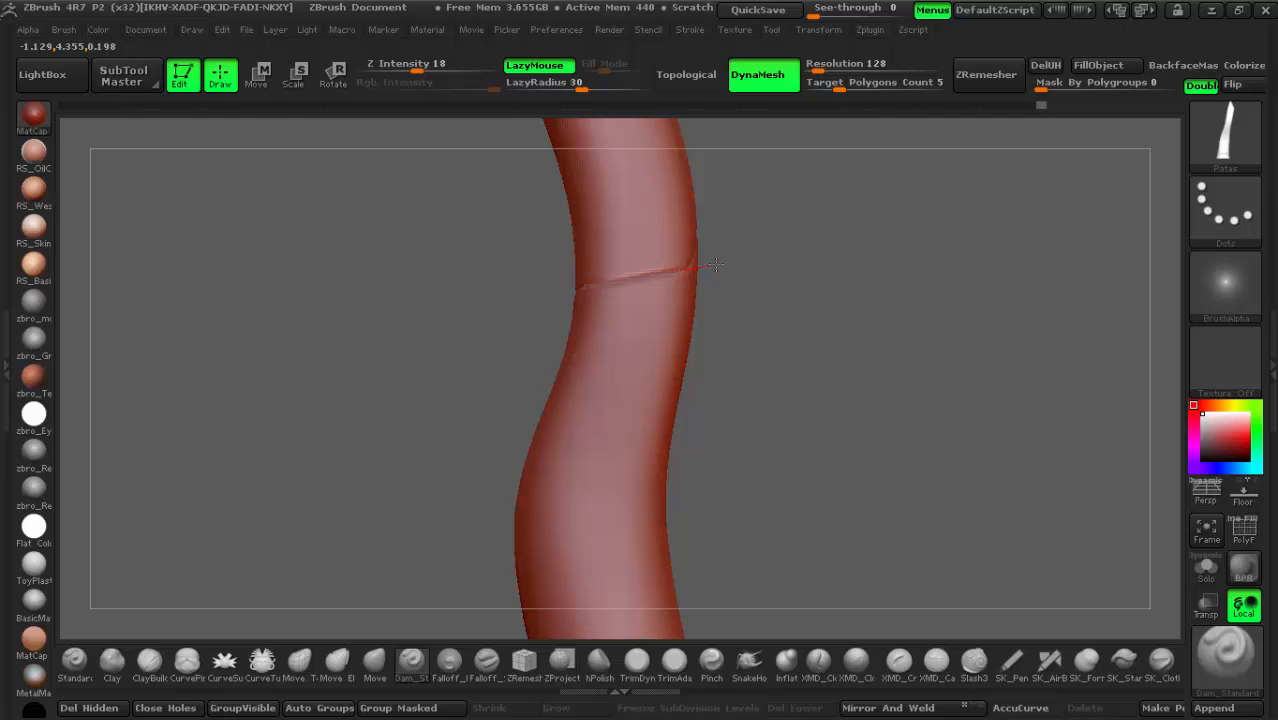
{"action": "mouse_move", "coordinate": [833, 234]}
{"action": "left_mouse_down"}
{"action": "mouse_move", "coordinate": [793, 251]}
{"action": "mouse_move", "coordinate": [733, 135]}
{"action": "mouse_move", "coordinate": [720, 420]}
{"action": "mouse_move", "coordinate": [663, 462]}
{"action": "mouse_move", "coordinate": [658, 384]}
{"action": "mouse_move", "coordinate": [622, 435]}
{"action": "mouse_move", "coordinate": [563, 367]}
{"action": "left_mouse_up"}
{"action": "mouse_move", "coordinate": [563, 367]}
{"action": "right_mouse_down", "text": "ctrl"}
{"action": "mouse_move", "coordinate": [525, 432]}
{"action": "mouse_move", "coordinate": [621, 478]}
{"action": "right_mouse_up", "text": "ctrl"}
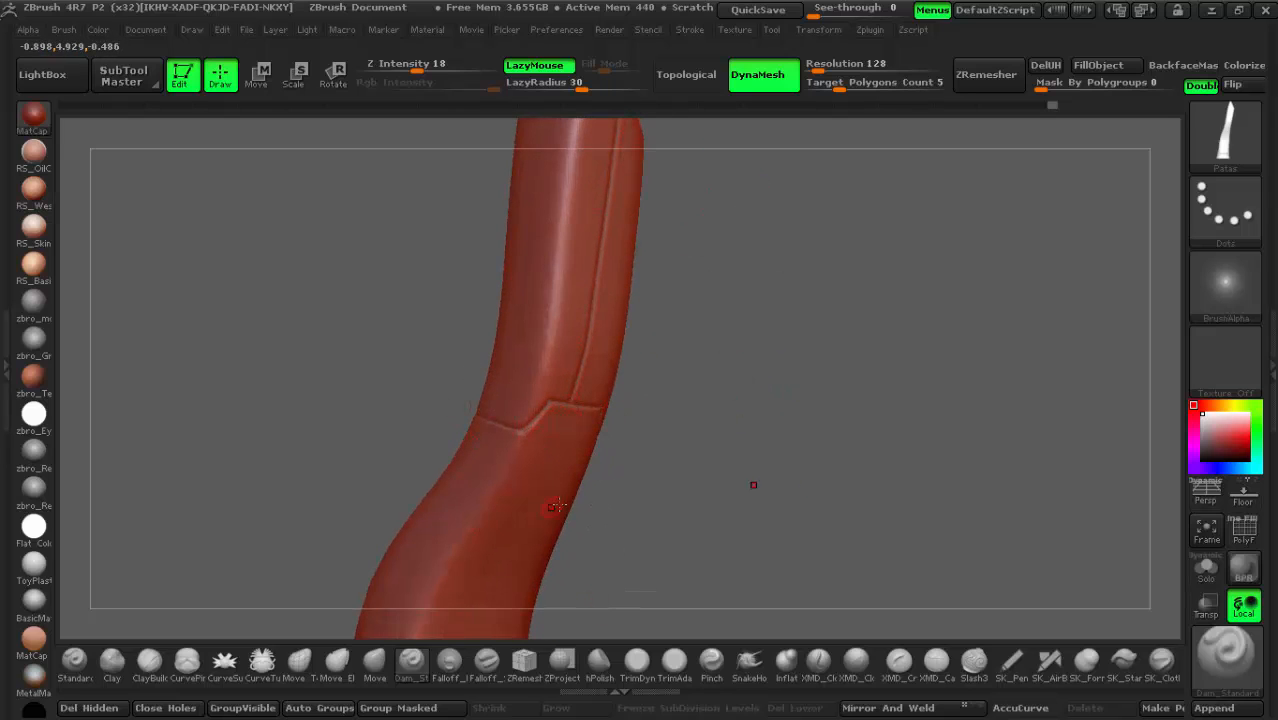
{"action": "left_click_drag", "start_coordinate": [753, 482], "coordinate": [662, 322]}
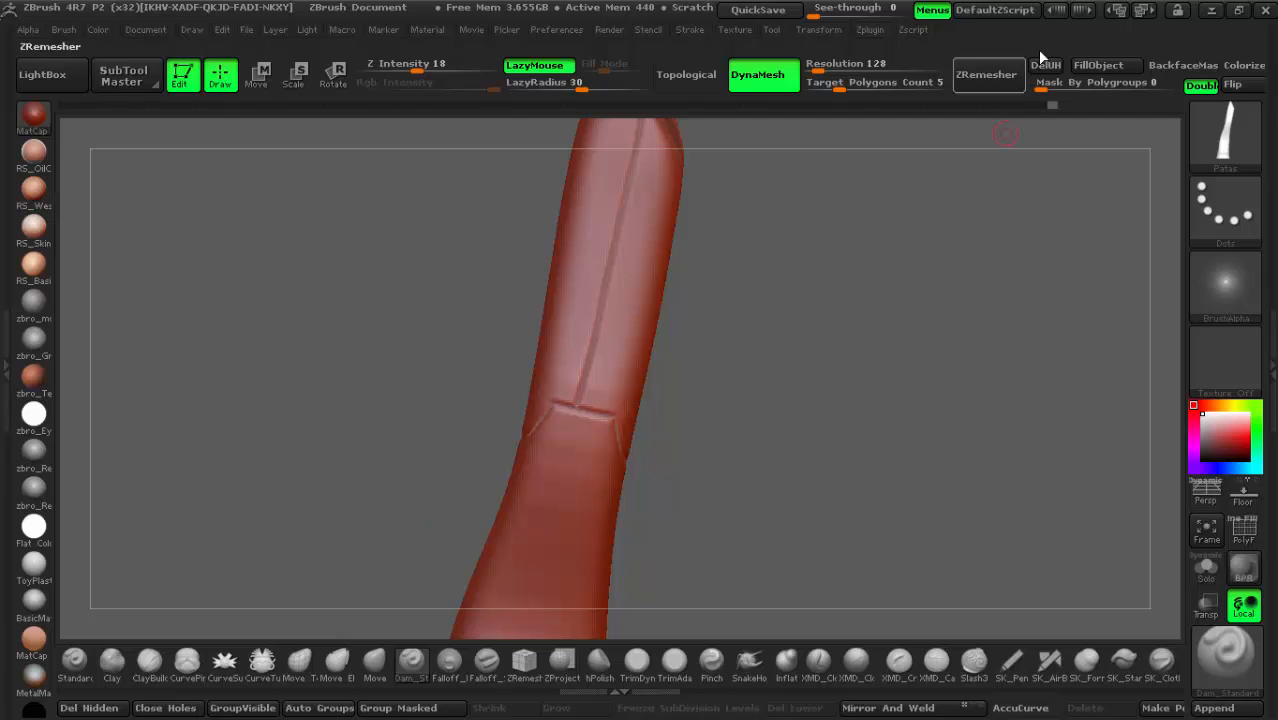
Step: Switch to 3ds Max and examine the front-view thigh stripes on the reference plane
{"action": "left_click", "coordinate": [1212, 10]}
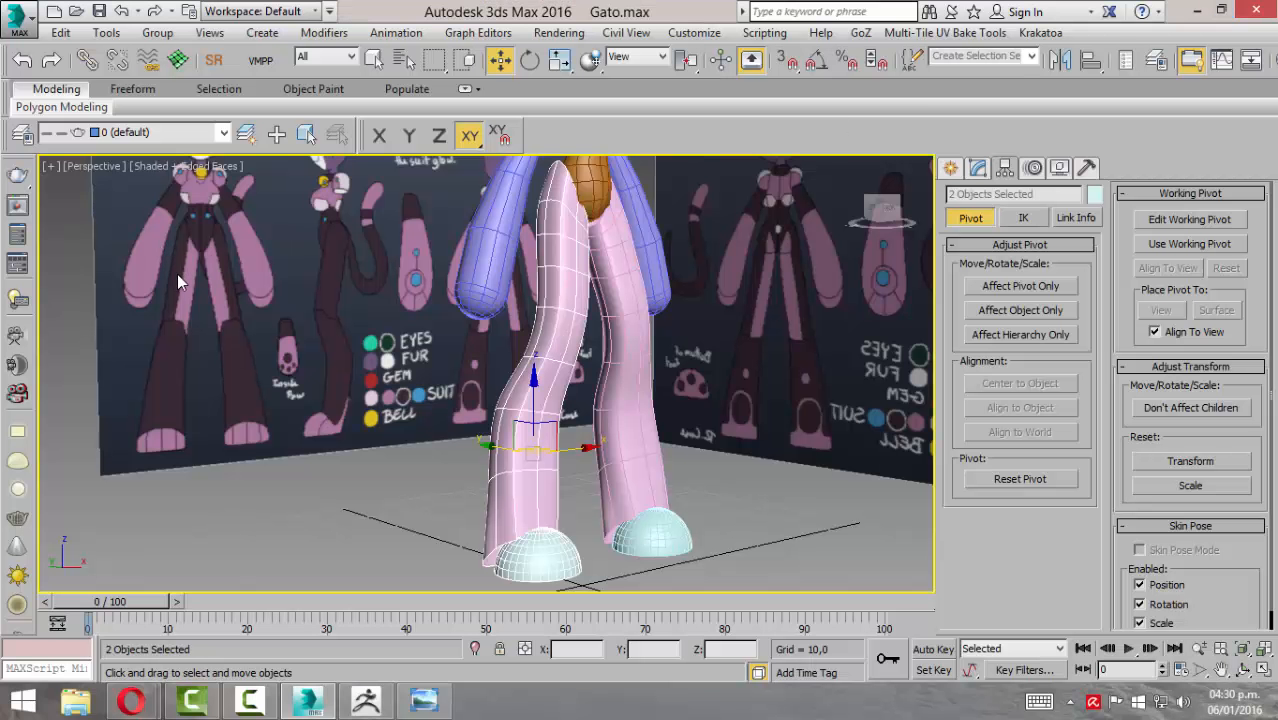
{"action": "middle_click_drag", "start_coordinate": [247, 283], "coordinate": [496, 305]}
{"action": "scroll", "coordinate": [356, 239], "scroll_direction": "up", "scroll_amount": 4}
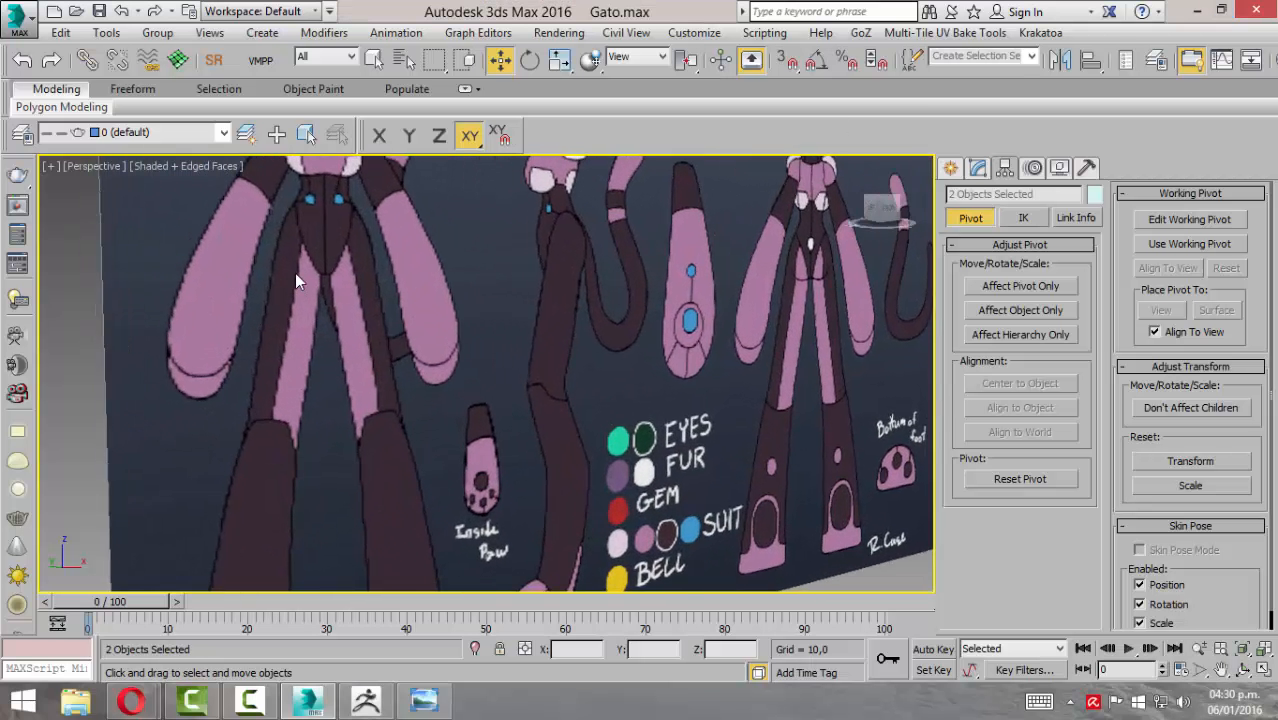
{"action": "scroll", "coordinate": [280, 241], "scroll_direction": "up", "scroll_amount": 2}
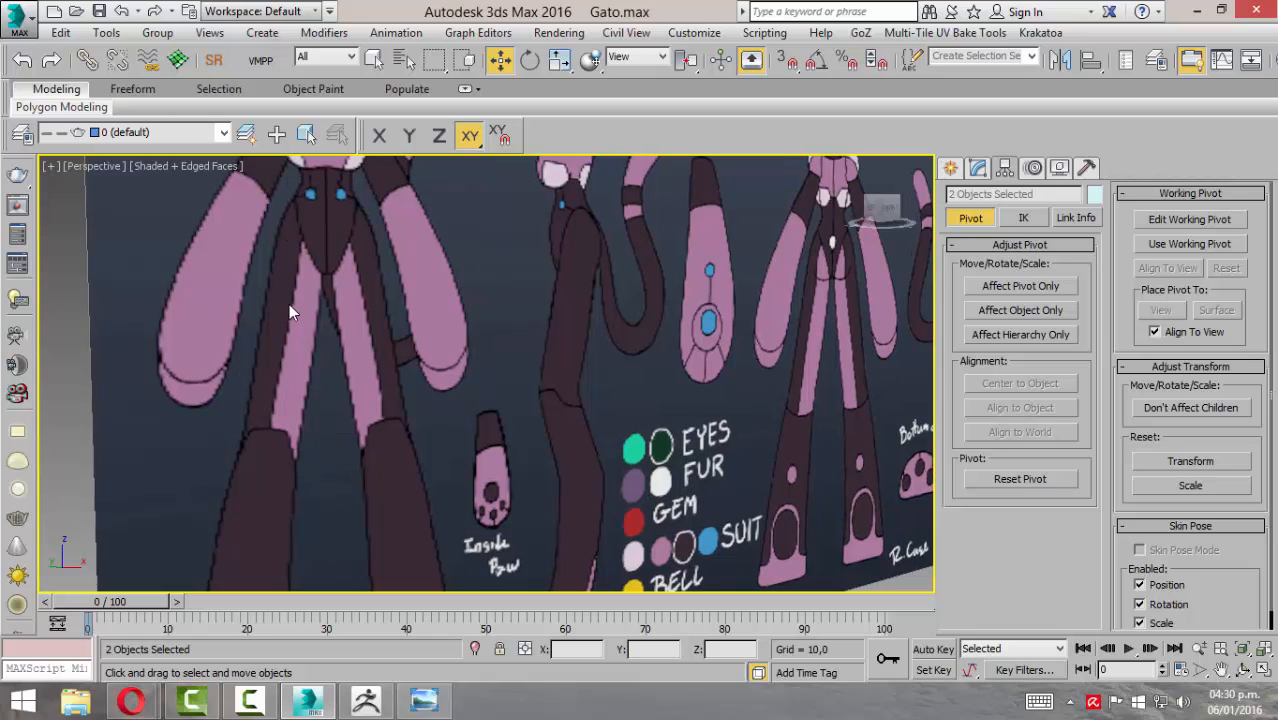
Step: Return to ZBrush and deepen the long groove on the upper leg from the slanted top end down to the knee seam
{"action": "left_click", "coordinate": [365, 702]}
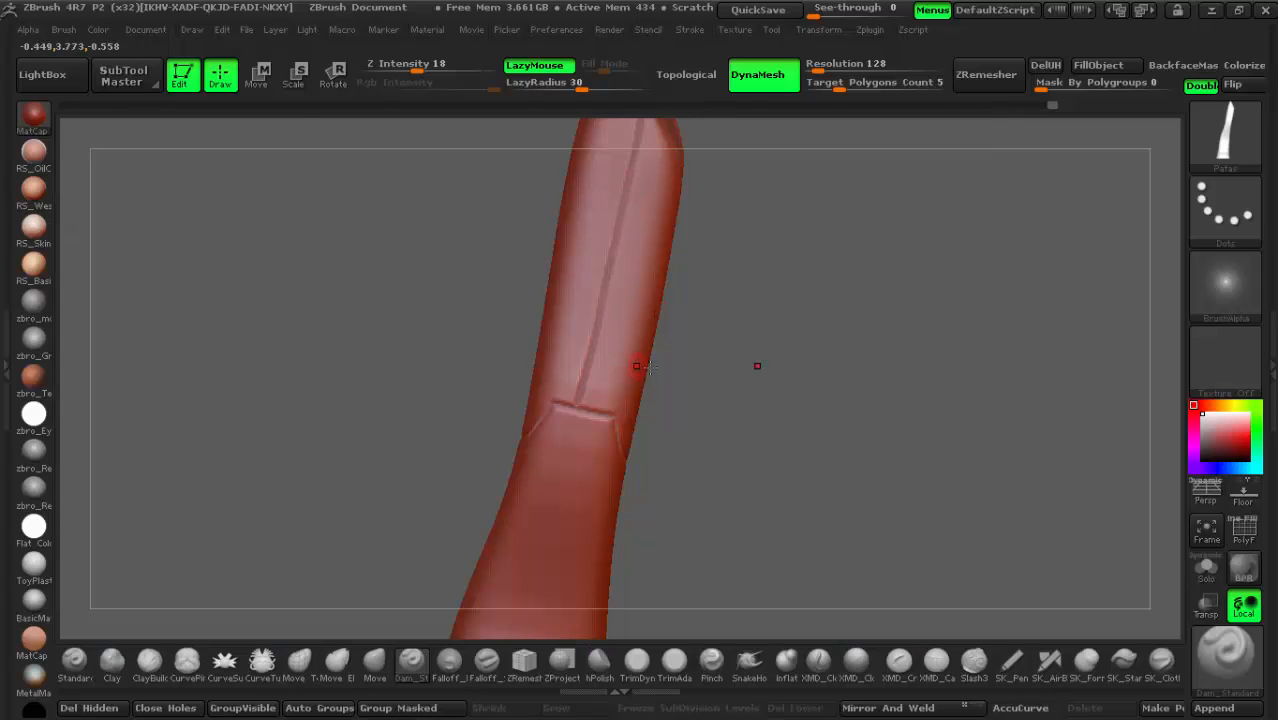
{"action": "right_click_drag", "start_coordinate": [640, 195], "coordinate": [632, 236], "text": "alt"}
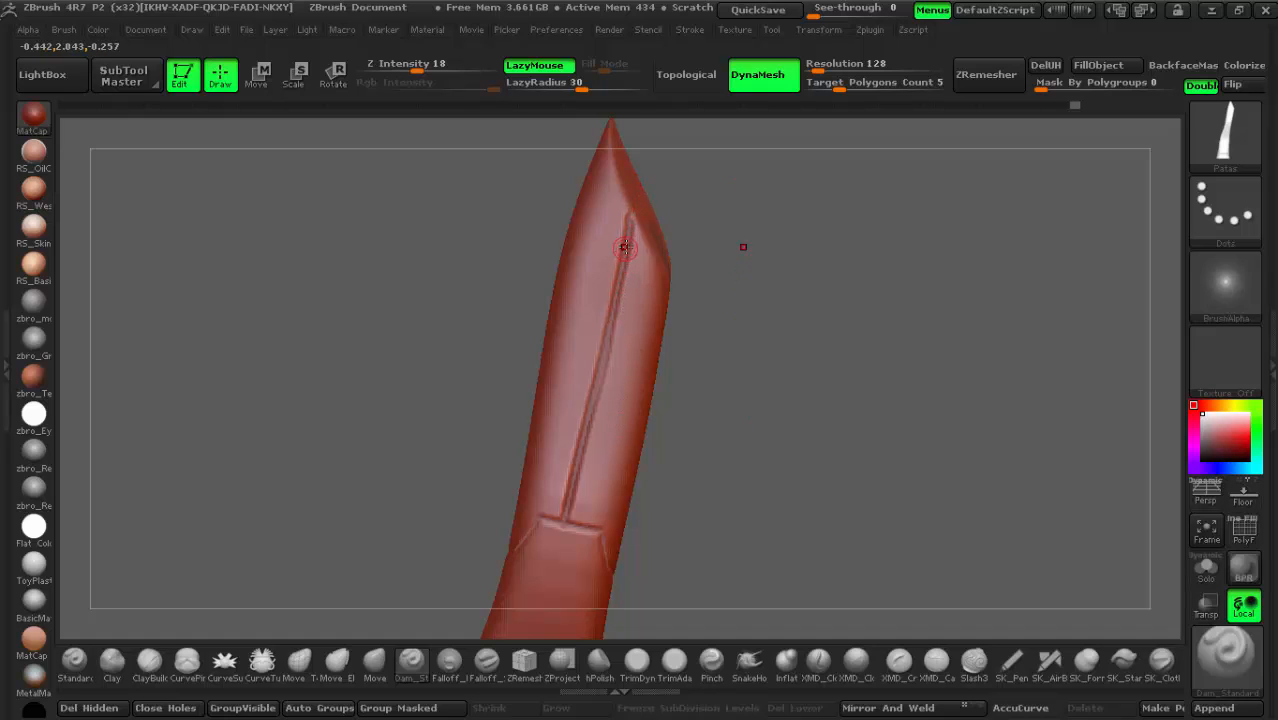
{"action": "key", "text": "space"}
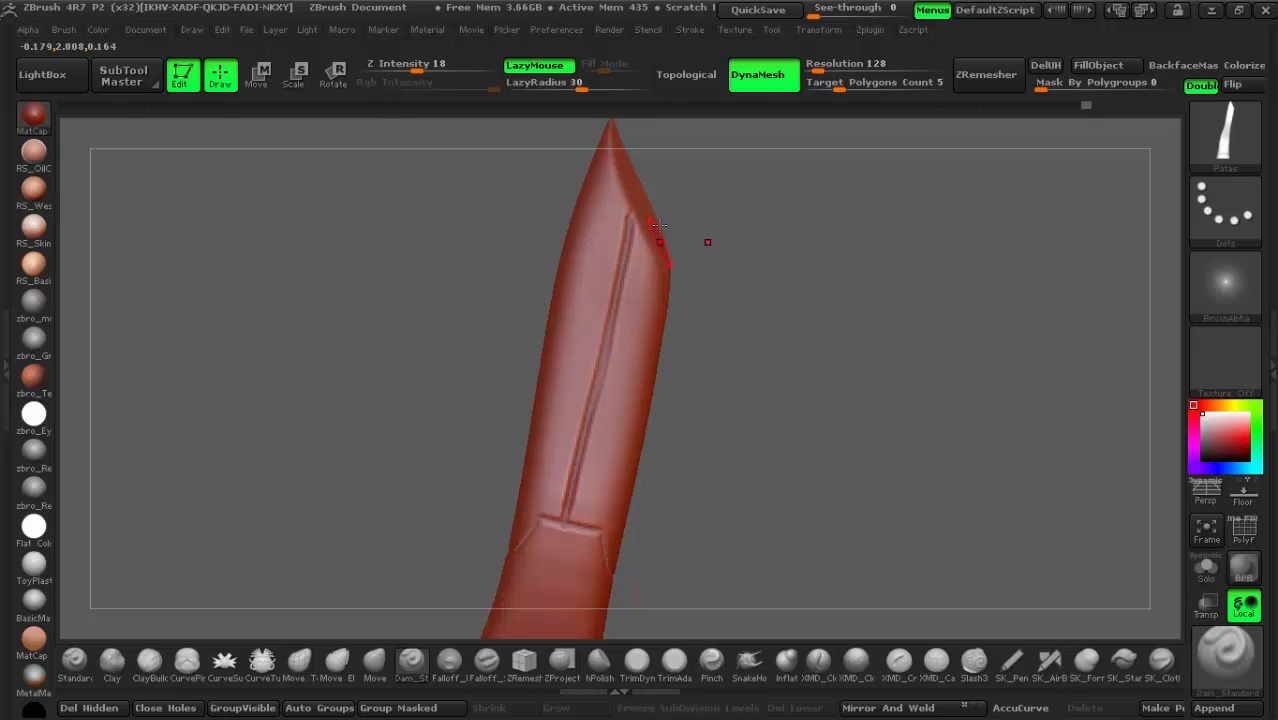
{"action": "mouse_move", "coordinate": [659, 531]}
{"action": "left_mouse_down"}
{"action": "mouse_move", "coordinate": [698, 475]}
{"action": "mouse_move", "coordinate": [679, 305]}
{"action": "mouse_move", "coordinate": [777, 407]}
{"action": "mouse_move", "coordinate": [700, 405]}
{"action": "mouse_move", "coordinate": [782, 368]}
{"action": "mouse_move", "coordinate": [727, 372]}
{"action": "mouse_move", "coordinate": [722, 414]}
{"action": "mouse_move", "coordinate": [770, 367]}
{"action": "mouse_move", "coordinate": [719, 333]}
{"action": "mouse_move", "coordinate": [722, 291]}
{"action": "left_mouse_up"}
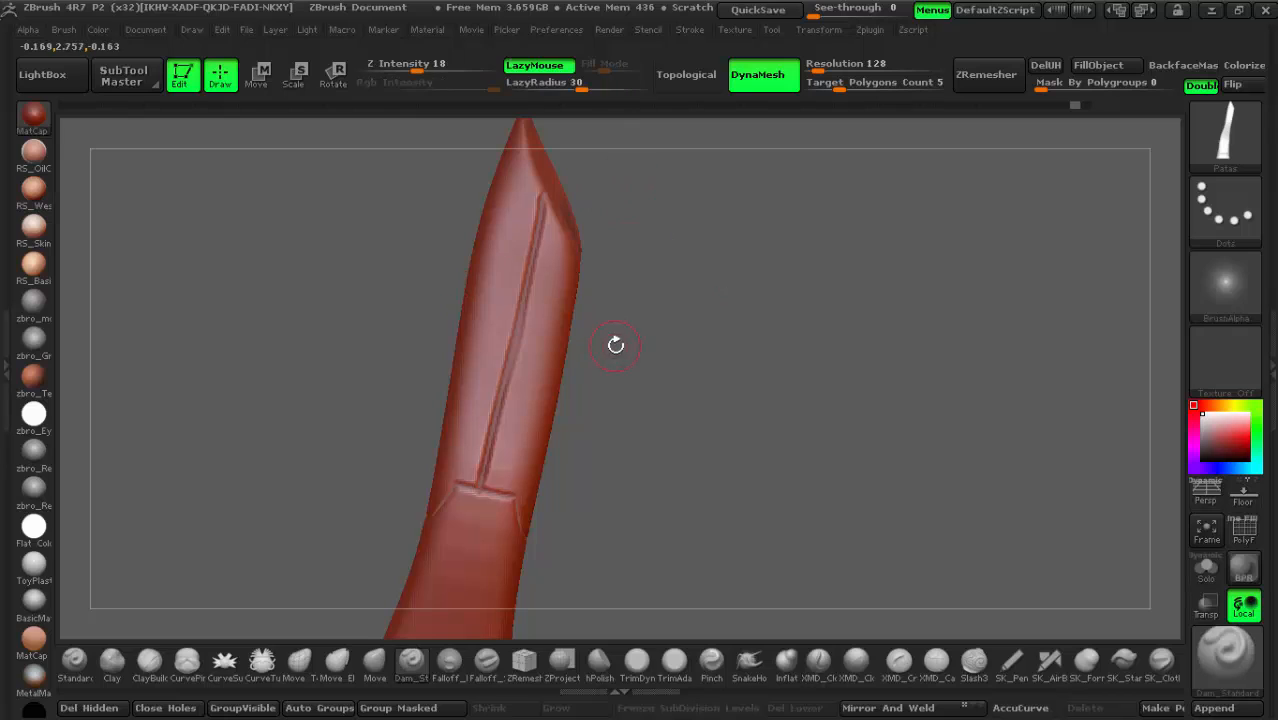
{"action": "left_click_drag", "start_coordinate": [616, 343], "coordinate": [656, 463]}
{"action": "mouse_move", "coordinate": [623, 285]}
{"action": "left_mouse_down"}
{"action": "mouse_move", "coordinate": [699, 374]}
{"action": "mouse_move", "coordinate": [624, 283]}
{"action": "left_mouse_up"}
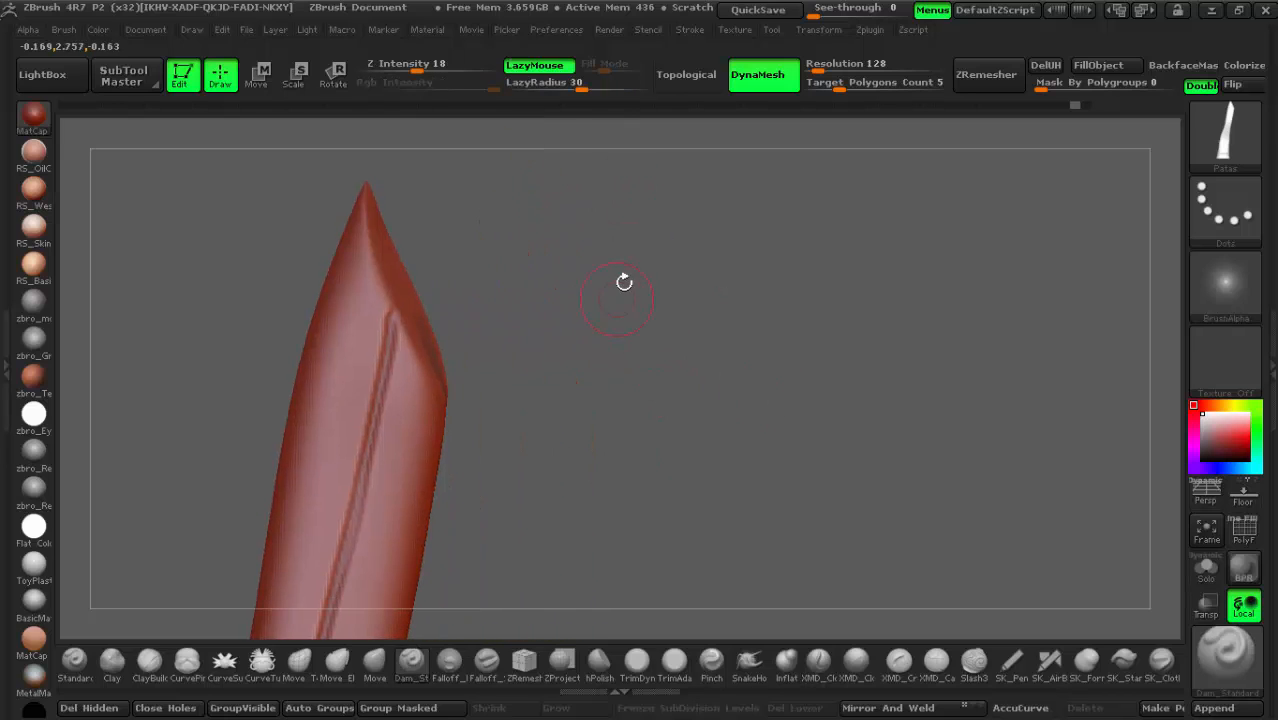
{"action": "left_click_drag", "start_coordinate": [587, 527], "coordinate": [760, 430]}
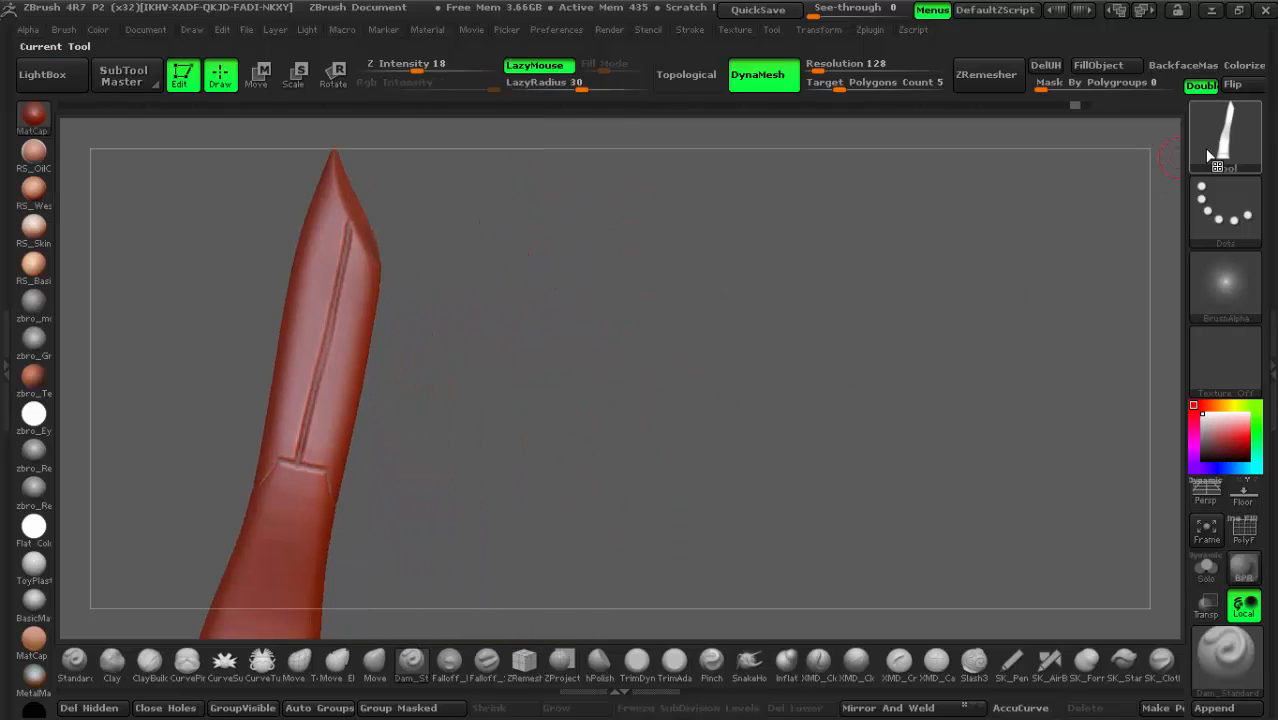
Step: Replace the leg on the canvas with a Cube3D primitive, turn it to a corner view and enlarge the brush
{"action": "left_click", "coordinate": [1228, 160]}
{"action": "left_click", "coordinate": [748, 228]}
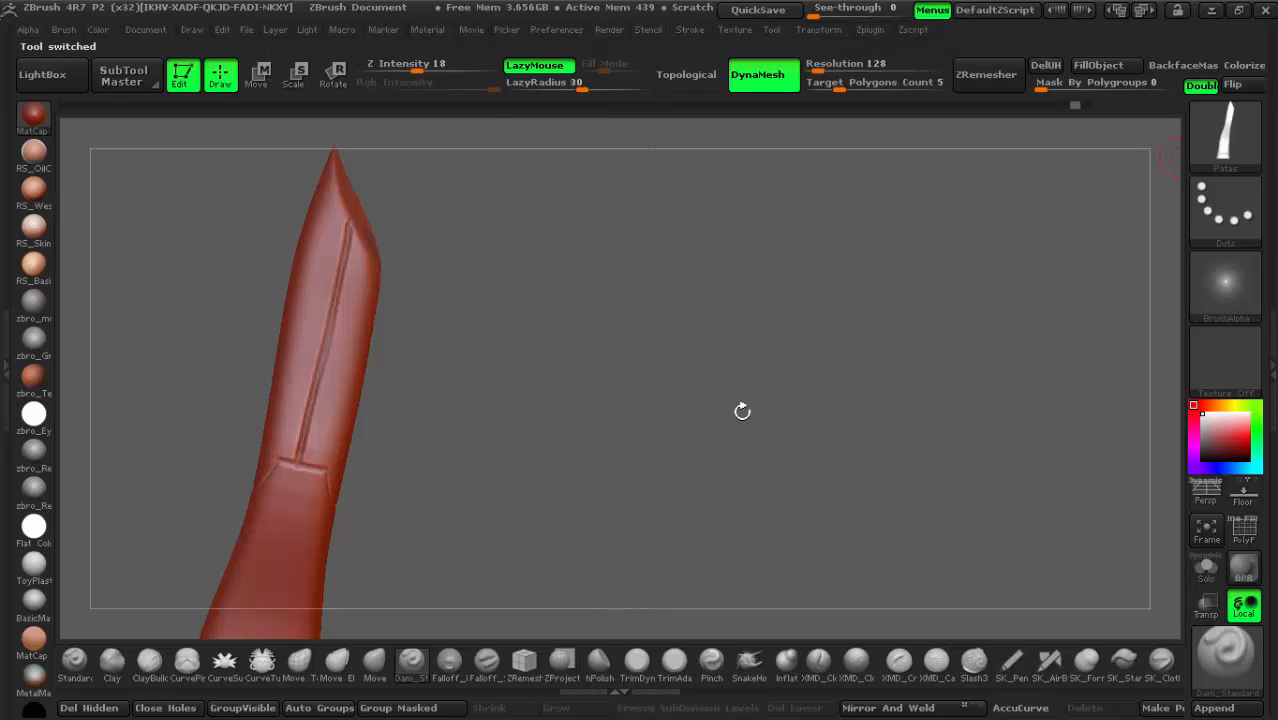
{"action": "left_click_drag", "start_coordinate": [551, 248], "coordinate": [722, 340]}
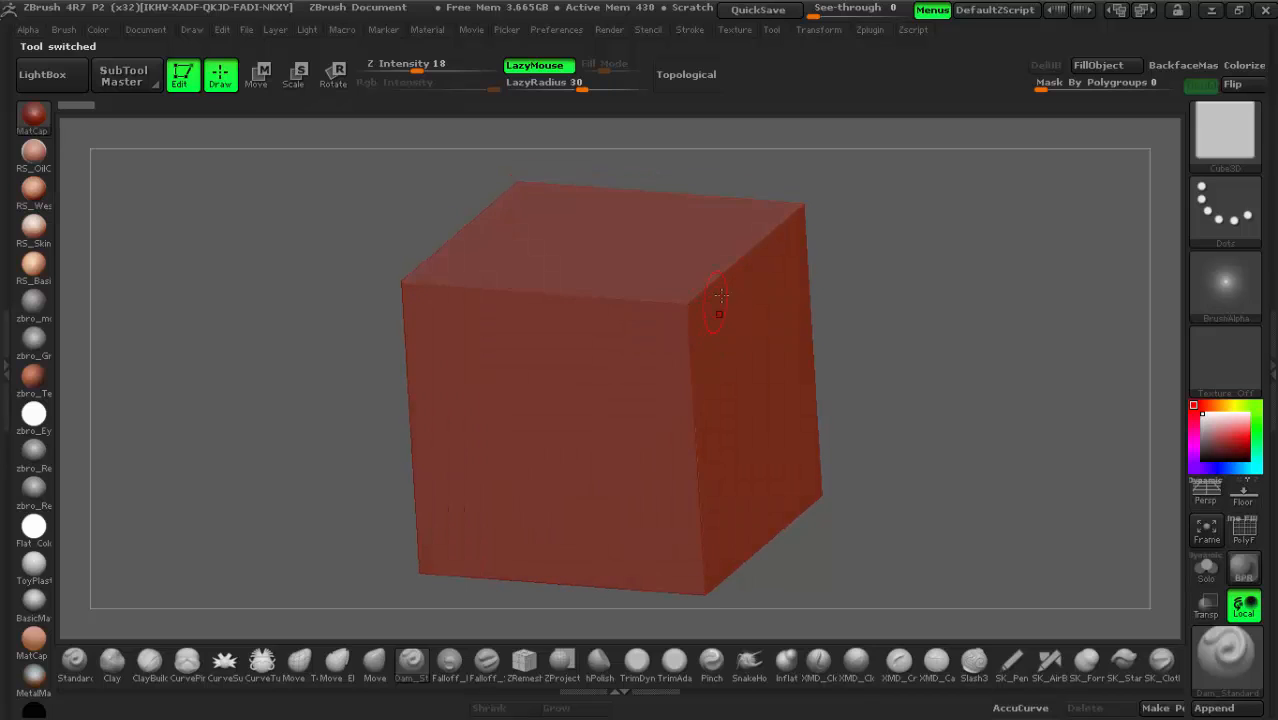
{"action": "key", "text": "space"}
{"action": "left_click_drag", "start_coordinate": [679, 301], "coordinate": [702, 301]}
{"action": "left_click", "coordinate": [686, 309], "text": "shift"}
{"action": "key", "text": "shift"}
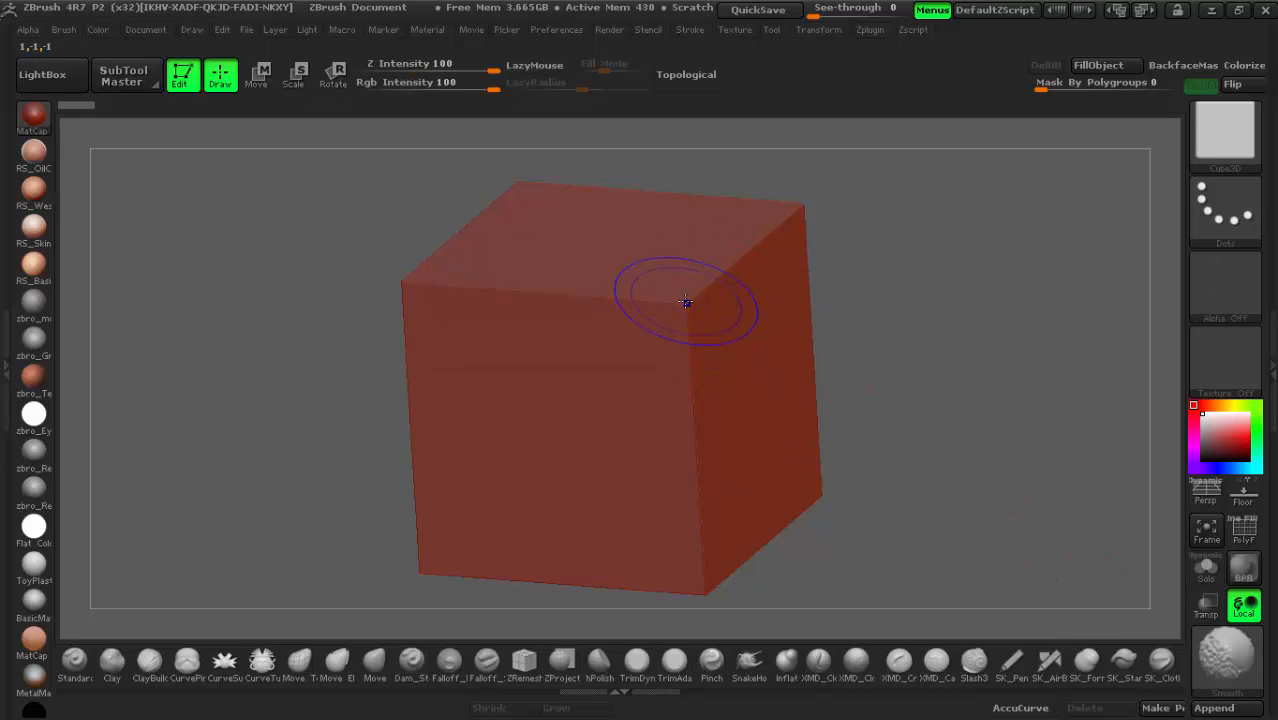
Step: Subdivide the cube and convert it to a PolyMesh3D so it can be sculpted
{"action": "key", "text": "ctrl"}
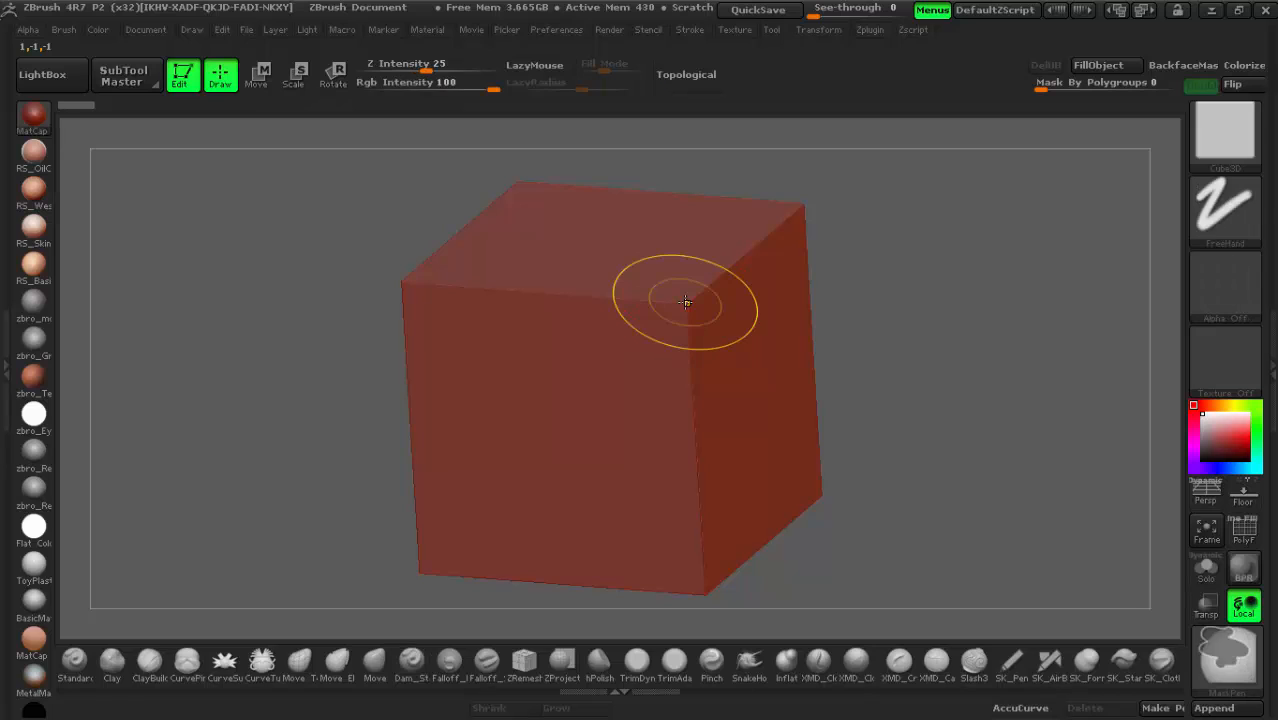
{"action": "key", "text": "ctrl+d"}
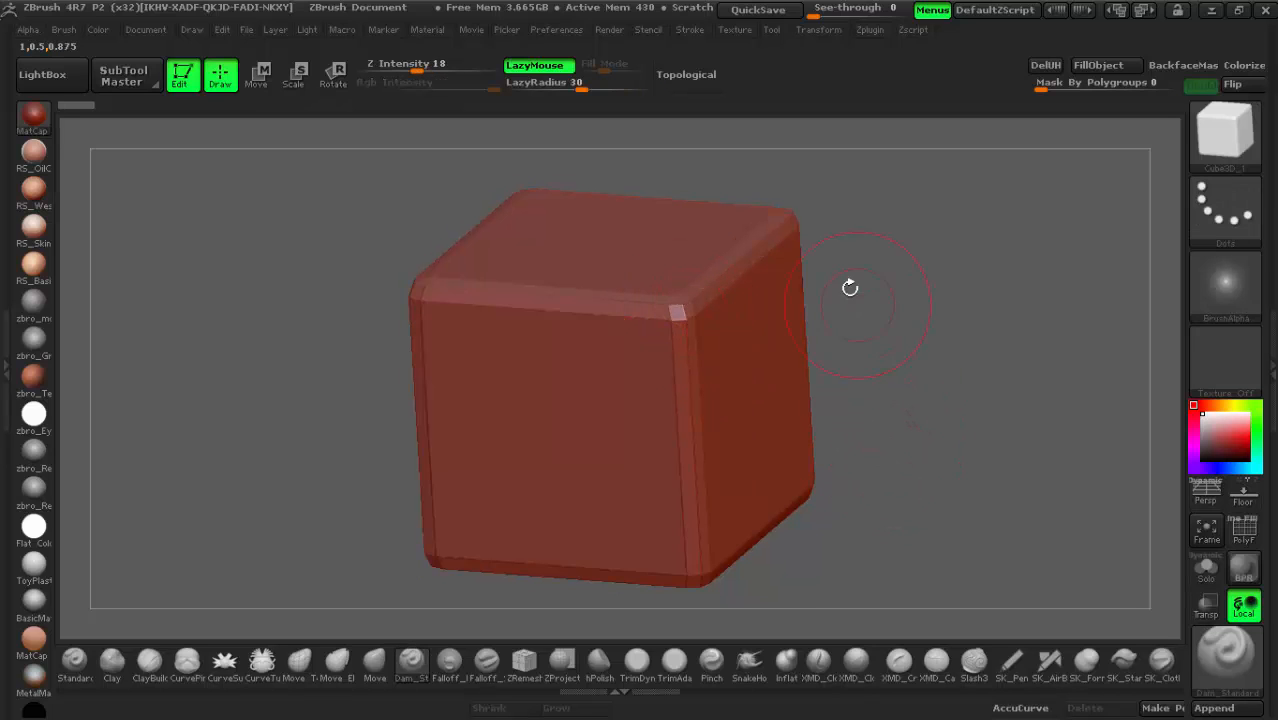
{"action": "left_click", "coordinate": [684, 303], "text": "shift"}
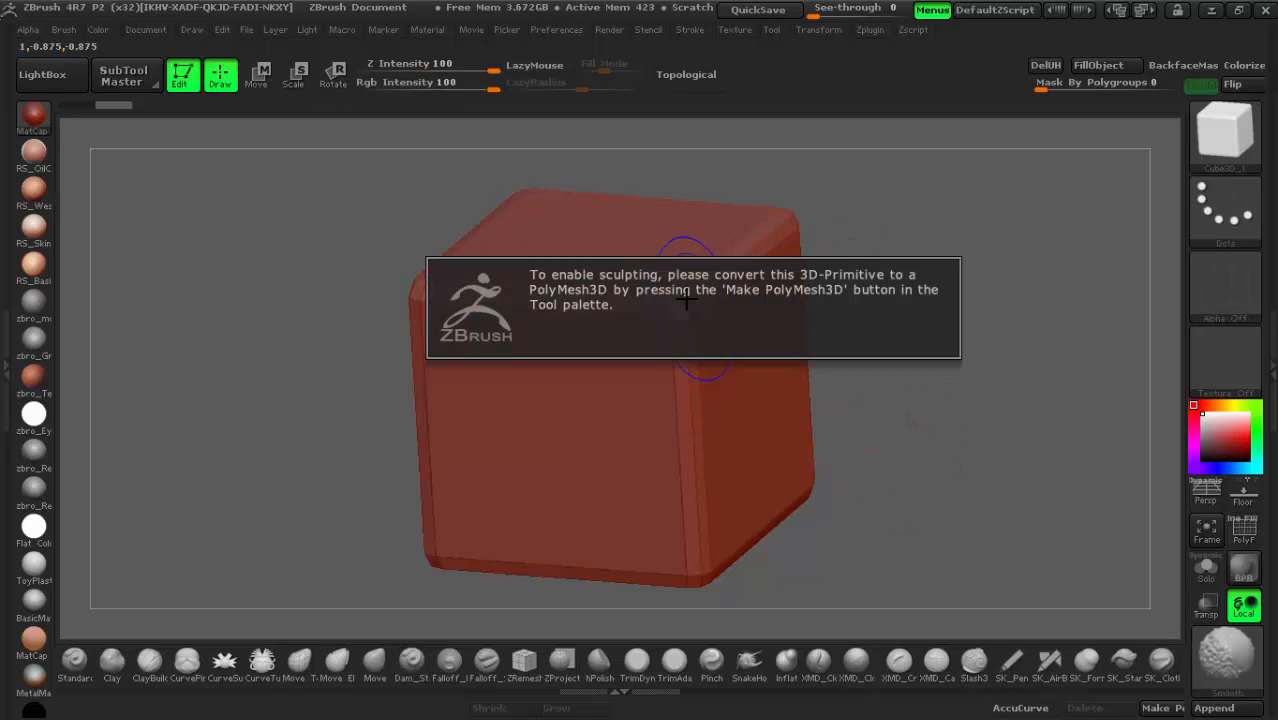
{"action": "left_click", "coordinate": [1160, 707]}
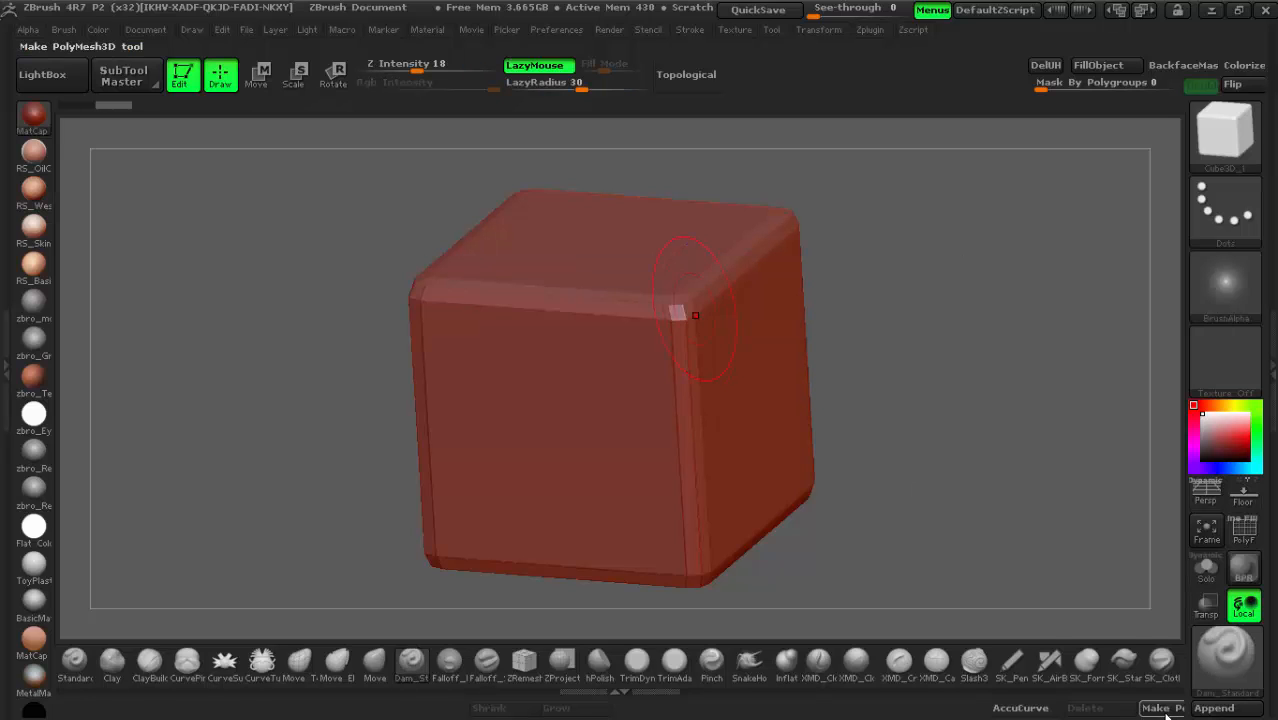
Step: Try smoothing down the cube's front vertical edge at full intensity, inspect it, and undo the stroke
{"action": "mouse_move", "coordinate": [665, 314]}
{"action": "left_mouse_down"}
{"action": "mouse_move", "coordinate": [630, 340]}
{"action": "mouse_move", "coordinate": [690, 462]}
{"action": "left_mouse_up"}
{"action": "right_click_drag", "start_coordinate": [708, 298], "coordinate": [836, 298]}
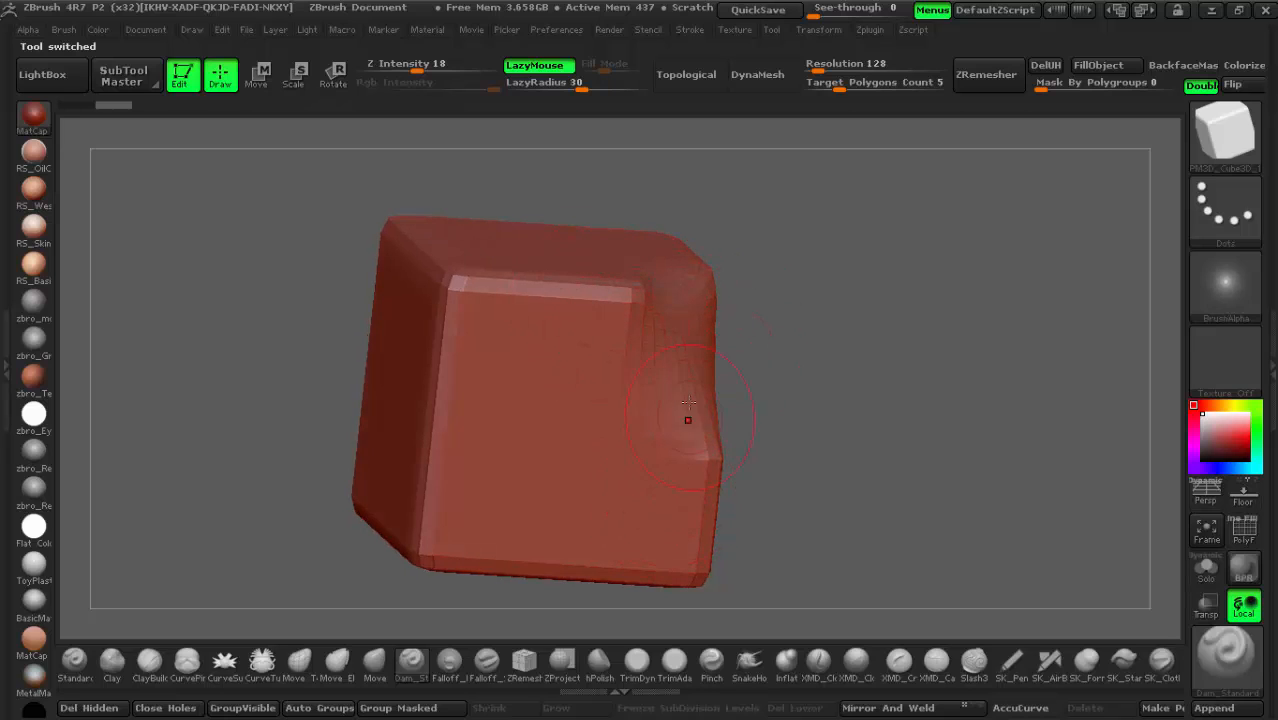
{"action": "key", "text": "ctrl+z"}
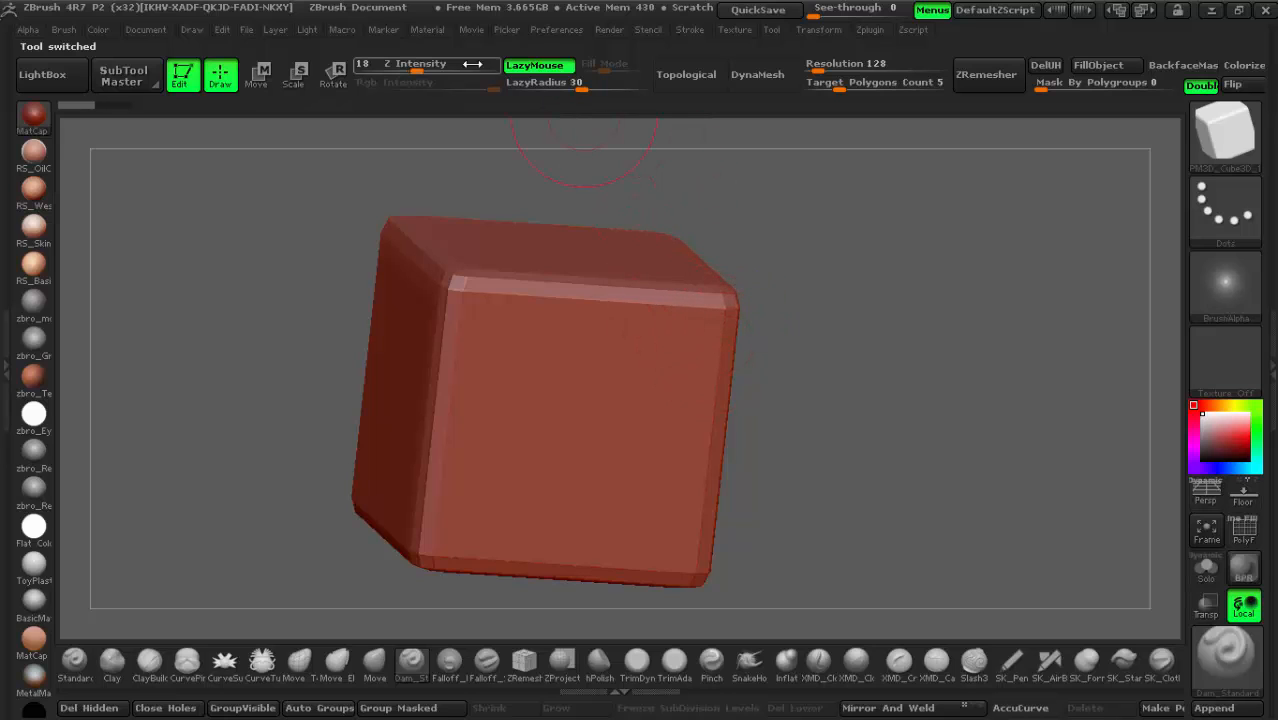
Step: Set the Smooth brush's Z Intensity to 50
{"action": "key", "text": "shift"}
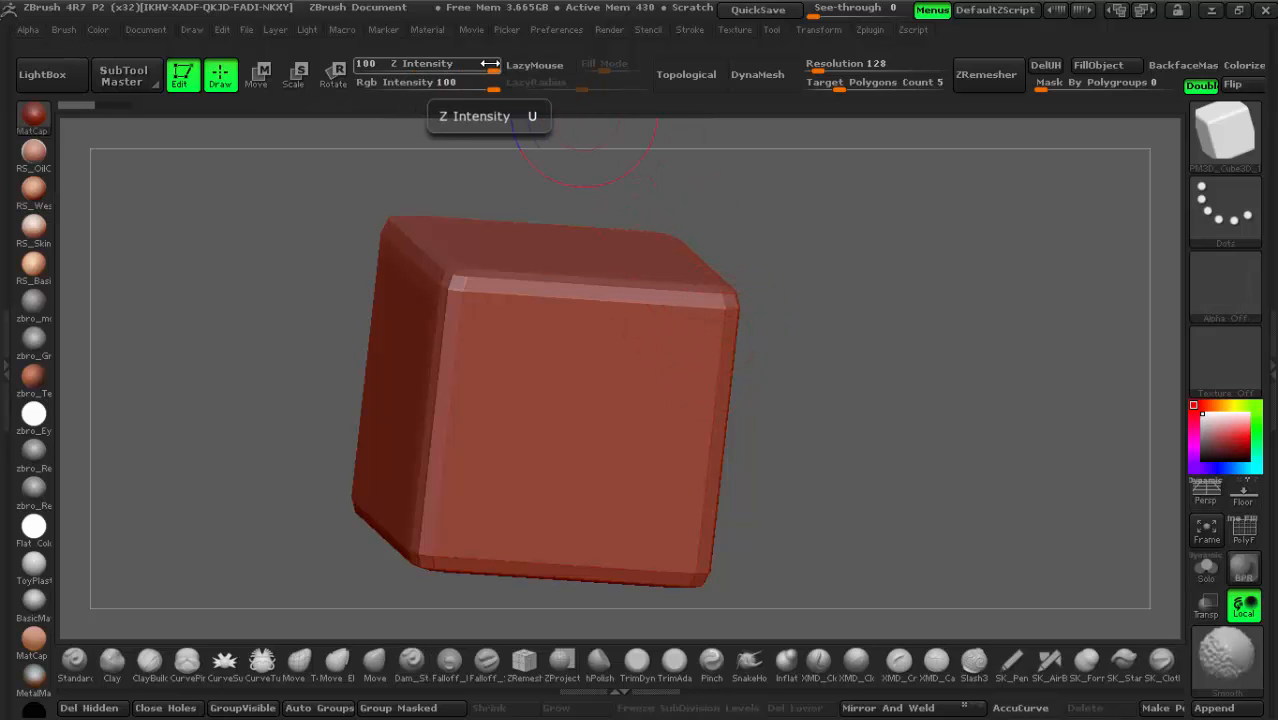
{"action": "left_click", "coordinate": [478, 64]}
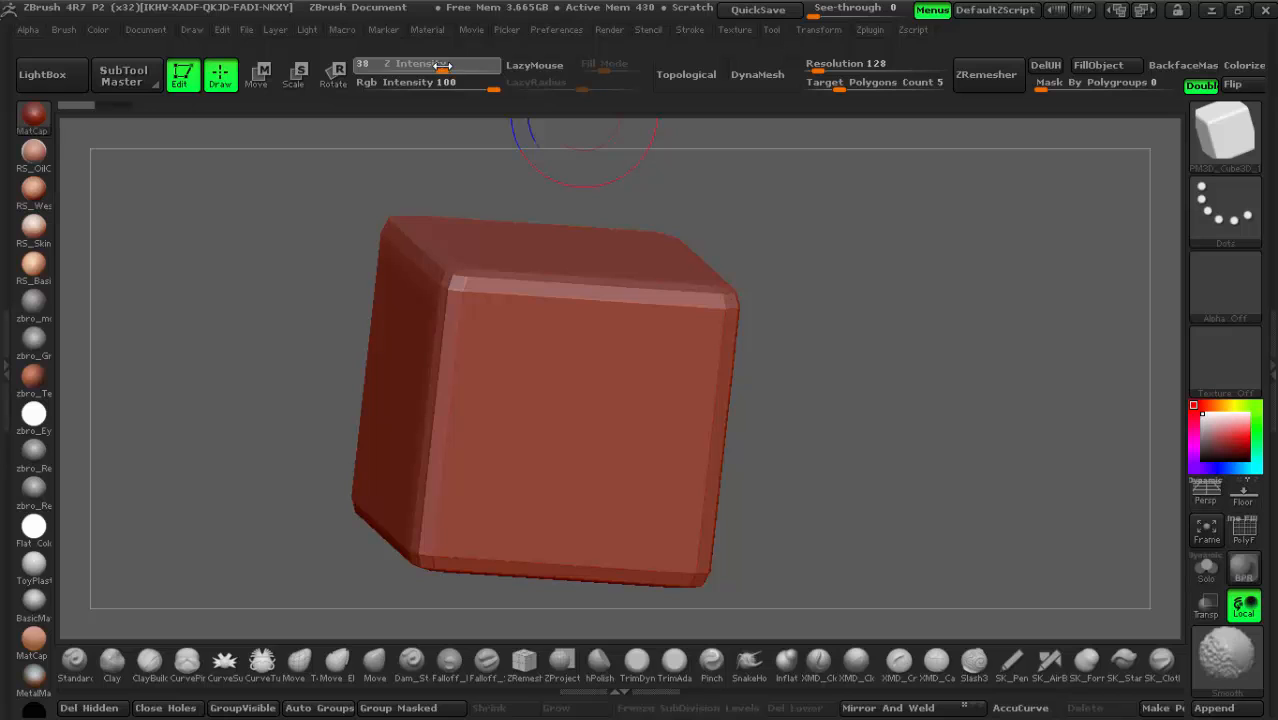
{"action": "left_click_drag", "start_coordinate": [454, 64], "coordinate": [456, 64]}
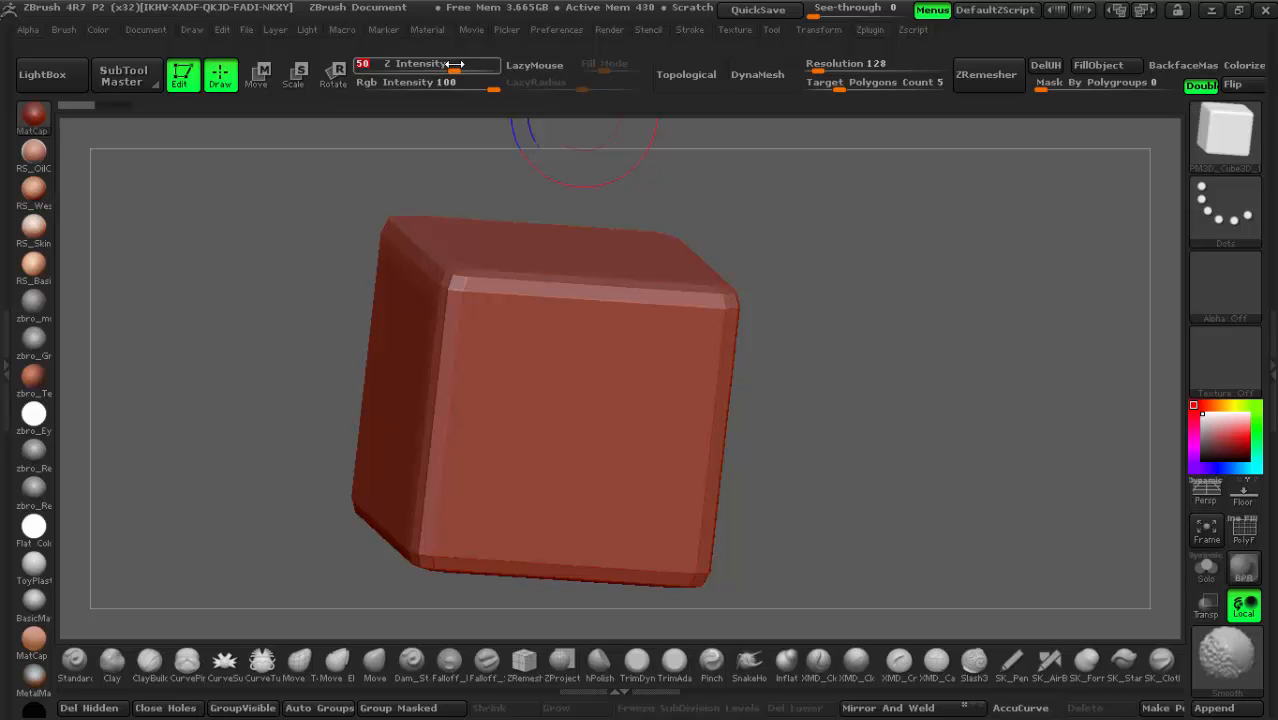
Step: Try rounding the cube's upper front corner and adjoining edges with repeated smoothing strokes, and undo them
{"action": "right_click_drag", "start_coordinate": [650, 355], "coordinate": [500, 375]}
{"action": "key", "text": "shift"}
{"action": "mouse_move", "coordinate": [660, 298]}
{"action": "left_mouse_down", "text": "shift"}
{"action": "mouse_move", "coordinate": [640, 330]}
{"action": "mouse_move", "coordinate": [655, 380]}
{"action": "mouse_move", "coordinate": [610, 330]}
{"action": "mouse_move", "coordinate": [673, 326]}
{"action": "mouse_move", "coordinate": [540, 300]}
{"action": "mouse_move", "coordinate": [570, 345]}
{"action": "mouse_move", "coordinate": [700, 264]}
{"action": "left_mouse_up", "text": "shift"}
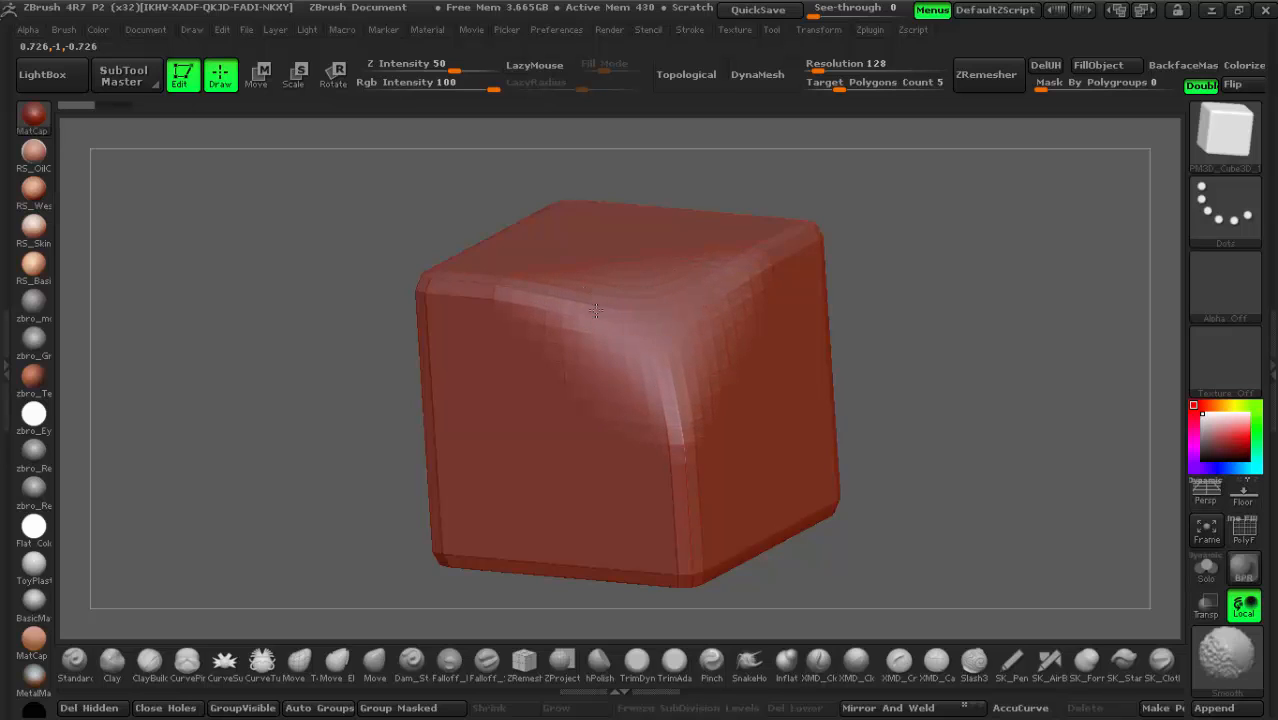
{"action": "mouse_move", "coordinate": [599, 276]}
{"action": "left_mouse_down", "text": "shift"}
{"action": "mouse_move", "coordinate": [540, 320]}
{"action": "mouse_move", "coordinate": [657, 352]}
{"action": "left_mouse_up", "text": "shift"}
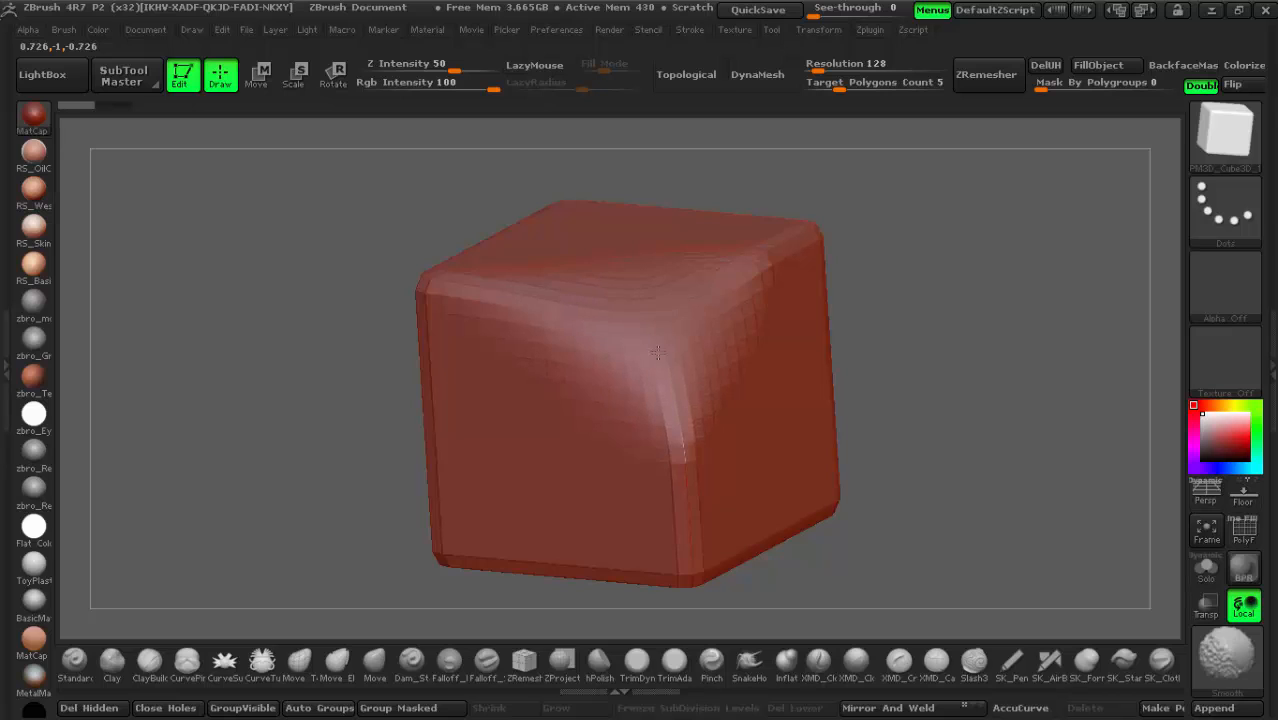
{"action": "left_click_drag", "start_coordinate": [732, 267], "coordinate": [776, 264], "text": "shift"}
{"action": "left_click_drag", "start_coordinate": [800, 548], "coordinate": [888, 500]}
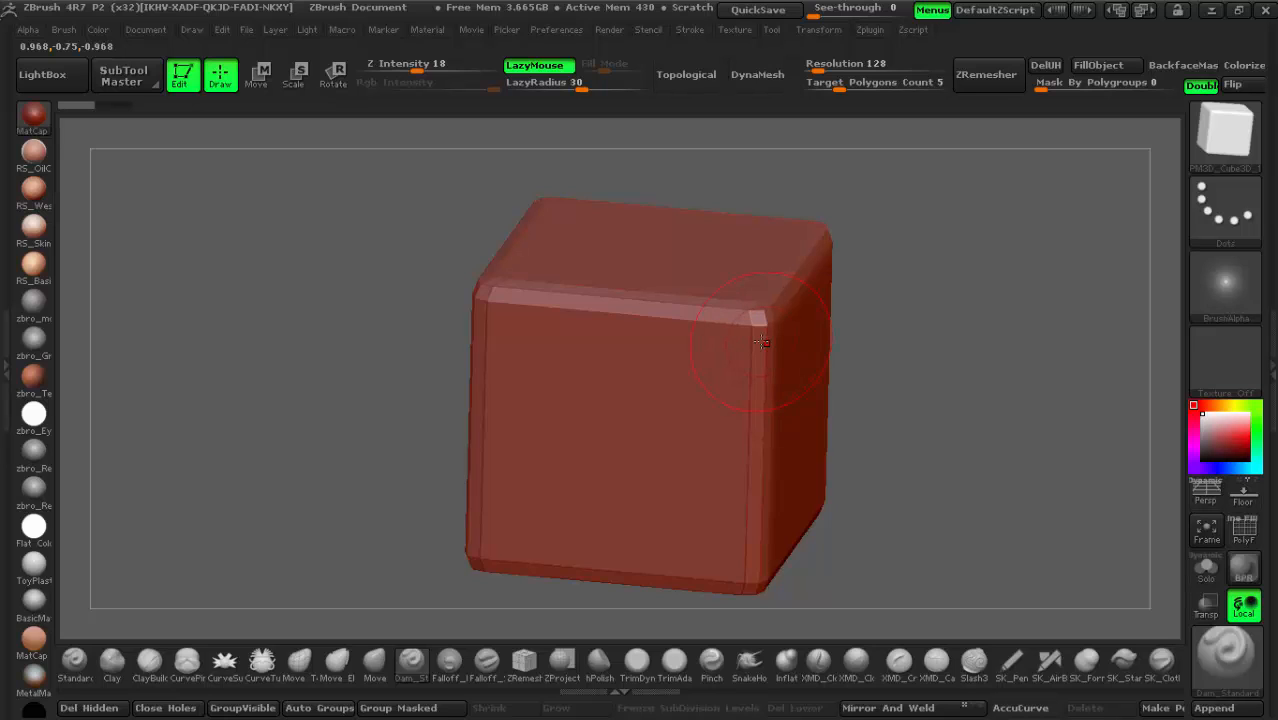
{"action": "mouse_move", "coordinate": [765, 304]}
{"action": "left_mouse_down", "text": "shift"}
{"action": "mouse_move", "coordinate": [725, 350]}
{"action": "mouse_move", "coordinate": [705, 340]}
{"action": "mouse_move", "coordinate": [759, 345]}
{"action": "left_mouse_up", "text": "shift"}
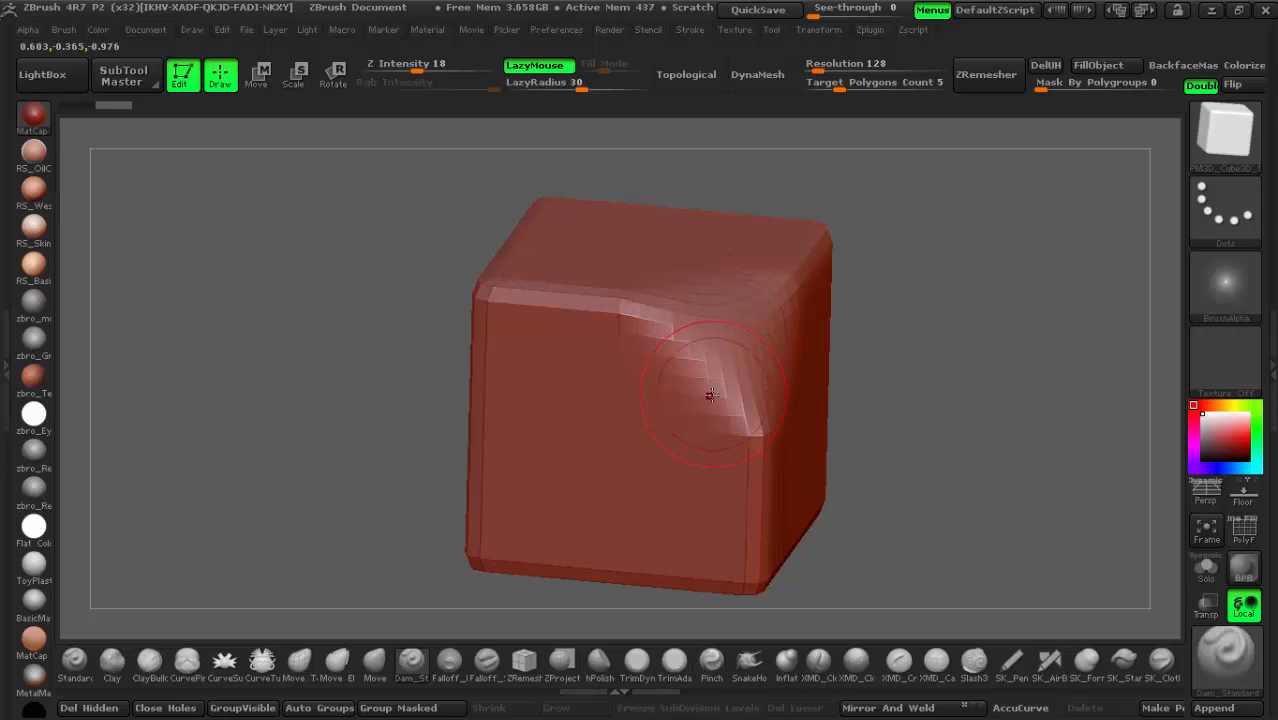
{"action": "key", "text": "ctrl+z"}
{"action": "mouse_move", "coordinate": [775, 366]}
{"action": "right_mouse_down", "text": "alt"}
{"action": "mouse_move", "coordinate": [688, 395]}
{"action": "mouse_move", "coordinate": [695, 403]}
{"action": "right_mouse_up", "text": "alt"}
{"action": "key", "text": "ctrl+z"}
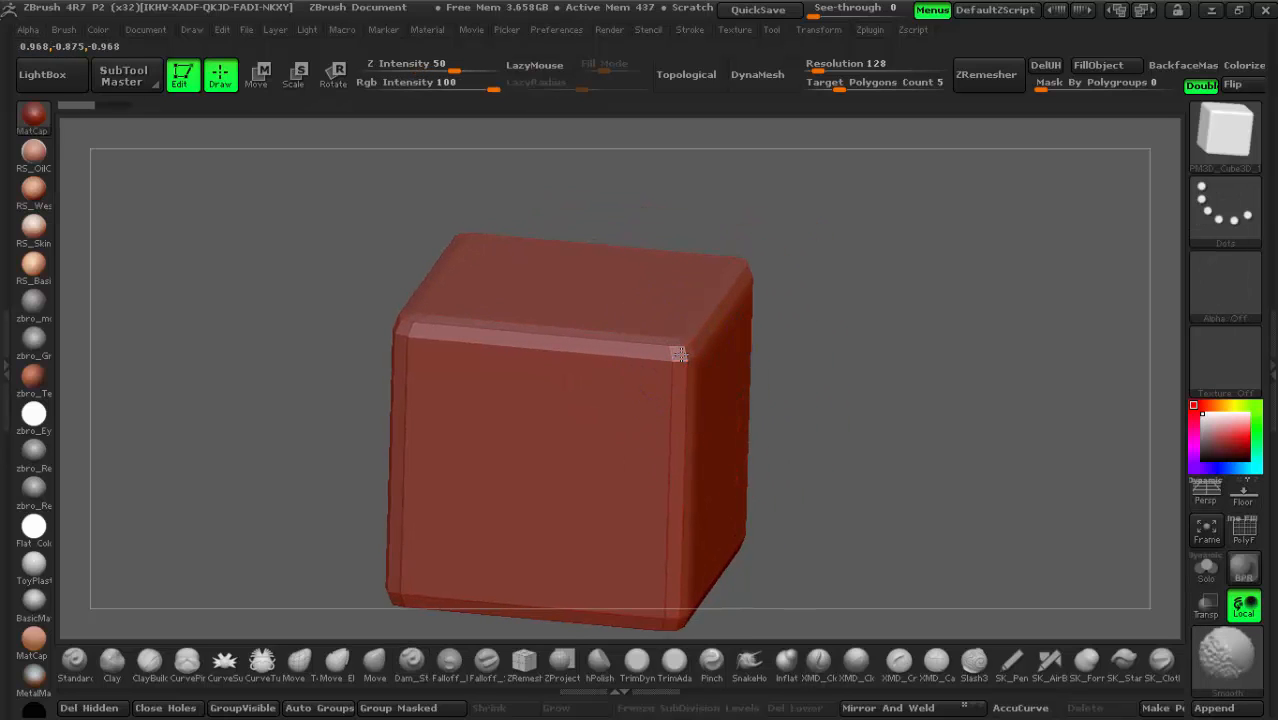
Step: Smooth the cube's upper front corner together with its top edge and the full vertical edge below it
{"action": "mouse_move", "coordinate": [678, 354]}
{"action": "left_mouse_down"}
{"action": "mouse_move", "coordinate": [545, 368]}
{"action": "mouse_move", "coordinate": [490, 352]}
{"action": "mouse_move", "coordinate": [660, 372]}
{"action": "mouse_move", "coordinate": [686, 430]}
{"action": "mouse_move", "coordinate": [691, 535]}
{"action": "left_mouse_up"}
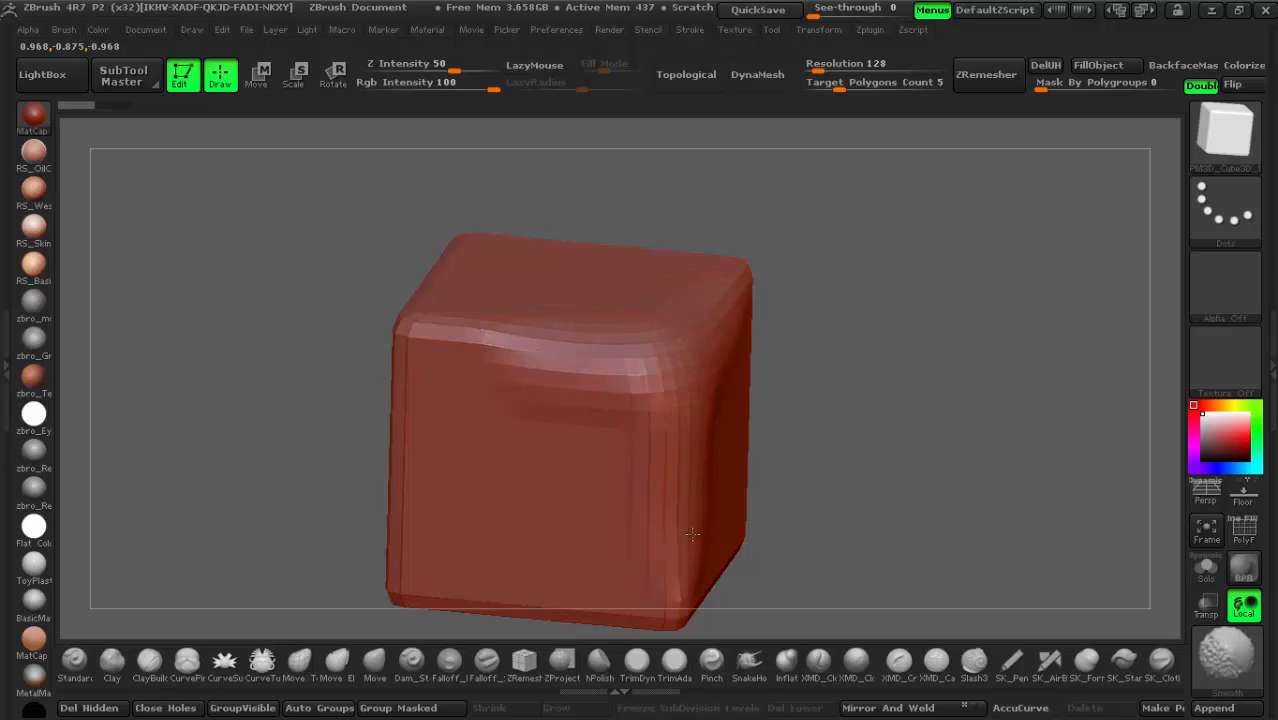
{"action": "mouse_move", "coordinate": [824, 476]}
{"action": "left_mouse_down"}
{"action": "mouse_move", "coordinate": [500, 410]}
{"action": "mouse_move", "coordinate": [440, 380]}
{"action": "left_mouse_up"}
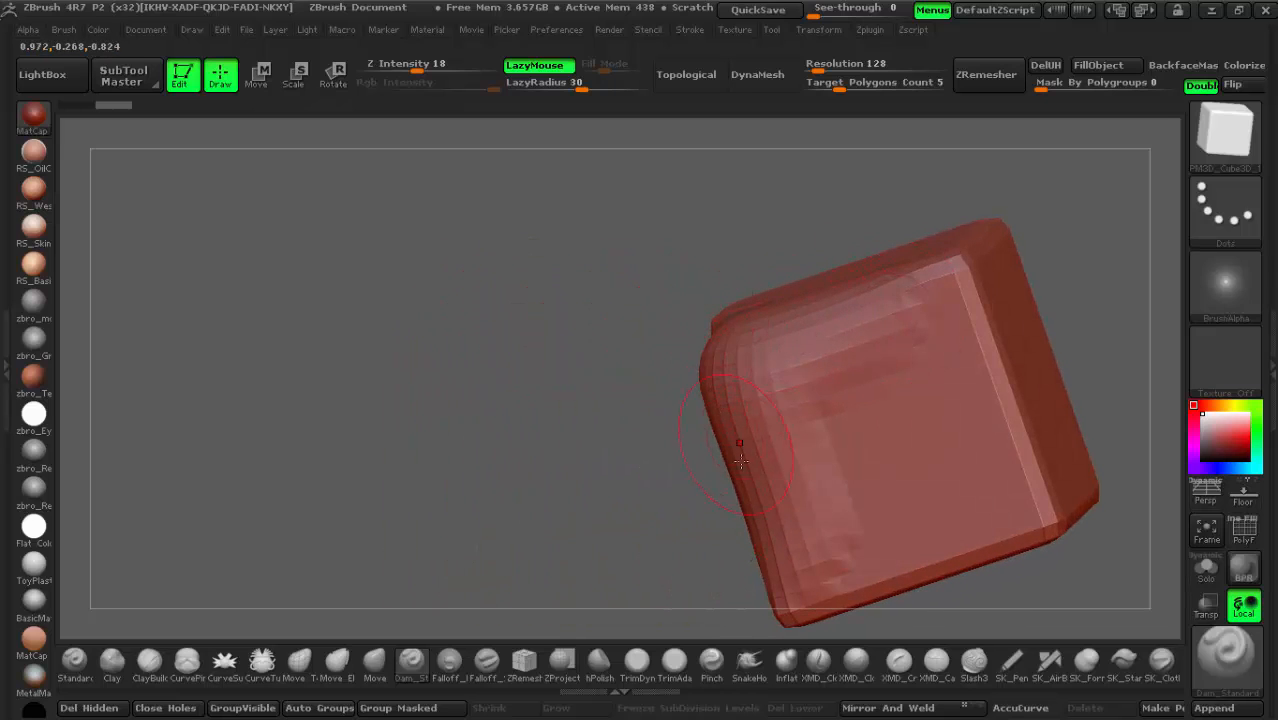
{"action": "left_click_drag", "start_coordinate": [640, 350], "coordinate": [880, 400]}
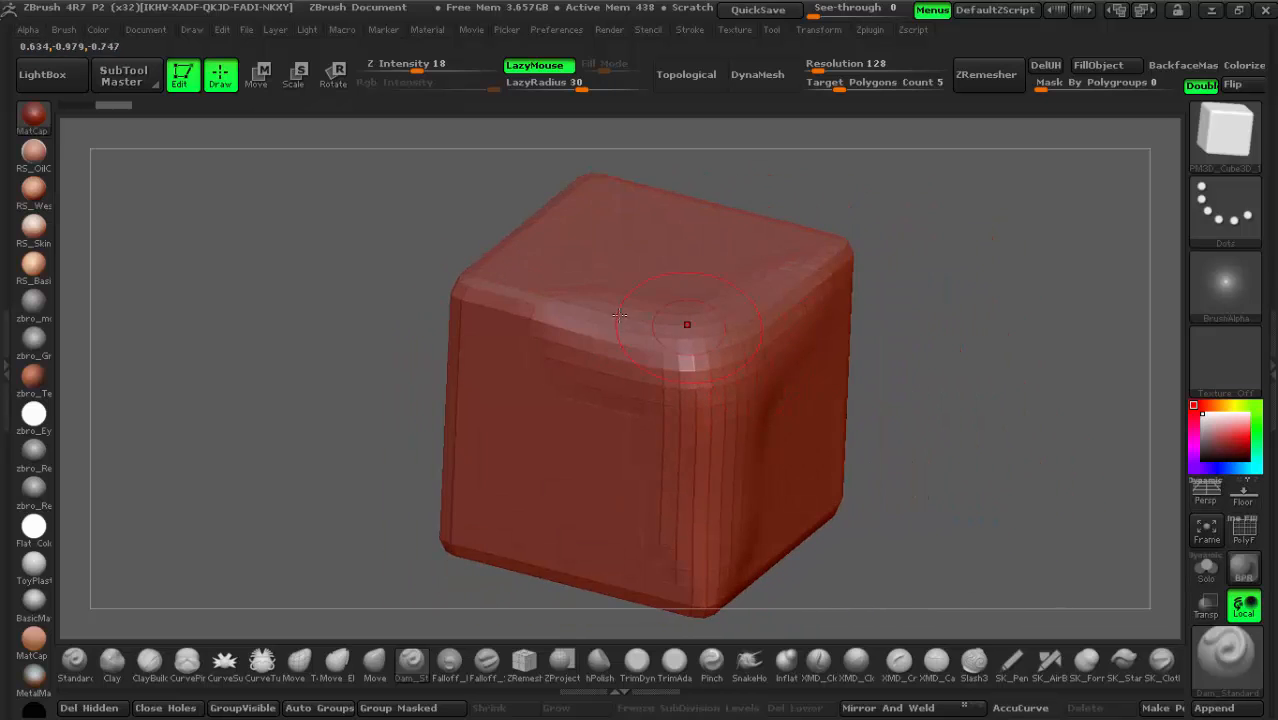
{"action": "right_click_drag", "start_coordinate": [579, 348], "coordinate": [709, 363]}
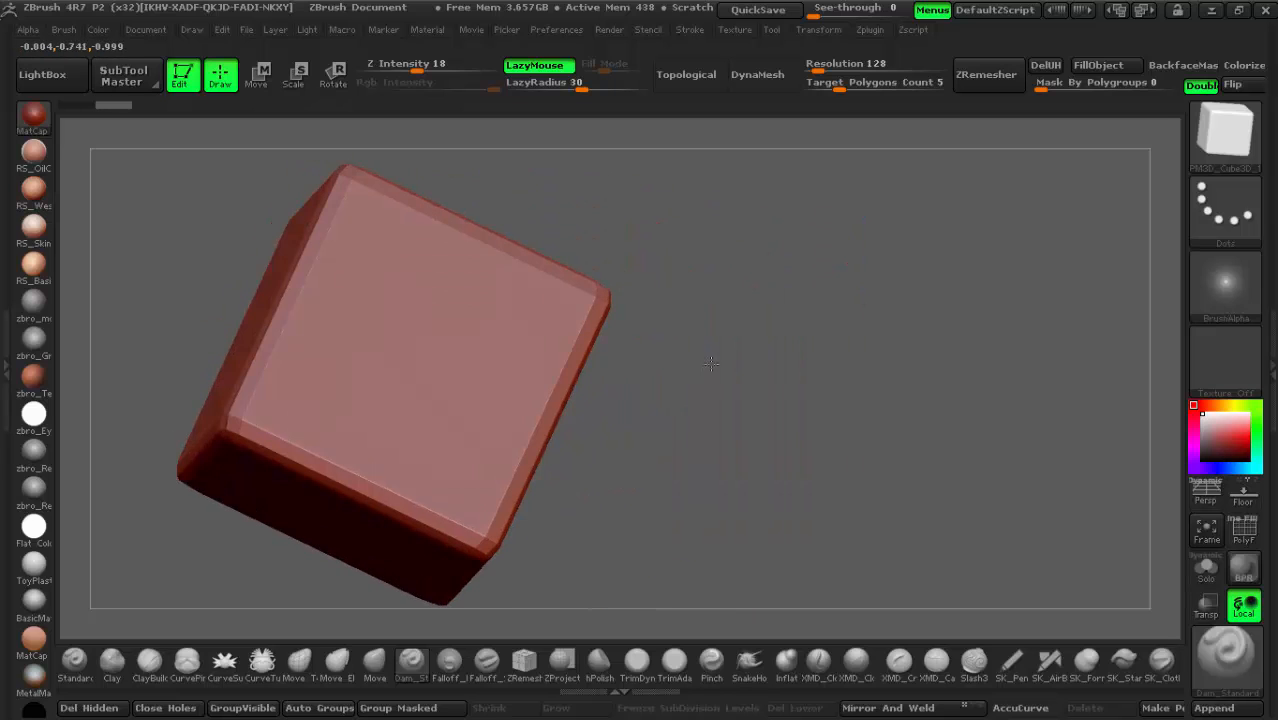
Step: Turn to an untouched corner of the cube and smooth it down with a short stroke
{"action": "mouse_move", "coordinate": [399, 223]}
{"action": "right_mouse_down", "text": "alt"}
{"action": "mouse_move", "coordinate": [657, 223]}
{"action": "mouse_move", "coordinate": [690, 326]}
{"action": "mouse_move", "coordinate": [665, 403]}
{"action": "right_mouse_up", "text": "alt"}
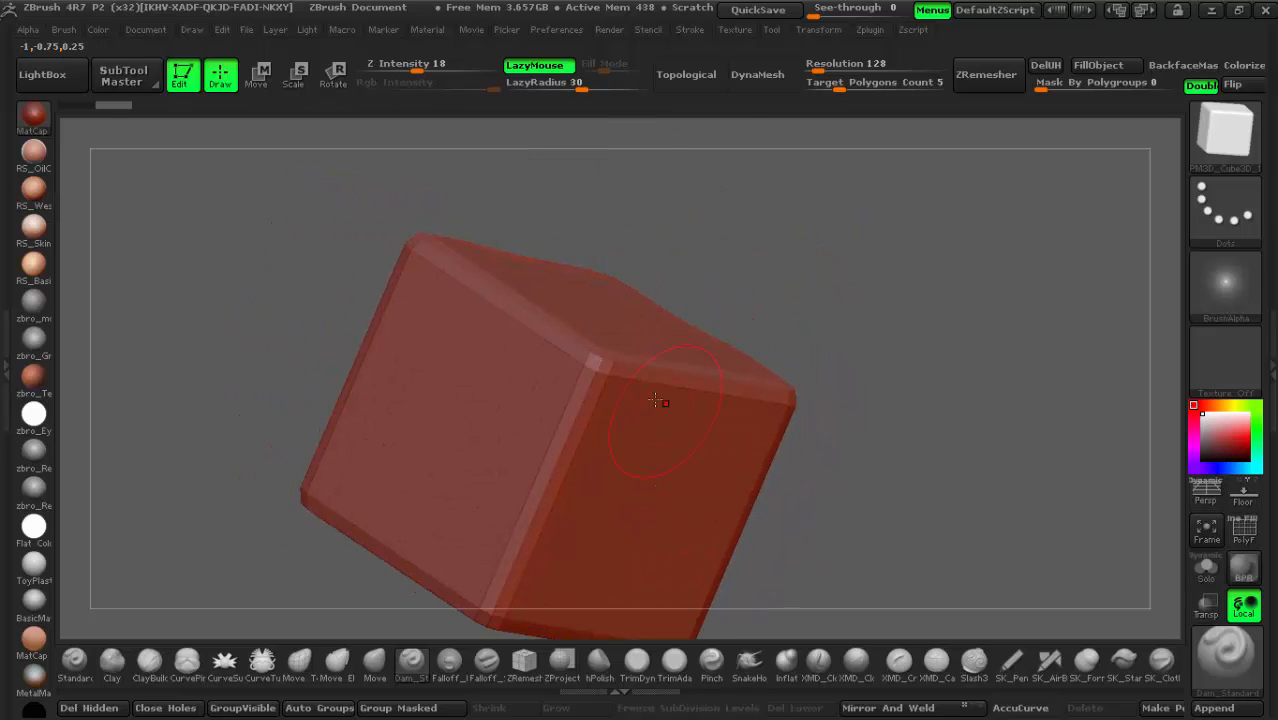
{"action": "mouse_move", "coordinate": [596, 371]}
{"action": "left_mouse_down", "text": "shift"}
{"action": "mouse_move", "coordinate": [595, 353]}
{"action": "mouse_move", "coordinate": [582, 380]}
{"action": "left_mouse_up", "text": "shift"}
{"action": "mouse_move", "coordinate": [920, 415]}
{"action": "right_mouse_down"}
{"action": "mouse_move", "coordinate": [760, 400]}
{"action": "mouse_move", "coordinate": [806, 388]}
{"action": "right_mouse_up"}
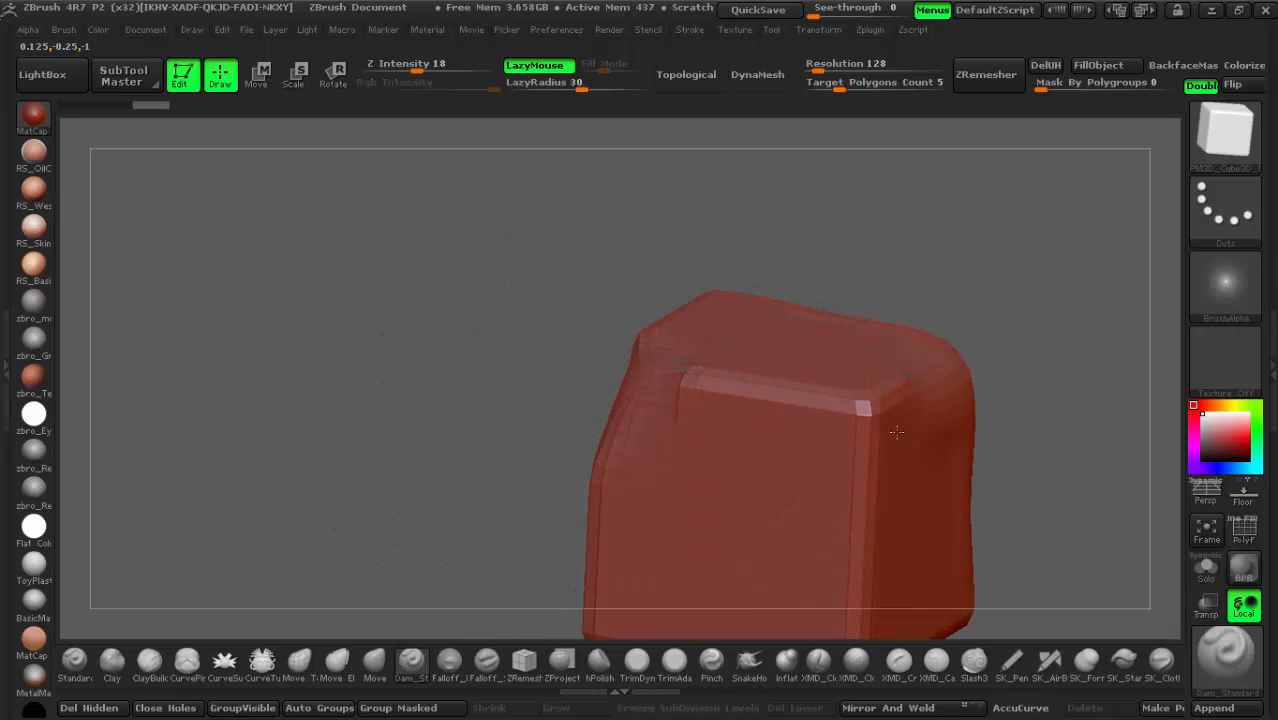
{"action": "mouse_move", "coordinate": [897, 432]}
{"action": "right_mouse_down"}
{"action": "mouse_move", "coordinate": [733, 308]}
{"action": "mouse_move", "coordinate": [747, 371]}
{"action": "mouse_move", "coordinate": [757, 362]}
{"action": "right_mouse_up"}
Step: Round off another sharp corner of the cube by smoothing along its three adjoining edges, and inspect the shape
{"action": "key", "text": "shift"}
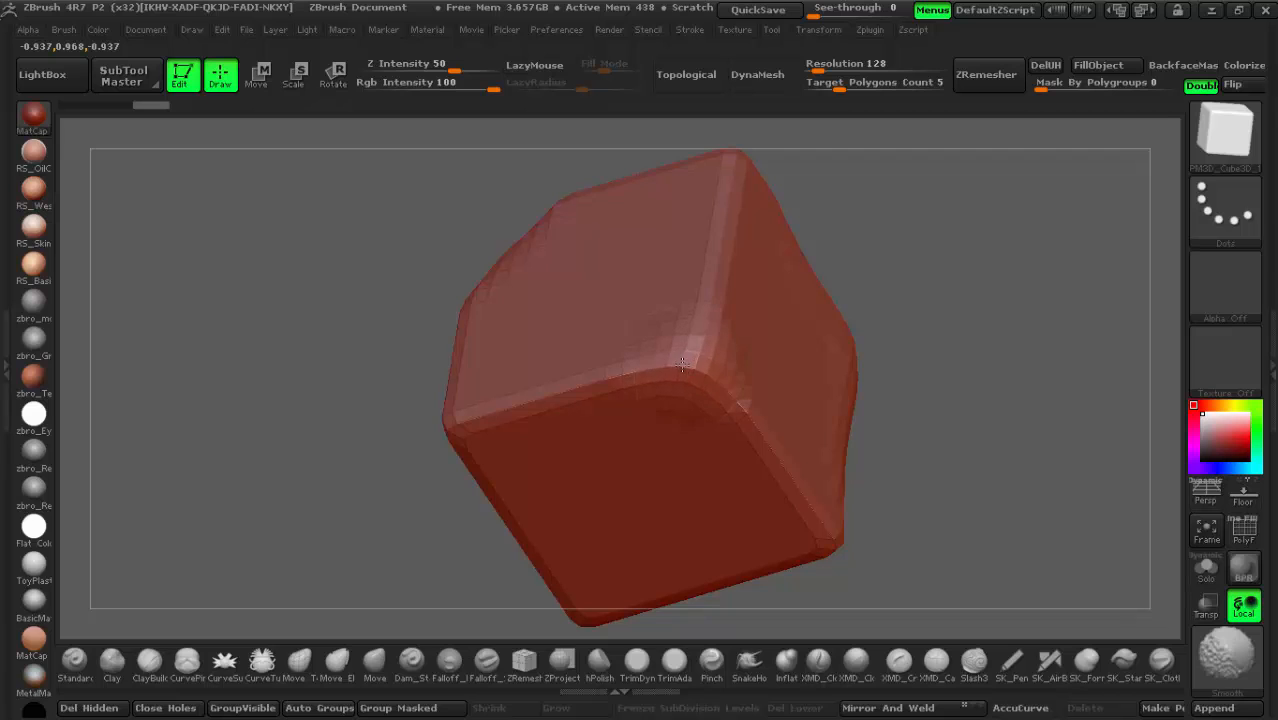
{"action": "left_click_drag", "start_coordinate": [683, 364], "coordinate": [652, 371]}
{"action": "left_click_drag", "start_coordinate": [736, 390], "coordinate": [800, 490], "text": "shift"}
{"action": "left_click_drag", "start_coordinate": [728, 318], "coordinate": [700, 236], "text": "shift"}
{"action": "mouse_move", "coordinate": [870, 405]}
{"action": "left_mouse_down"}
{"action": "mouse_move", "coordinate": [874, 338]}
{"action": "mouse_move", "coordinate": [780, 411]}
{"action": "mouse_move", "coordinate": [839, 439]}
{"action": "left_mouse_up"}
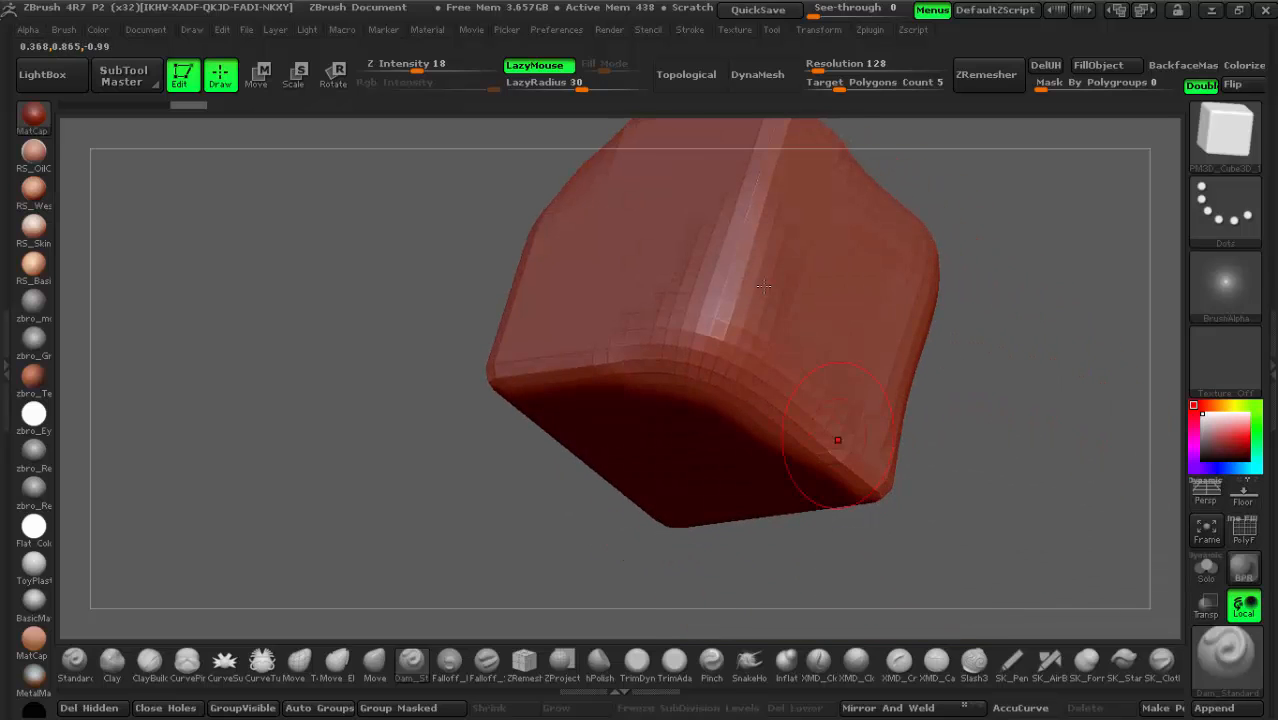
{"action": "right_click_drag", "start_coordinate": [839, 294], "coordinate": [797, 397], "text": "alt"}
{"action": "right_click_drag", "start_coordinate": [706, 320], "coordinate": [880, 435], "text": "alt"}
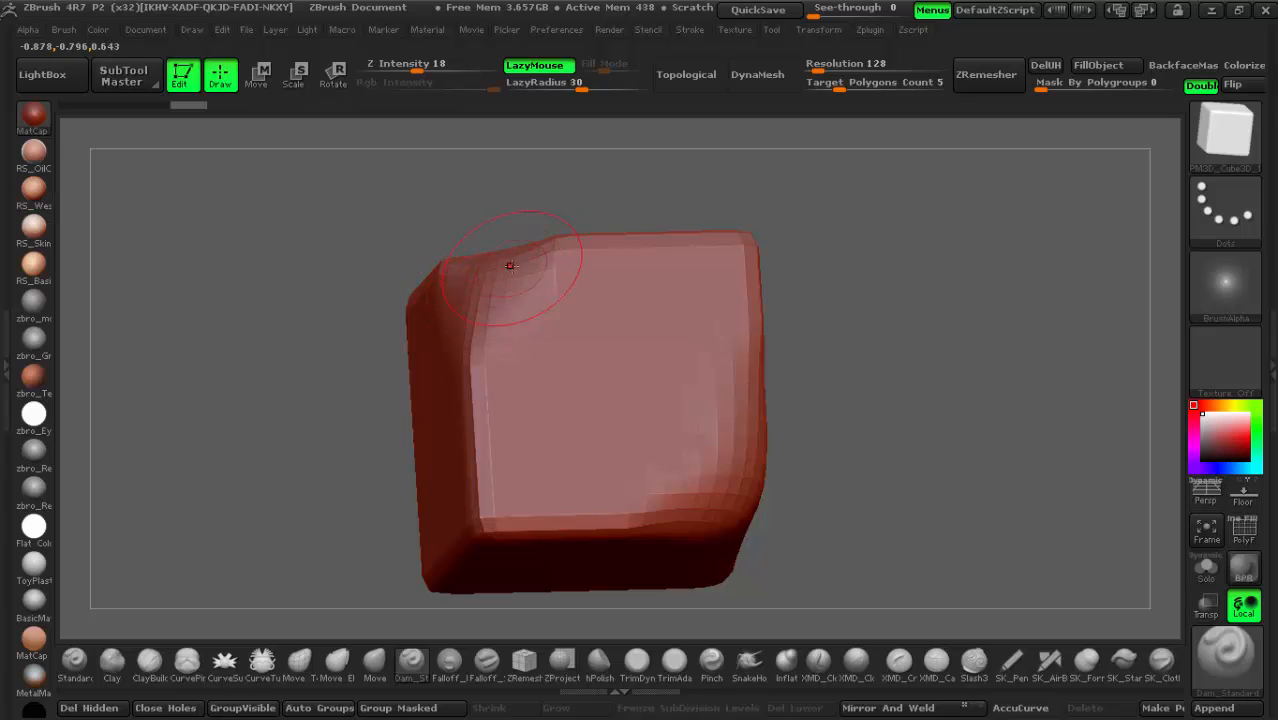
{"action": "mouse_move", "coordinate": [502, 262]}
{"action": "right_mouse_down"}
{"action": "mouse_move", "coordinate": [540, 352]}
{"action": "mouse_move", "coordinate": [602, 371]}
{"action": "mouse_move", "coordinate": [753, 371]}
{"action": "right_mouse_up"}
Step: Switch to a Sphere3D primitive, choose the Standard brush and convert the sphere to a PolyMesh3D
{"action": "left_click", "coordinate": [1208, 152]}
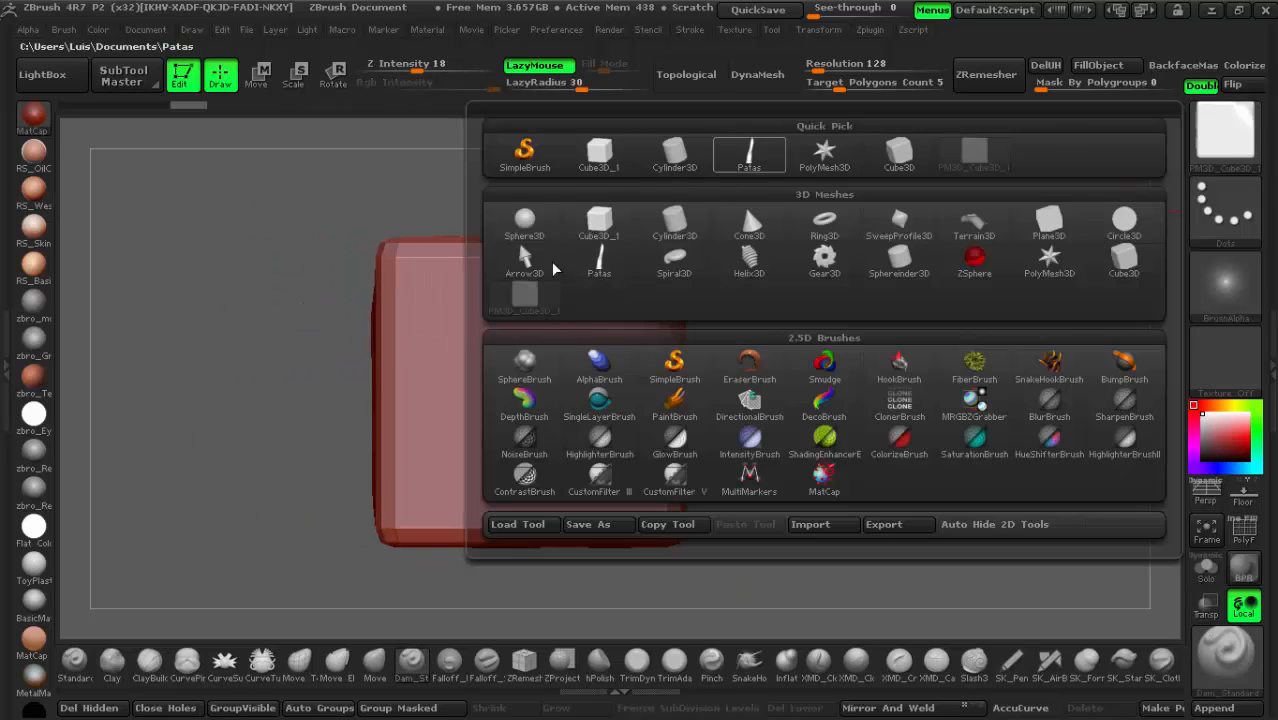
{"action": "left_click", "coordinate": [524, 223]}
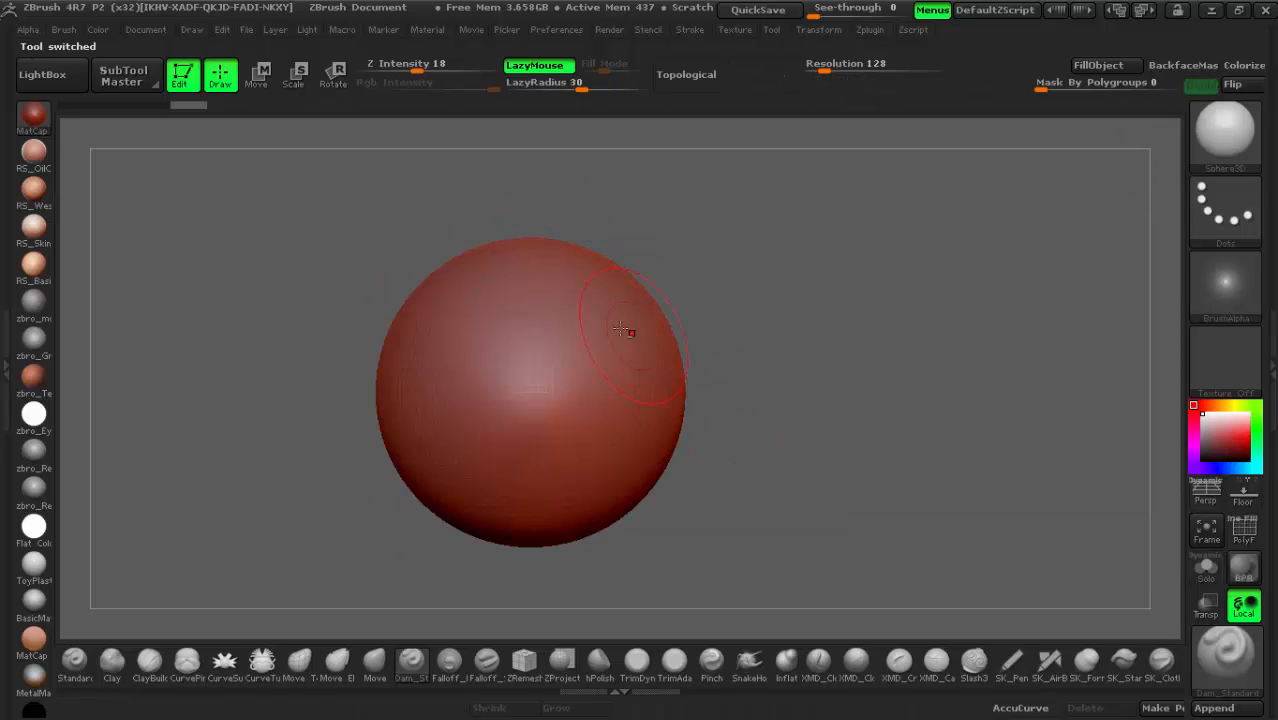
{"action": "mouse_move", "coordinate": [620, 329]}
{"action": "right_mouse_down", "text": "ctrl"}
{"action": "mouse_move", "coordinate": [614, 371]}
{"action": "mouse_move", "coordinate": [732, 340]}
{"action": "right_mouse_up", "text": "ctrl"}
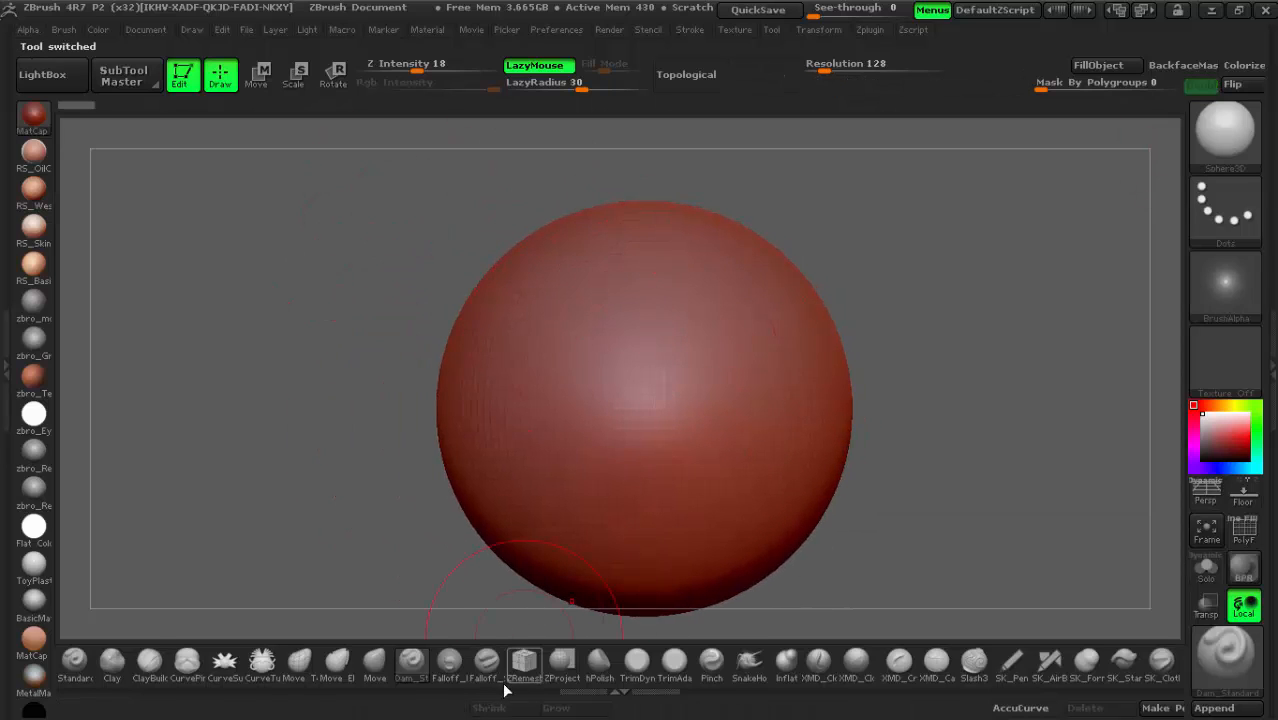
{"action": "left_click", "coordinate": [73, 660]}
{"action": "left_click", "coordinate": [710, 245]}
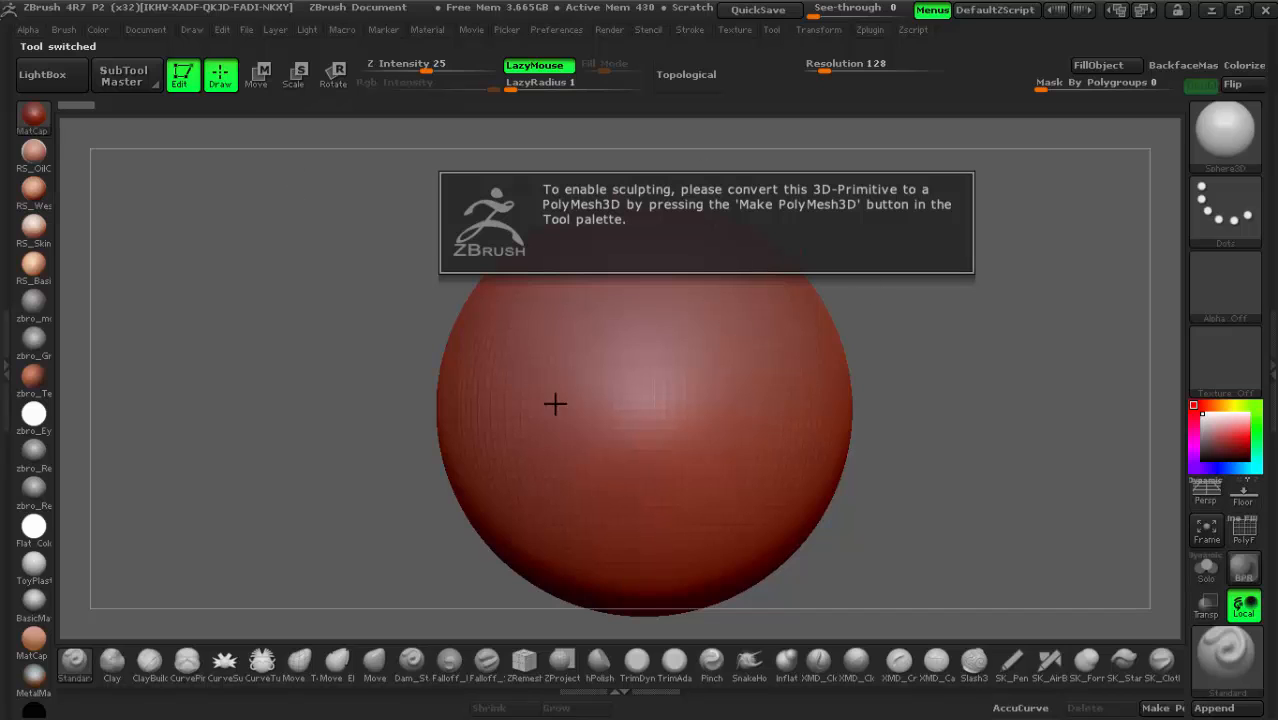
{"action": "left_click", "coordinate": [1155, 708]}
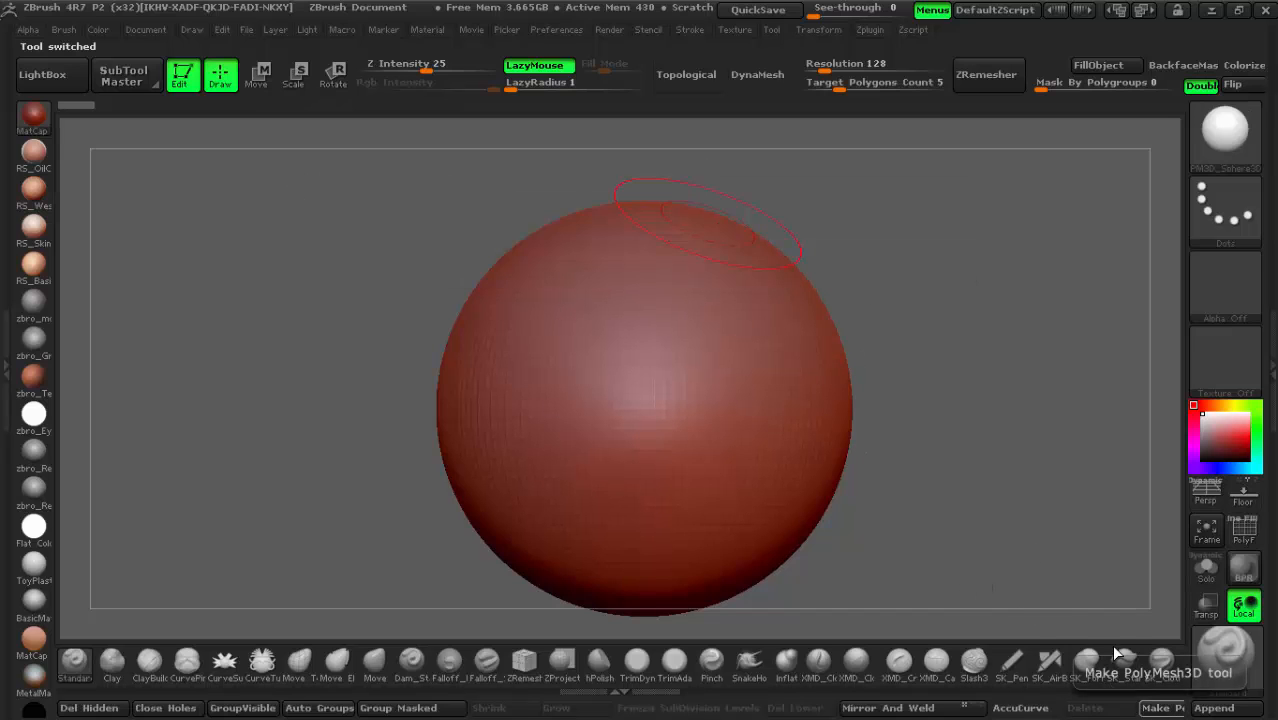
Step: Try a curved Standard brush stroke down the sphere's front and undo it
{"action": "mouse_move", "coordinate": [650, 259]}
{"action": "left_mouse_down"}
{"action": "mouse_move", "coordinate": [579, 573]}
{"action": "mouse_move", "coordinate": [622, 585]}
{"action": "left_mouse_up"}
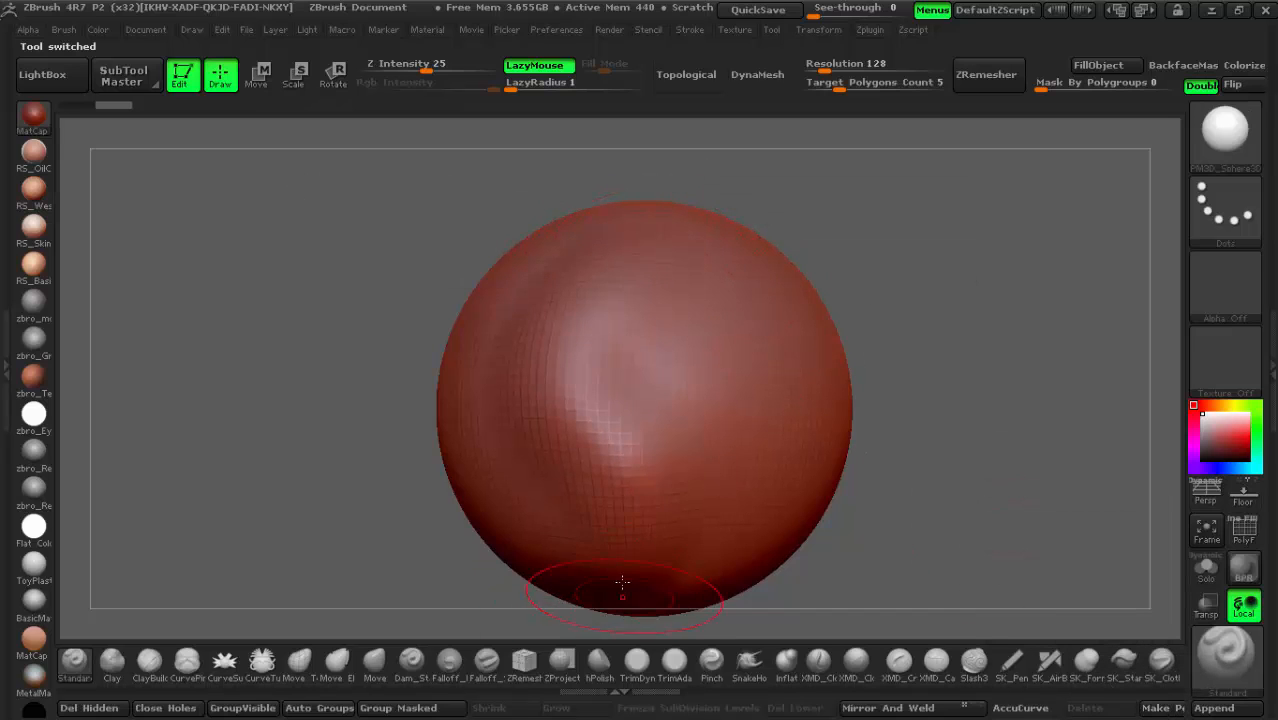
{"action": "key", "text": "ctrl+z"}
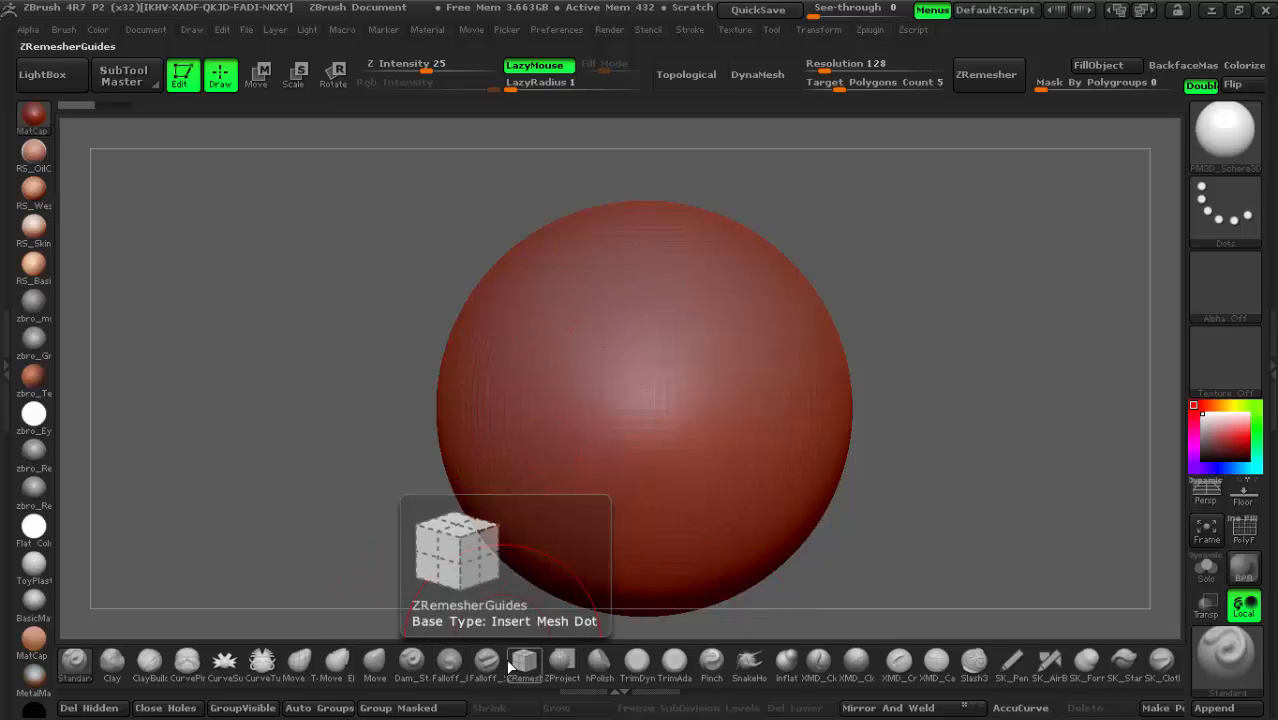
Step: Choose the Pinch brush with a smaller brush size and display the sphere's polyframe
{"action": "left_click", "coordinate": [718, 681]}
{"action": "key", "text": "space"}
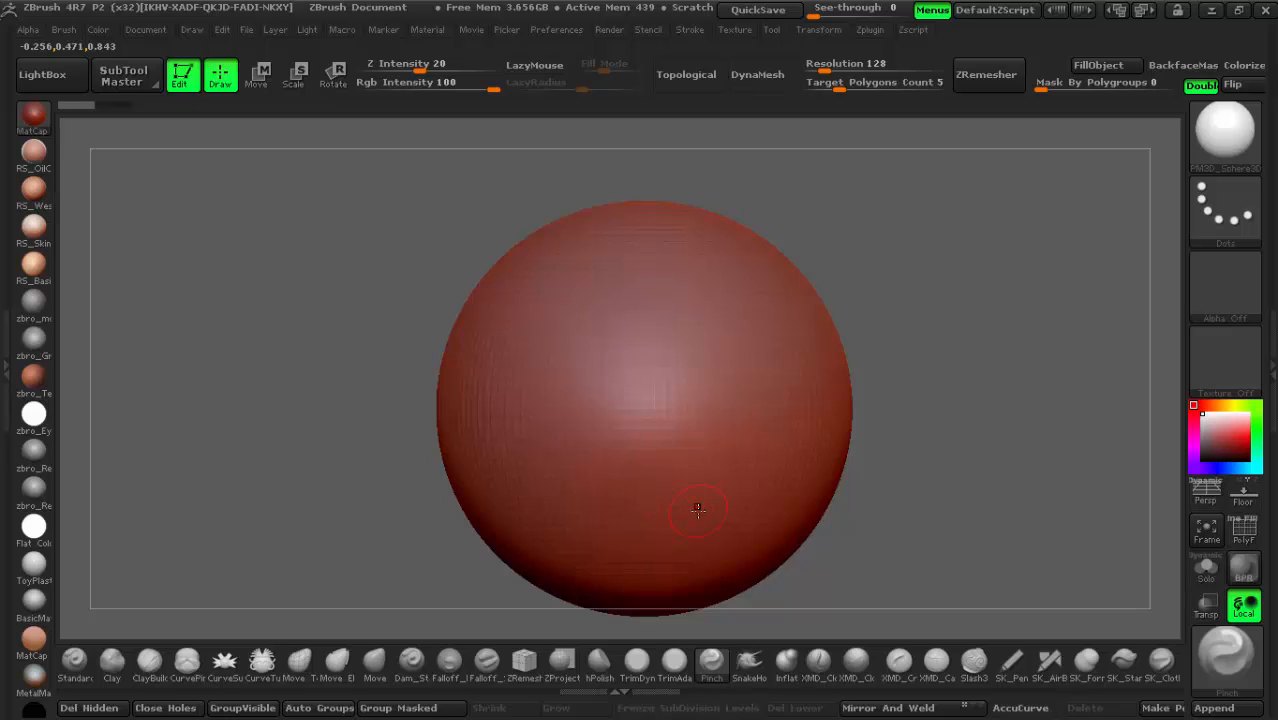
{"action": "left_click", "coordinate": [1244, 530]}
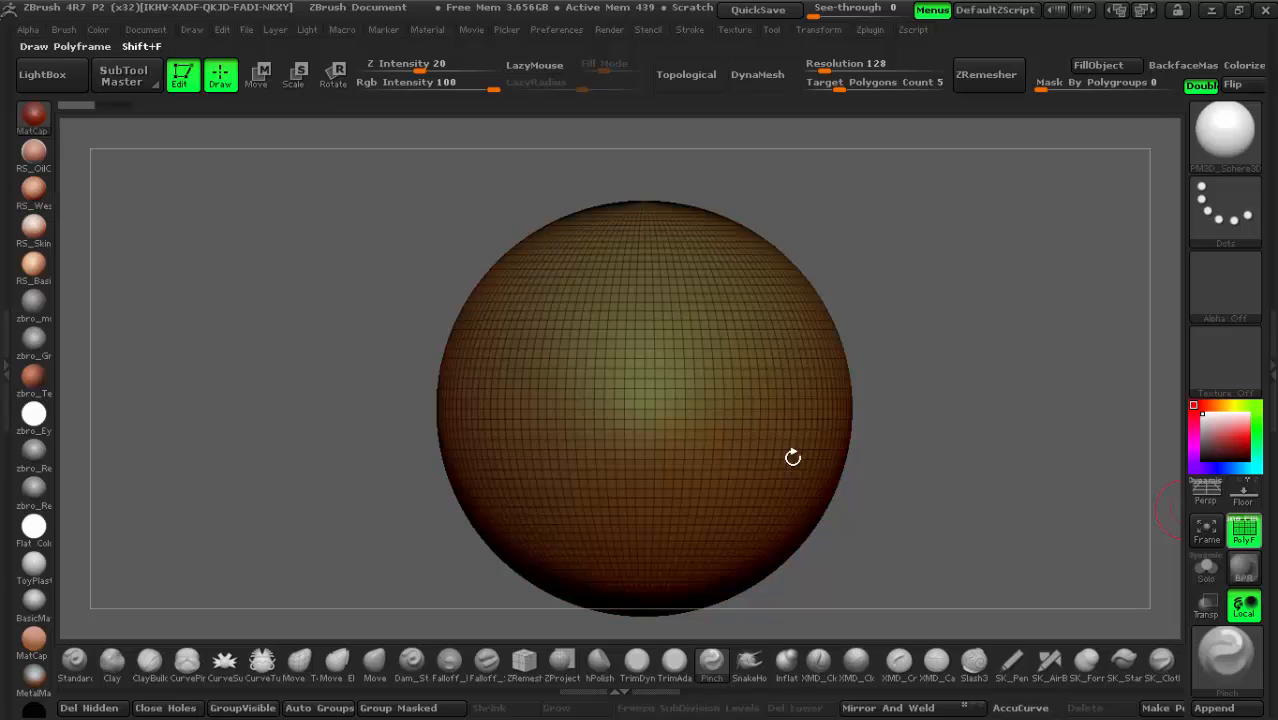
Step: Try a long curved Pinch stroke down the sphere's front, hide the polyframe to inspect the crease, and undo the stroke
{"action": "right_click_drag", "start_coordinate": [594, 286], "coordinate": [660, 292], "text": "ctrl"}
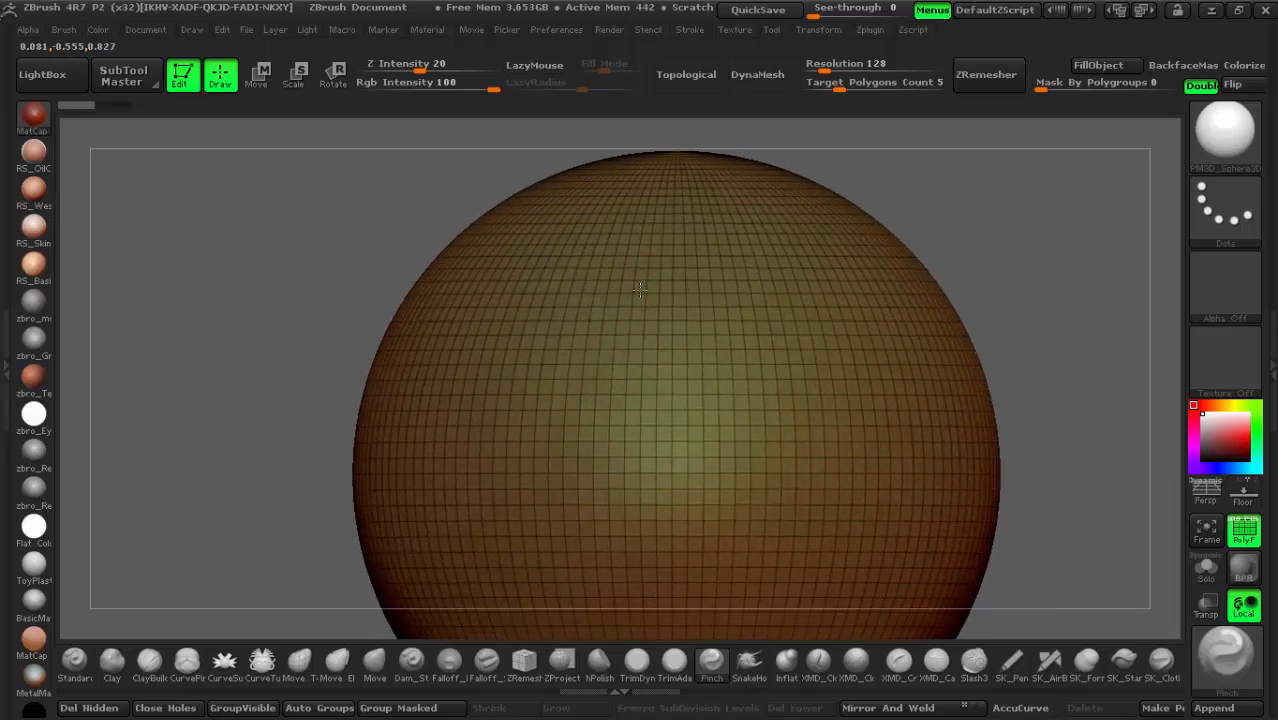
{"action": "key", "text": "space"}
{"action": "left_click_drag", "start_coordinate": [660, 290], "coordinate": [641, 286]}
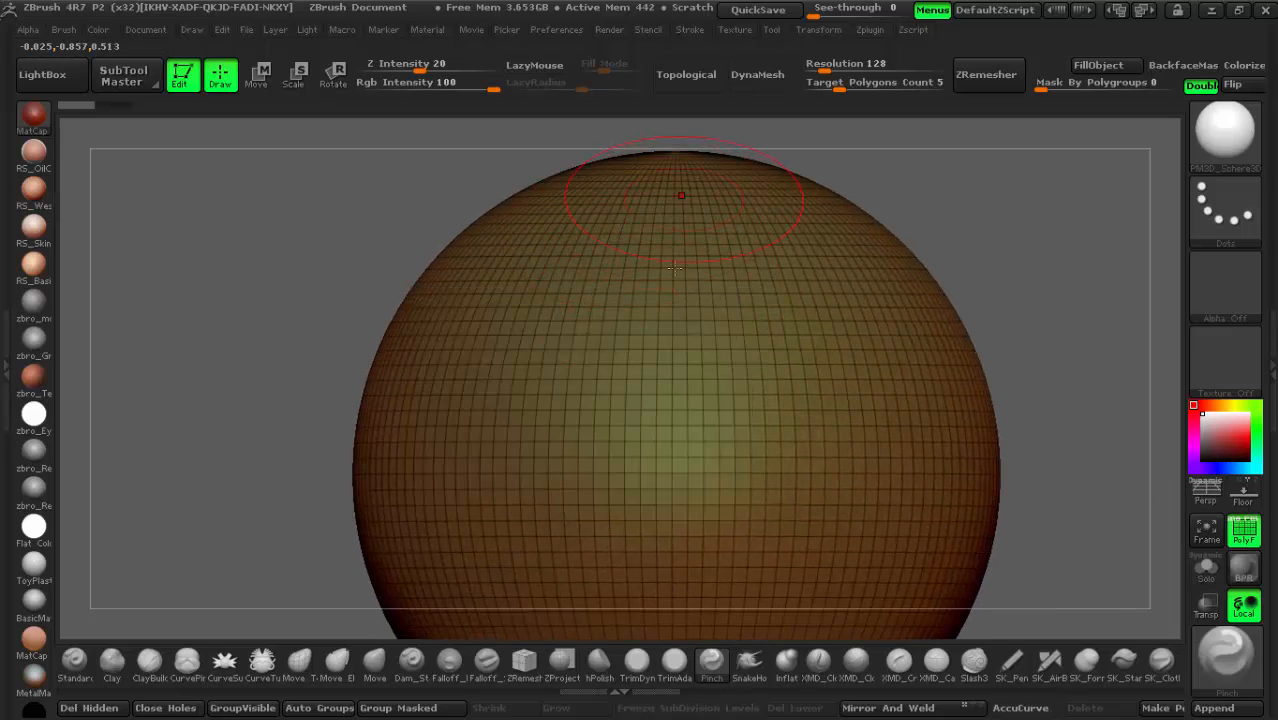
{"action": "left_click", "coordinate": [724, 688]}
{"action": "mouse_move", "coordinate": [643, 222]}
{"action": "left_mouse_down"}
{"action": "mouse_move", "coordinate": [520, 360]}
{"action": "mouse_move", "coordinate": [505, 440]}
{"action": "mouse_move", "coordinate": [545, 505]}
{"action": "mouse_move", "coordinate": [680, 580]}
{"action": "mouse_move", "coordinate": [760, 520]}
{"action": "mouse_move", "coordinate": [740, 440]}
{"action": "left_mouse_up"}
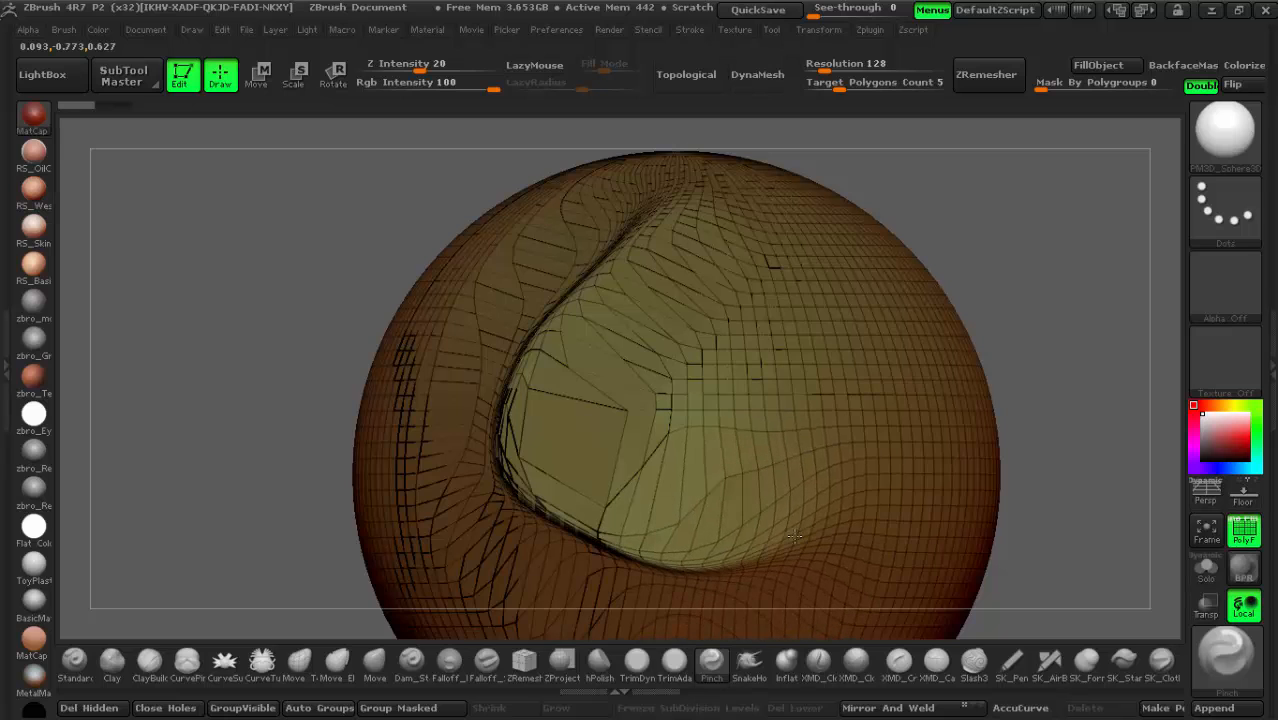
{"action": "left_click", "coordinate": [1244, 530]}
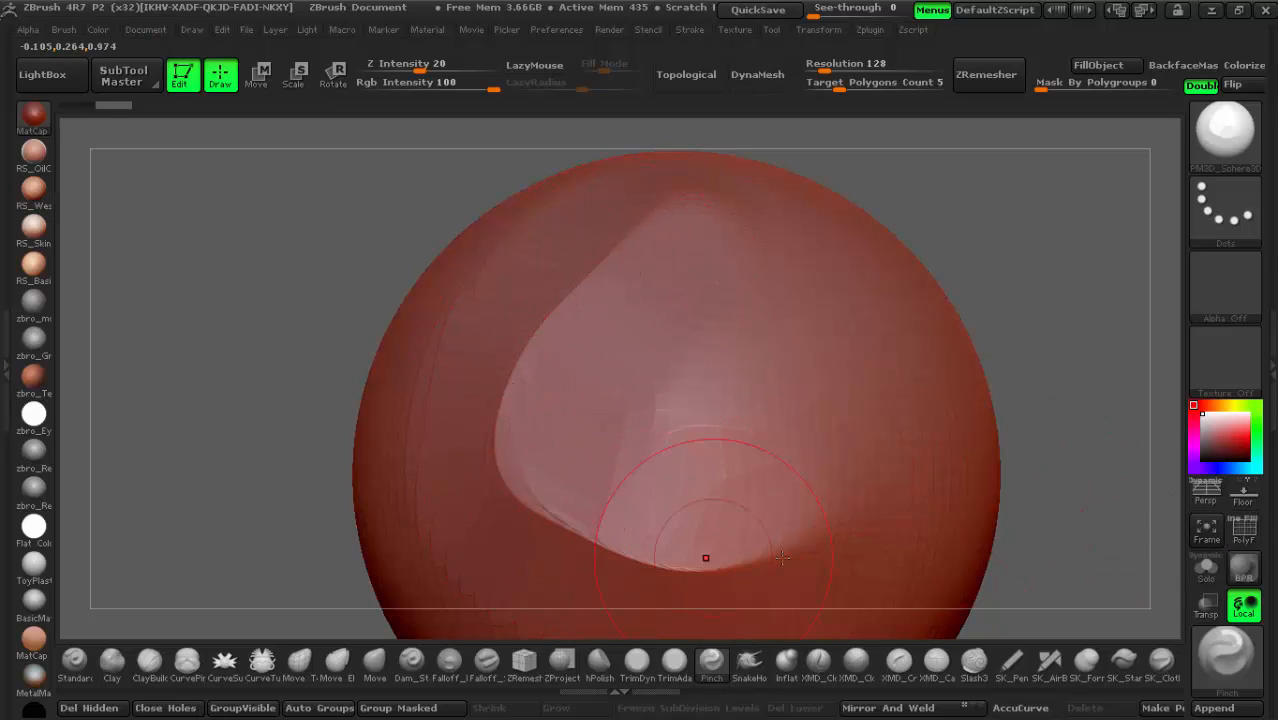
{"action": "right_click_drag", "start_coordinate": [550, 411], "coordinate": [701, 409], "text": "alt"}
{"action": "key", "text": "ctrl+z"}
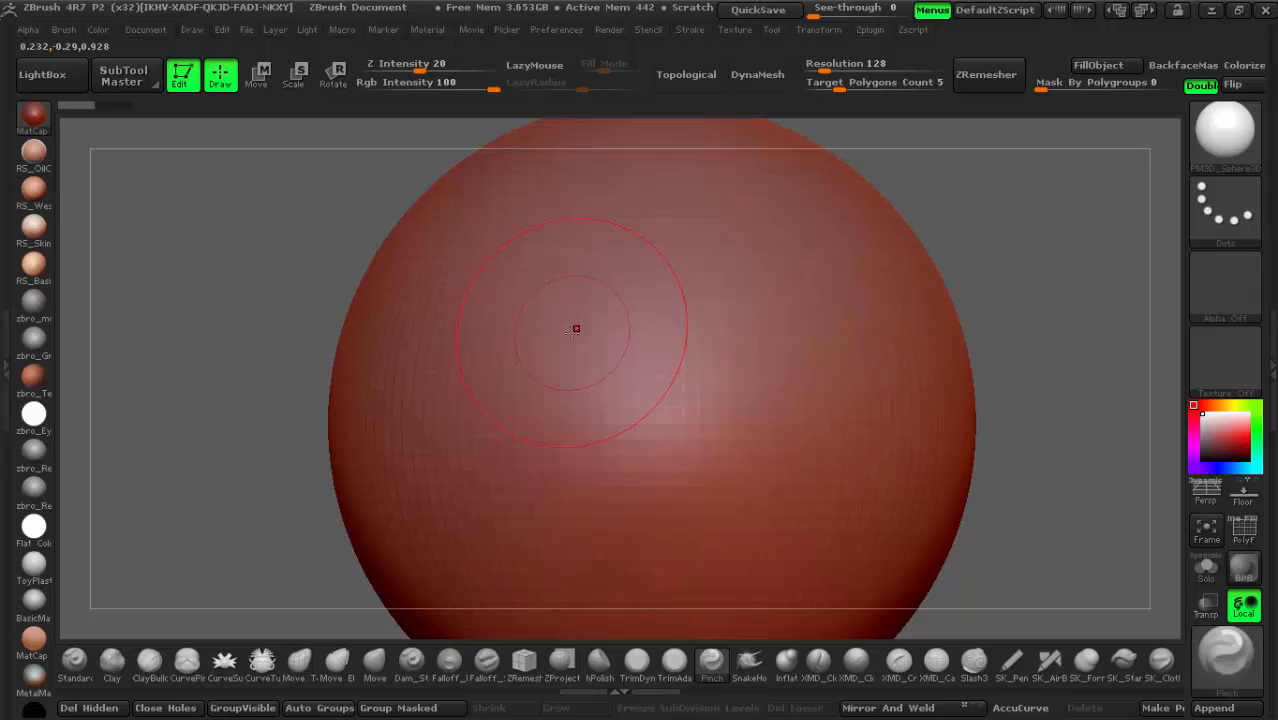
Step: Set the Pinch brush's Brush Modifier to 100, reduce the brush size and pull a pinched ridge down the sphere's front
{"action": "left_click", "coordinate": [1230, 660]}
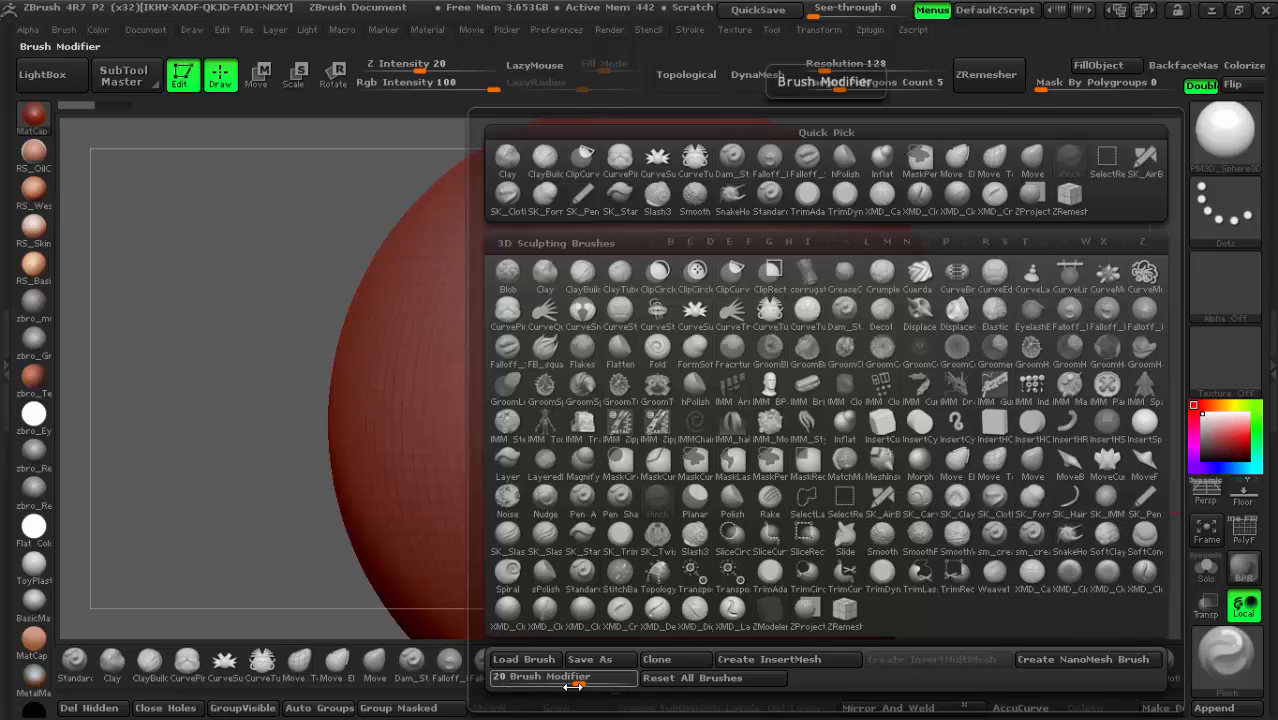
{"action": "left_click_drag", "start_coordinate": [580, 683], "coordinate": [666, 687]}
{"action": "key", "text": "space"}
{"action": "left_click_drag", "start_coordinate": [668, 261], "coordinate": [636, 262]}
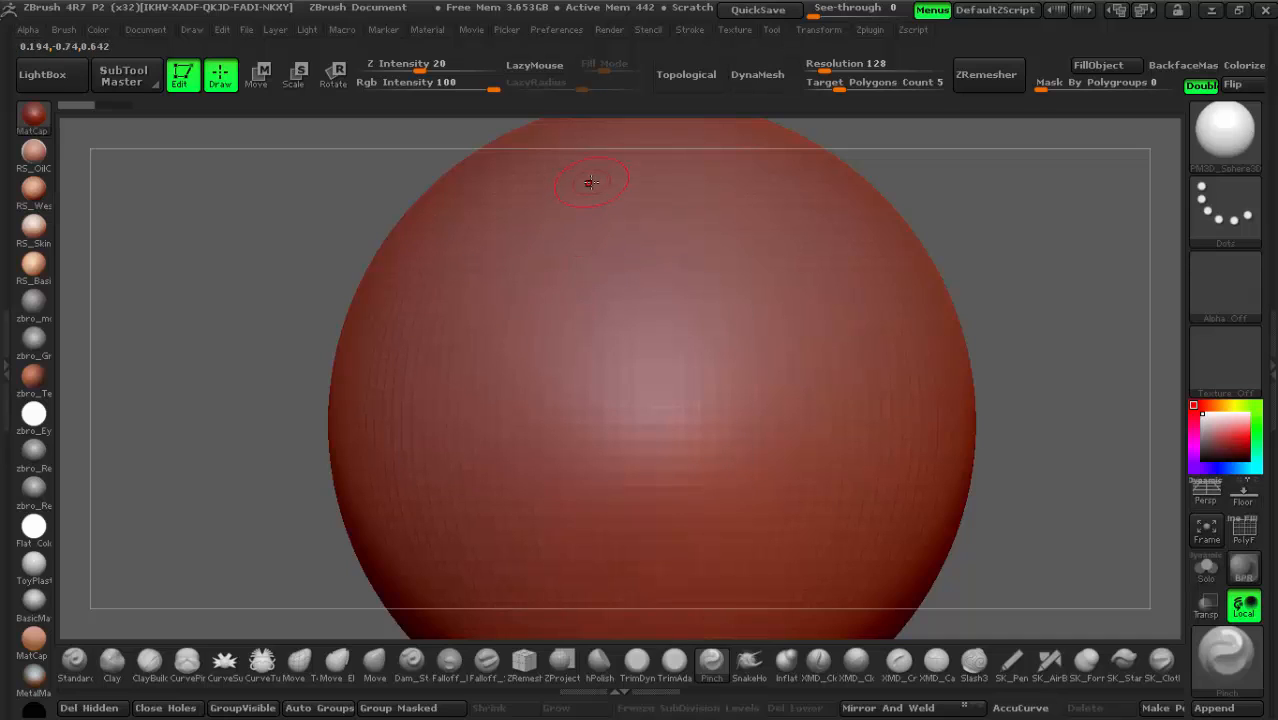
{"action": "mouse_move", "coordinate": [557, 231]}
{"action": "left_mouse_down"}
{"action": "mouse_move", "coordinate": [517, 362]}
{"action": "mouse_move", "coordinate": [615, 515]}
{"action": "mouse_move", "coordinate": [663, 562]}
{"action": "left_mouse_up"}
{"action": "right_click_drag", "start_coordinate": [665, 562], "coordinate": [742, 280]}
{"action": "right_click_drag", "start_coordinate": [742, 439], "coordinate": [646, 370], "text": "alt"}
{"action": "mouse_move", "coordinate": [496, 374]}
{"action": "right_mouse_down", "text": "alt"}
{"action": "mouse_move", "coordinate": [640, 465]}
{"action": "mouse_move", "coordinate": [621, 509]}
{"action": "mouse_move", "coordinate": [577, 480]}
{"action": "mouse_move", "coordinate": [532, 325]}
{"action": "mouse_move", "coordinate": [470, 212]}
{"action": "mouse_move", "coordinate": [610, 293]}
{"action": "mouse_move", "coordinate": [662, 380]}
{"action": "right_mouse_up", "text": "alt"}
Step: Set the Pinch brush's Brush Modifier to -100 and carve a curved groove across an untouched part of the sphere
{"action": "left_click", "coordinate": [1226, 655]}
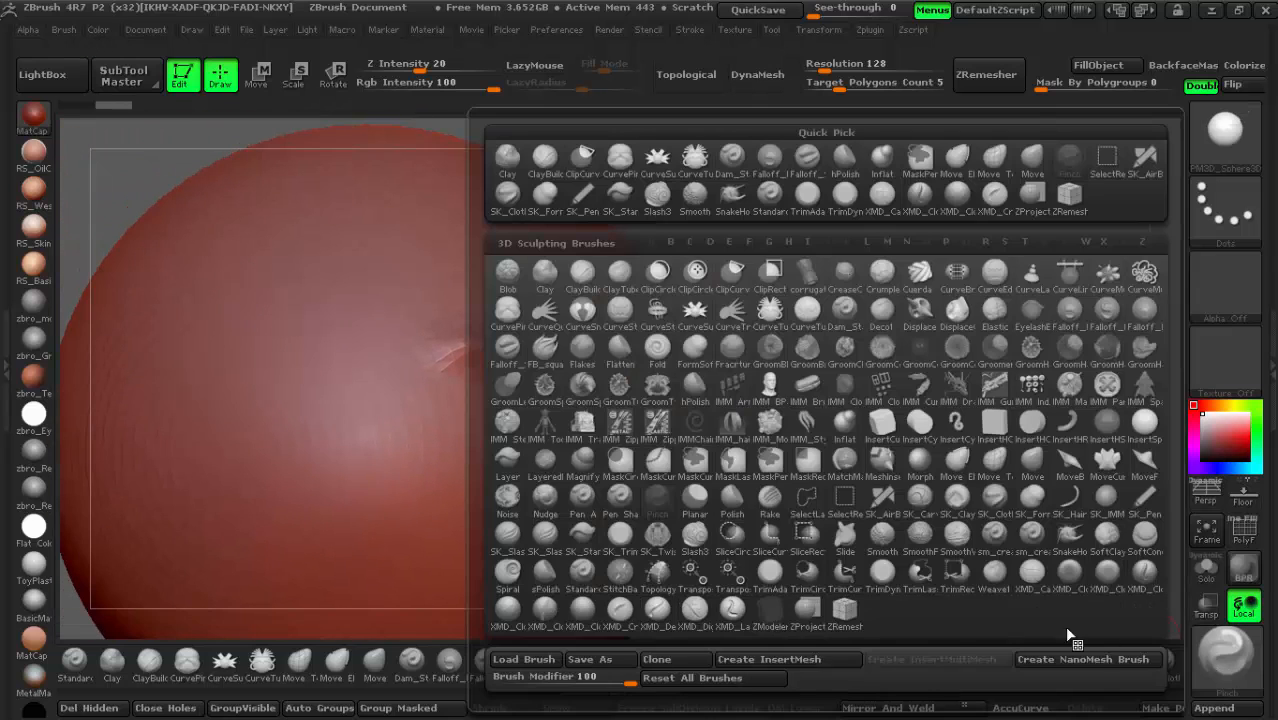
{"action": "left_click_drag", "start_coordinate": [612, 677], "coordinate": [530, 680]}
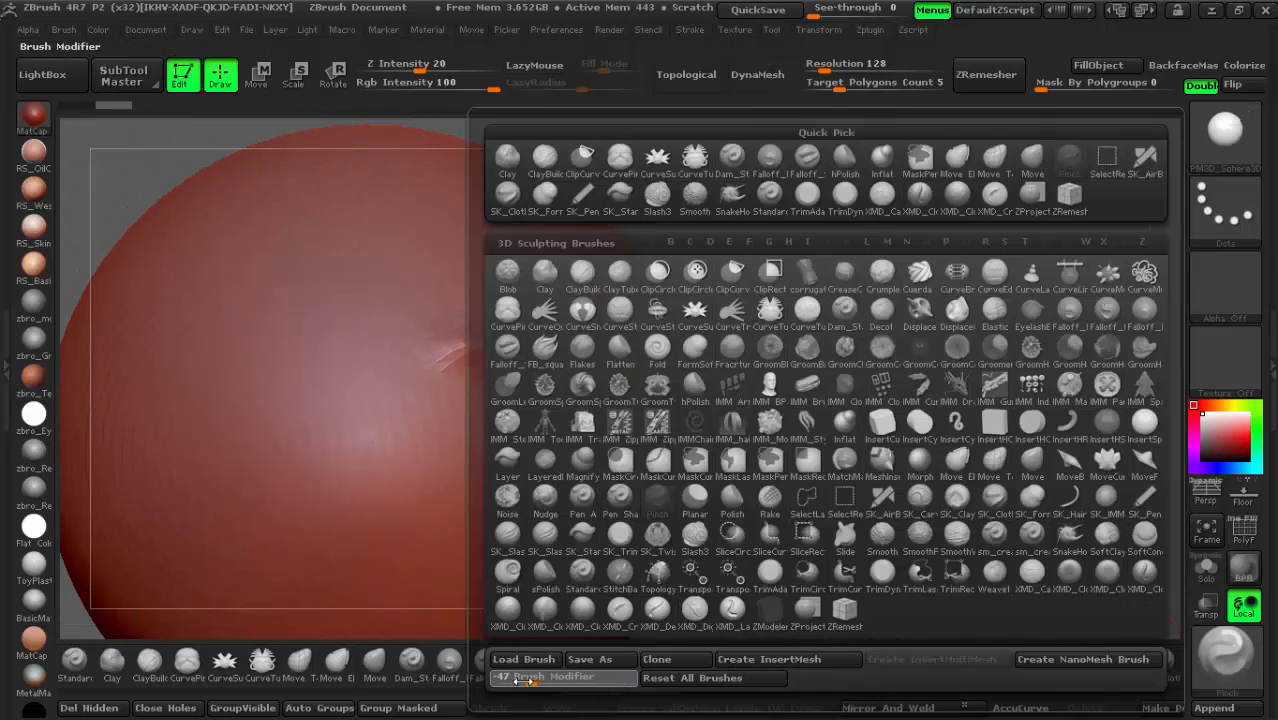
{"action": "right_click", "coordinate": [451, 545]}
{"action": "mouse_move", "coordinate": [728, 398]}
{"action": "right_mouse_down"}
{"action": "mouse_move", "coordinate": [736, 490]}
{"action": "mouse_move", "coordinate": [629, 420]}
{"action": "right_mouse_up"}
{"action": "mouse_move", "coordinate": [343, 461]}
{"action": "left_mouse_down"}
{"action": "mouse_move", "coordinate": [420, 410]}
{"action": "mouse_move", "coordinate": [455, 333]}
{"action": "mouse_move", "coordinate": [522, 266]}
{"action": "left_mouse_up"}
{"action": "right_click_drag", "start_coordinate": [608, 252], "coordinate": [647, 198], "text": "alt"}
{"action": "right_click_drag", "start_coordinate": [641, 472], "coordinate": [636, 332]}
Step: Reset the Pinch brush's Brush Modifier to 0, pinch a clean area of the sphere and check its topology with the polyframe
{"action": "left_click", "coordinate": [1226, 652]}
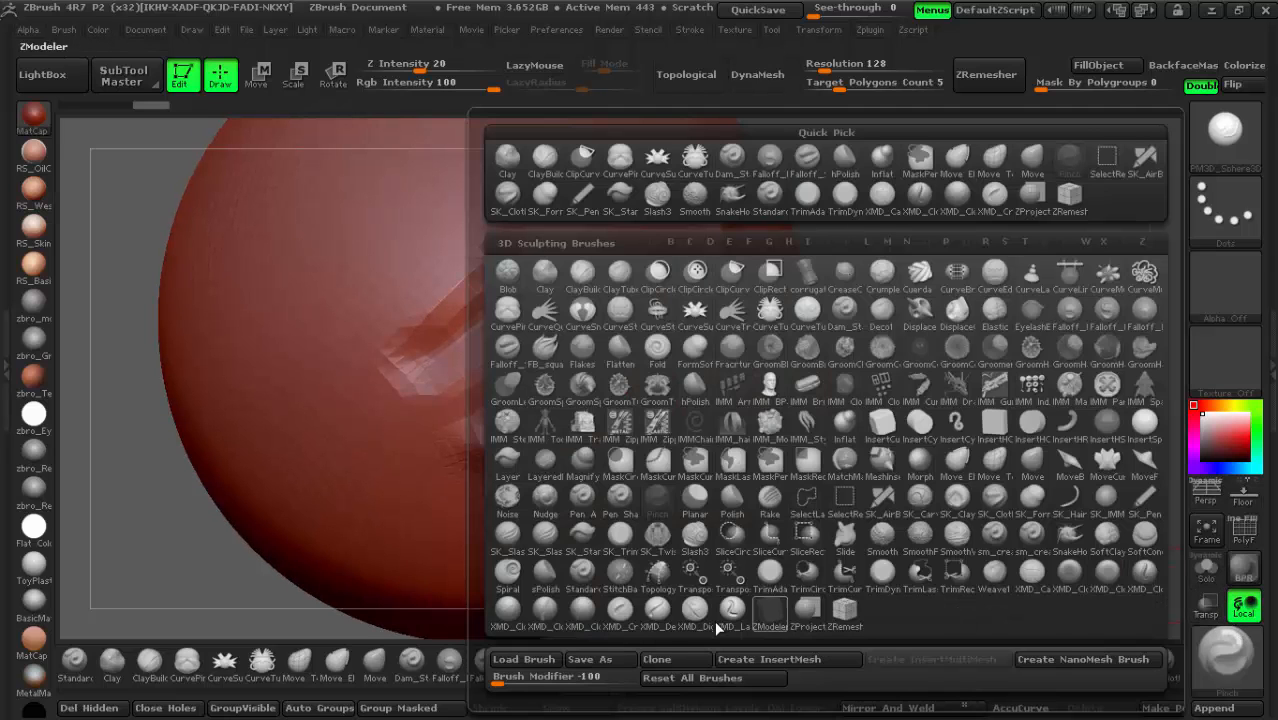
{"action": "left_click_drag", "start_coordinate": [505, 677], "coordinate": [532, 677]}
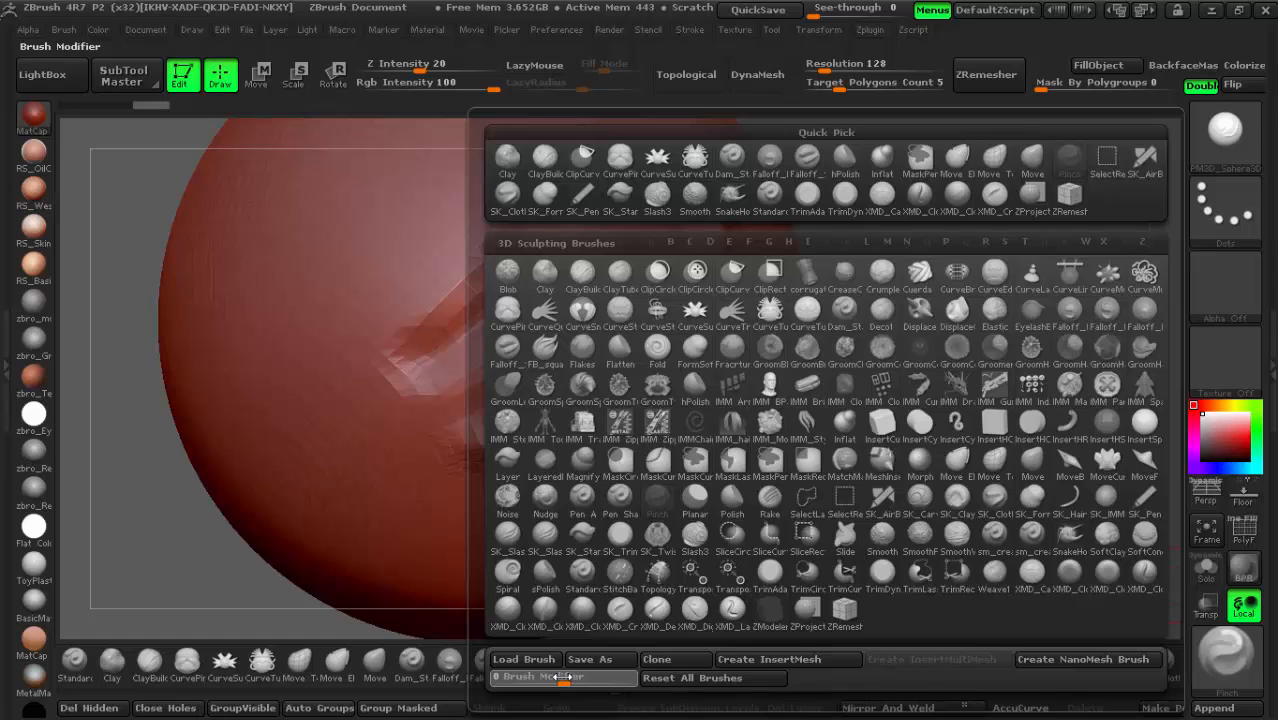
{"action": "right_click", "coordinate": [510, 536]}
{"action": "mouse_move", "coordinate": [579, 382]}
{"action": "right_mouse_down"}
{"action": "mouse_move", "coordinate": [516, 205]}
{"action": "mouse_move", "coordinate": [576, 285]}
{"action": "mouse_move", "coordinate": [587, 332]}
{"action": "right_mouse_up"}
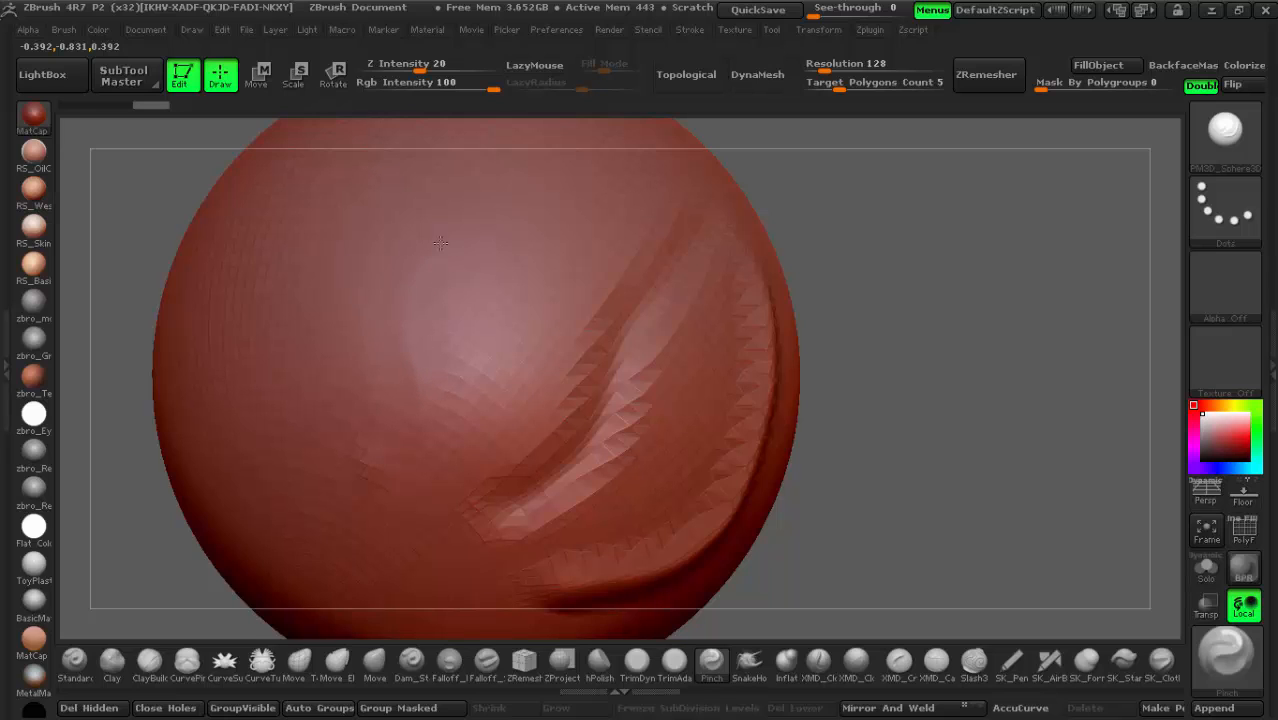
{"action": "left_click", "coordinate": [1243, 530]}
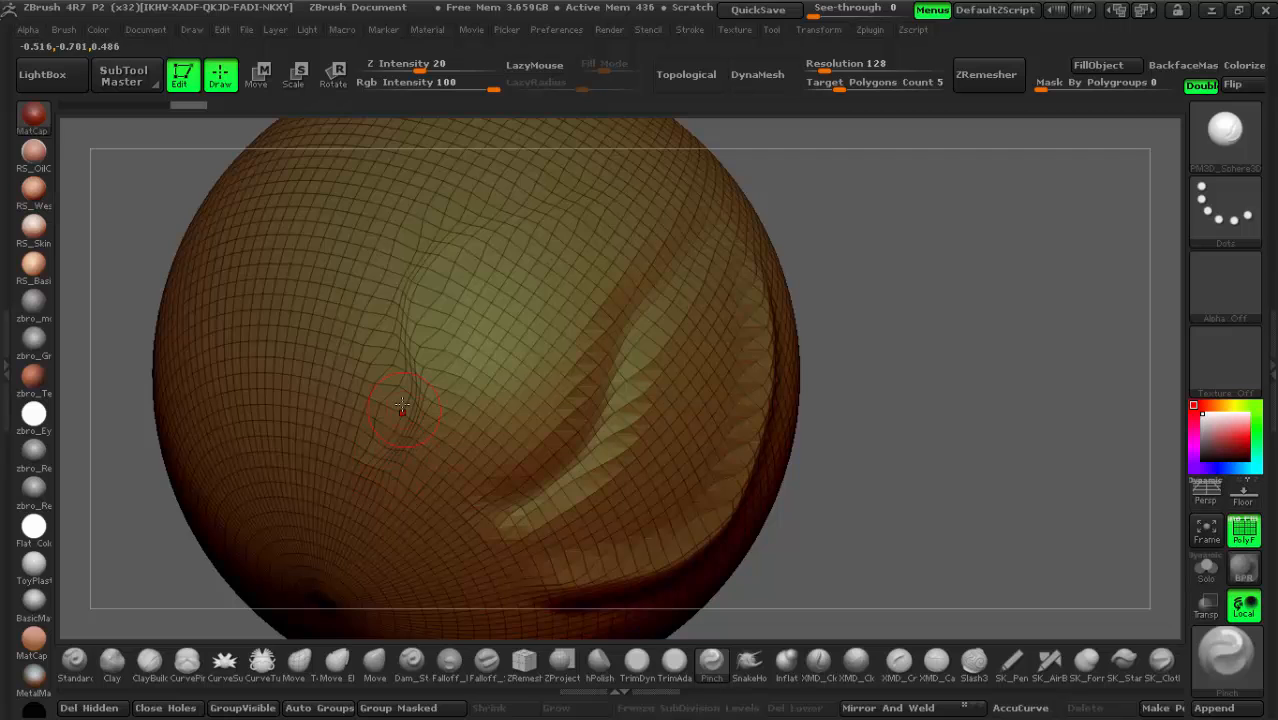
{"action": "right_click_drag", "start_coordinate": [452, 467], "coordinate": [616, 312], "text": "alt"}
{"action": "left_click", "coordinate": [1239, 540]}
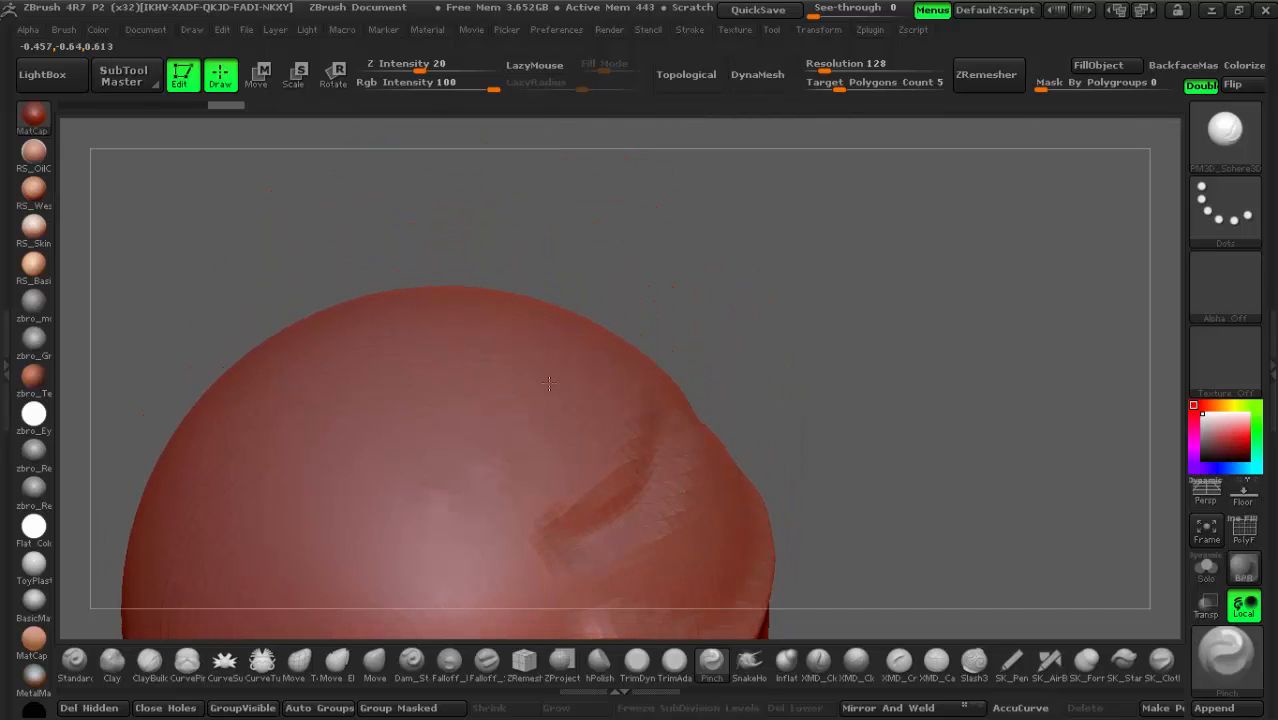
{"action": "mouse_move", "coordinate": [549, 382]}
{"action": "right_mouse_down", "text": "alt"}
{"action": "mouse_move", "coordinate": [588, 305]}
{"action": "mouse_move", "coordinate": [662, 470]}
{"action": "mouse_move", "coordinate": [675, 399]}
{"action": "mouse_move", "coordinate": [688, 422]}
{"action": "mouse_move", "coordinate": [529, 328]}
{"action": "mouse_move", "coordinate": [748, 536]}
{"action": "mouse_move", "coordinate": [693, 476]}
{"action": "mouse_move", "coordinate": [651, 456]}
{"action": "mouse_move", "coordinate": [749, 453]}
{"action": "mouse_move", "coordinate": [880, 390]}
{"action": "mouse_move", "coordinate": [922, 323]}
{"action": "mouse_move", "coordinate": [848, 370]}
{"action": "mouse_move", "coordinate": [923, 383]}
{"action": "mouse_move", "coordinate": [702, 362]}
{"action": "mouse_move", "coordinate": [767, 458]}
{"action": "mouse_move", "coordinate": [585, 418]}
{"action": "mouse_move", "coordinate": [640, 478]}
{"action": "mouse_move", "coordinate": [484, 460]}
{"action": "mouse_move", "coordinate": [644, 331]}
{"action": "mouse_move", "coordinate": [645, 268]}
{"action": "right_mouse_up", "text": "alt"}
Step: Examine the Pinch brush's Brush Modifier setting and read its built-in help description
{"action": "left_click", "coordinate": [1237, 642]}
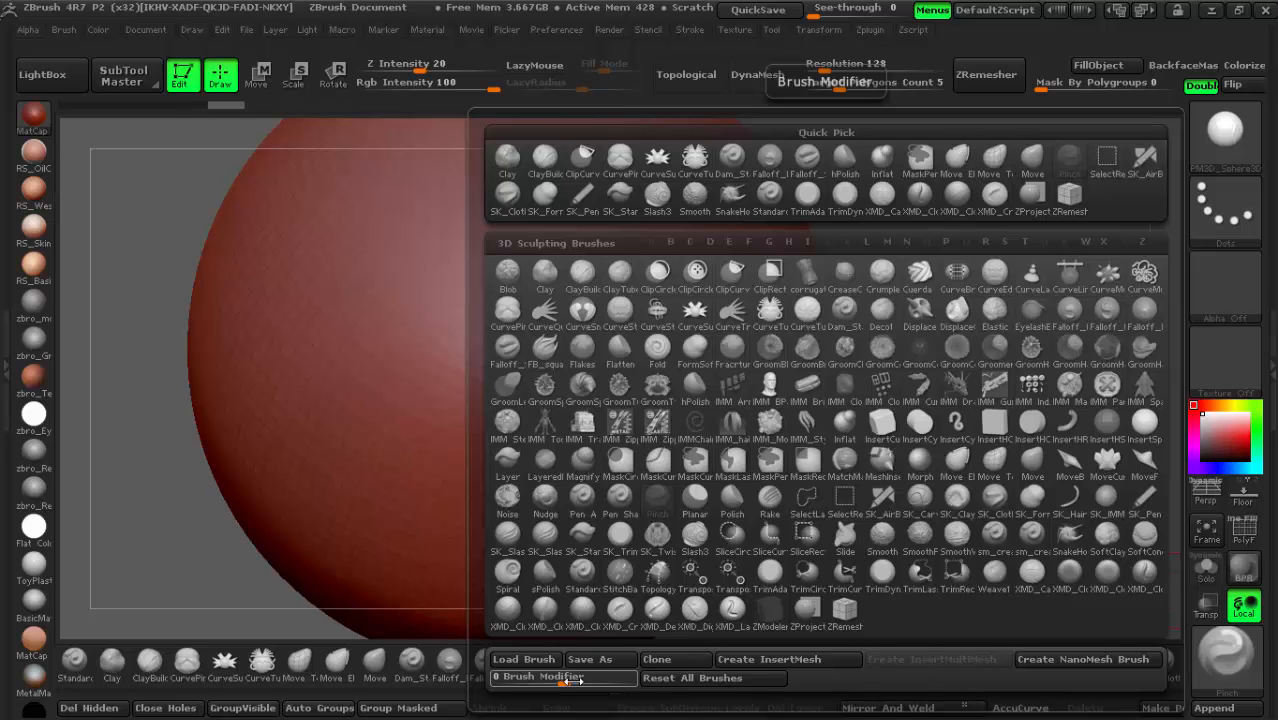
{"action": "right_click", "coordinate": [399, 550]}
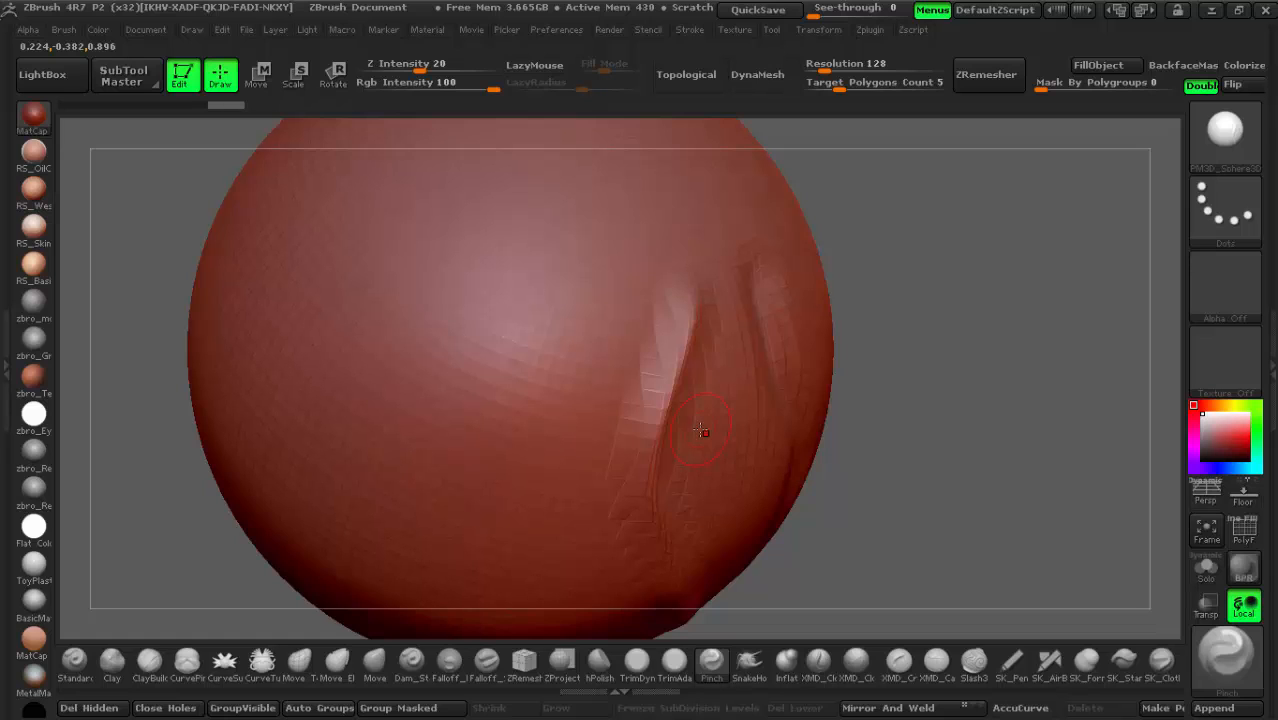
{"action": "left_click", "coordinate": [1225, 650]}
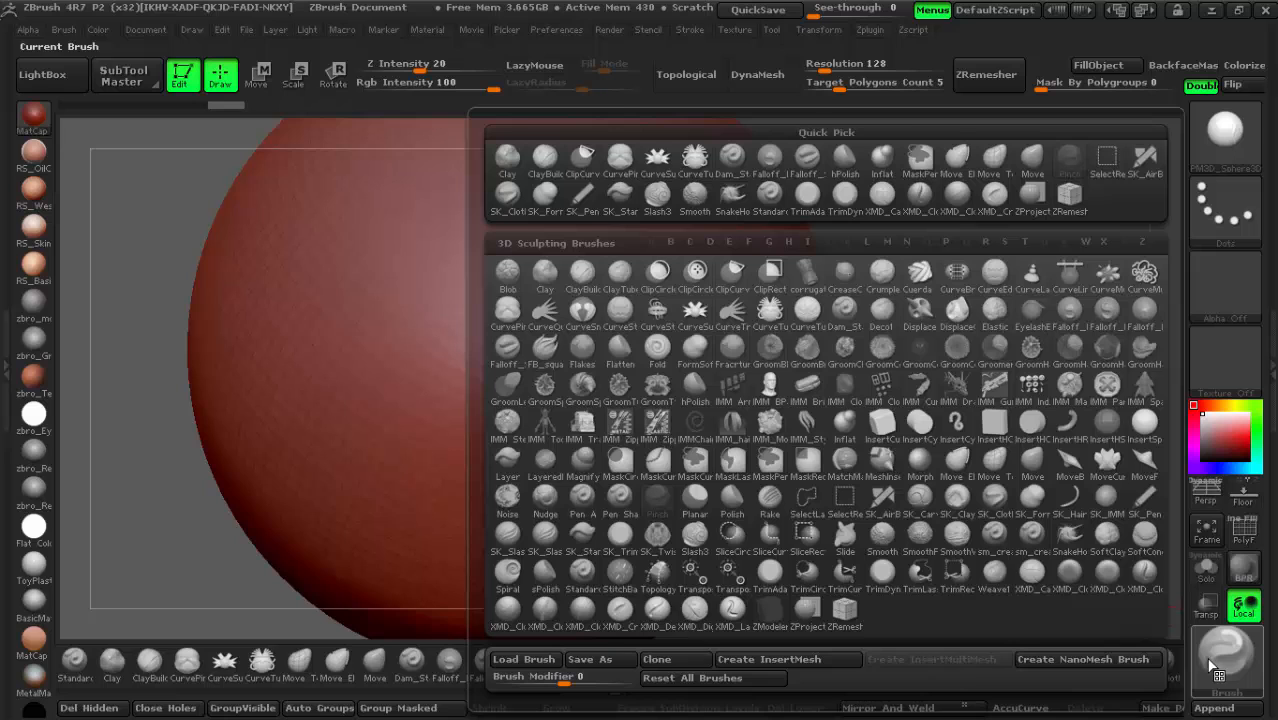
{"action": "left_click", "coordinate": [660, 612]}
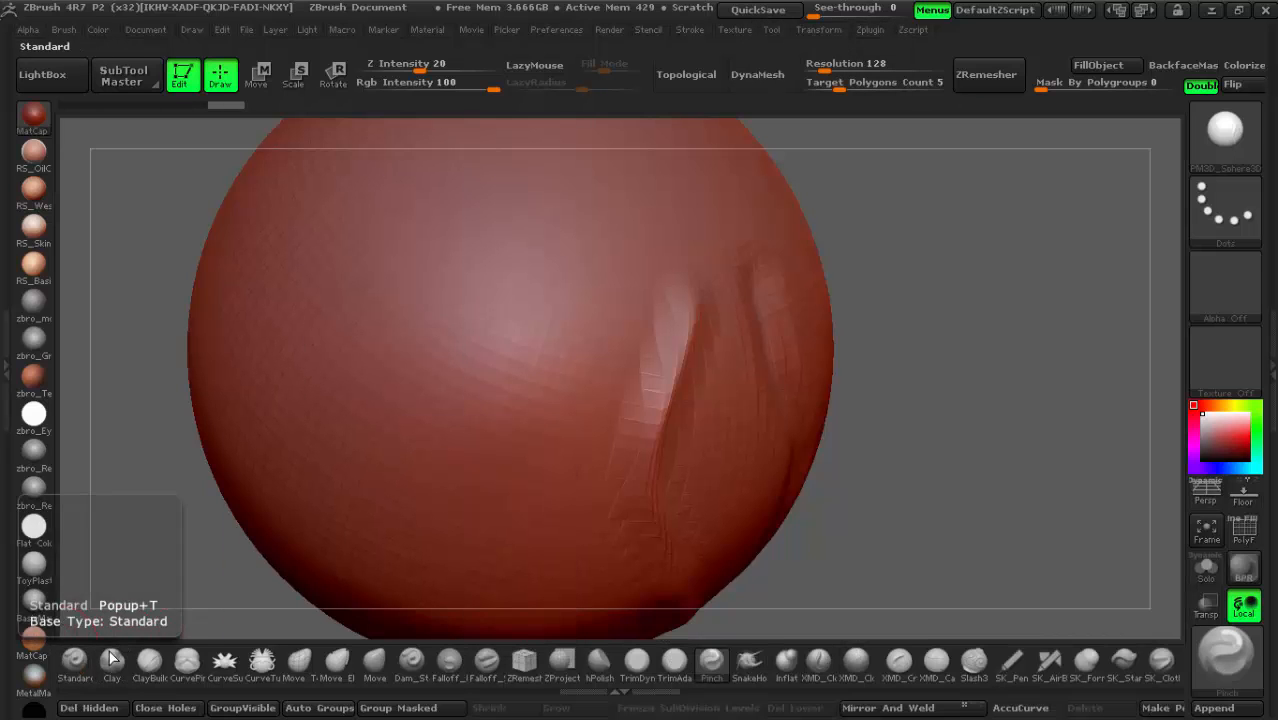
{"action": "left_click", "coordinate": [1240, 652]}
{"action": "key", "text": "space"}
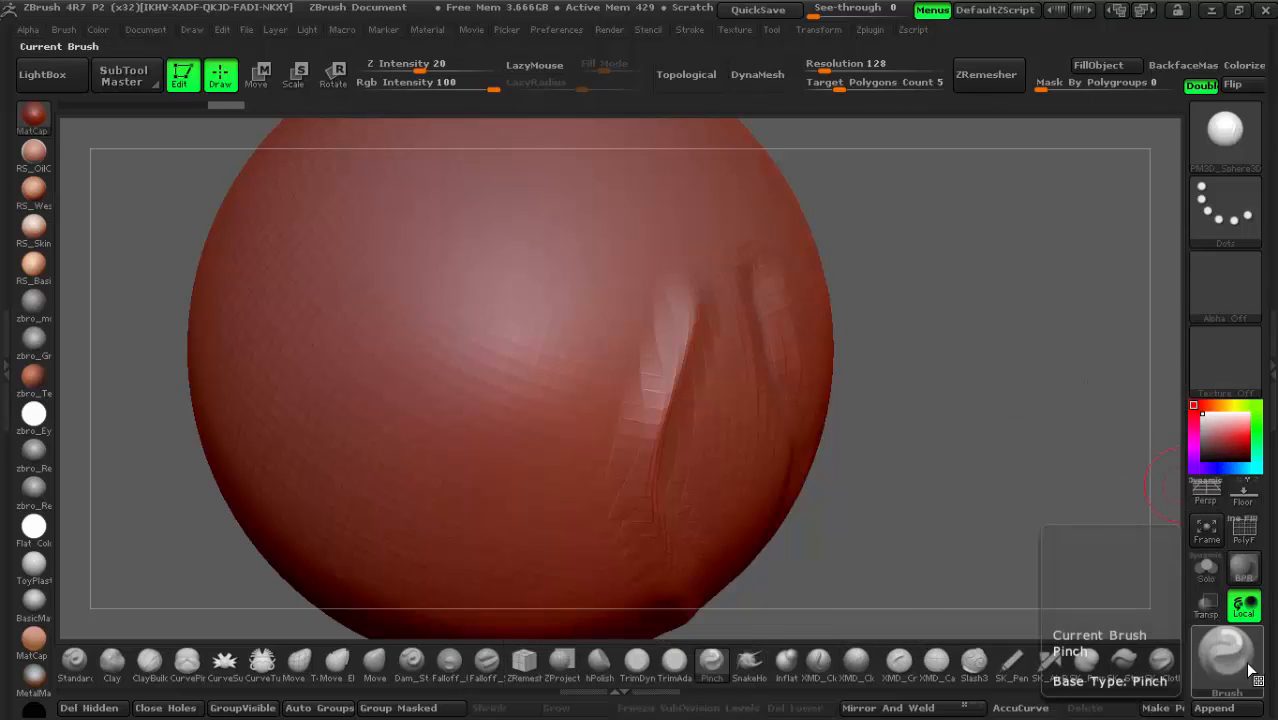
{"action": "left_click", "coordinate": [1248, 670]}
{"action": "left_click", "coordinate": [1244, 668]}
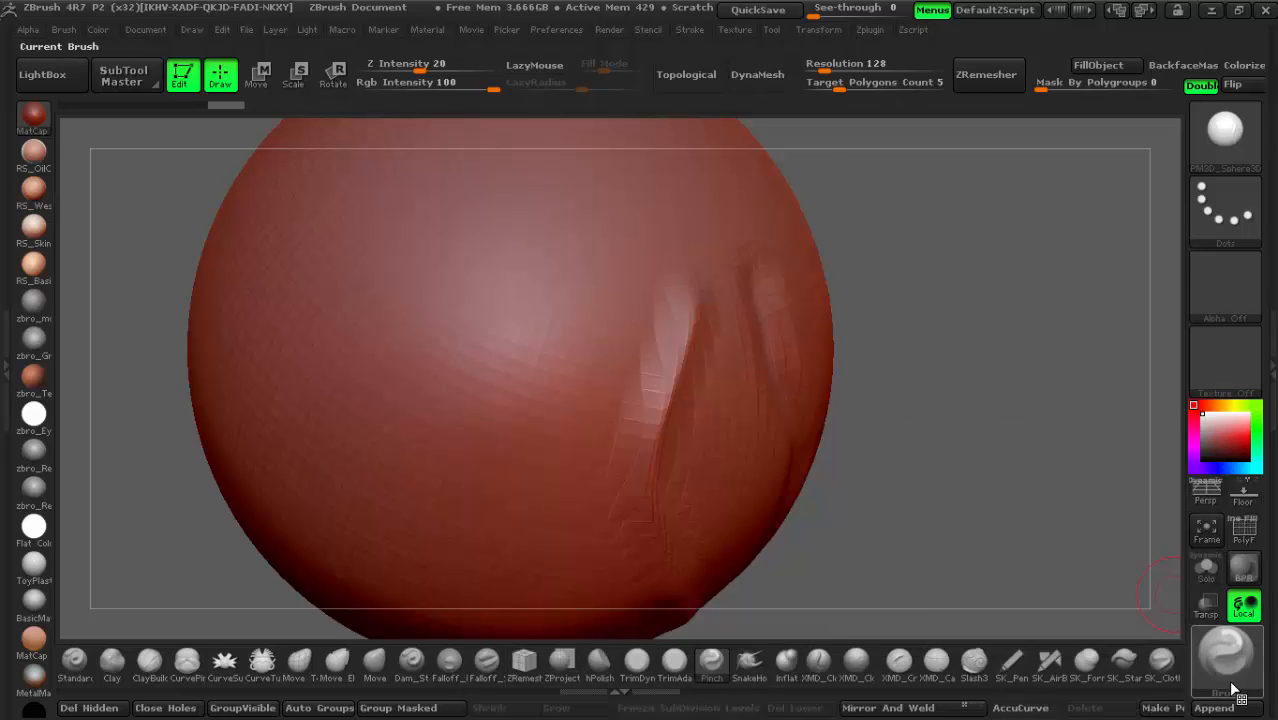
{"action": "left_click", "coordinate": [1240, 686]}
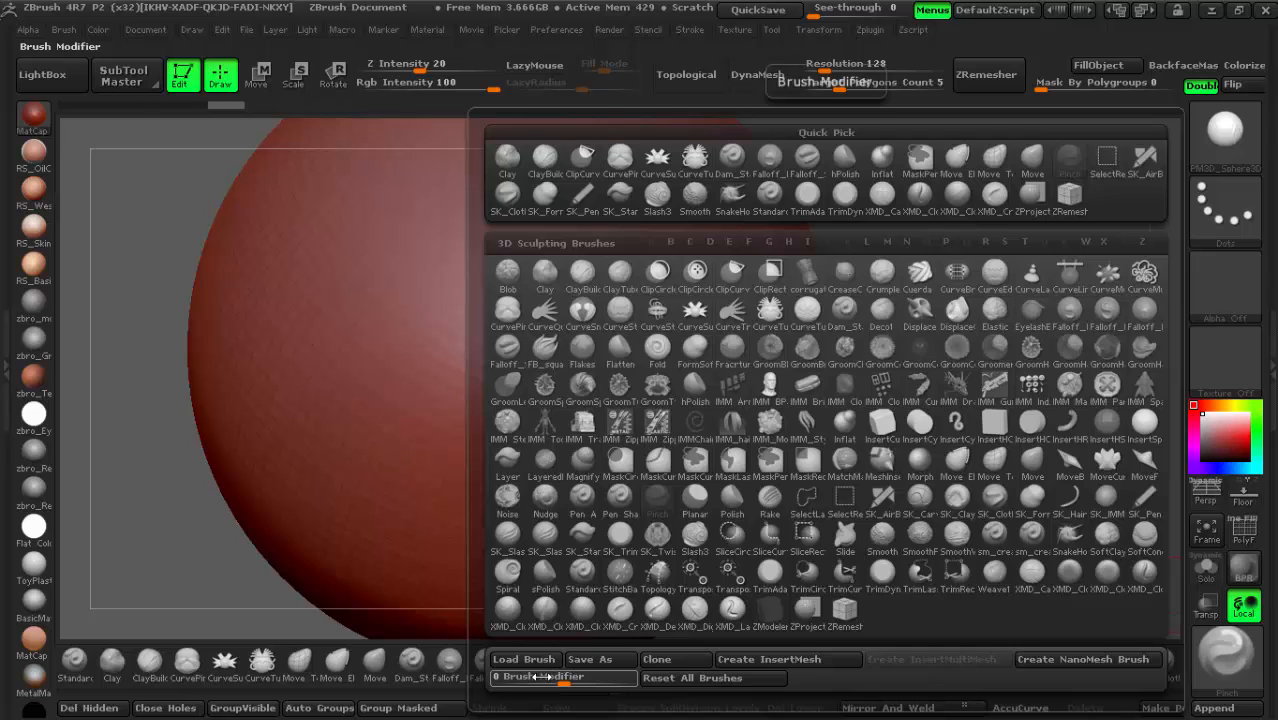
{"action": "key", "text": "ctrl"}
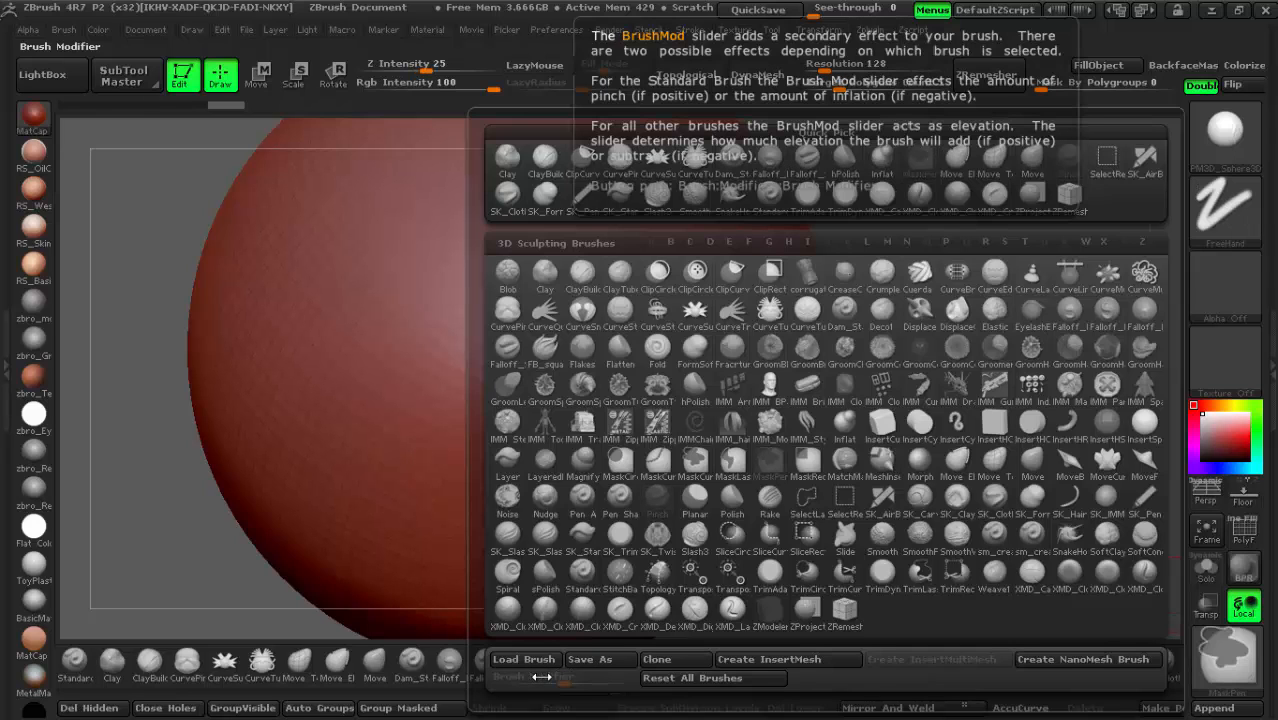
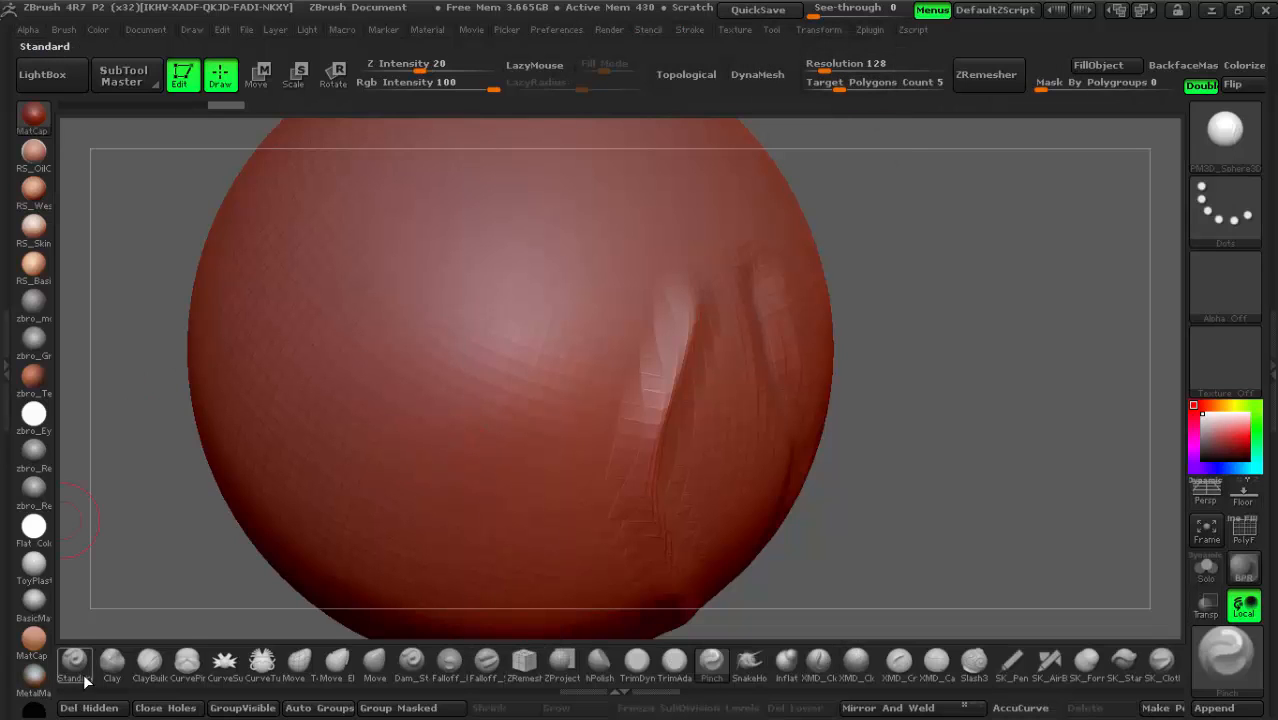
Step: Switch to the Standard brush, try a stroke down a clean area of the sphere and undo it
{"action": "left_click", "coordinate": [84, 676]}
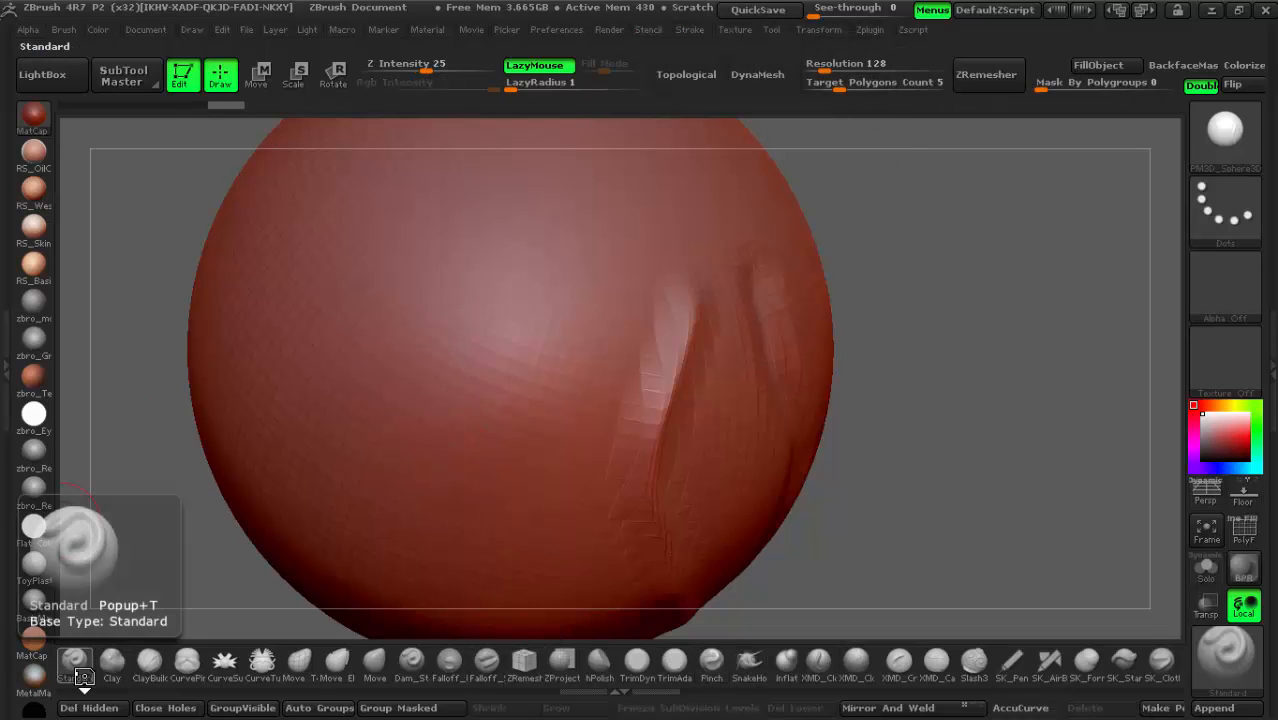
{"action": "mouse_move", "coordinate": [398, 389]}
{"action": "right_mouse_down"}
{"action": "mouse_move", "coordinate": [395, 363]}
{"action": "mouse_move", "coordinate": [580, 440]}
{"action": "right_mouse_up"}
{"action": "mouse_move", "coordinate": [543, 212]}
{"action": "left_mouse_down"}
{"action": "mouse_move", "coordinate": [295, 427]}
{"action": "mouse_move", "coordinate": [345, 255]}
{"action": "mouse_move", "coordinate": [485, 320]}
{"action": "mouse_move", "coordinate": [388, 362]}
{"action": "mouse_move", "coordinate": [554, 248]}
{"action": "mouse_move", "coordinate": [545, 390]}
{"action": "mouse_move", "coordinate": [460, 400]}
{"action": "left_mouse_up"}
{"action": "key", "text": "ctrl+z"}
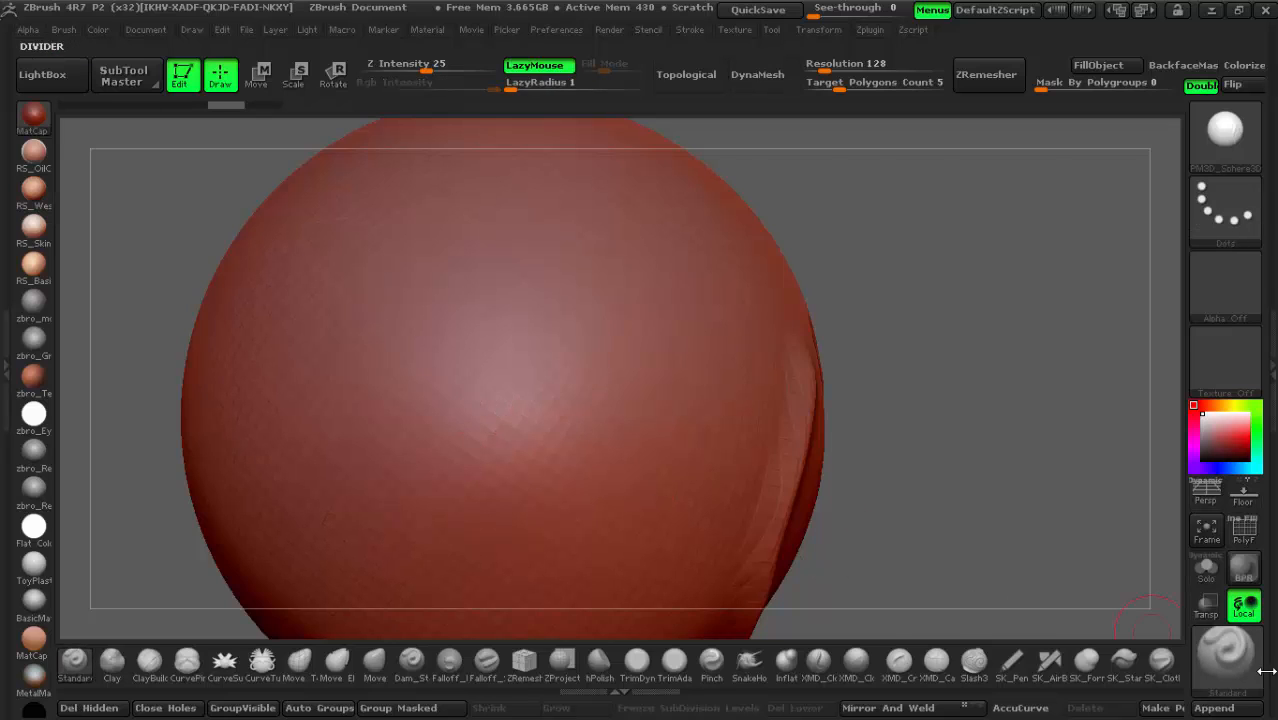
Step: Adjust the Standard brush's Brush Modifier and brush size, try an S-shaped stroke, and compare the sphere with the polyframe on and off
{"action": "left_click", "coordinate": [1225, 655]}
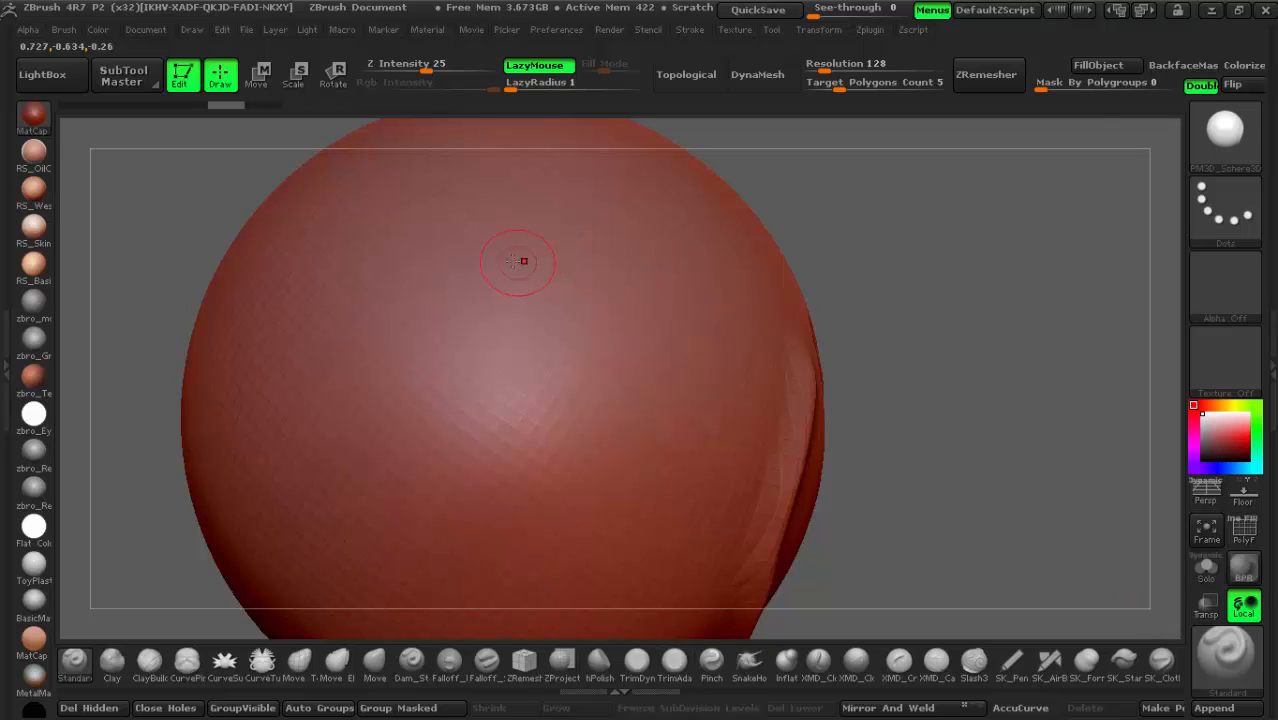
{"action": "key", "text": "space"}
{"action": "left_click_drag", "start_coordinate": [505, 261], "coordinate": [530, 261]}
{"action": "mouse_move", "coordinate": [568, 240]}
{"action": "left_mouse_down"}
{"action": "mouse_move", "coordinate": [530, 400]}
{"action": "mouse_move", "coordinate": [480, 500]}
{"action": "mouse_move", "coordinate": [423, 539]}
{"action": "left_mouse_up"}
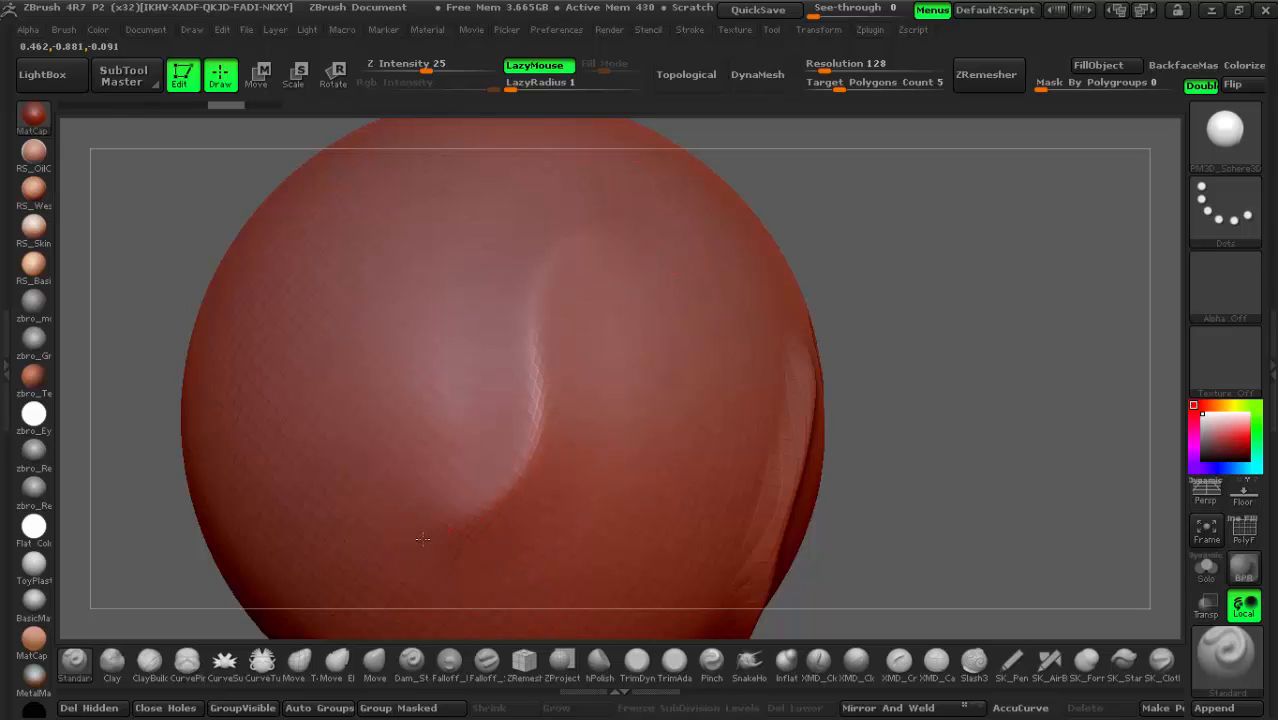
{"action": "left_click", "coordinate": [1240, 537]}
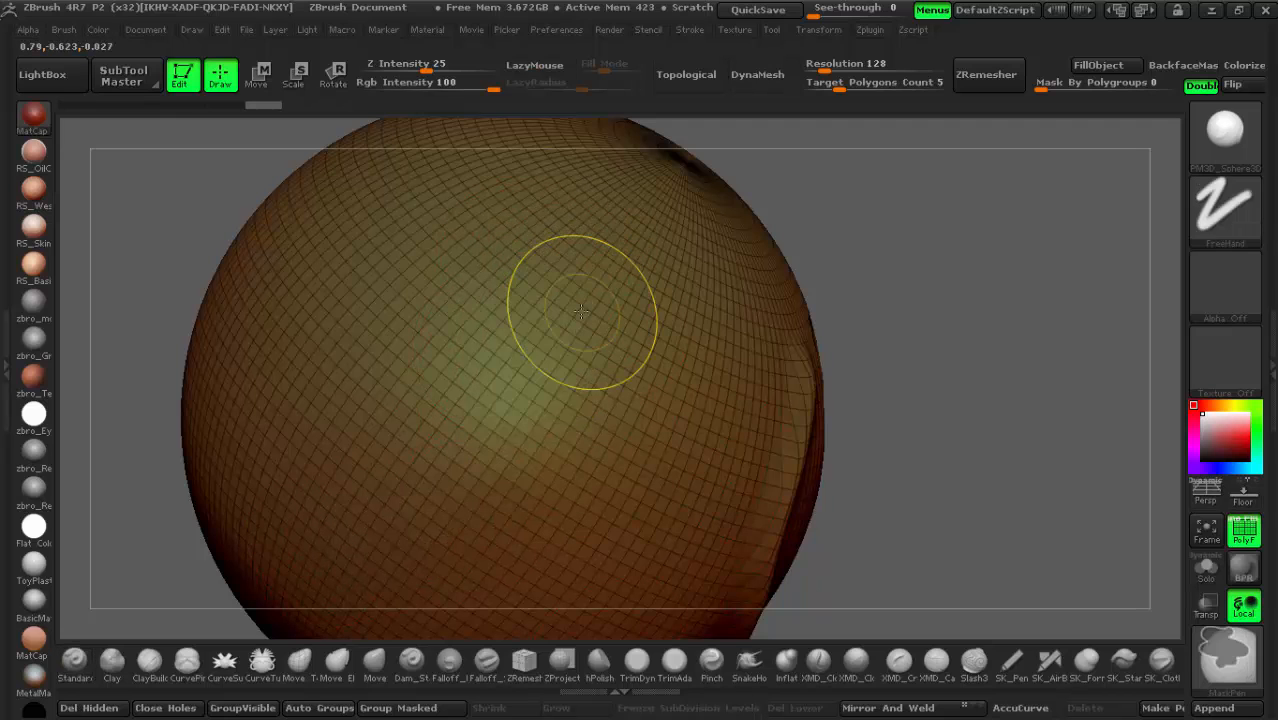
{"action": "left_click", "coordinate": [1243, 568]}
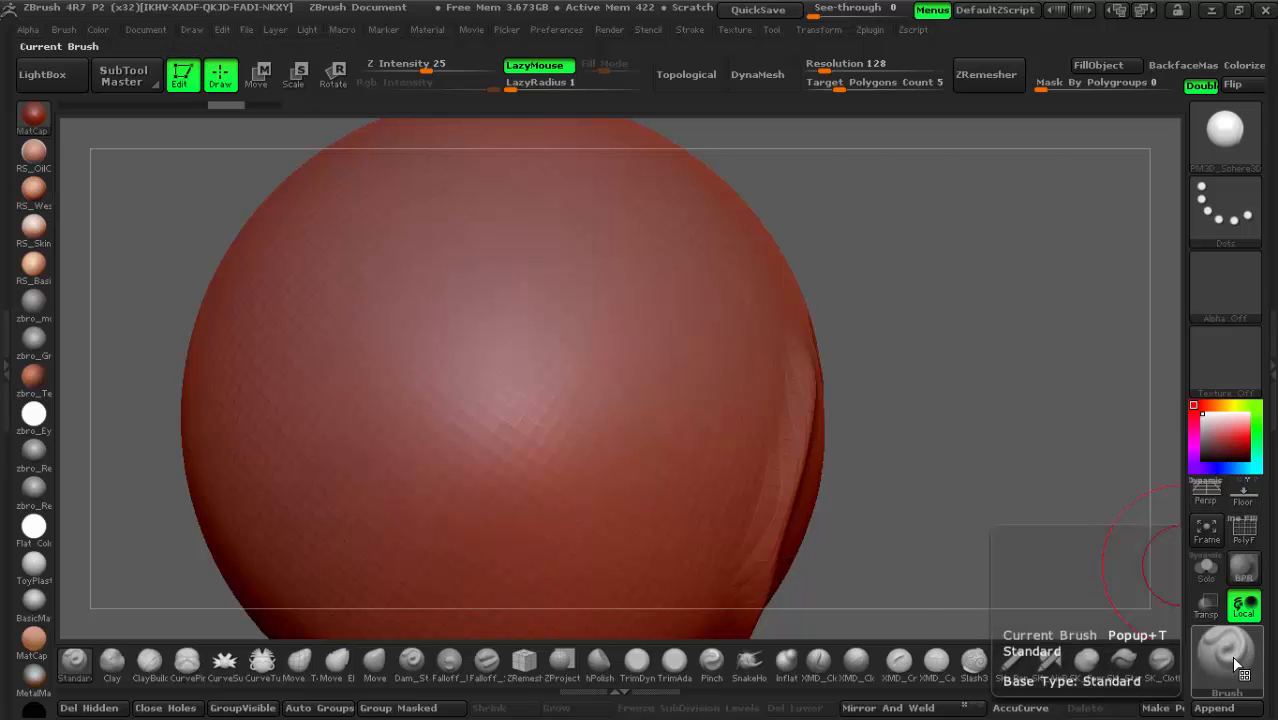
Step: Set the Standard brush's Brush Modifier to -100, try inflating a raised bulge on the sphere and undo it
{"action": "left_click", "coordinate": [1228, 652]}
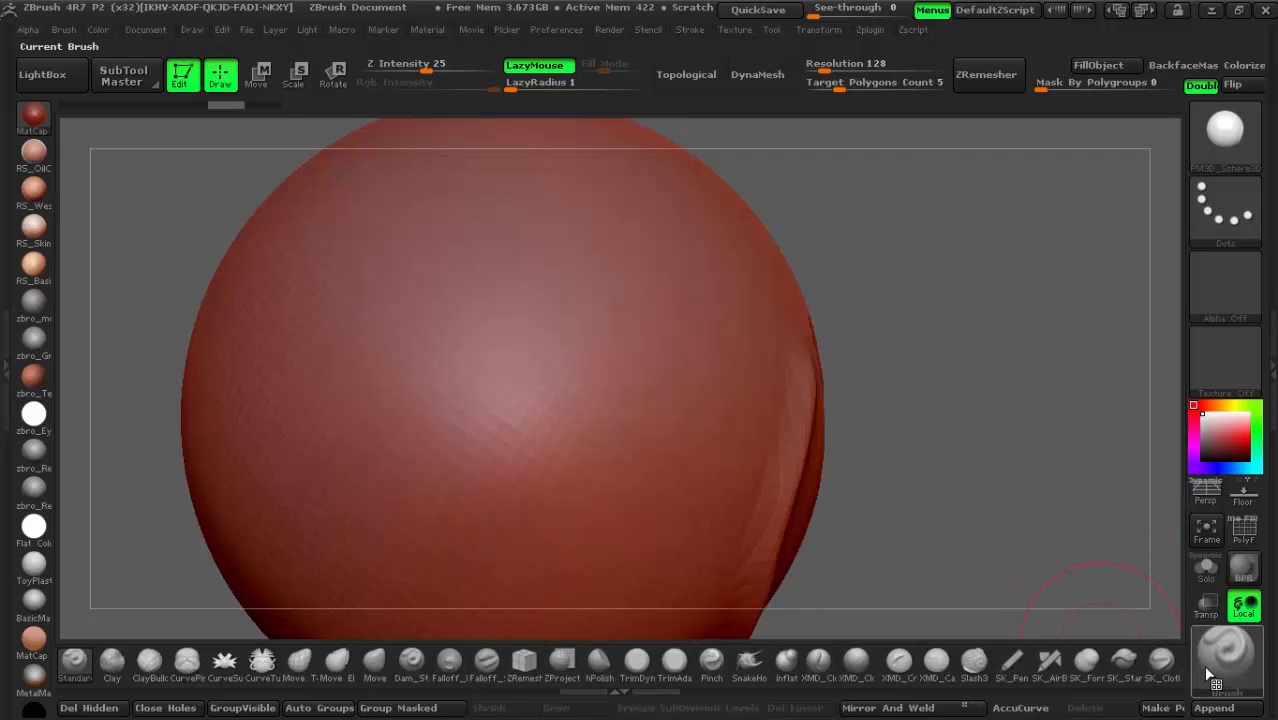
{"action": "mouse_move", "coordinate": [448, 404]}
{"action": "right_mouse_down"}
{"action": "mouse_move", "coordinate": [279, 426]}
{"action": "mouse_move", "coordinate": [416, 354]}
{"action": "mouse_move", "coordinate": [548, 394]}
{"action": "right_mouse_up"}
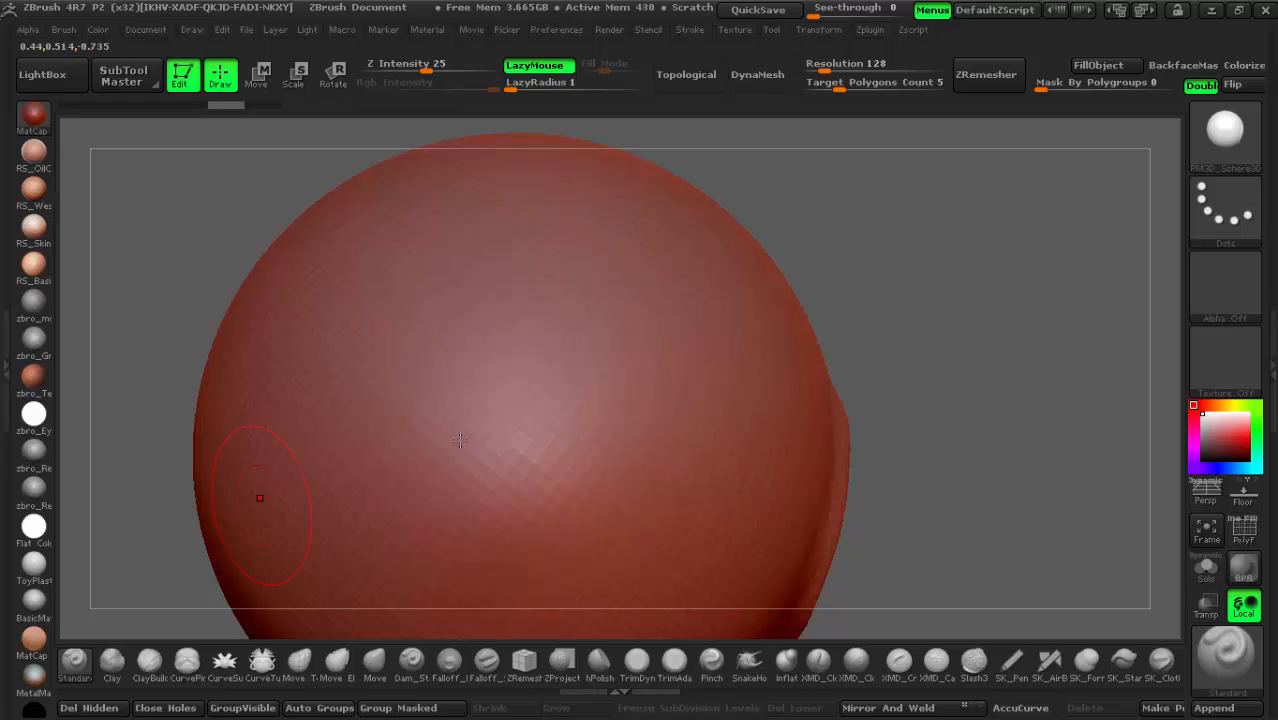
{"action": "mouse_move", "coordinate": [617, 250]}
{"action": "left_mouse_down"}
{"action": "mouse_move", "coordinate": [565, 340]}
{"action": "mouse_move", "coordinate": [640, 405]}
{"action": "mouse_move", "coordinate": [700, 335]}
{"action": "mouse_move", "coordinate": [645, 265]}
{"action": "mouse_move", "coordinate": [530, 350]}
{"action": "mouse_move", "coordinate": [650, 400]}
{"action": "mouse_move", "coordinate": [710, 290]}
{"action": "mouse_move", "coordinate": [607, 282]}
{"action": "mouse_move", "coordinate": [640, 400]}
{"action": "mouse_move", "coordinate": [598, 322]}
{"action": "mouse_move", "coordinate": [470, 280]}
{"action": "mouse_move", "coordinate": [465, 380]}
{"action": "mouse_move", "coordinate": [608, 289]}
{"action": "mouse_move", "coordinate": [598, 323]}
{"action": "mouse_move", "coordinate": [560, 298]}
{"action": "left_mouse_up"}
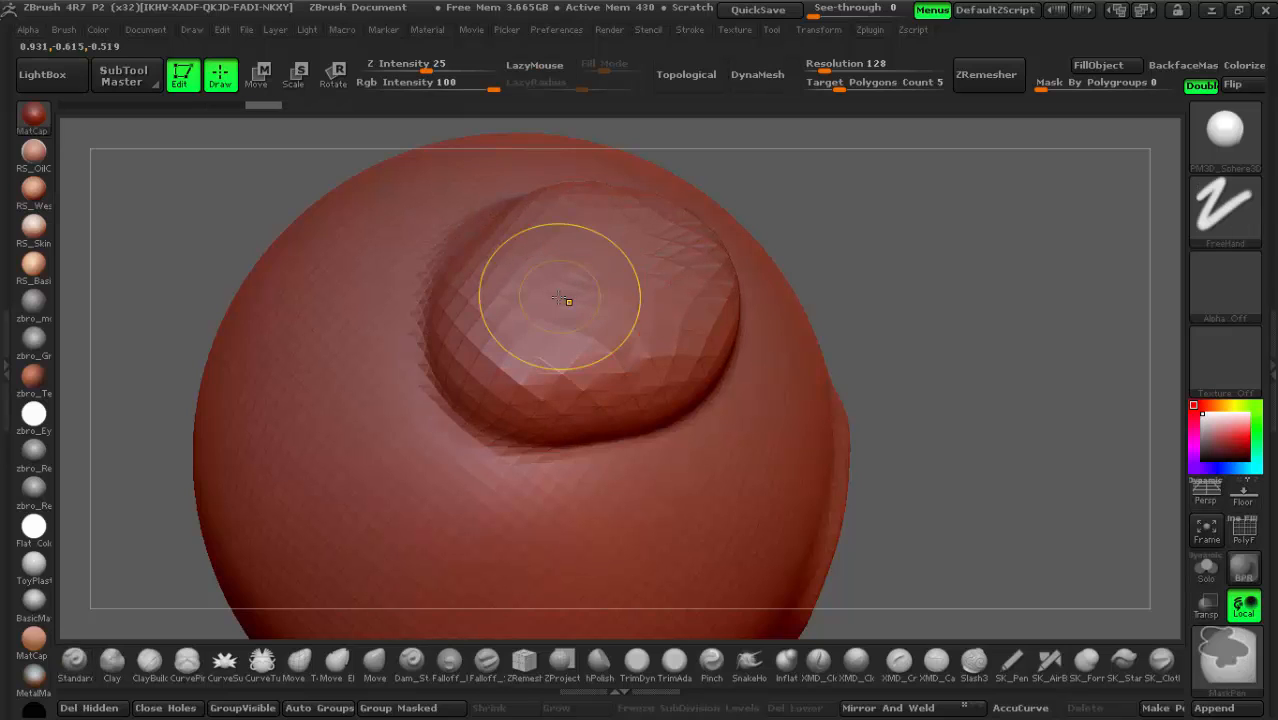
{"action": "key", "text": "ctrl+z"}
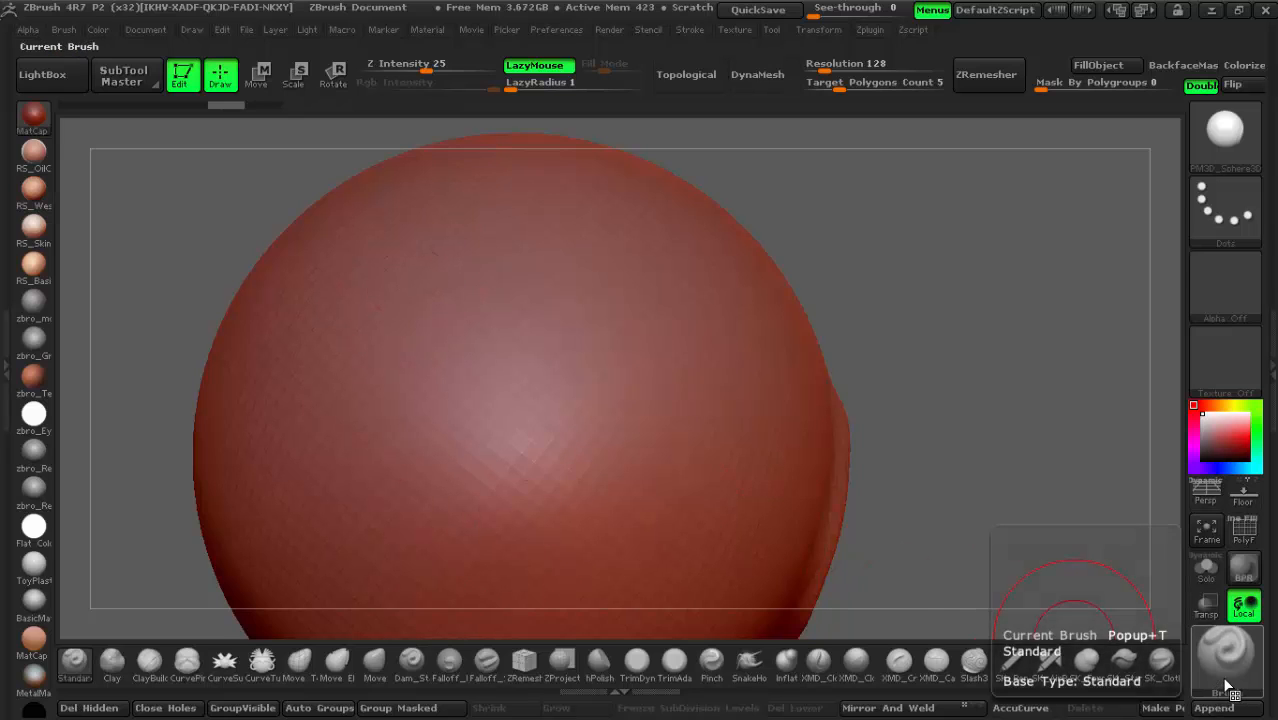
Step: Check the Standard brush's Brush Modifier among the sculpting brush settings and readjust it from -100
{"action": "left_click", "coordinate": [1230, 686]}
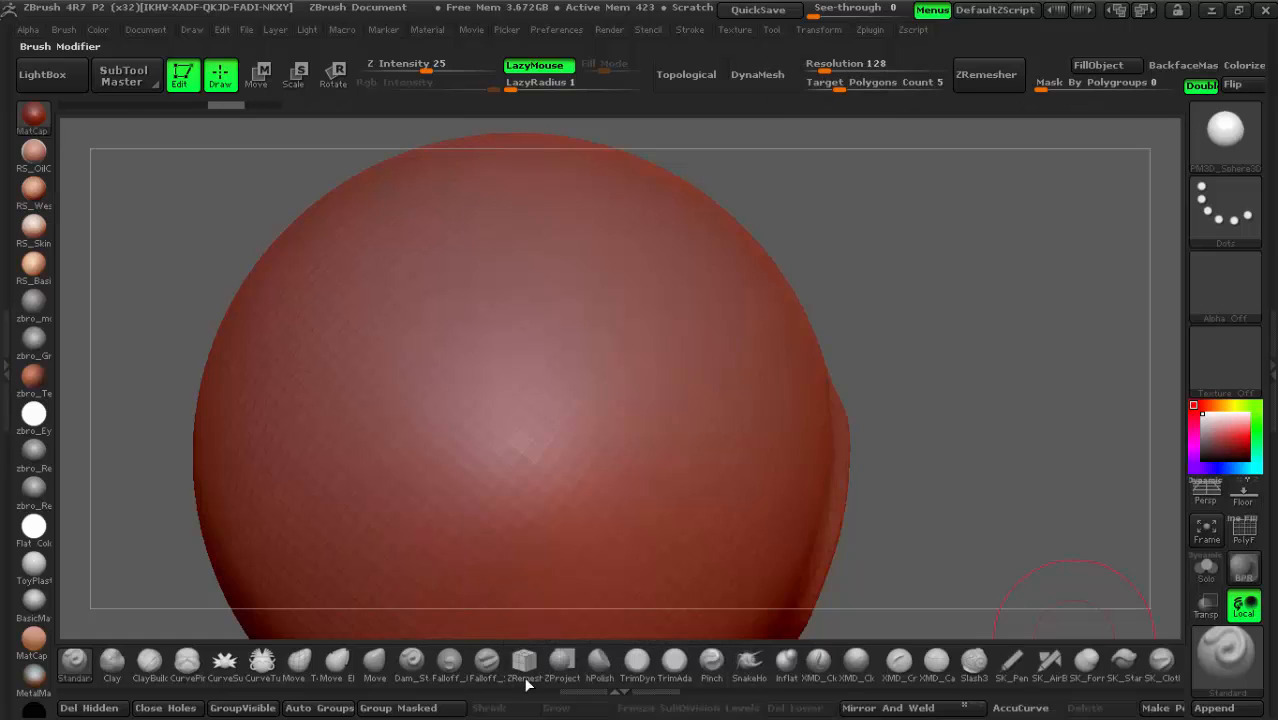
{"action": "left_click", "coordinate": [1212, 662]}
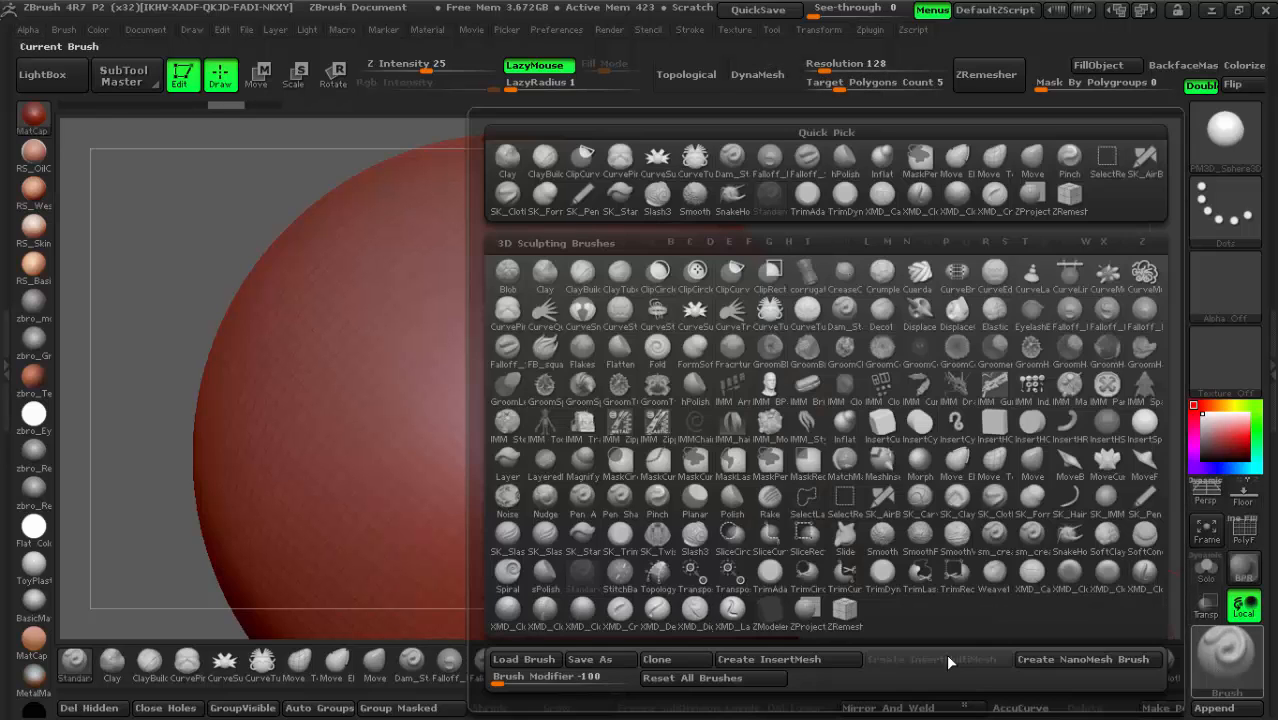
{"action": "key", "text": "b"}
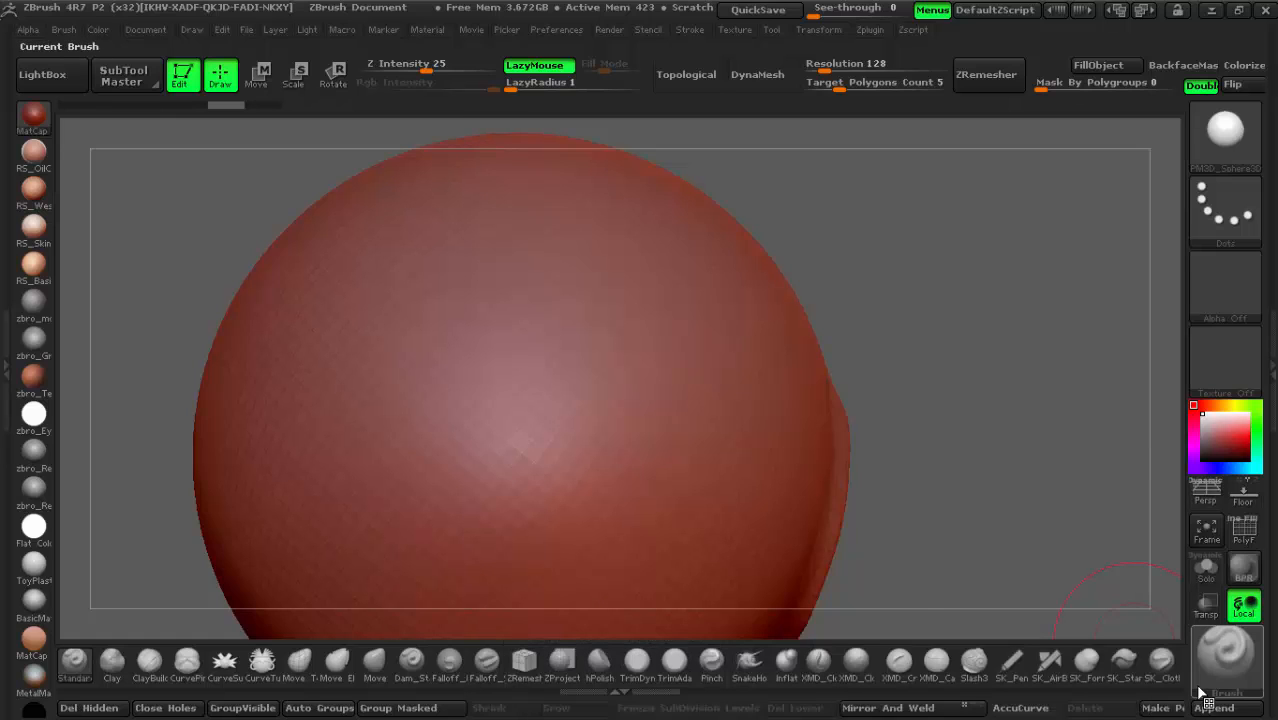
{"action": "key", "text": "b"}
{"action": "left_click_drag", "start_coordinate": [525, 691], "coordinate": [559, 688]}
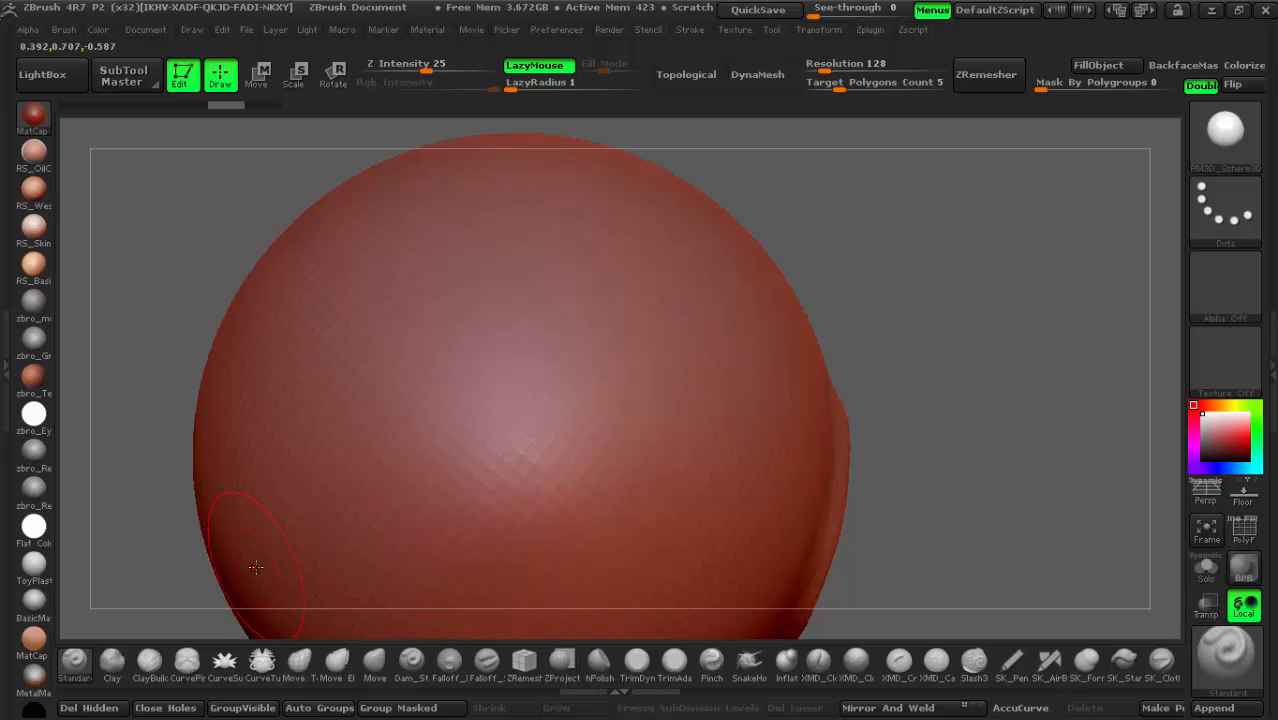
{"action": "left_click", "coordinate": [1258, 664]}
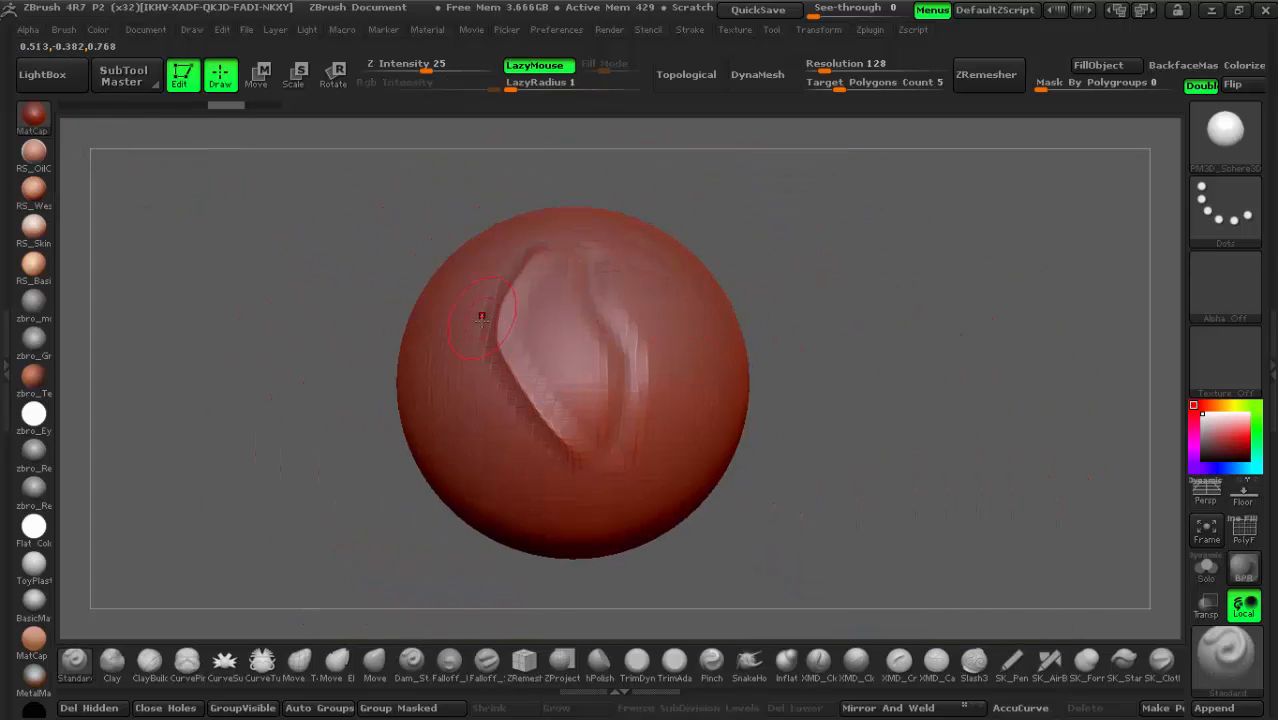
Step: Sculpt two long test strokes down clean areas of the sphere with the Standard brush and examine their profile from the side
{"action": "left_click_drag", "start_coordinate": [520, 400], "coordinate": [340, 370]}
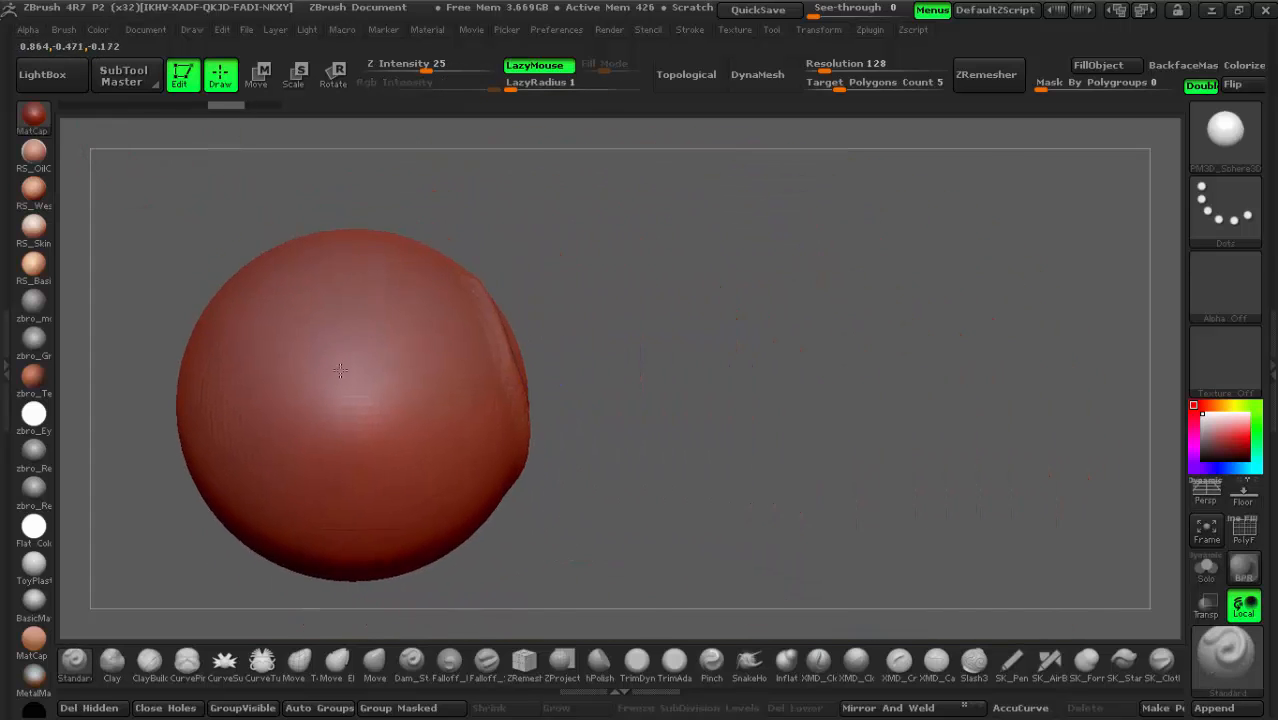
{"action": "right_click_drag", "start_coordinate": [340, 370], "coordinate": [742, 414], "text": "ctrl"}
{"action": "mouse_move", "coordinate": [633, 226]}
{"action": "left_mouse_down"}
{"action": "mouse_move", "coordinate": [667, 400]}
{"action": "mouse_move", "coordinate": [655, 490]}
{"action": "left_mouse_up"}
{"action": "mouse_move", "coordinate": [537, 414]}
{"action": "right_mouse_down", "text": "alt"}
{"action": "mouse_move", "coordinate": [491, 308]}
{"action": "mouse_move", "coordinate": [596, 391]}
{"action": "mouse_move", "coordinate": [895, 536]}
{"action": "mouse_move", "coordinate": [690, 385]}
{"action": "right_mouse_up", "text": "alt"}
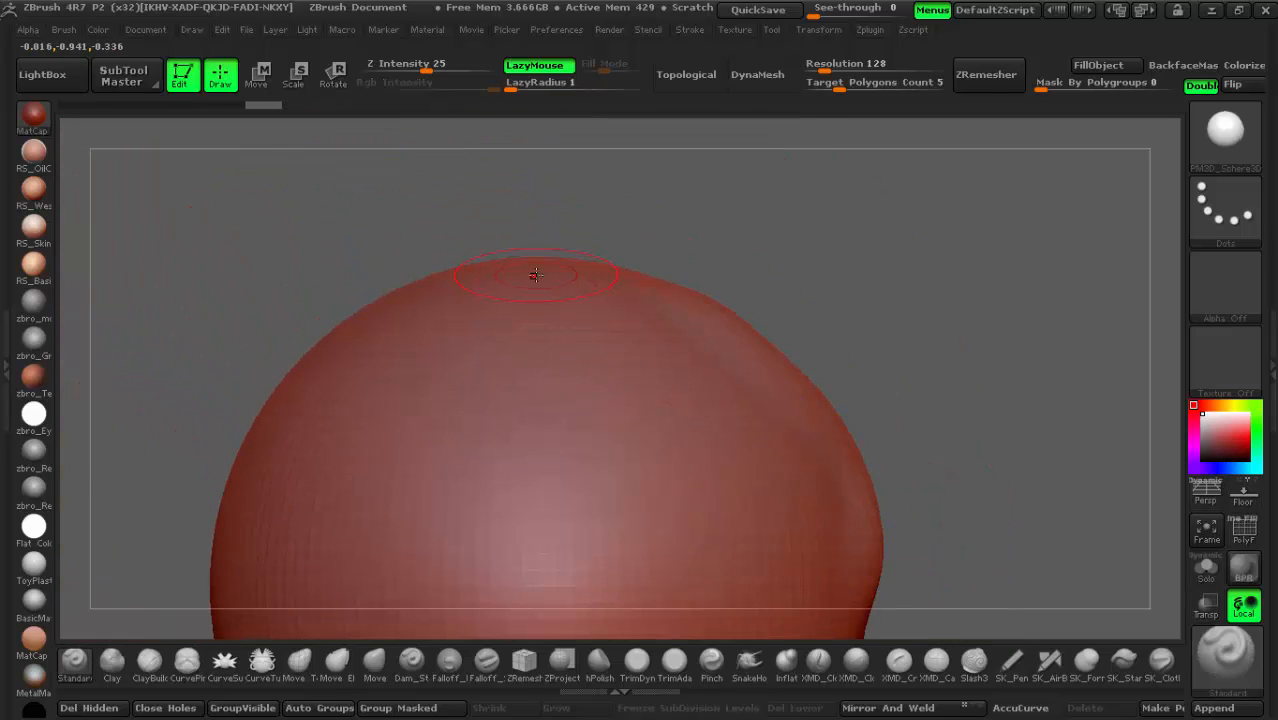
{"action": "mouse_move", "coordinate": [534, 275]}
{"action": "left_mouse_down"}
{"action": "mouse_move", "coordinate": [494, 302]}
{"action": "mouse_move", "coordinate": [620, 484]}
{"action": "mouse_move", "coordinate": [610, 598]}
{"action": "left_mouse_up"}
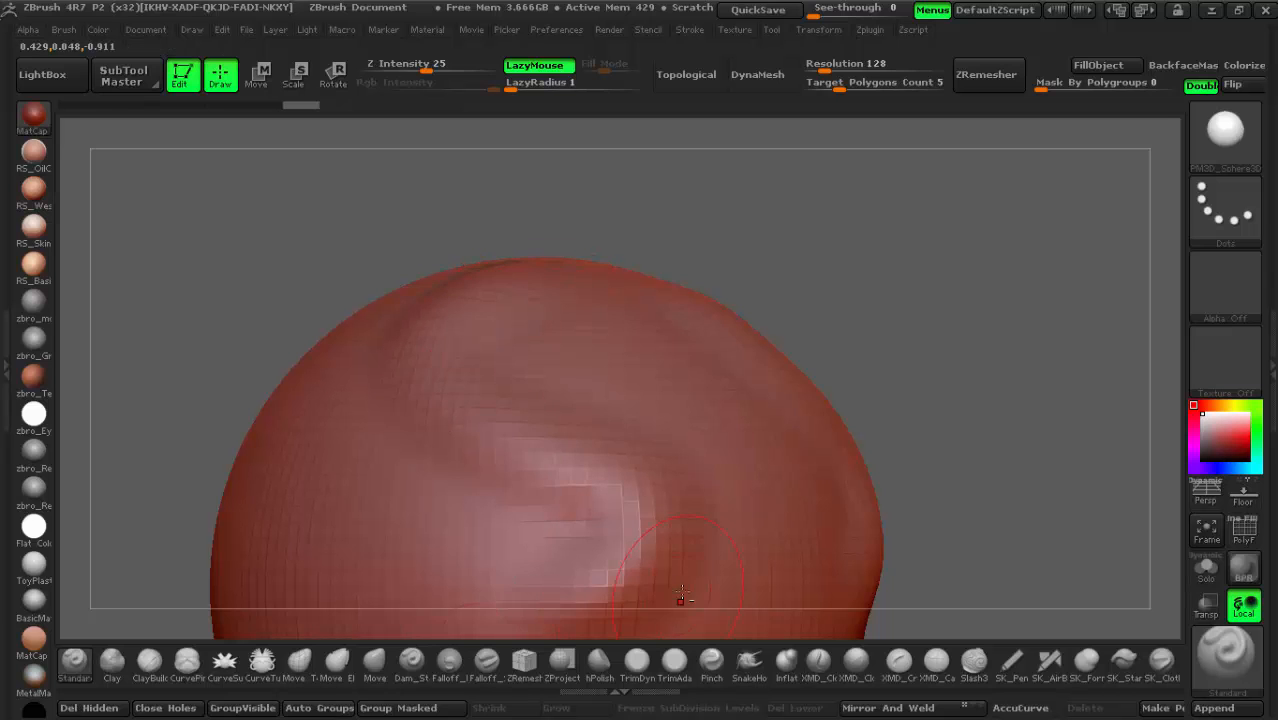
{"action": "right_click_drag", "start_coordinate": [679, 602], "coordinate": [681, 426], "text": "alt"}
{"action": "mouse_move", "coordinate": [390, 280]}
{"action": "right_mouse_down"}
{"action": "mouse_move", "coordinate": [494, 254]}
{"action": "mouse_move", "coordinate": [854, 352]}
{"action": "right_mouse_up"}
{"action": "mouse_move", "coordinate": [700, 390]}
{"action": "right_mouse_down"}
{"action": "mouse_move", "coordinate": [790, 387]}
{"action": "mouse_move", "coordinate": [730, 418]}
{"action": "right_mouse_up"}
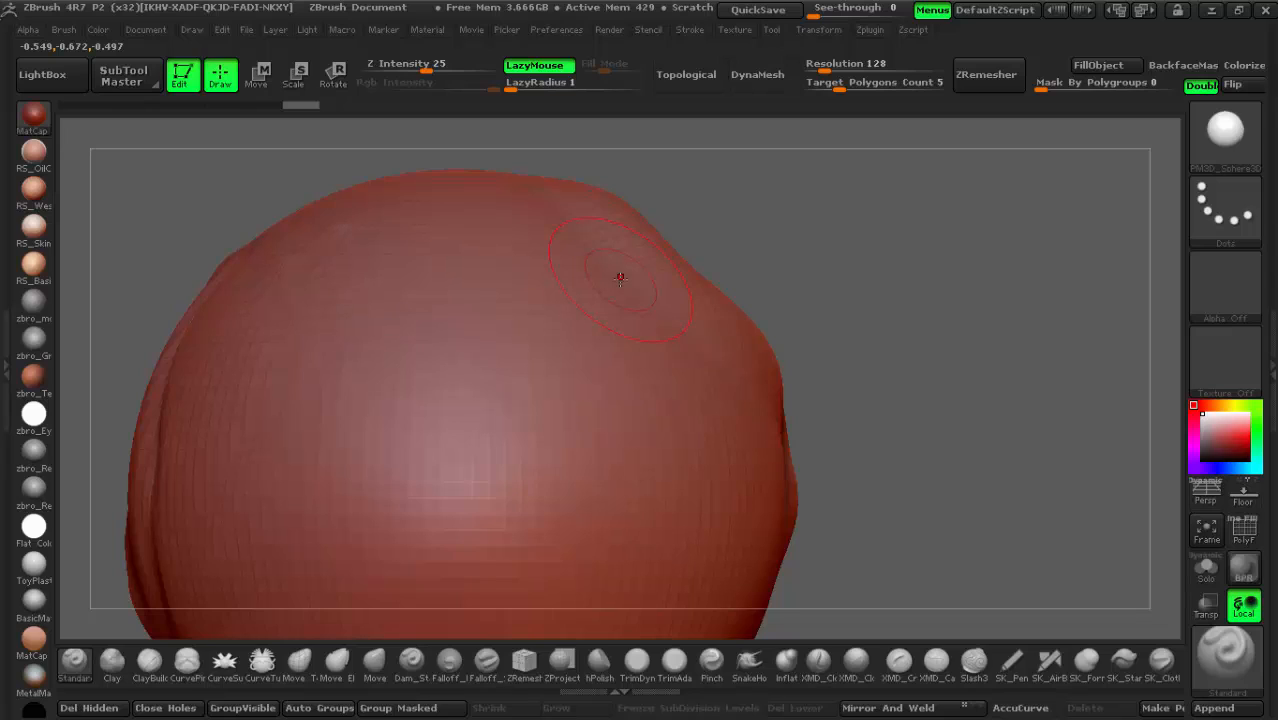